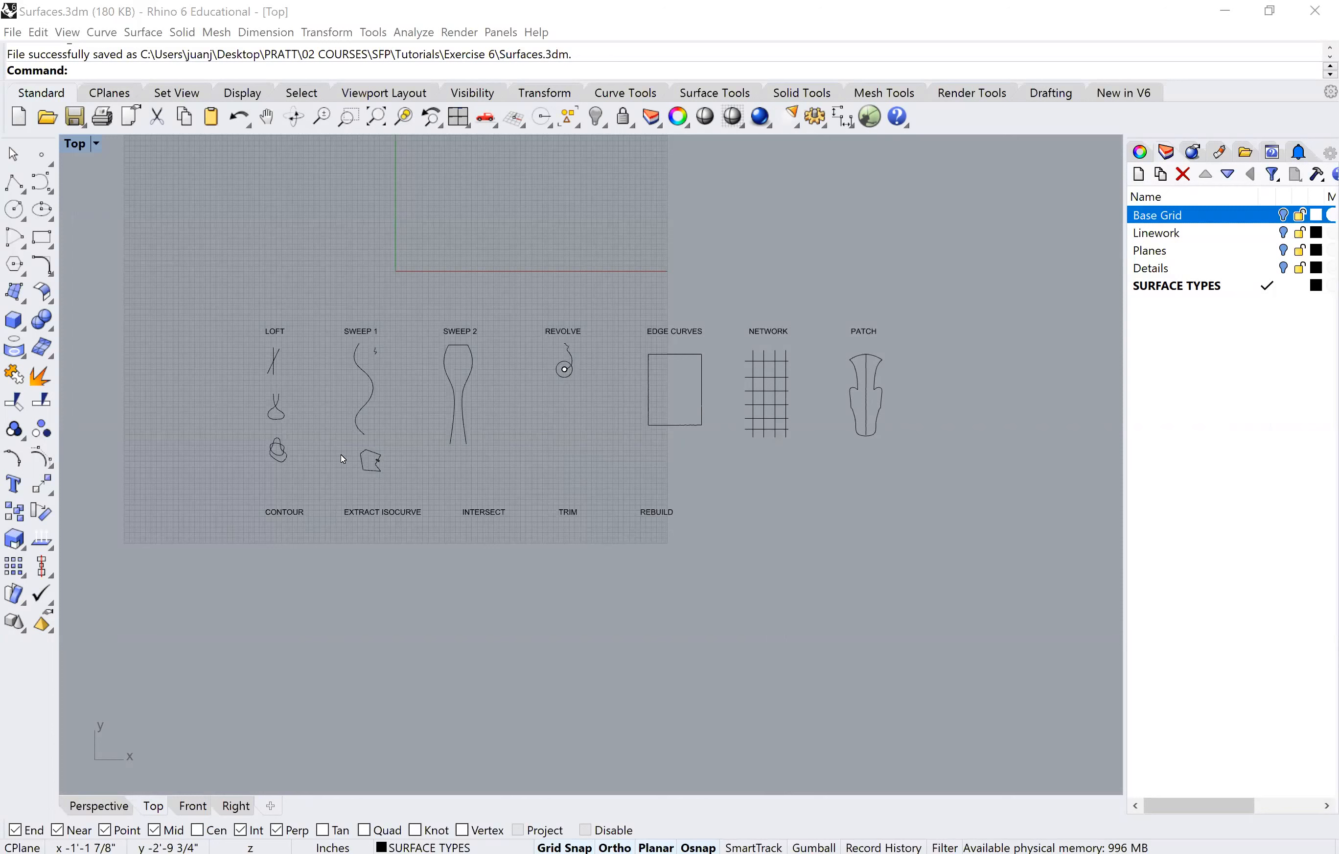
Step: Restore the four-viewport layout from the Top view and maximize the Perspective viewport
left_click(78, 147)
double_click(78, 147)
left_click(623, 146)
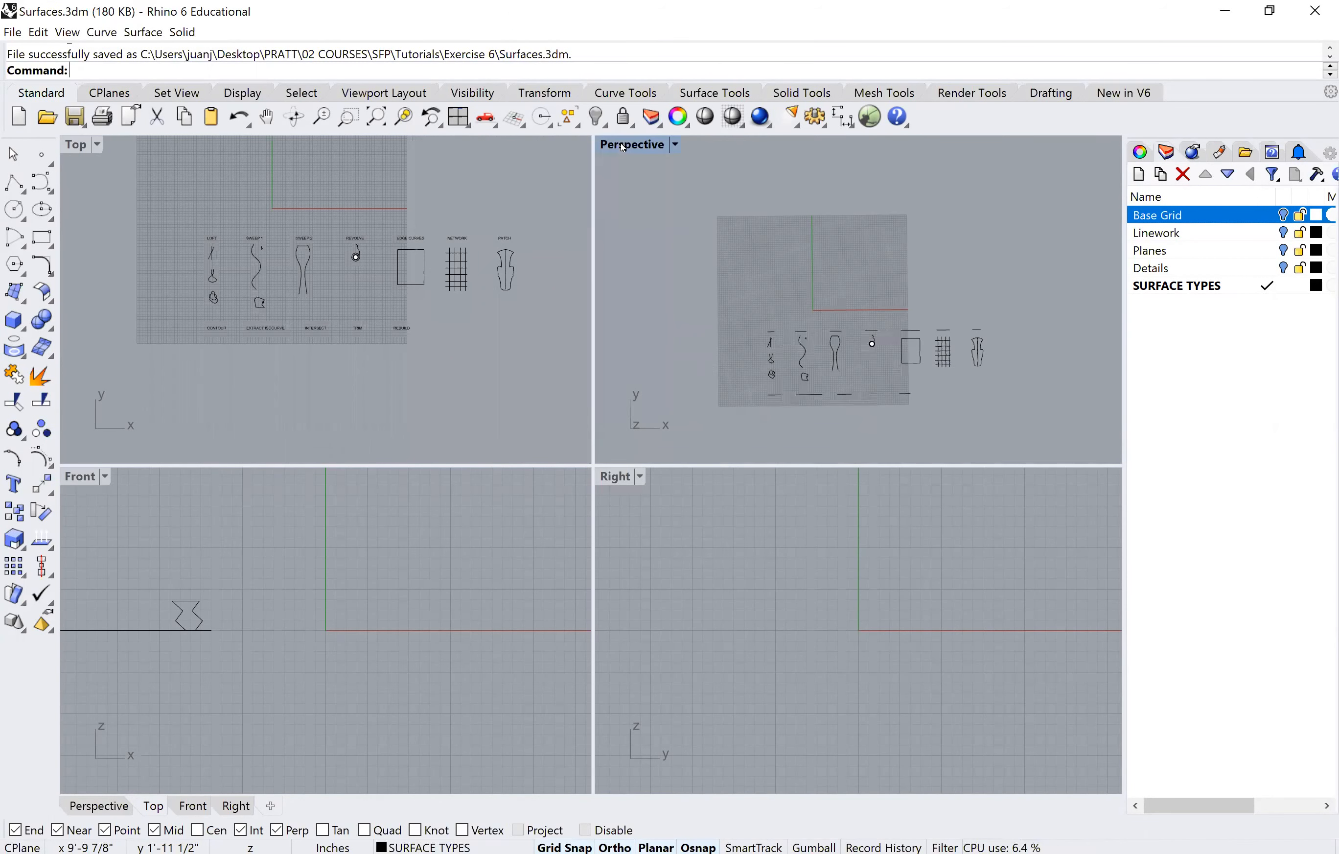
double_click(623, 147)
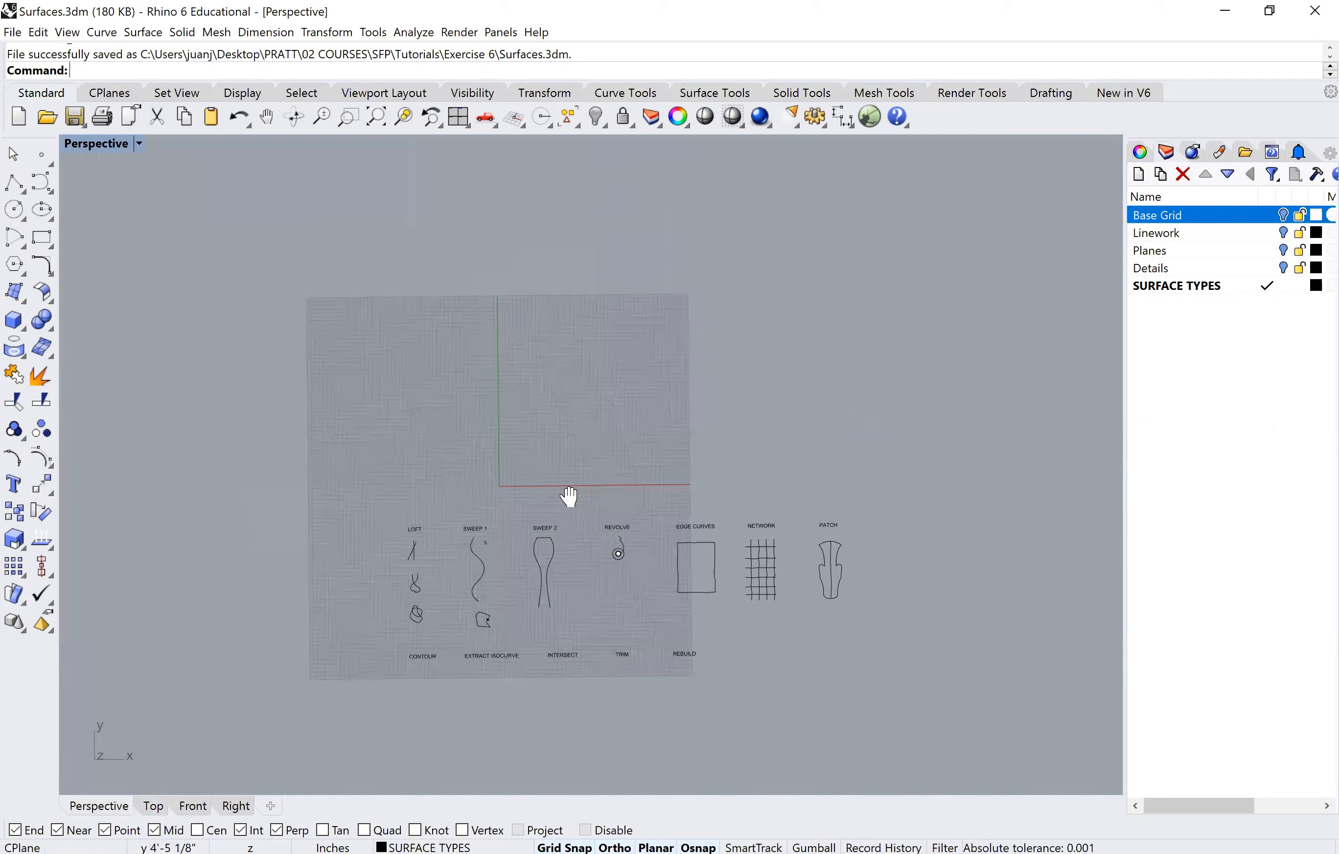
Step: Turn Ortho off and draw a degree-3, S-shaped control point curve on the empty grid beside the LOFT example lines
right_click_drag(568, 498, 519, 479)
scroll(524, 494, "up", 3)
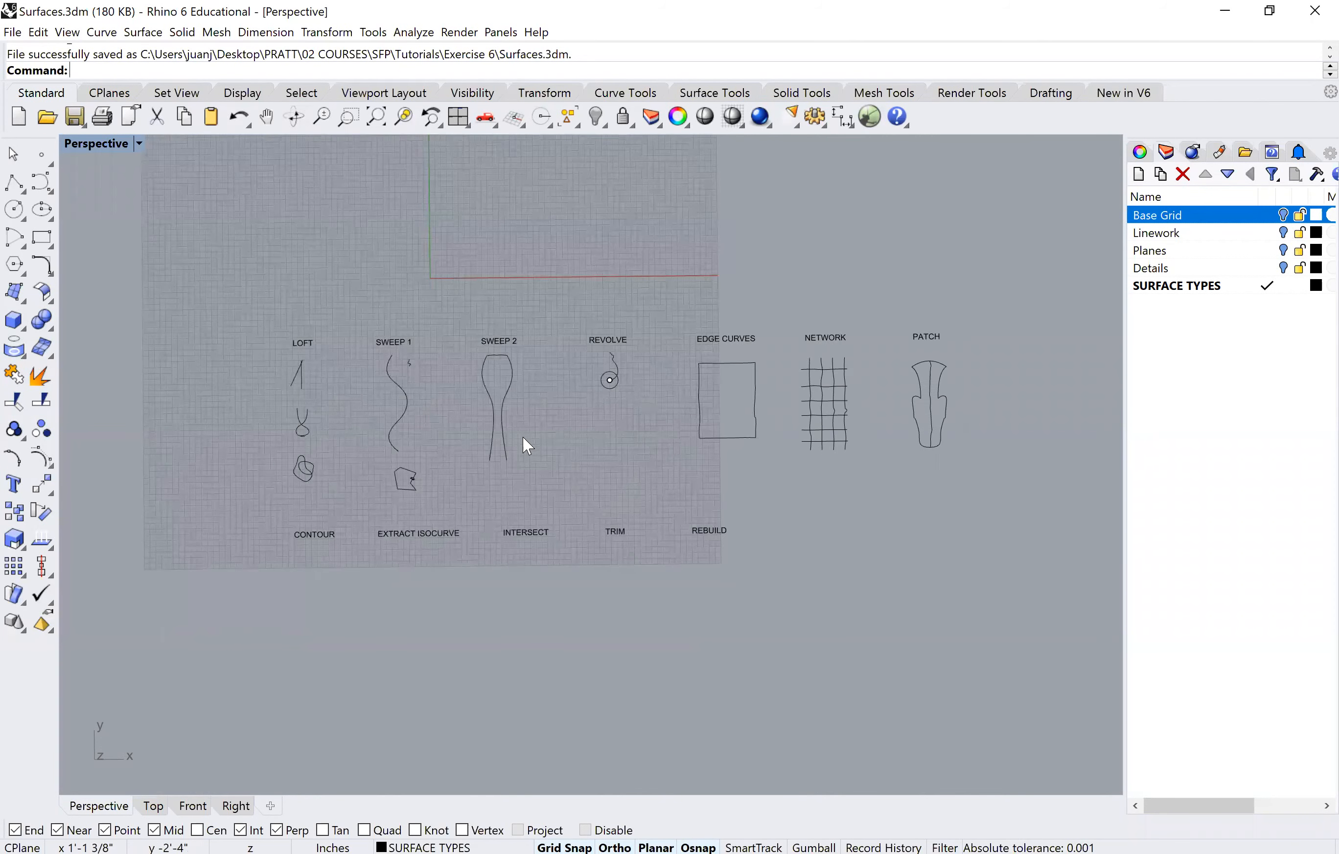
scroll(482, 476, "up", 1)
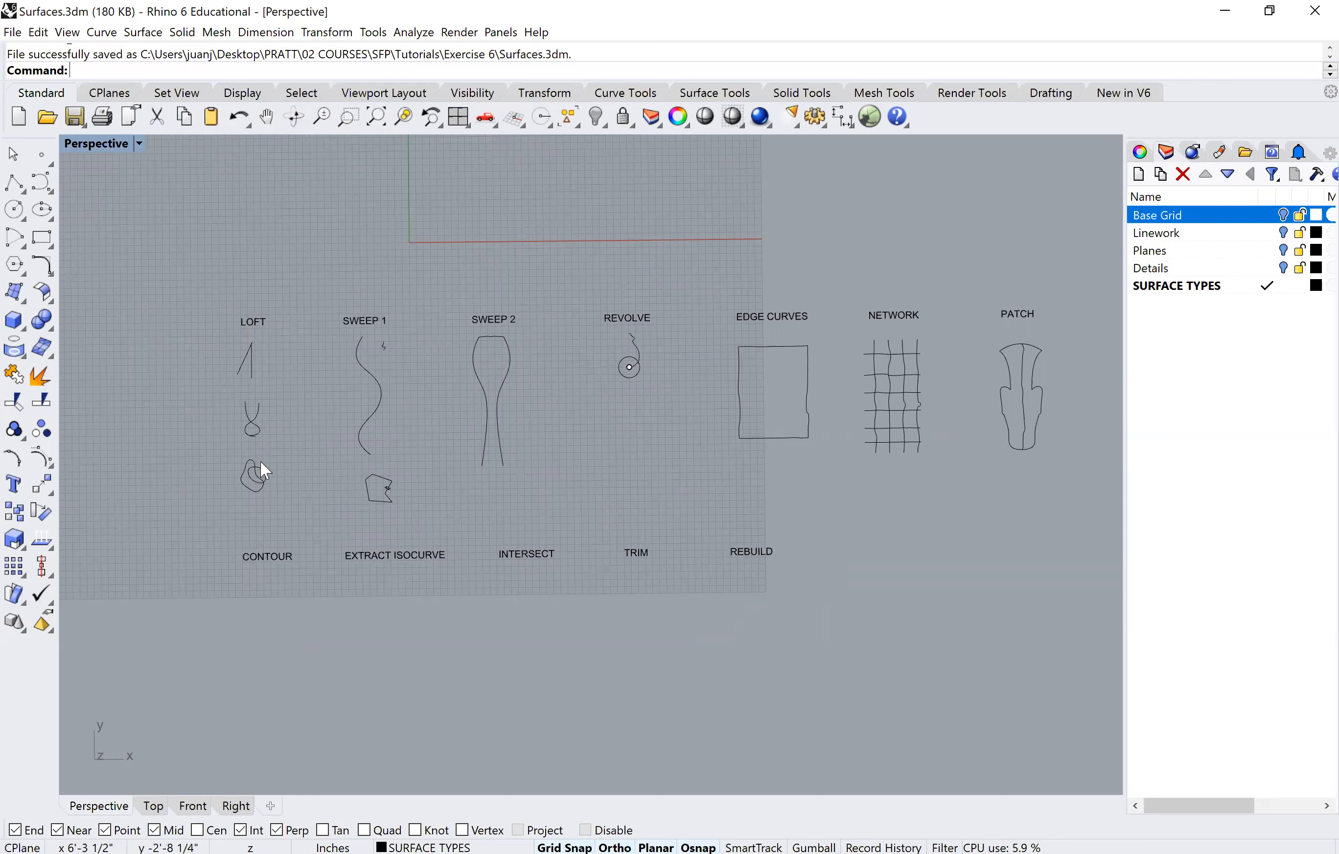
right_click_drag(395, 446, 290, 436)
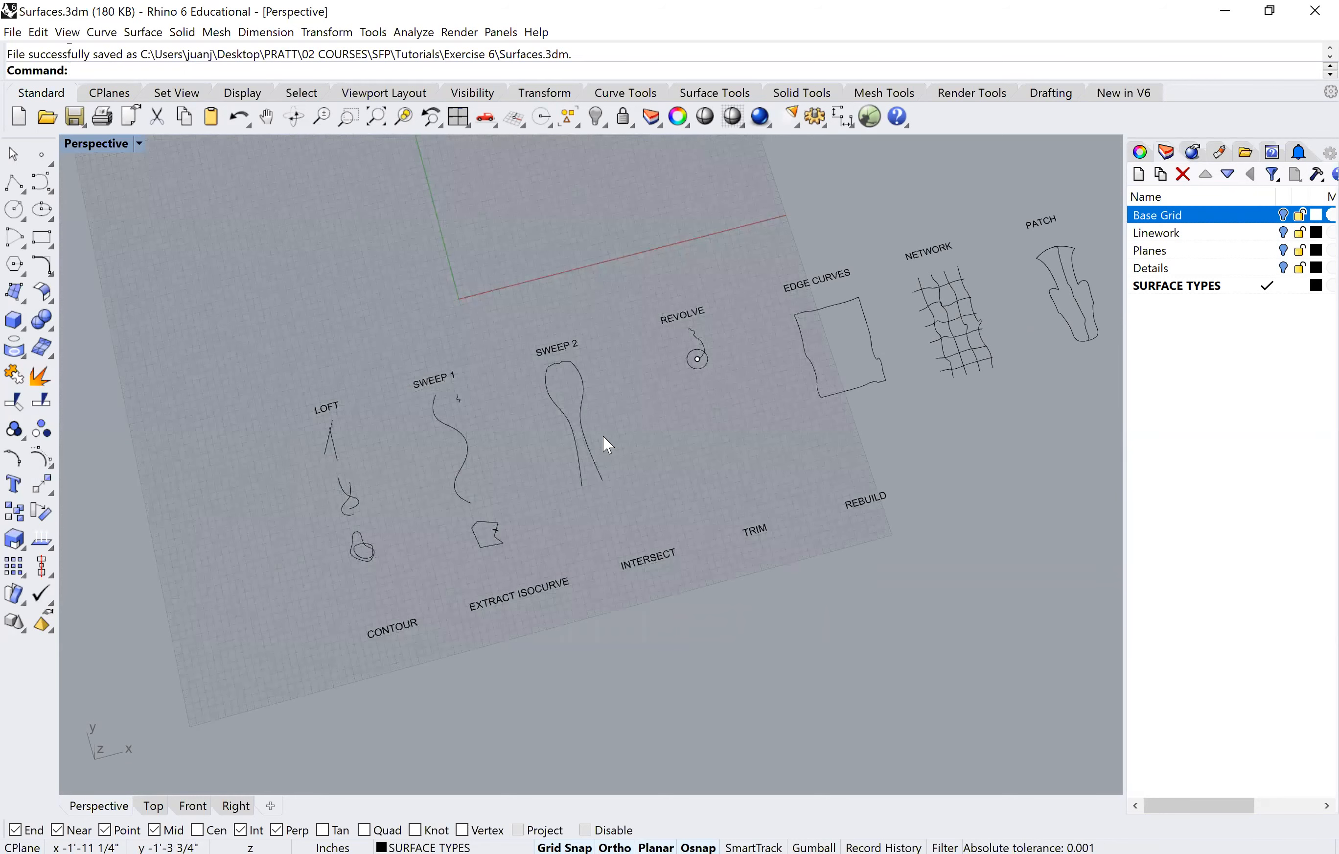
scroll(633, 436, "up", 2)
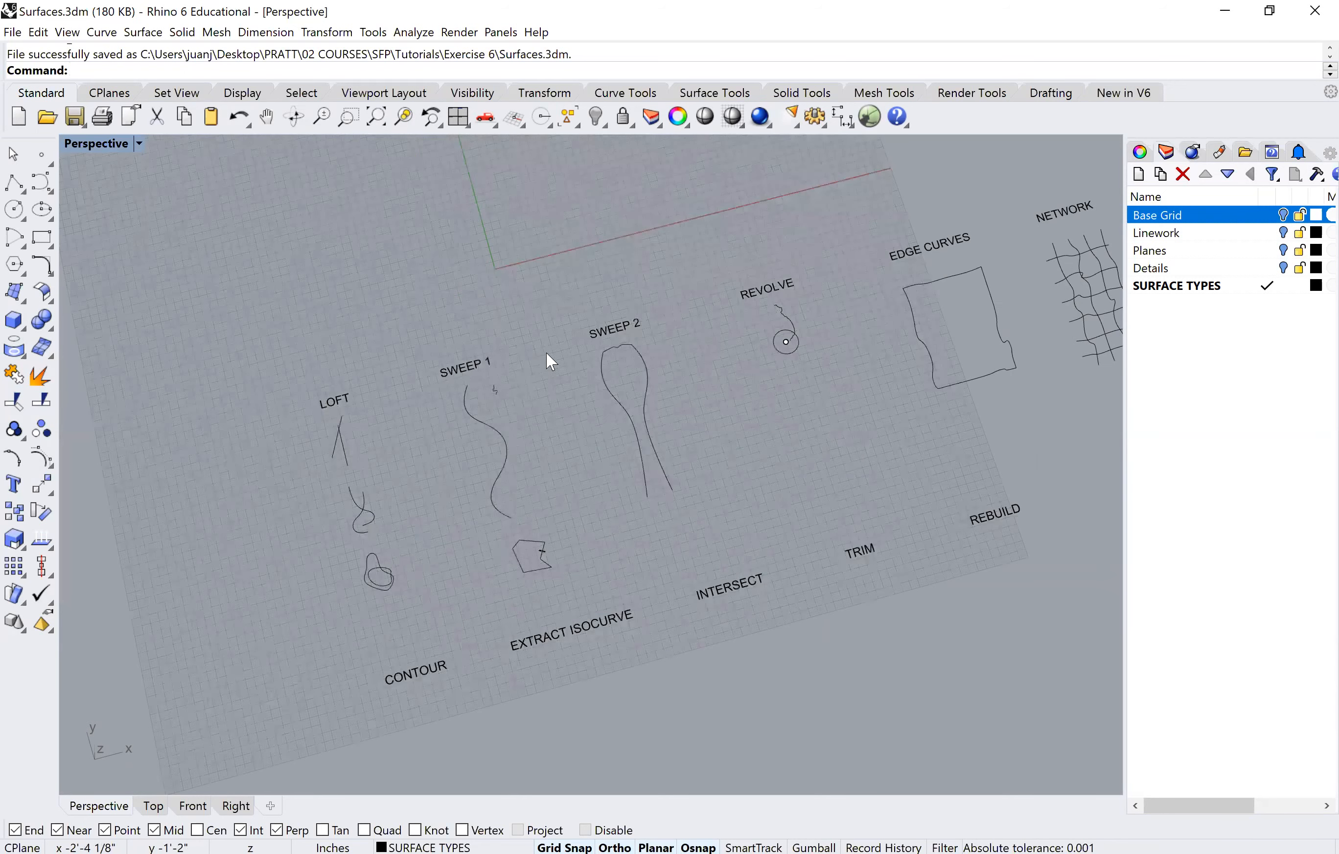
scroll(547, 358, "up", 3)
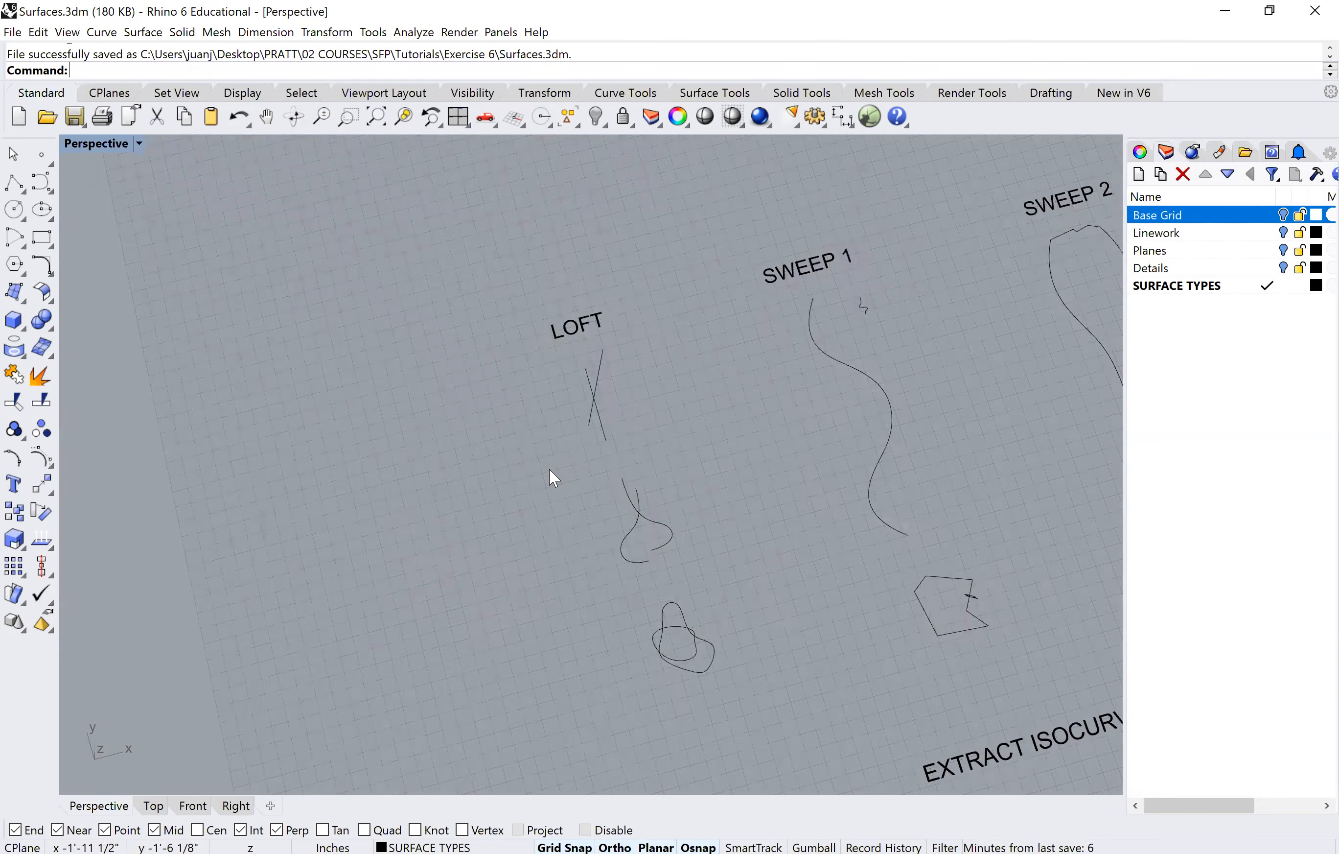
left_click(41, 184)
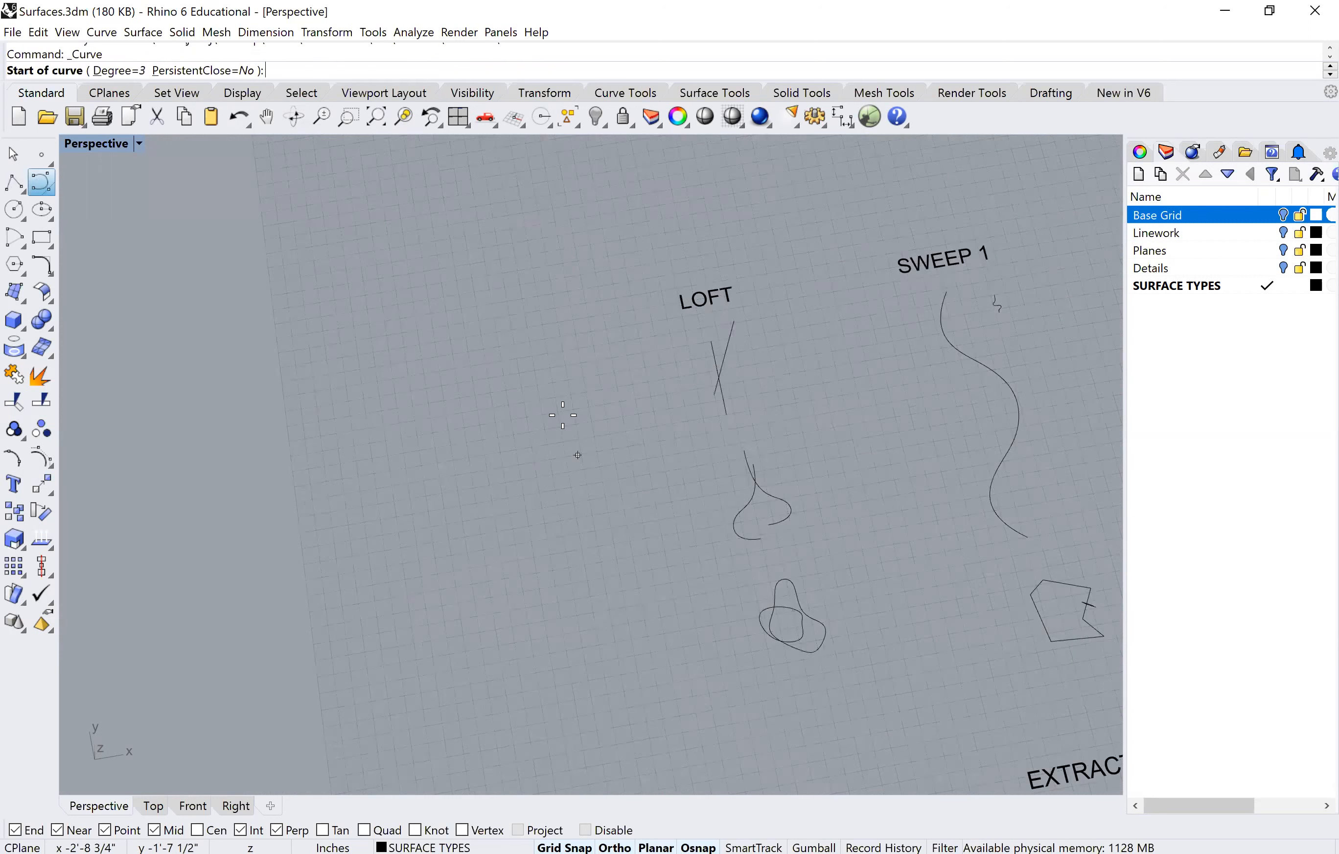
left_click(512, 371)
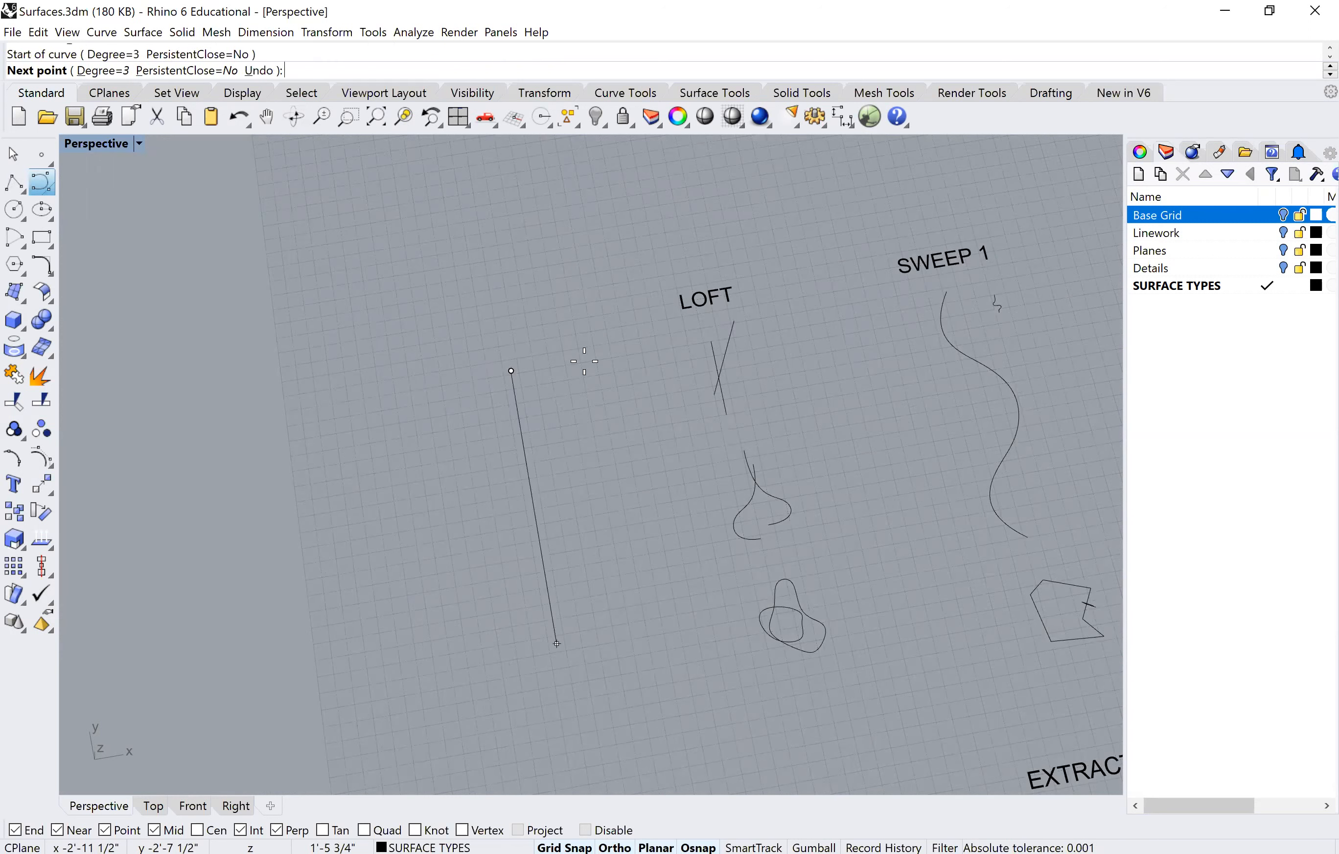
key("F8")
left_click(552, 398)
left_click(516, 446)
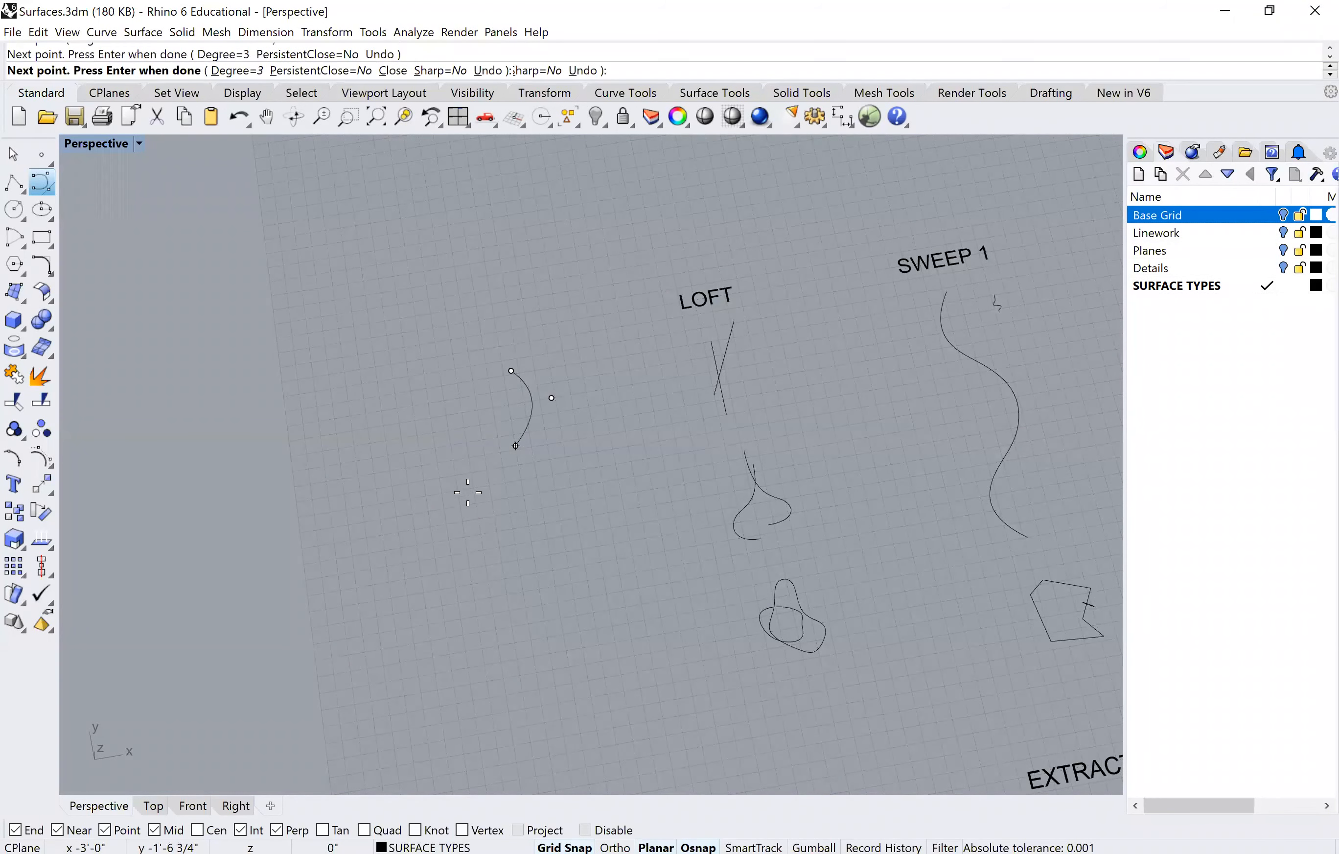
left_click(467, 493)
left_click(544, 547)
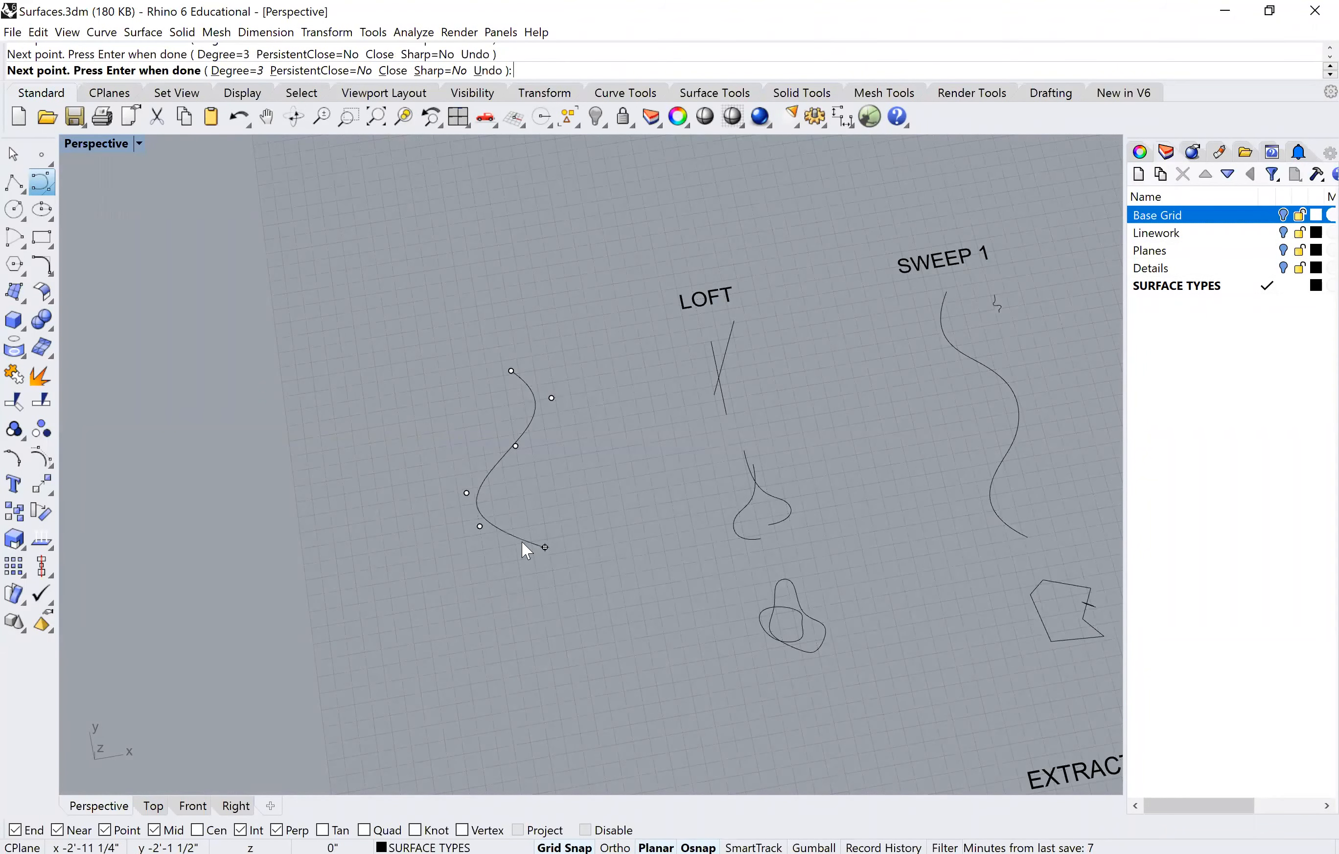
key("Return")
Step: Extrude the S-shaped curve upward about 1'-8 1/2" with ExtrudeCrv, and delete the curve and its surface
left_click(522, 539)
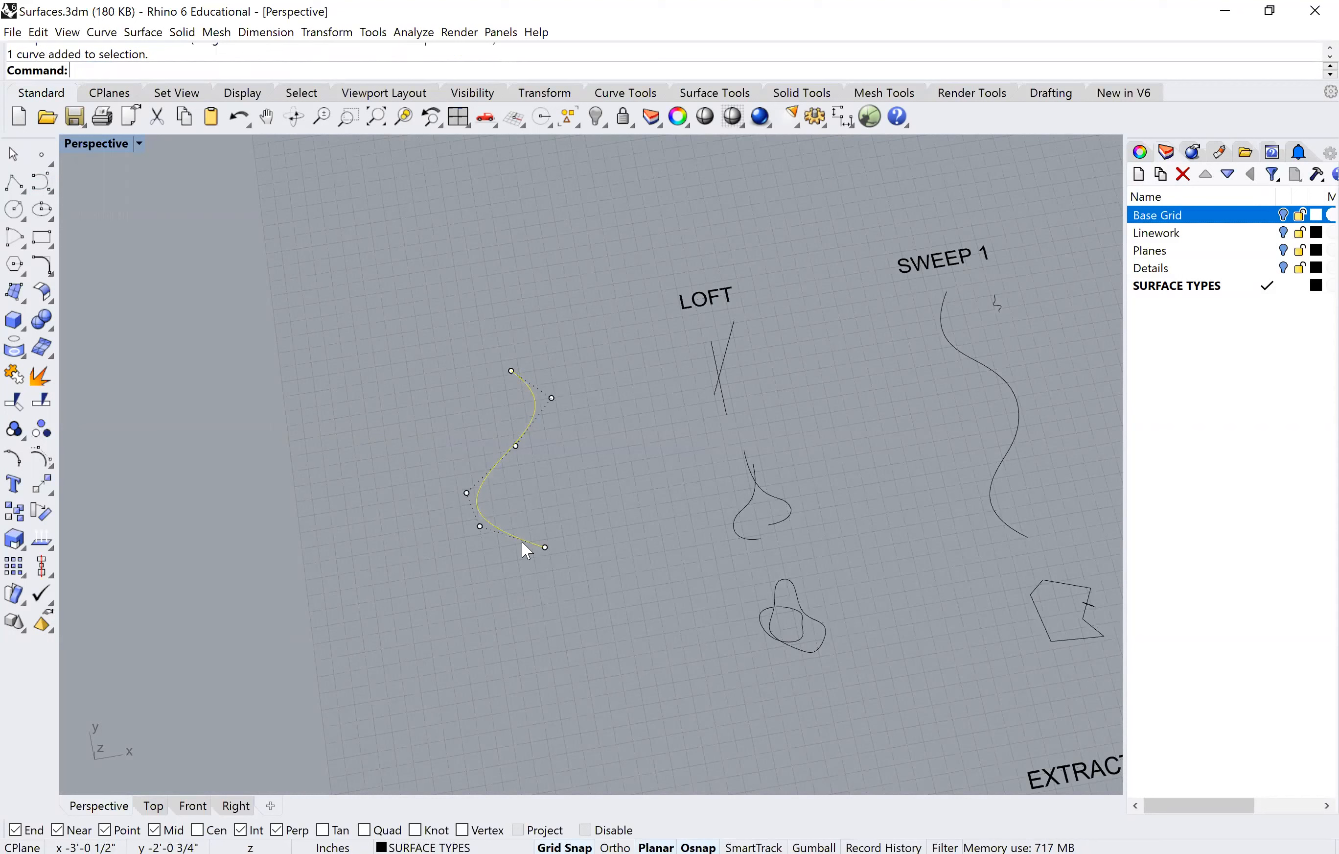
type("ExtrudeCrv")
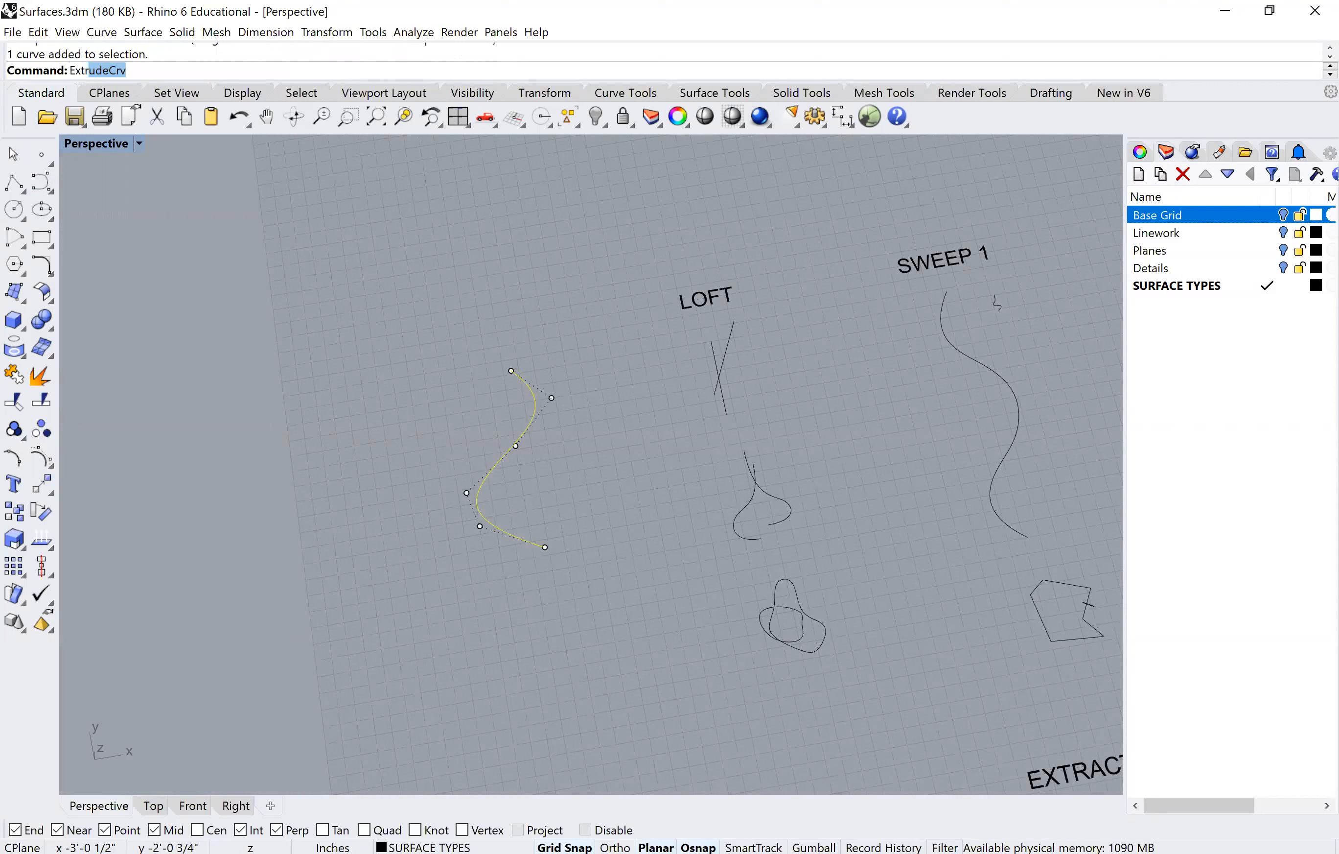
key("Return")
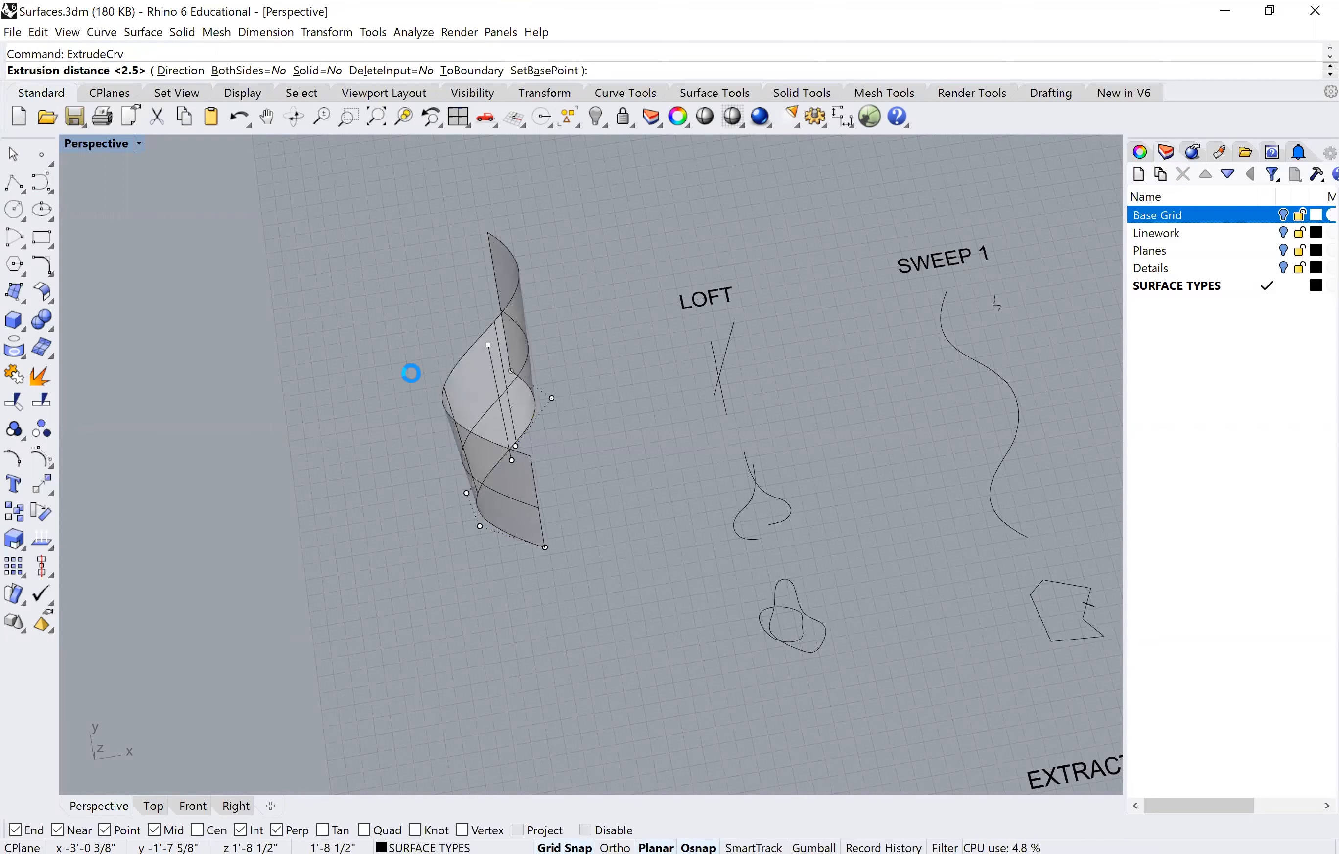
key("Return")
mouse_move(485, 469)
right_mouse_down()
mouse_move(457, 442)
mouse_move(498, 446)
right_mouse_up()
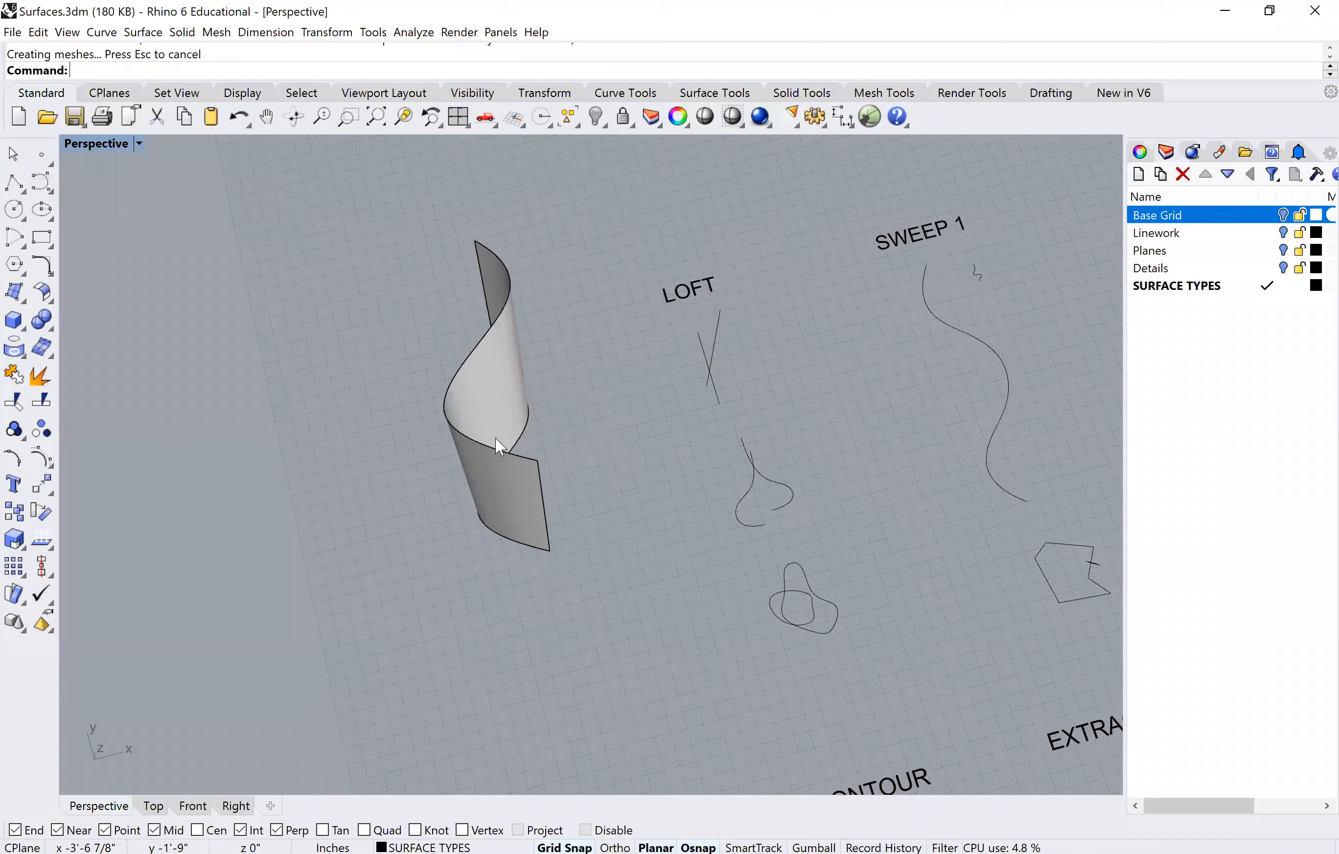
right_click_drag(507, 510, 508, 510)
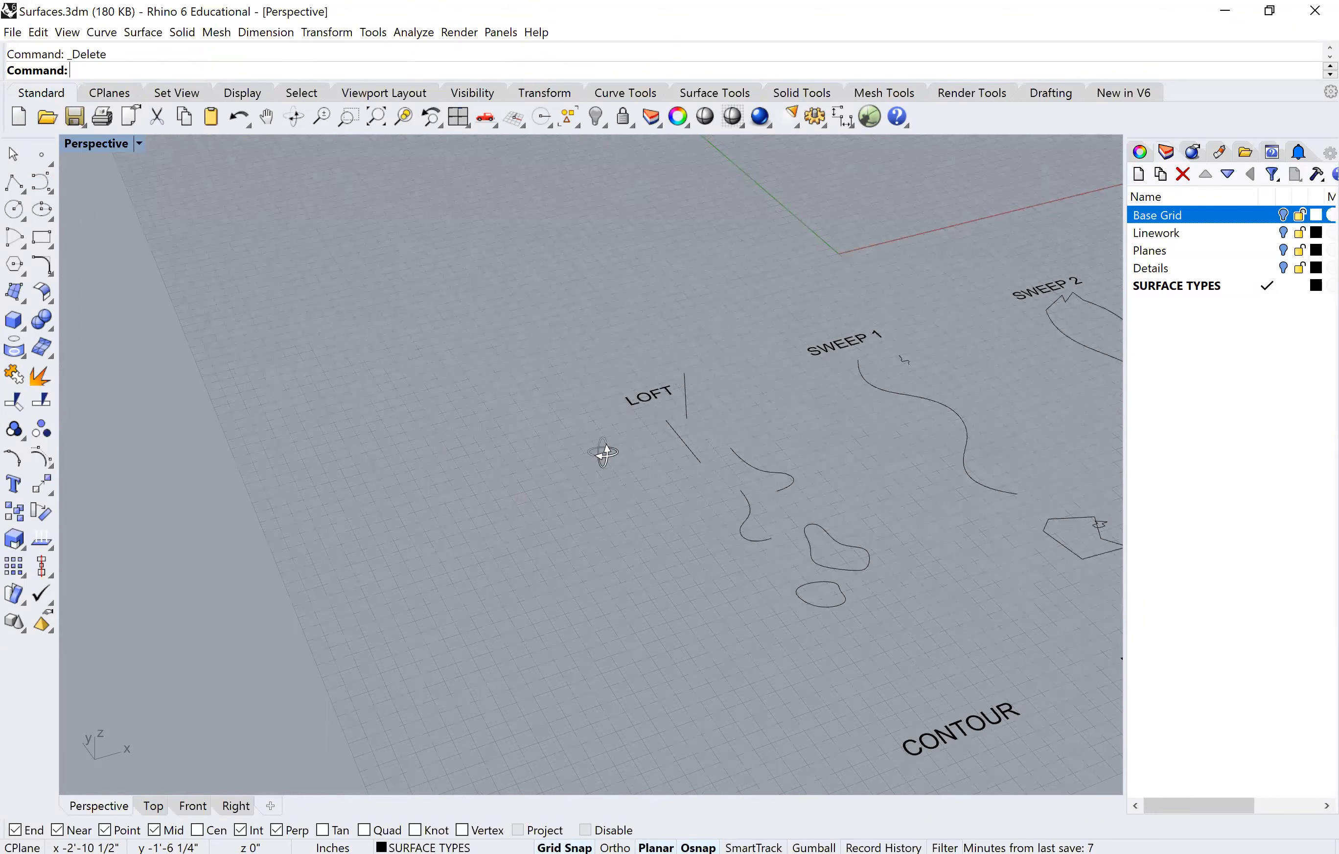
Step: Loft the two straight lines beside the LOFT label in Uniform style, picking them near opposite ends, and delete the resulting surface
scroll(574, 338, "up", 2)
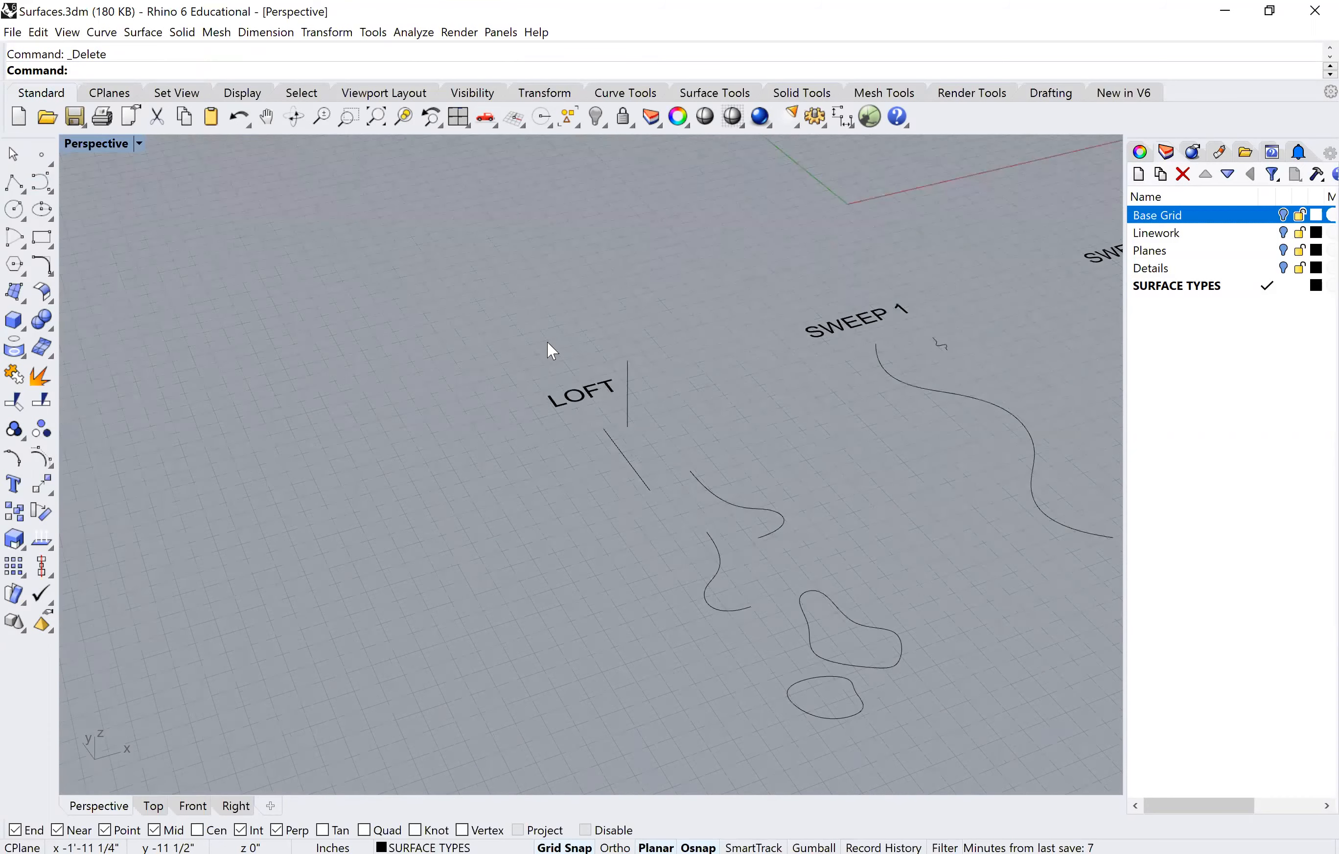
right_click_drag(558, 357, 569, 365)
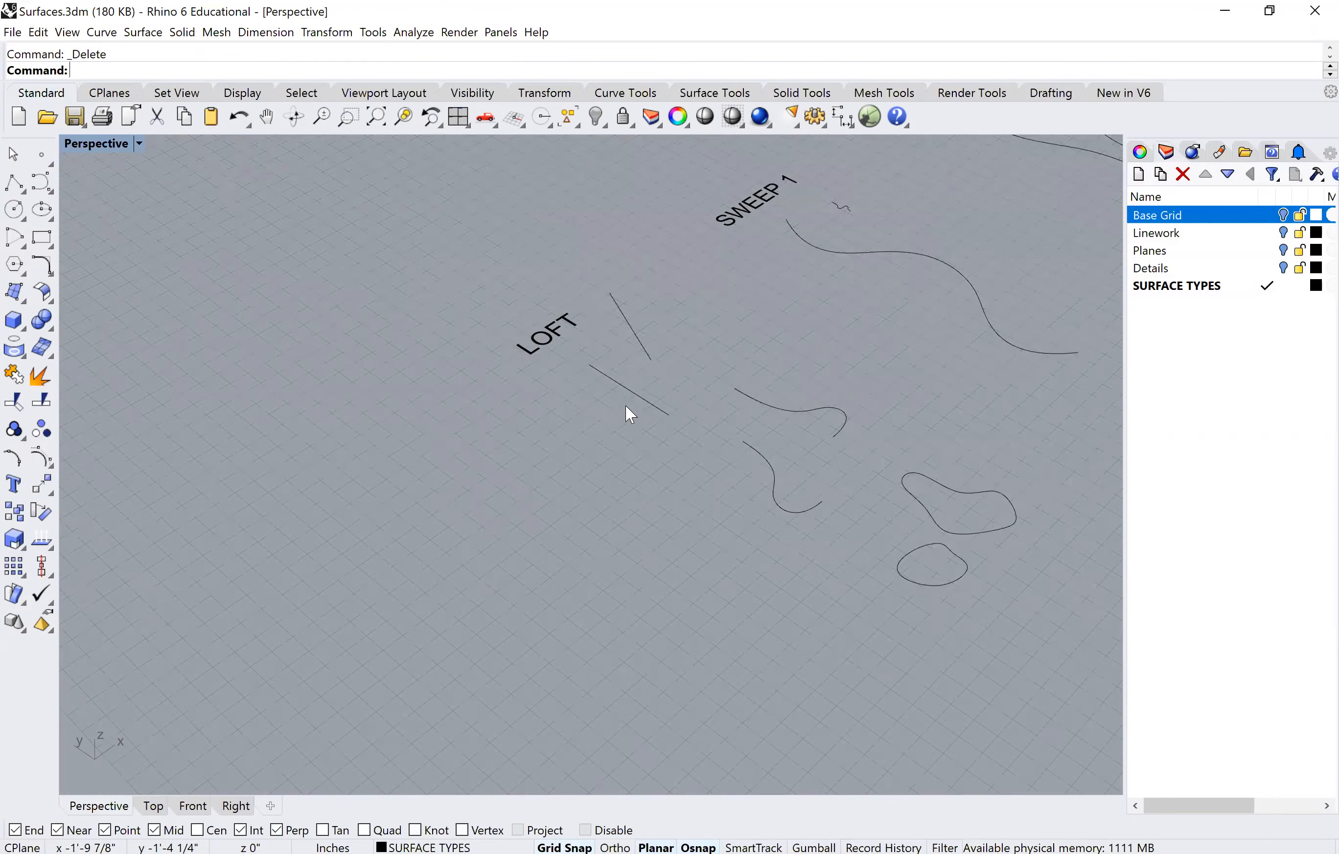
scroll(631, 383, "up", 2)
left_click(610, 383)
left_click(571, 439)
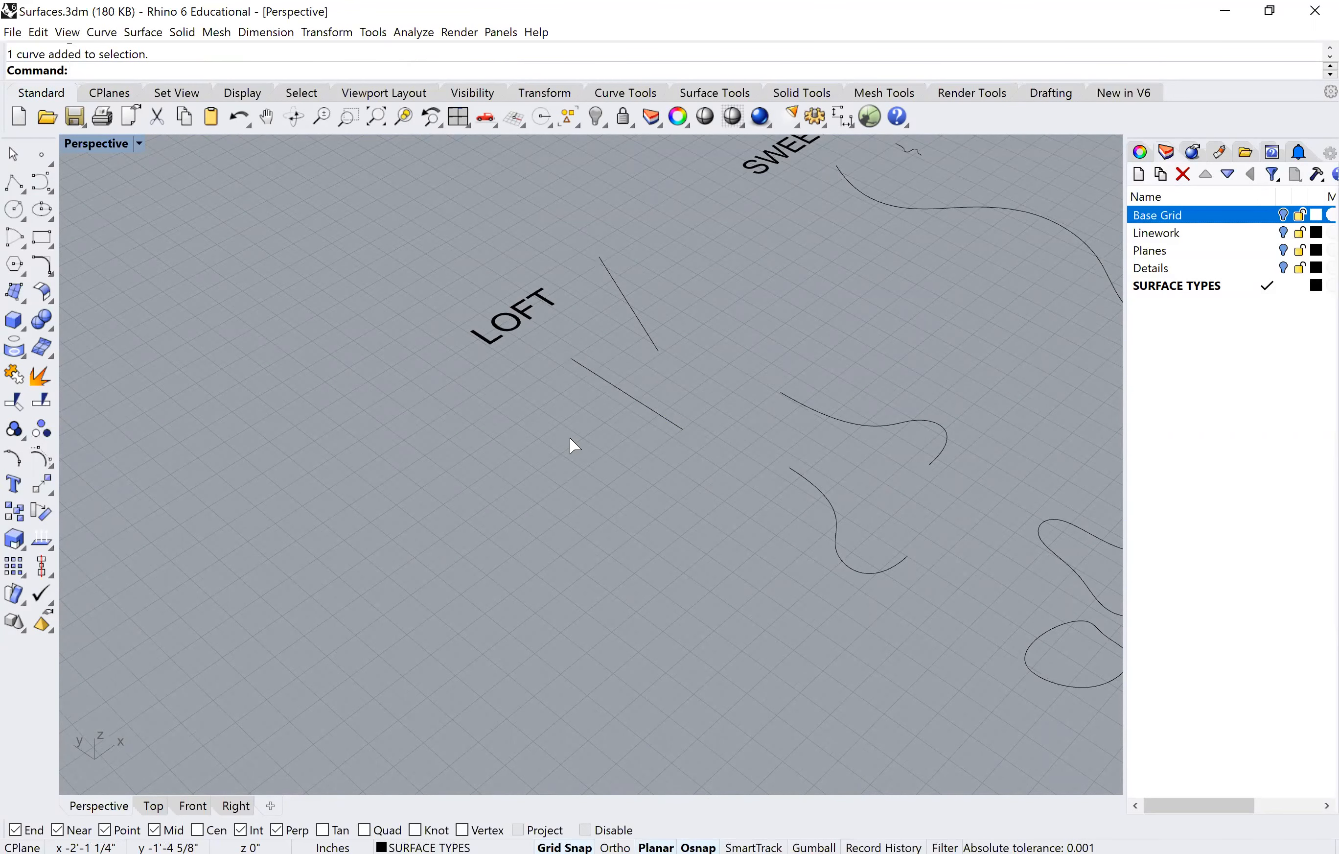
left_click(609, 378)
type("loft")
key("Return")
left_click(633, 316)
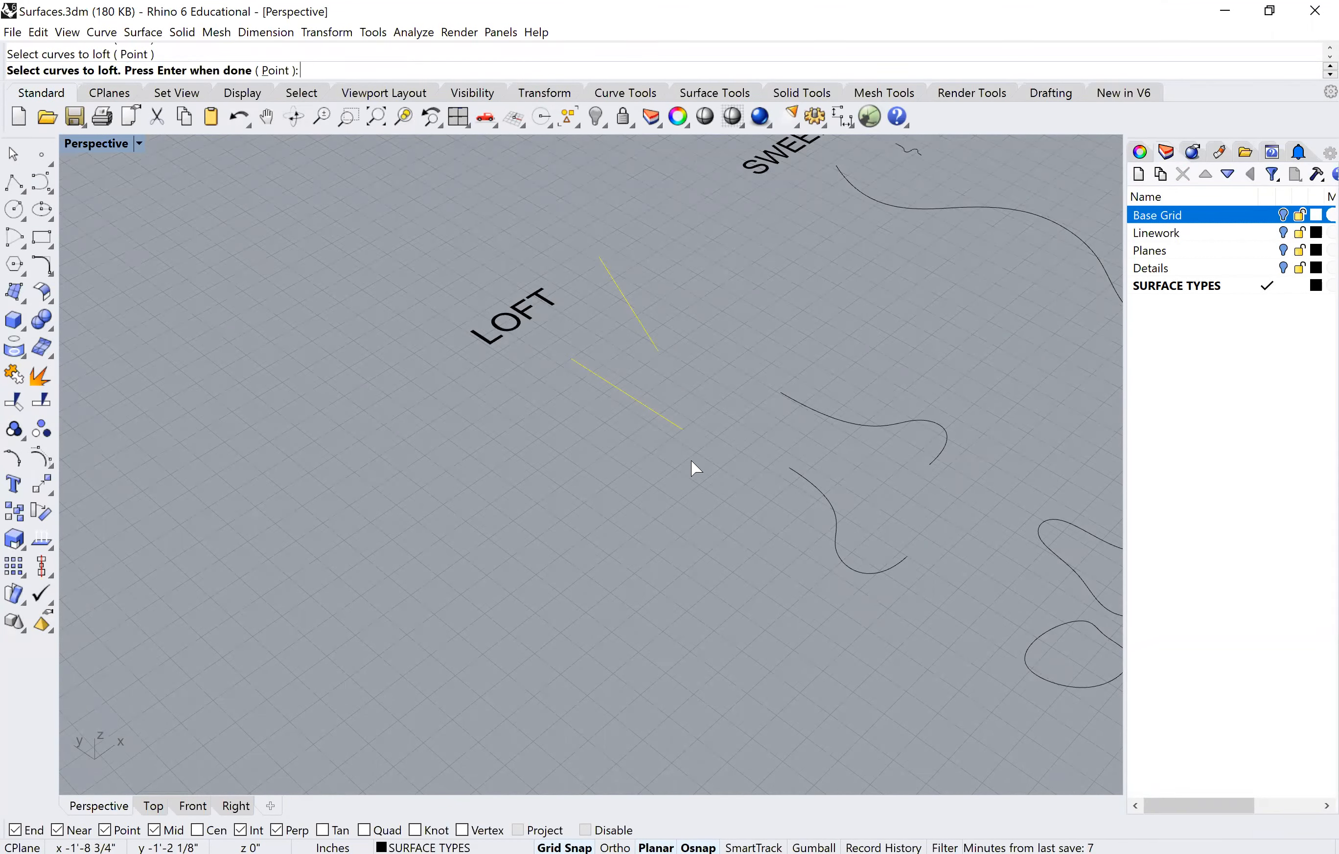
key("Return")
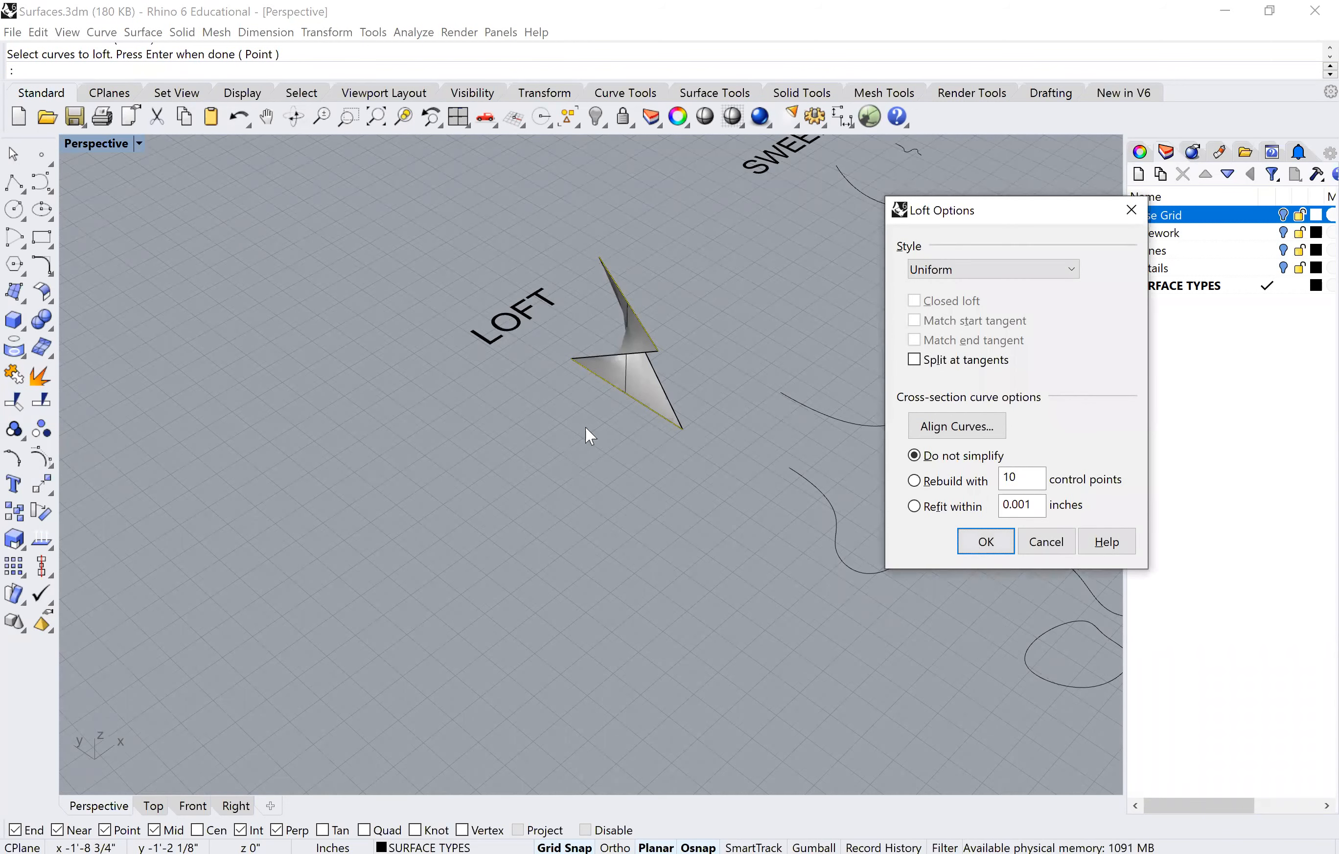
key("Return")
right_click_drag(674, 454, 589, 445)
left_click(589, 445)
key("Delete")
Step: Loft the two straight LOFT lines in Uniform style, picking both near matching ends, inspect the surface, and delete it
type("loft")
key("Return")
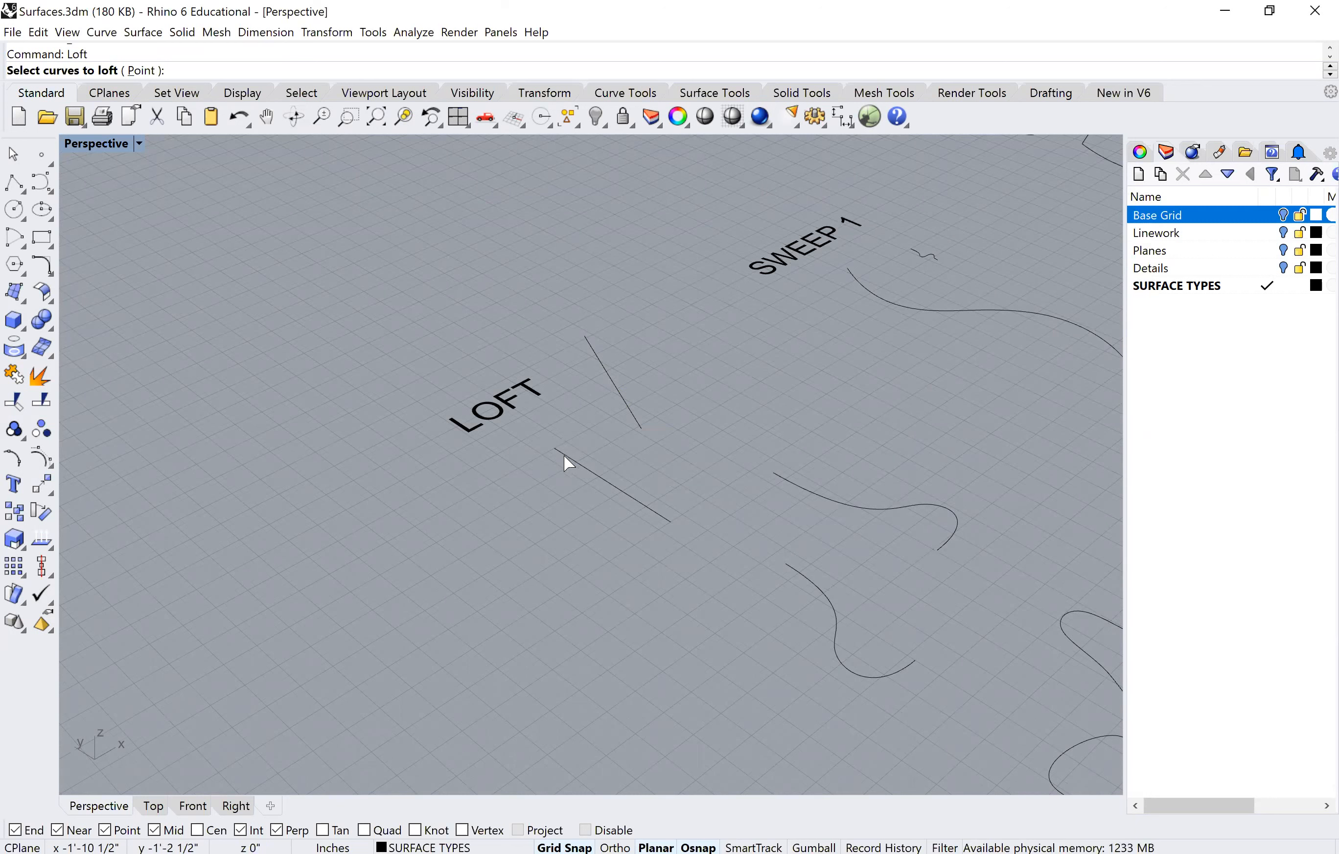
left_click(564, 455)
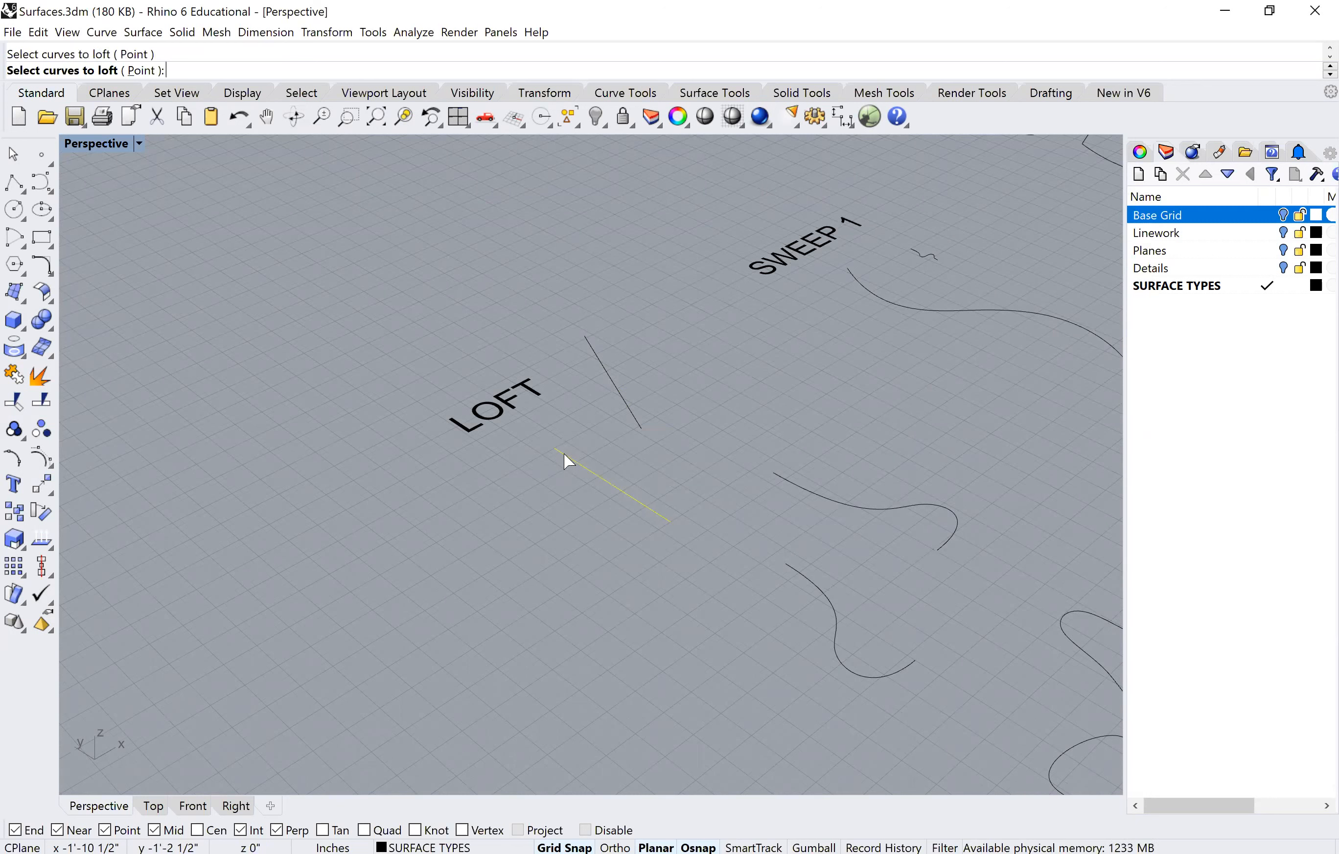
left_click(591, 347)
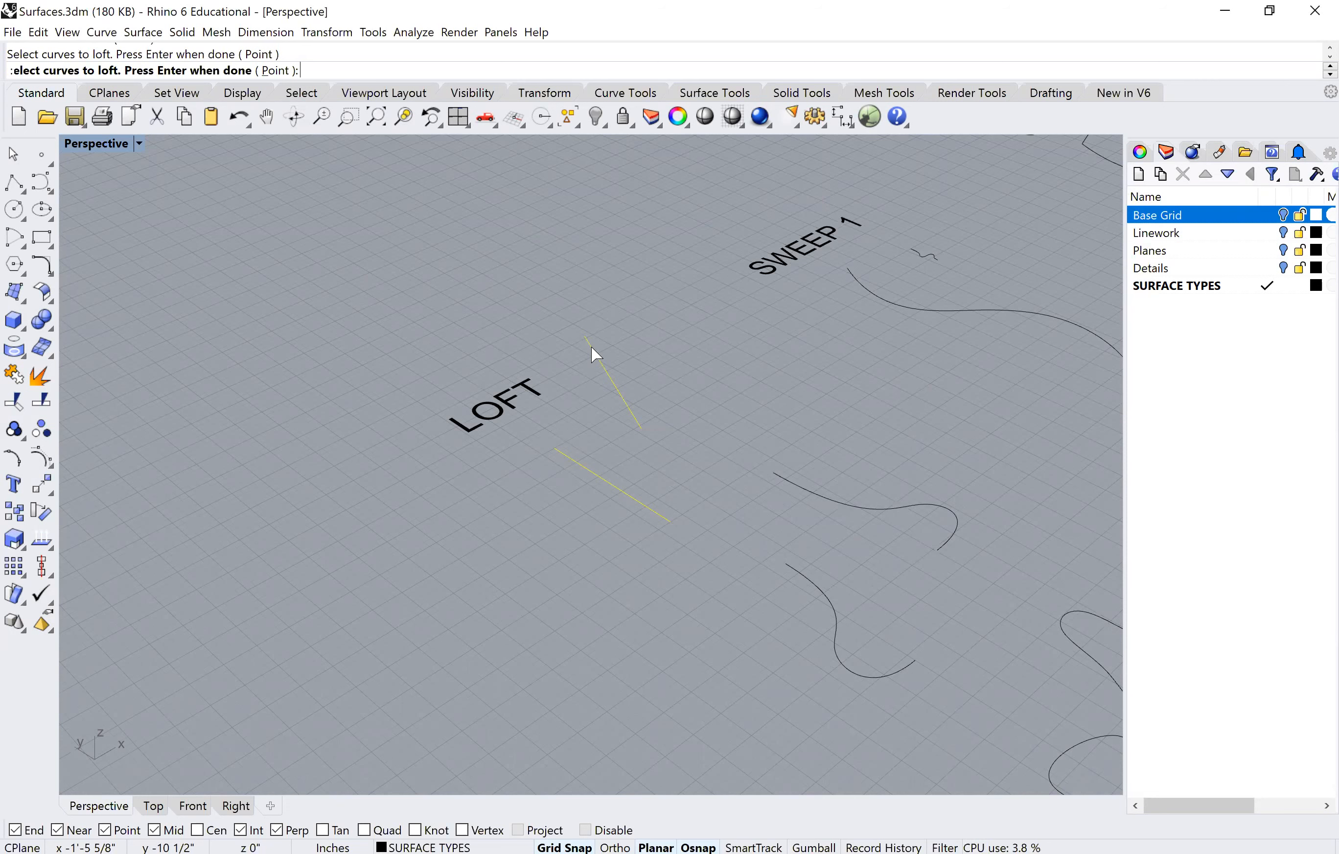
key("Return")
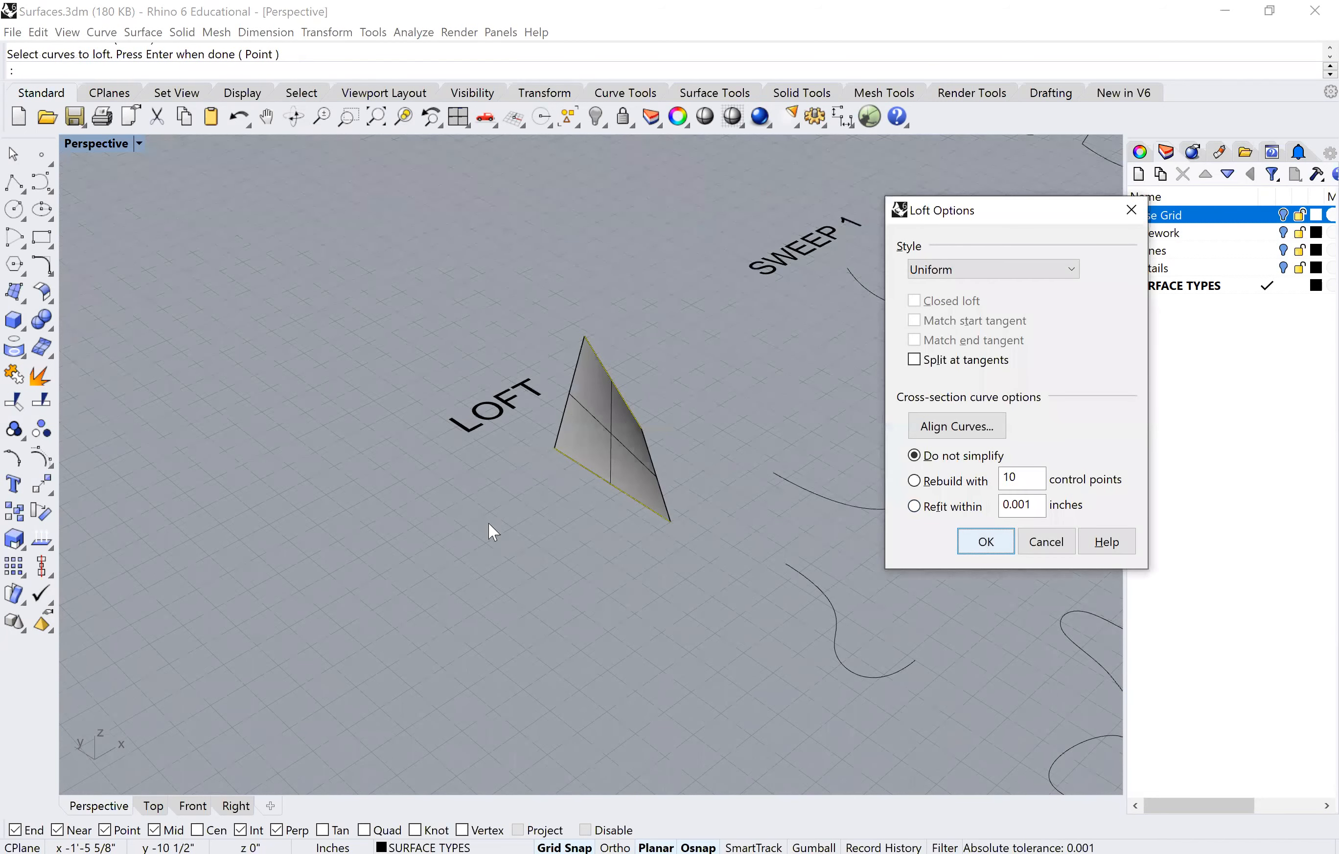
key("Return")
right_click_drag(443, 546, 524, 523)
right_click_drag(508, 473, 465, 375)
right_click_drag(481, 464, 472, 465)
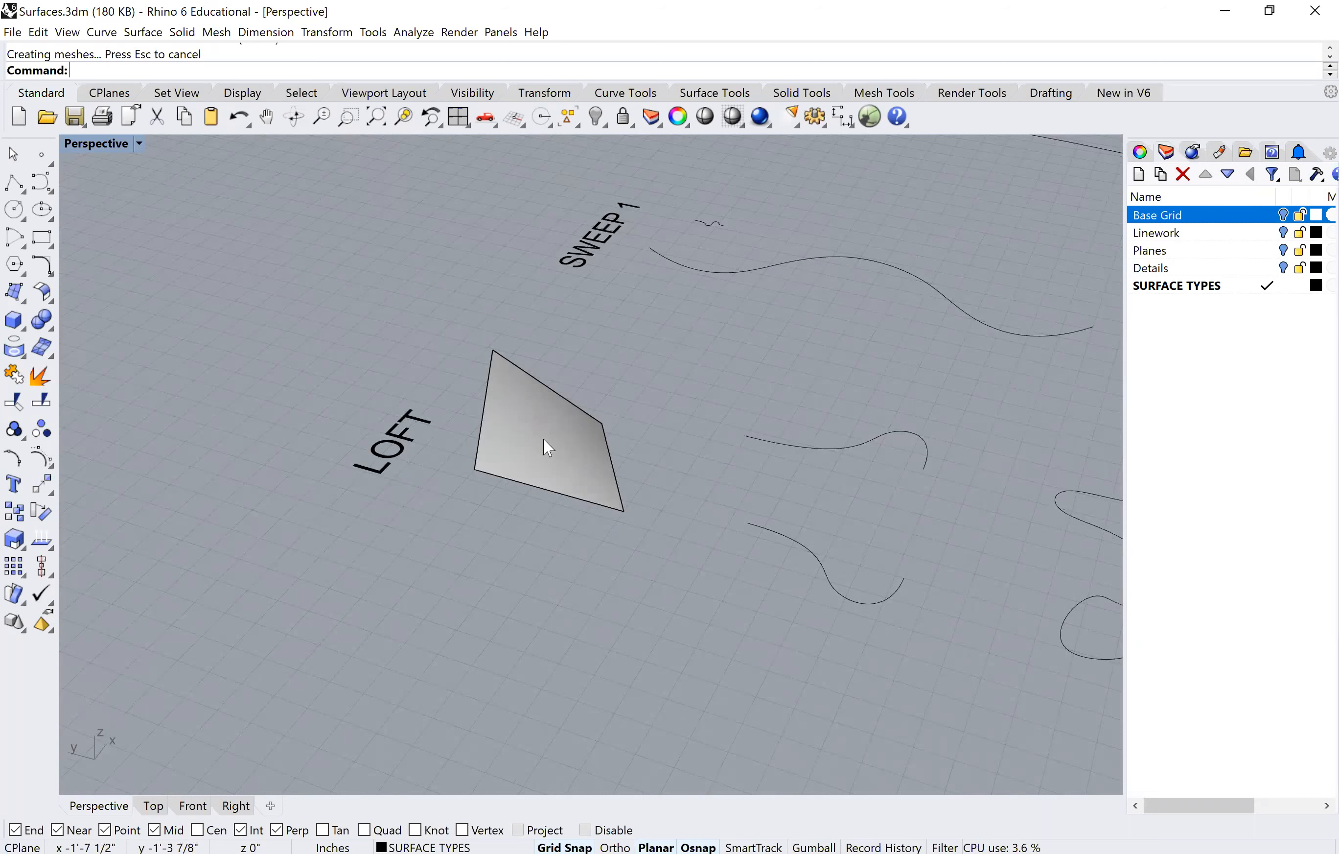
scroll(554, 472, "down", 2)
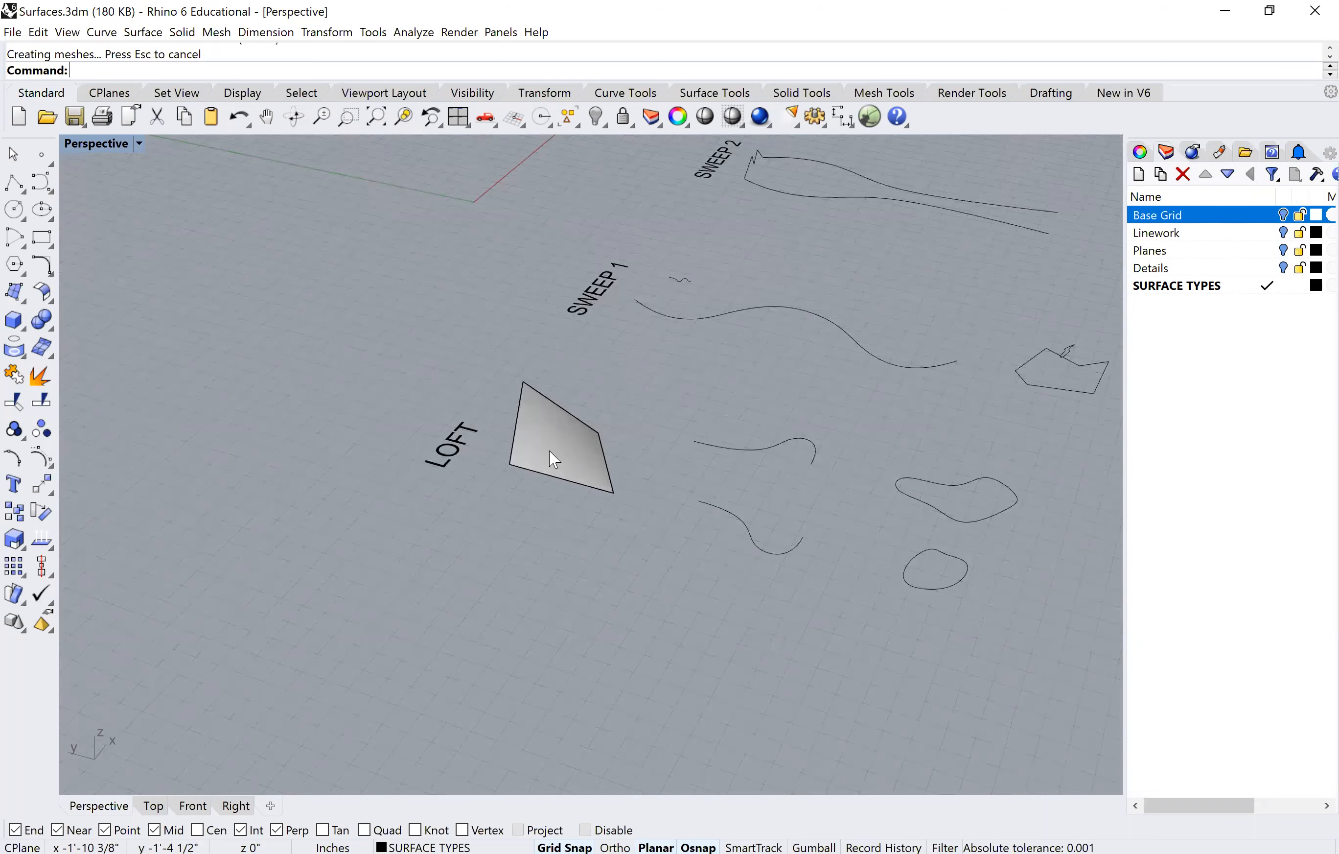
left_click(549, 450)
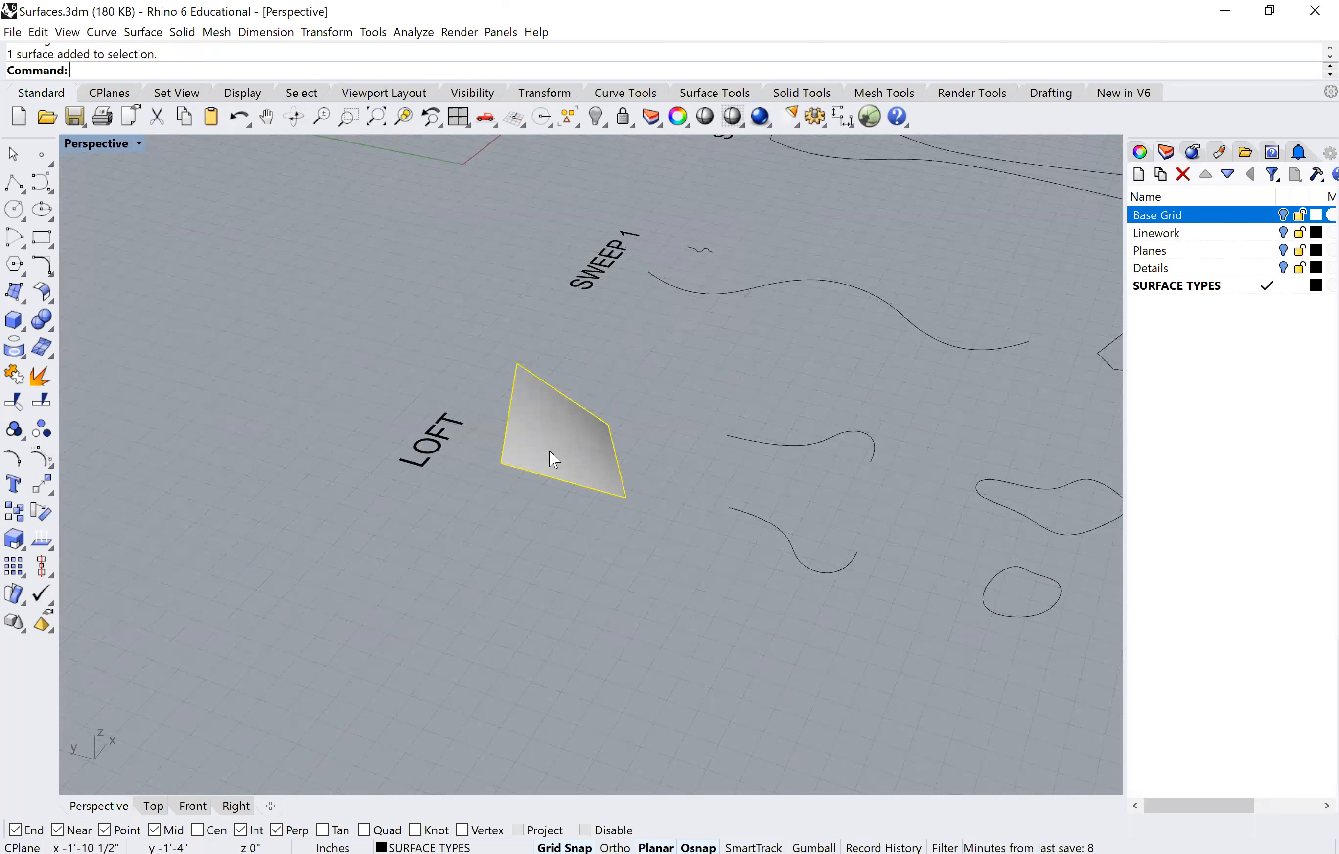
key("Delete")
Step: Start a Uniform loft preview between the two straight LOFT lines, picking one near the opposite end from the other
type("Loft")
key("Return")
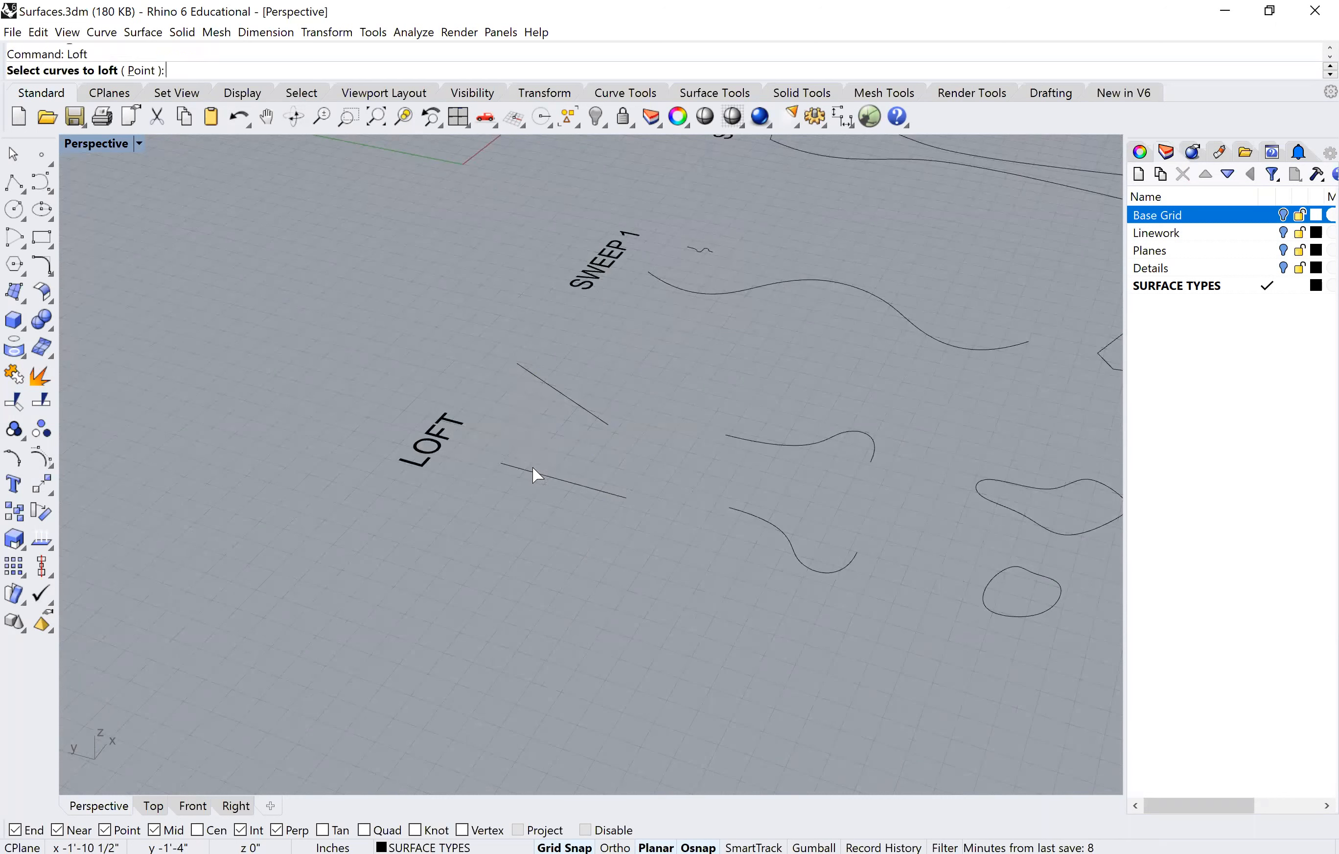
left_click(598, 490)
left_click(528, 371)
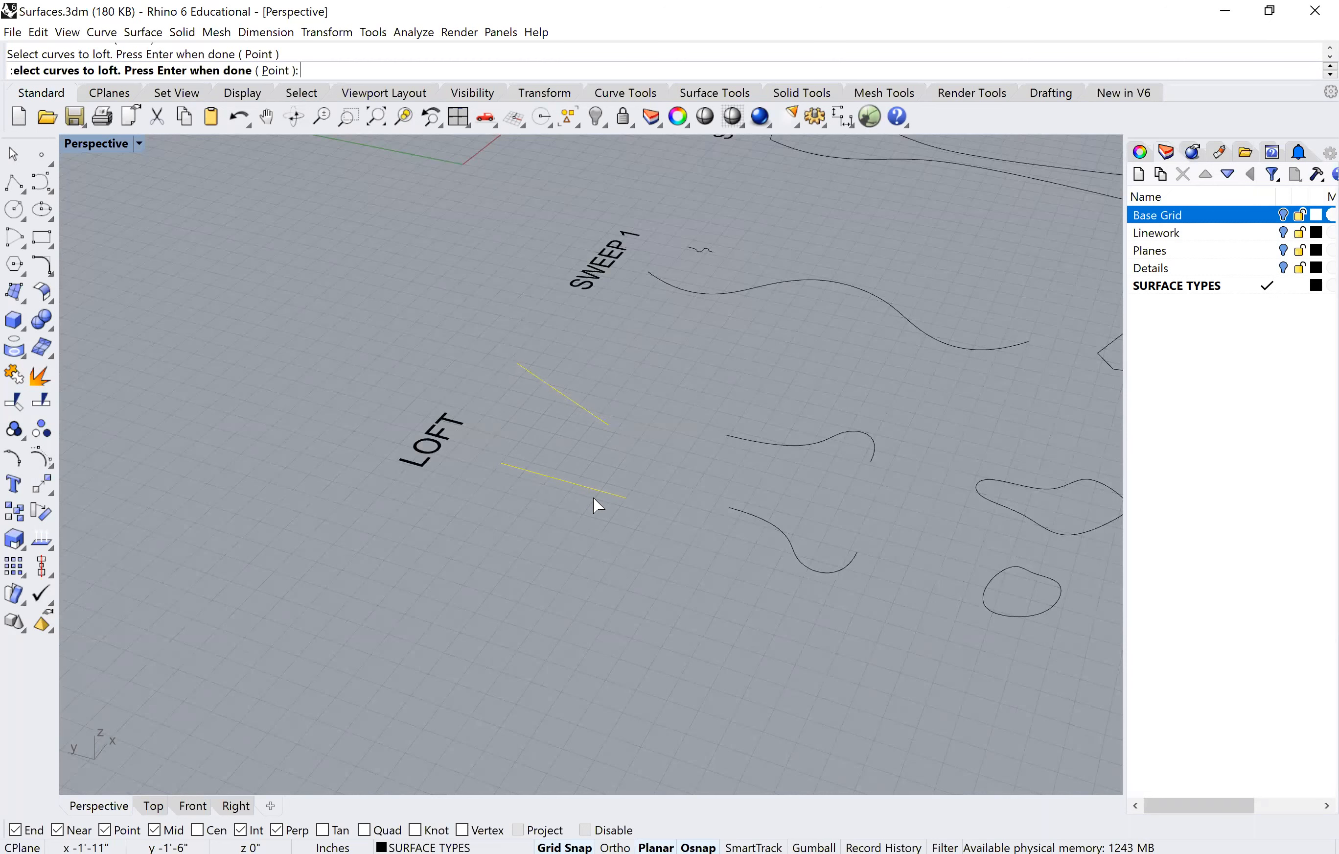
key("Return")
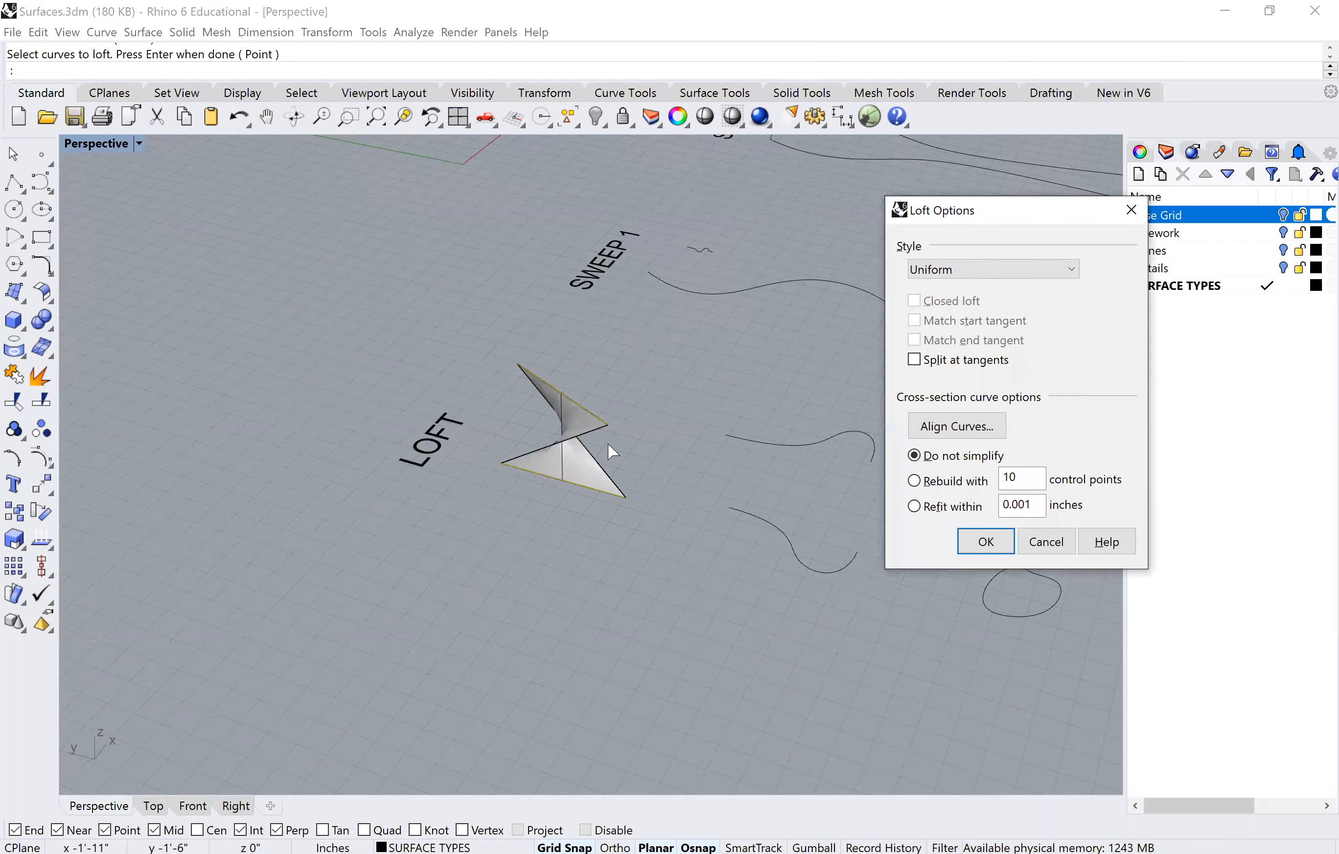
Step: Enter curve alignment for the Uniform loft between the two straight LOFT lines, keep the ends unchanged, and create the twisted surface
right_click_drag(591, 484, 728, 481)
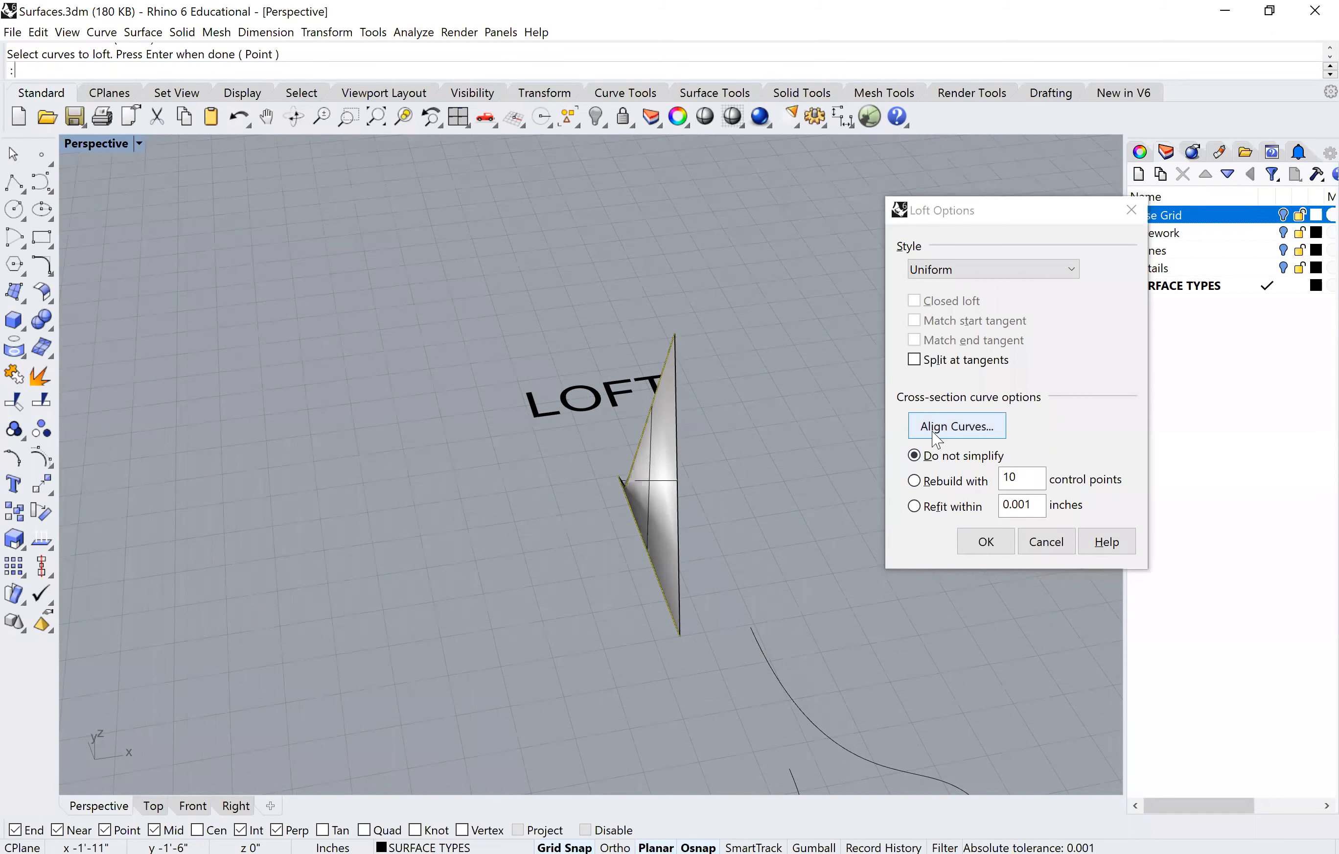
left_click(952, 430)
right_click_drag(548, 473, 822, 489)
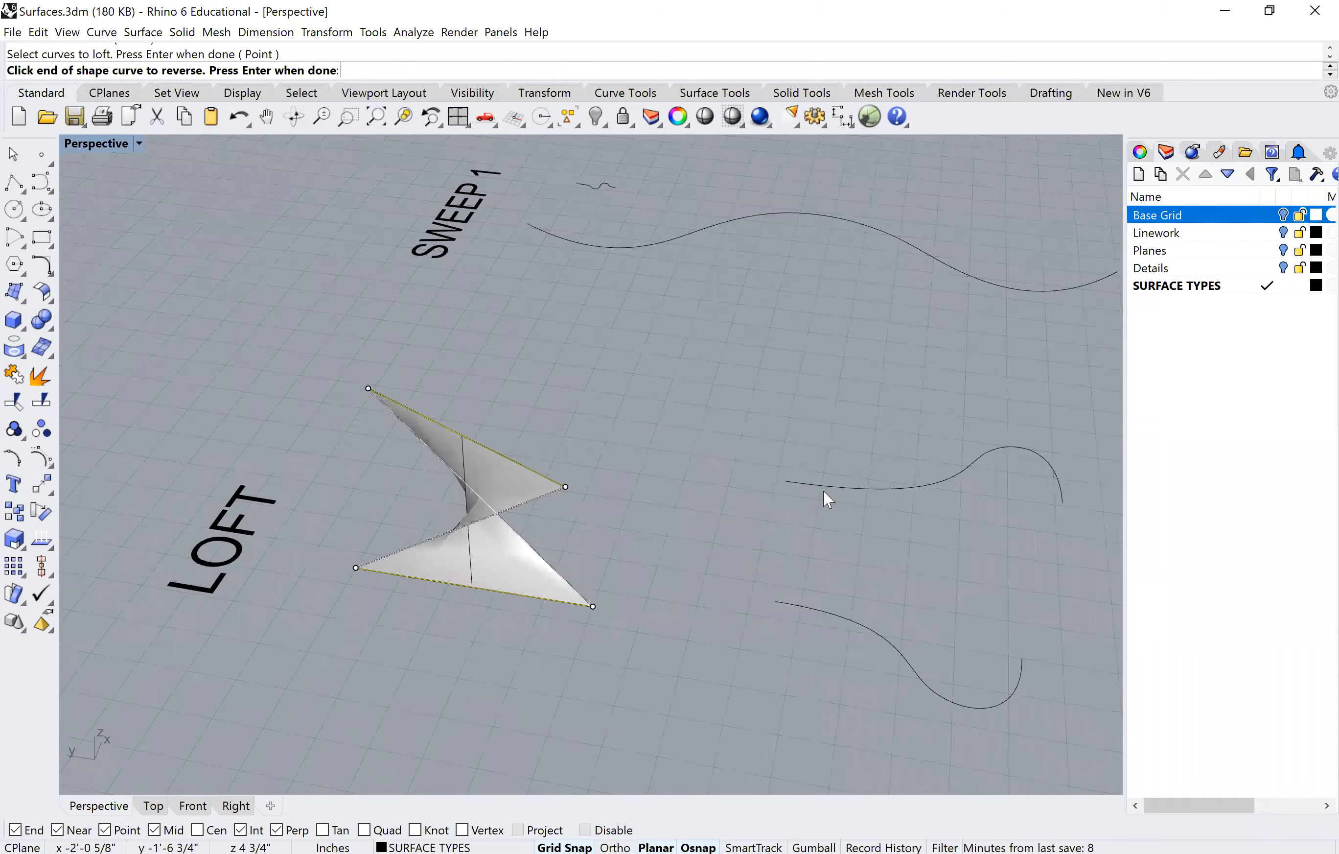
left_click(961, 419)
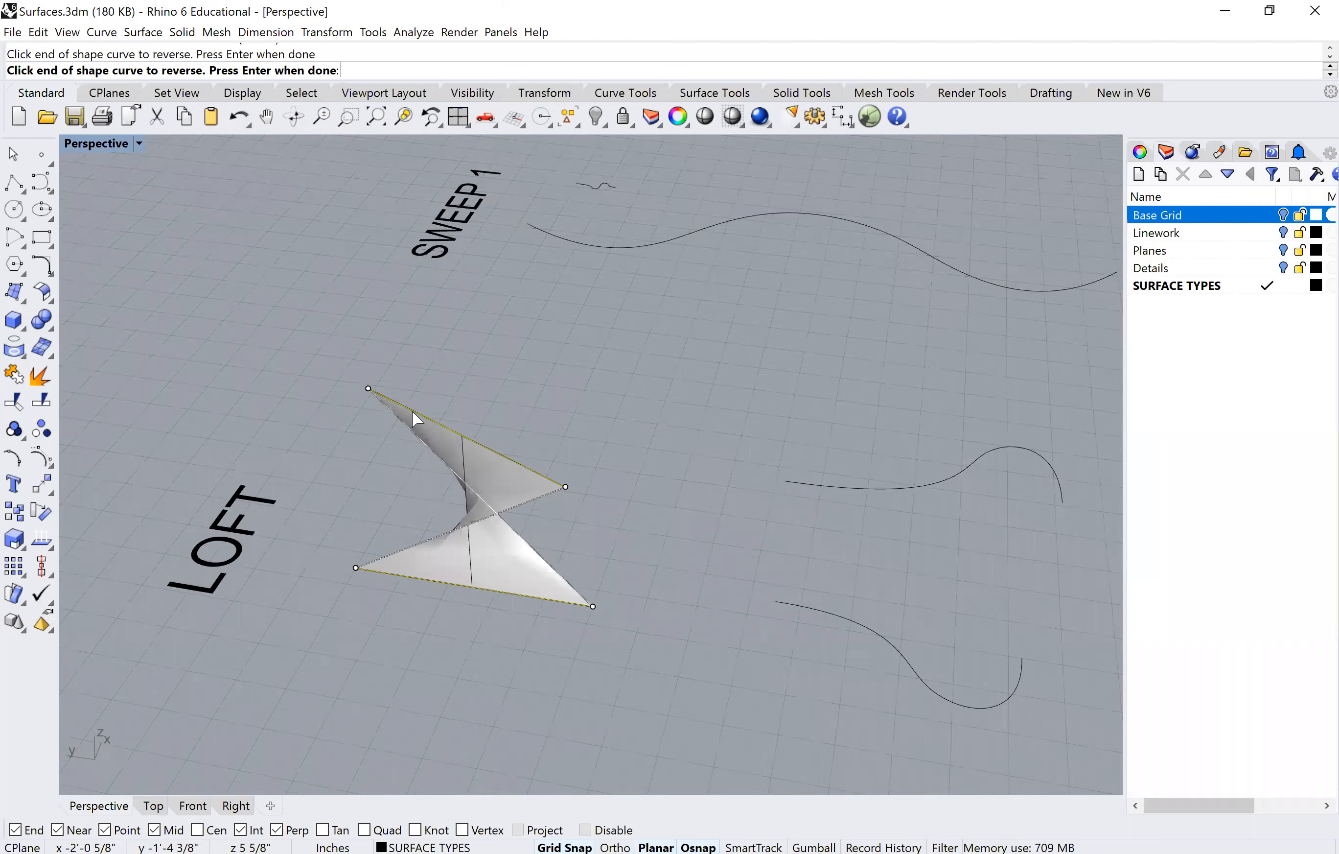
key("Return")
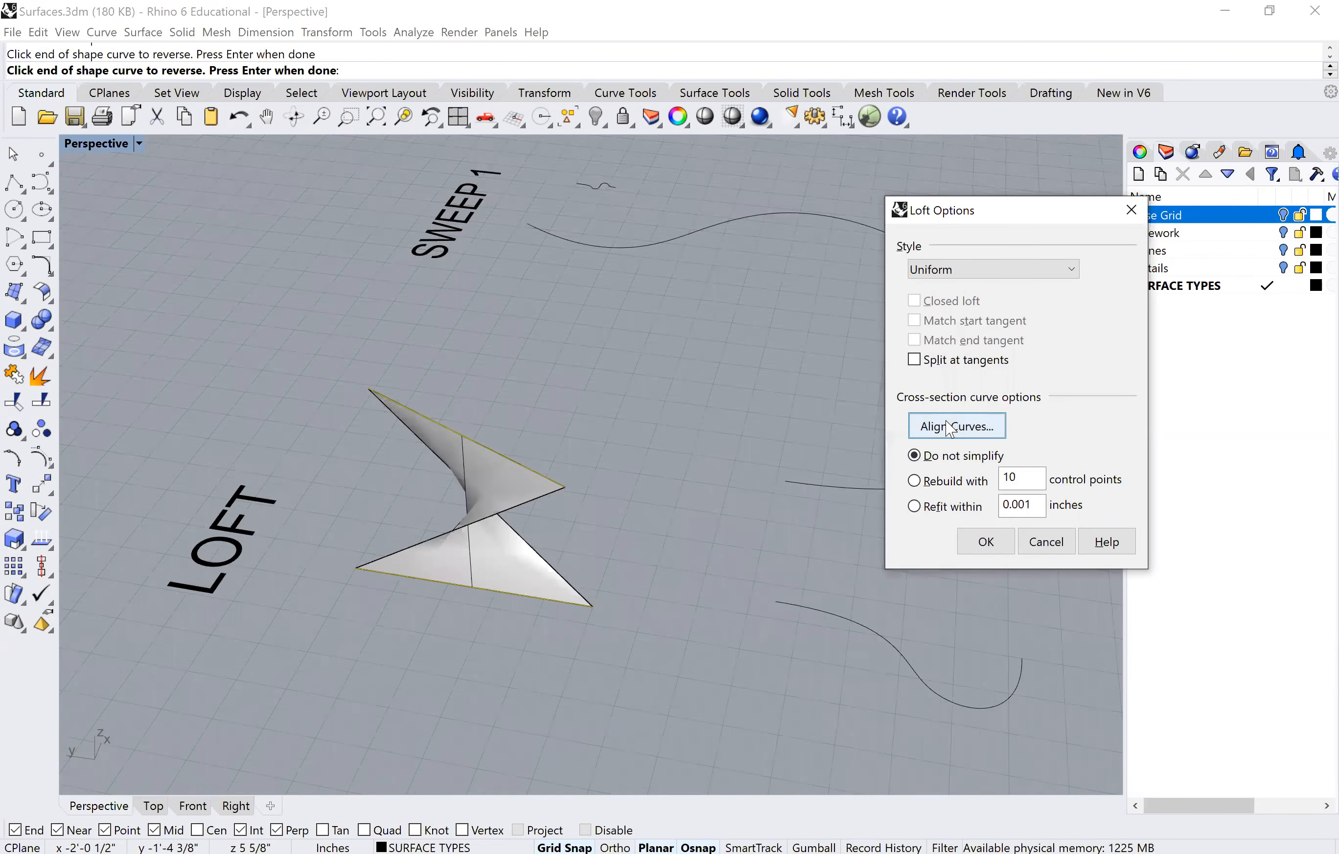
left_click(986, 541)
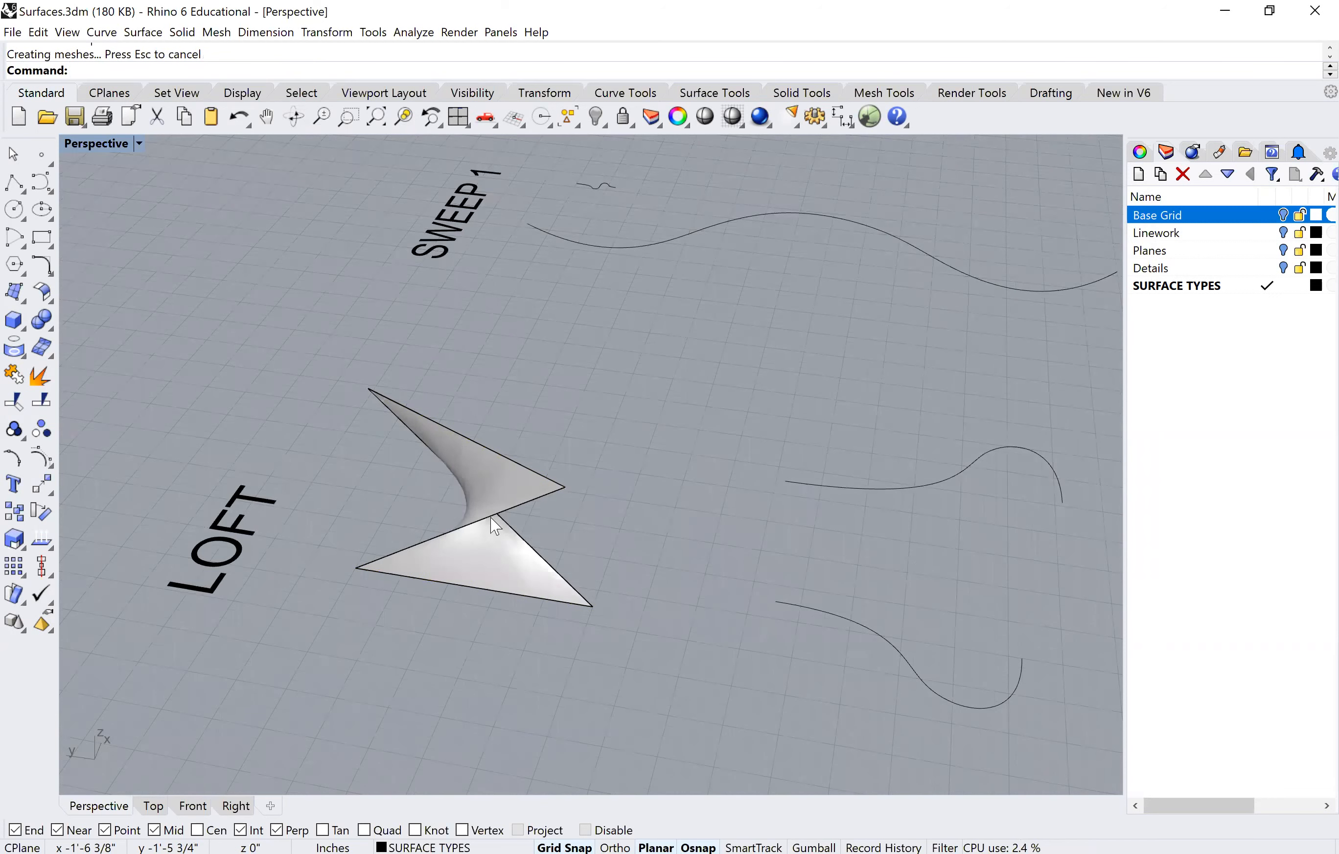
Step: Start another Uniform loft preview between the two straight LOFT lines, picking both near their matching ends
scroll(432, 560, "up", 3)
key("Return")
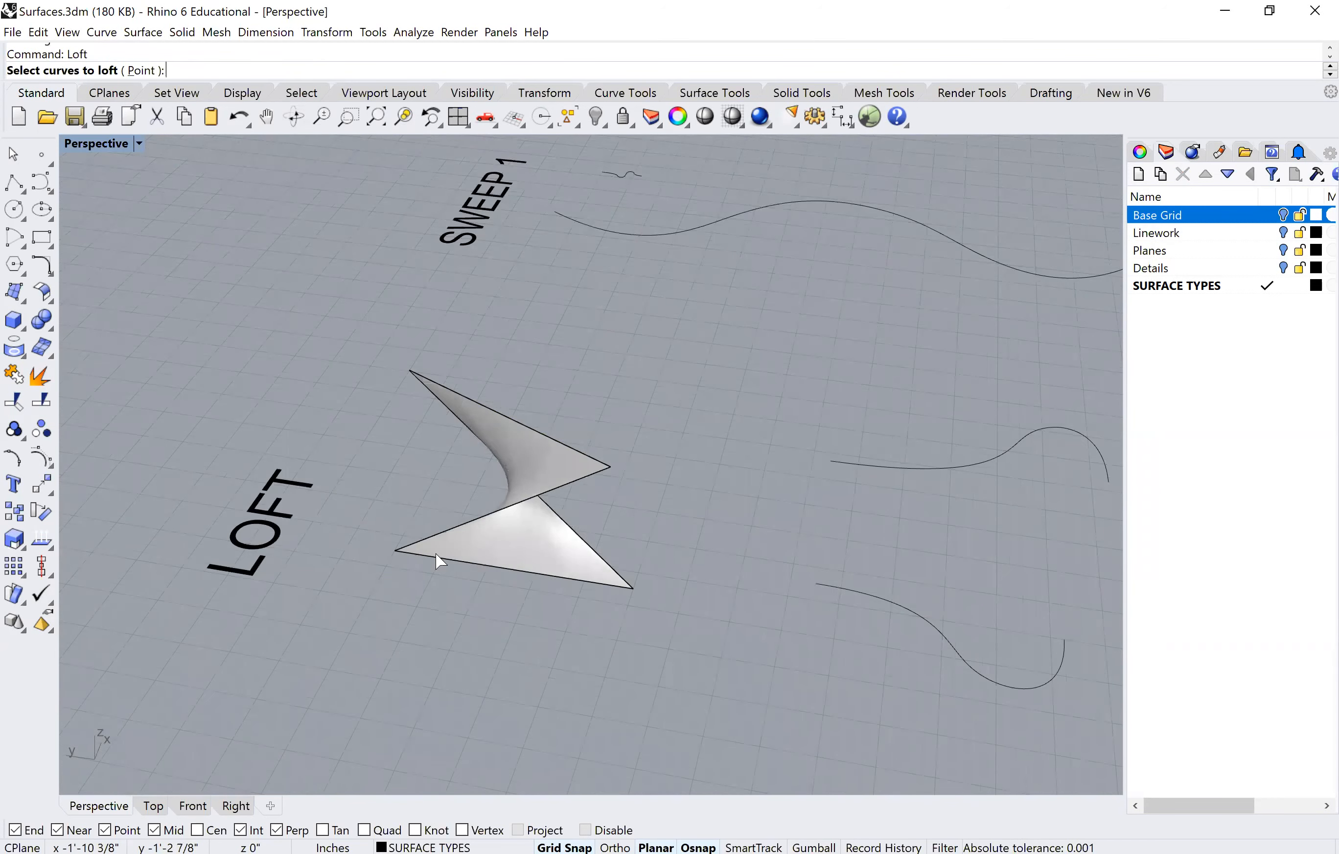
left_click(436, 555)
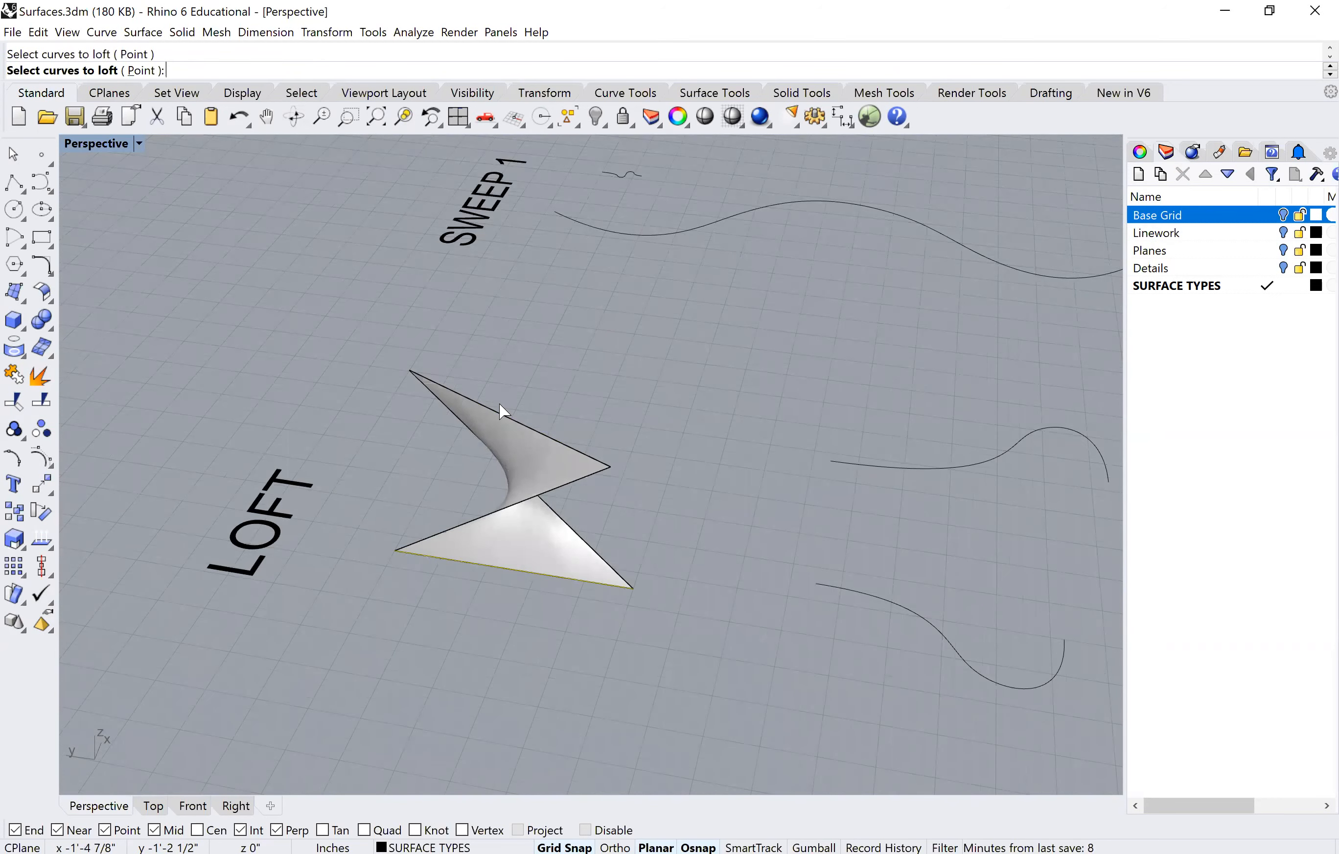
left_click(503, 412)
key("Return")
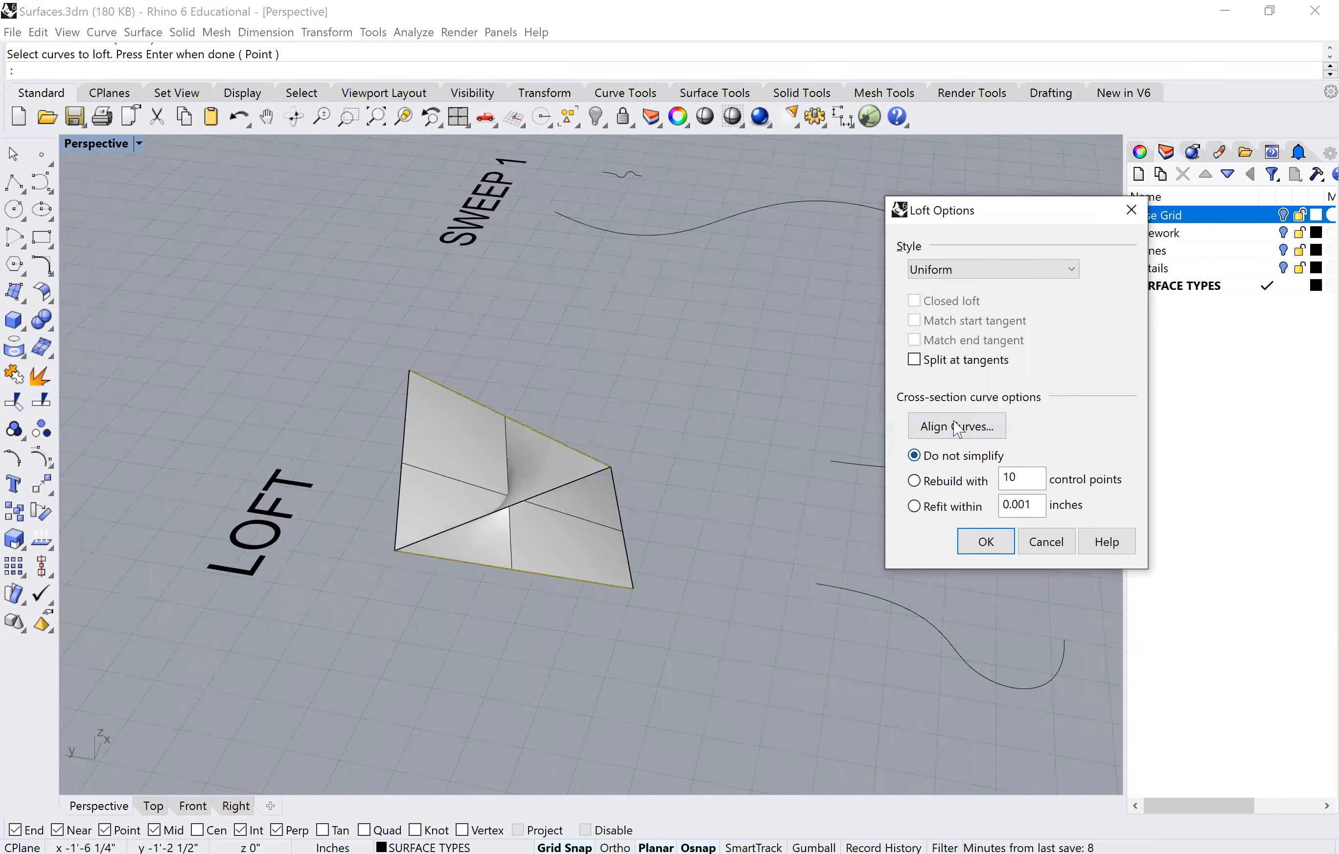
Step: Repeatedly reverse one line's direction in the loft's curve alignment, leave the command, and delete the twisted surface
left_click(610, 470)
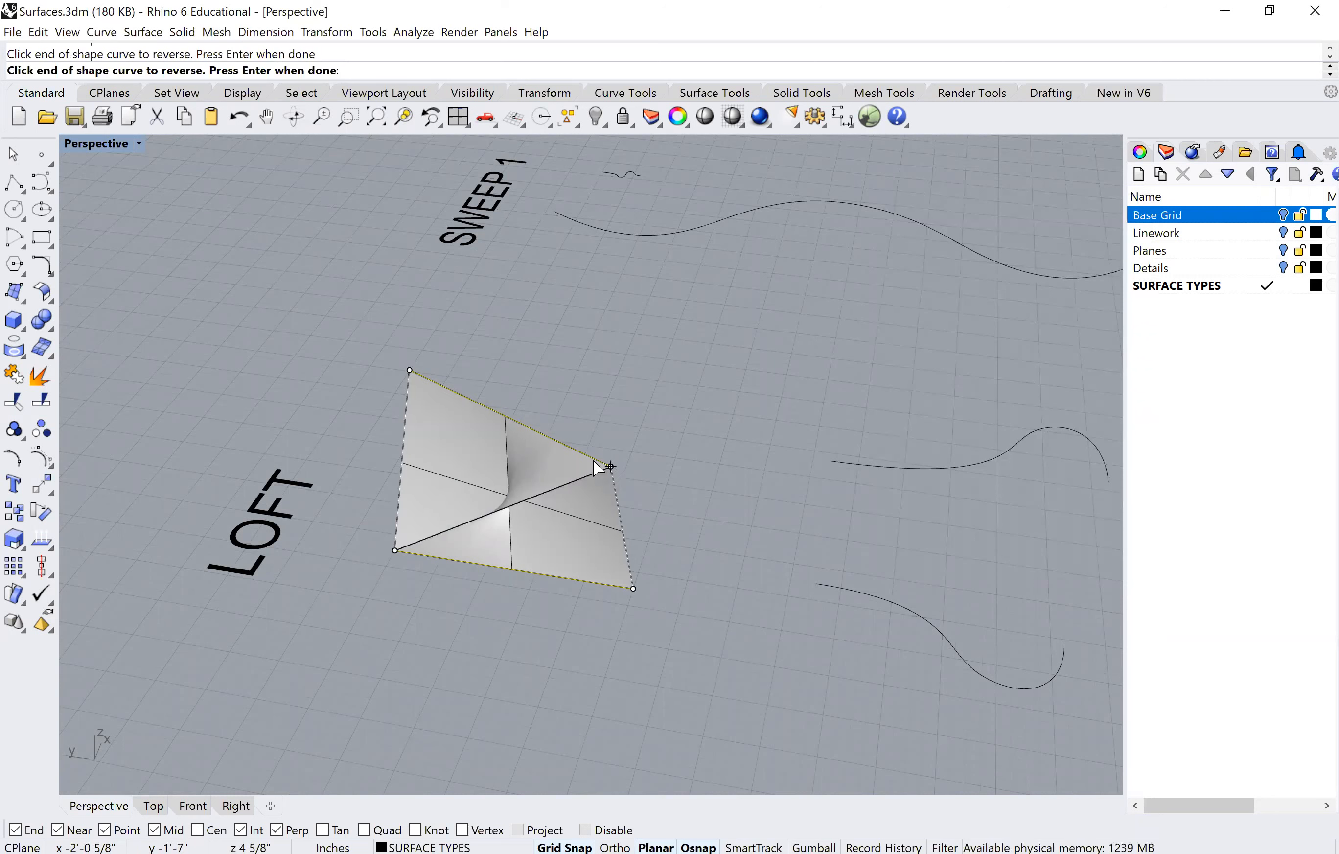
left_click(611, 466)
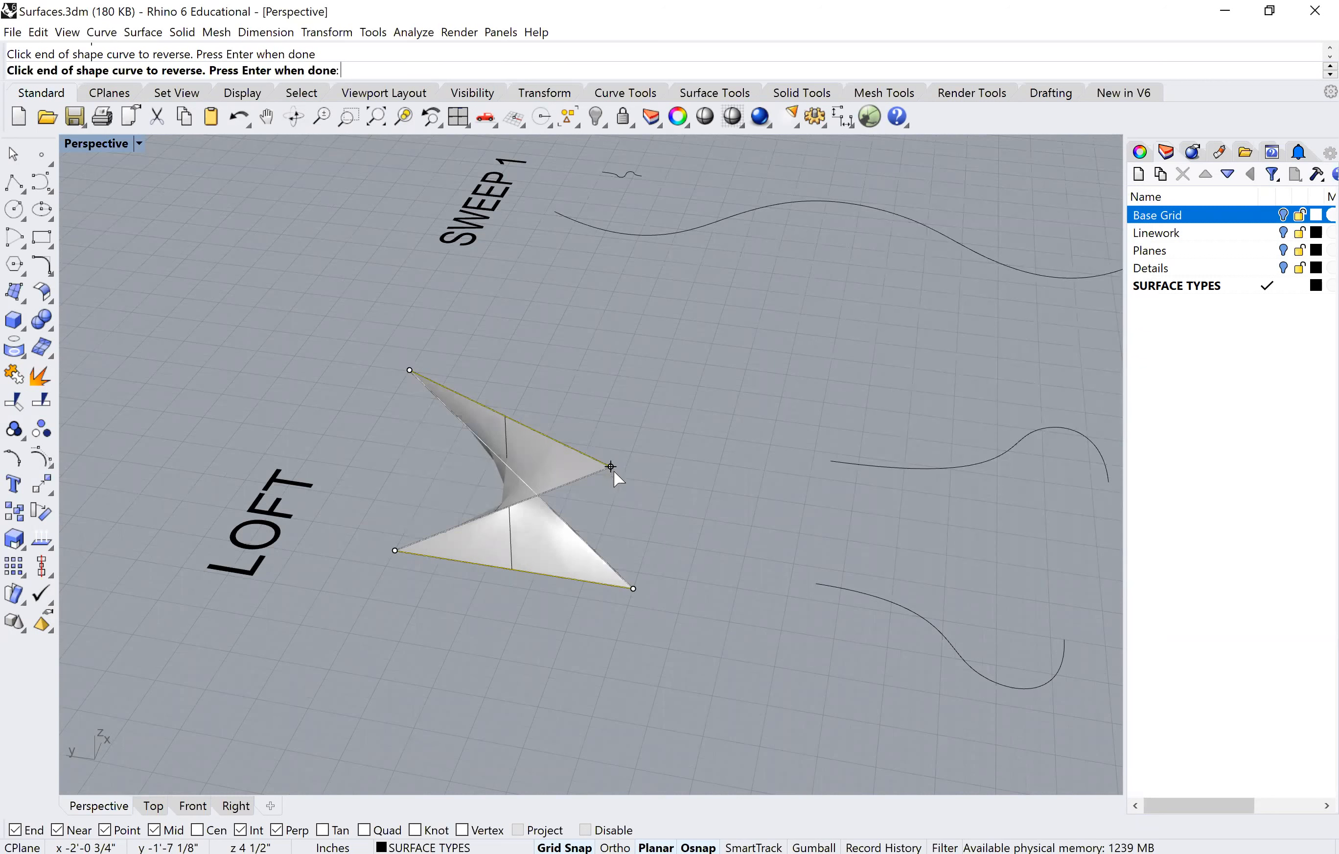
left_click(611, 466)
left_click(611, 466)
left_click(611, 466)
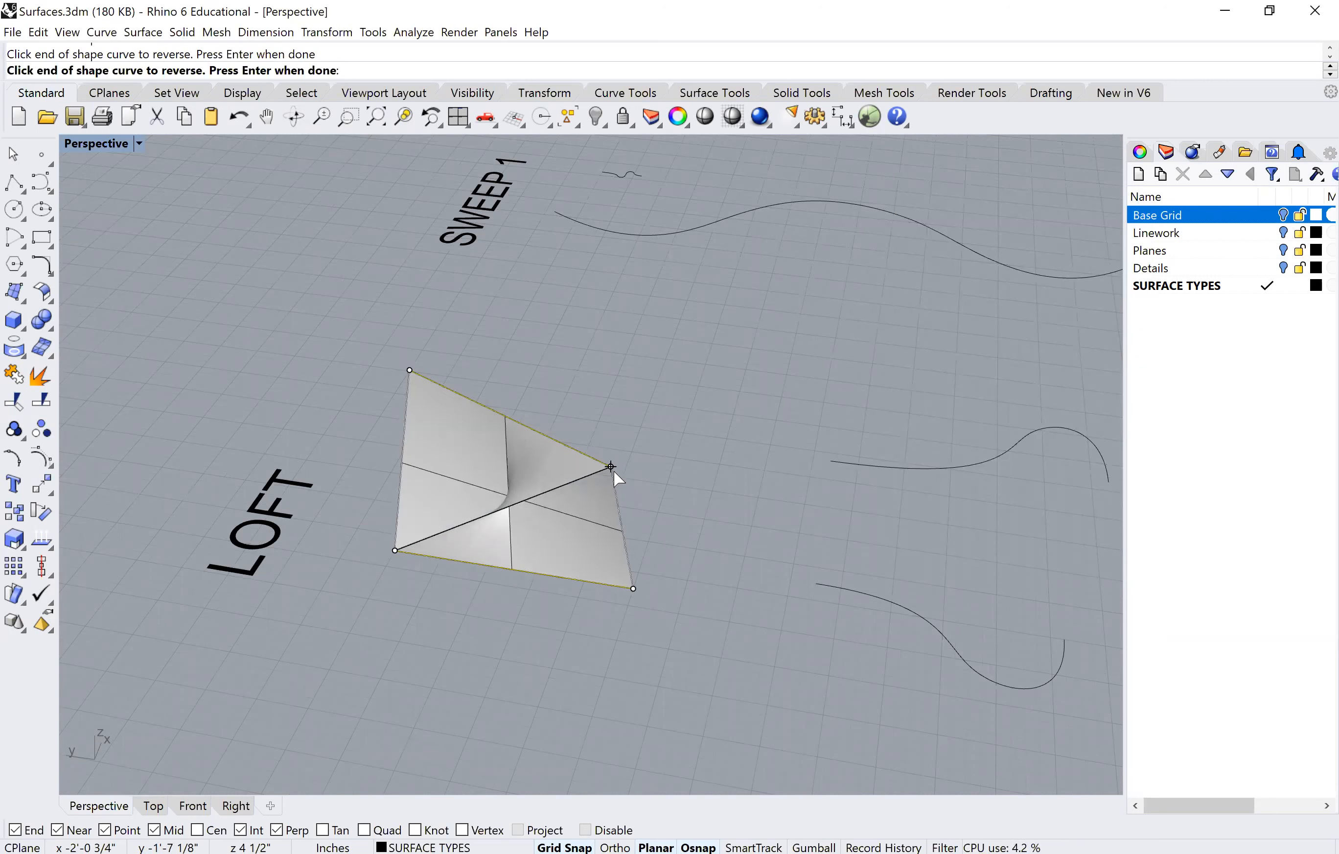
left_click(611, 466)
left_click(554, 532)
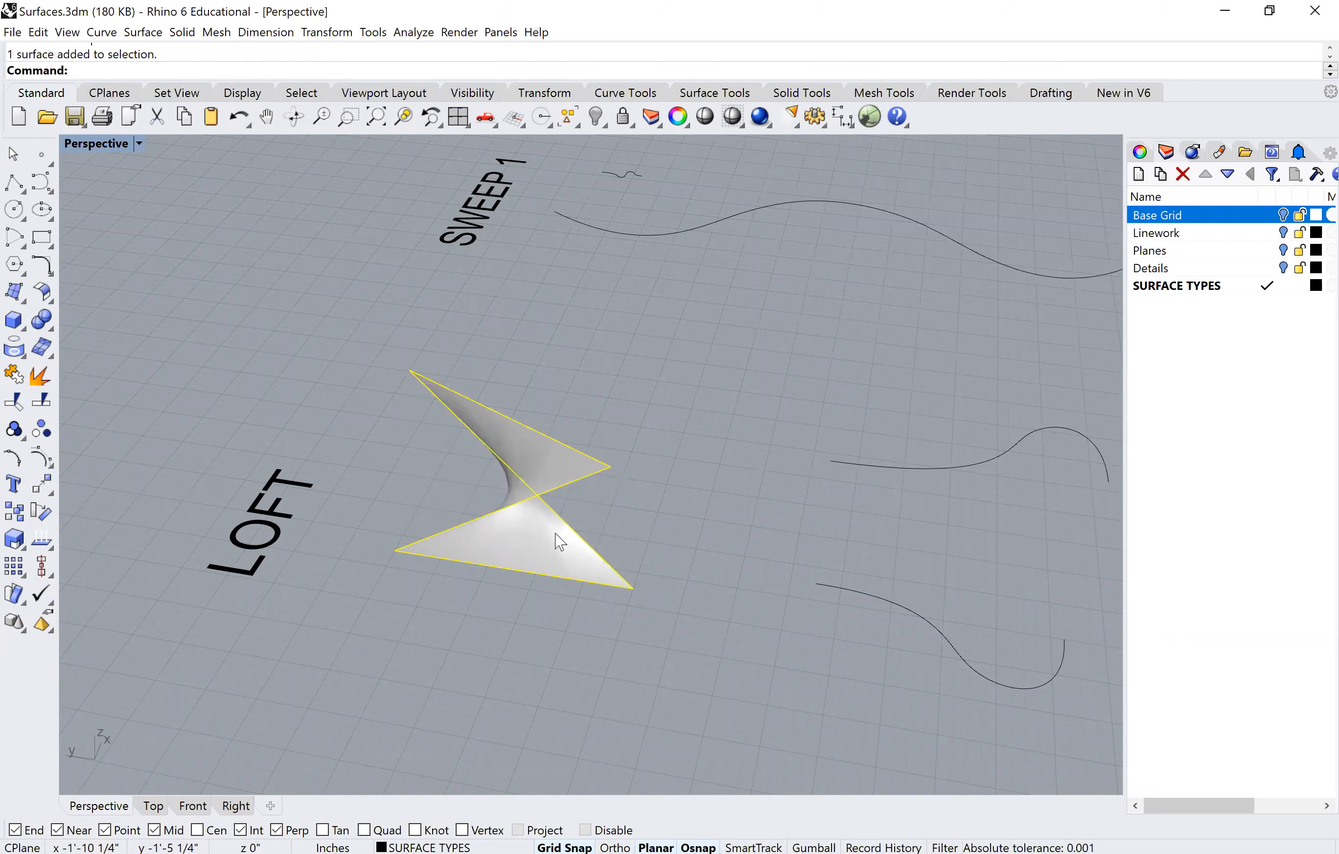
key("Delete")
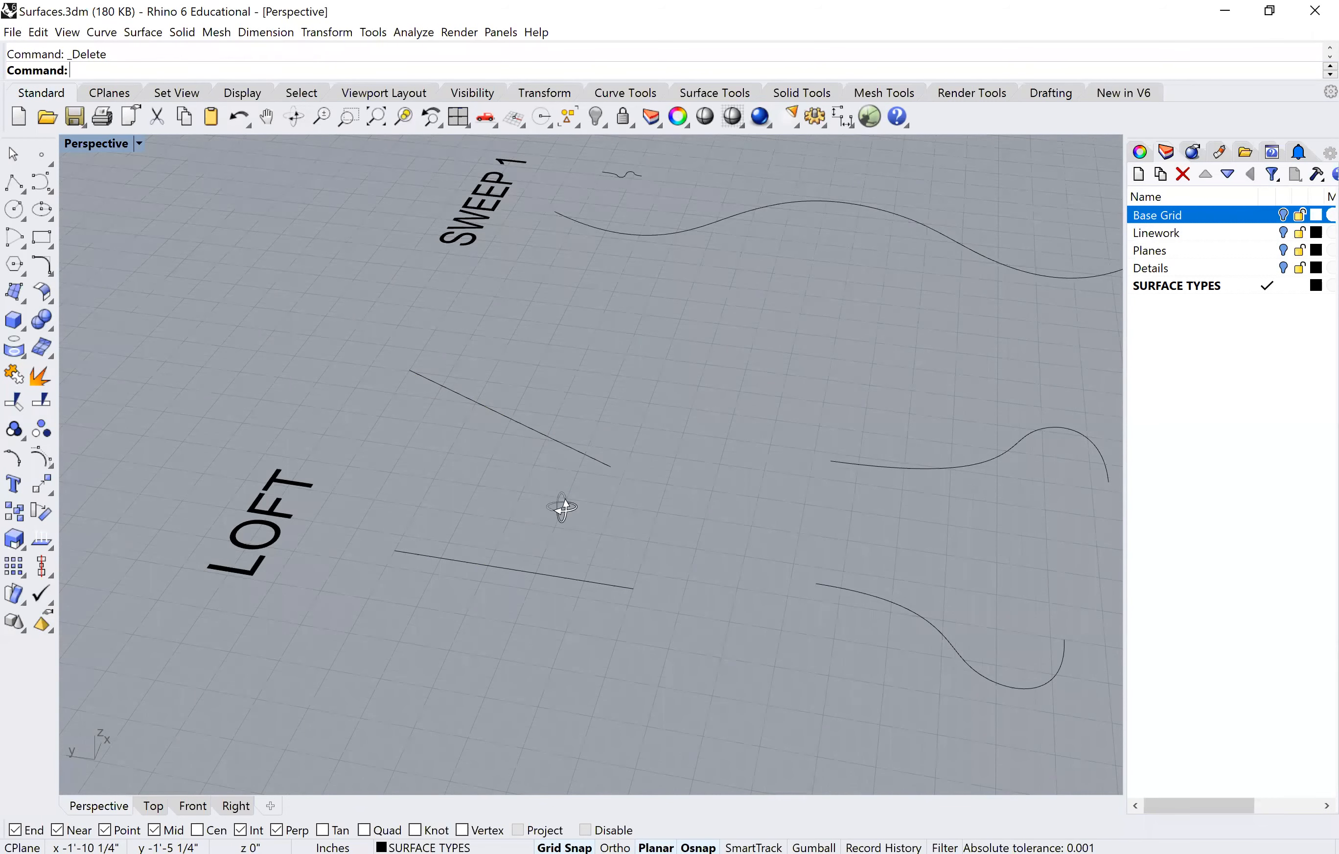
Step: Loft the two open curved lines next to the straight LOFT lines, picking them near matching ends
scroll(541, 476, "down", 3)
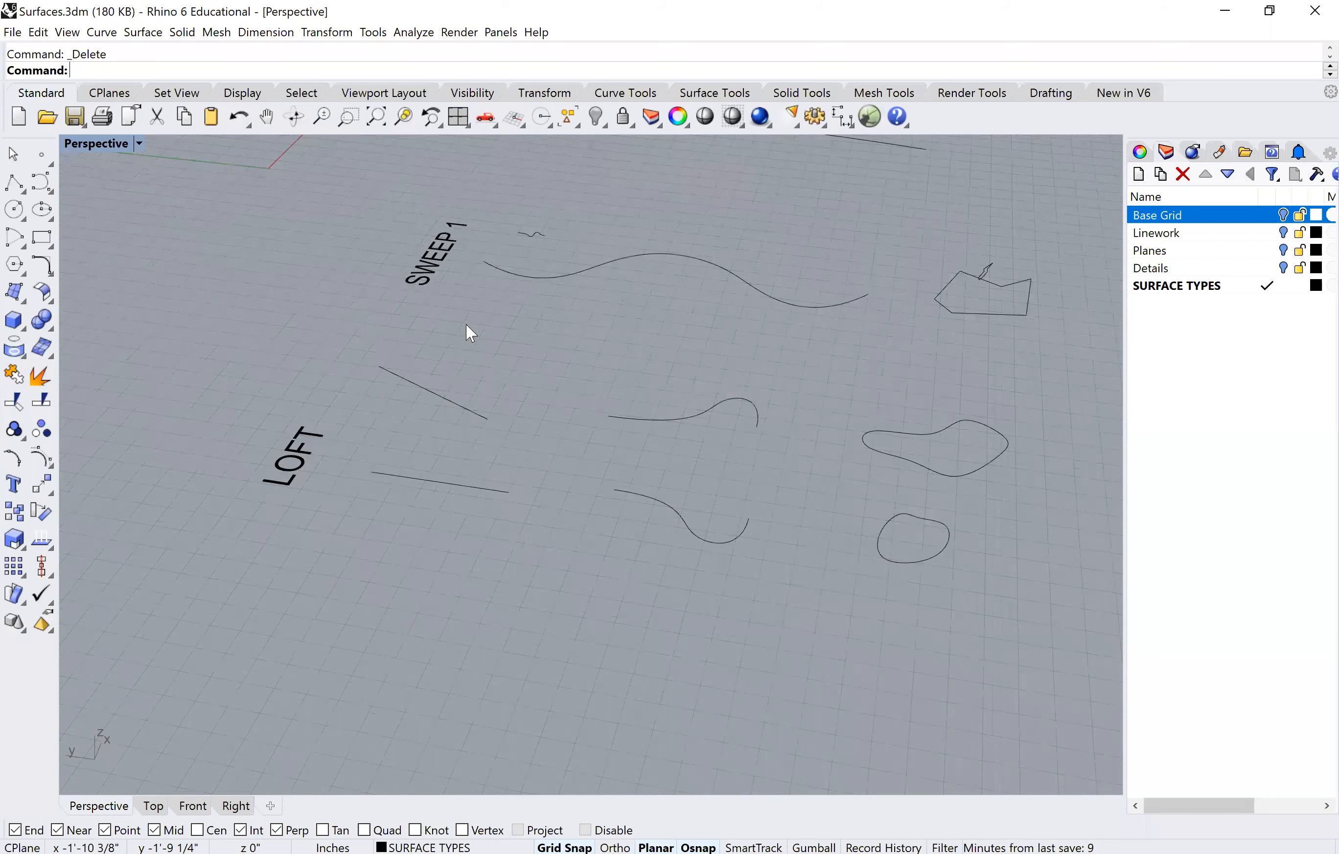
right_click_drag(467, 332, 493, 374)
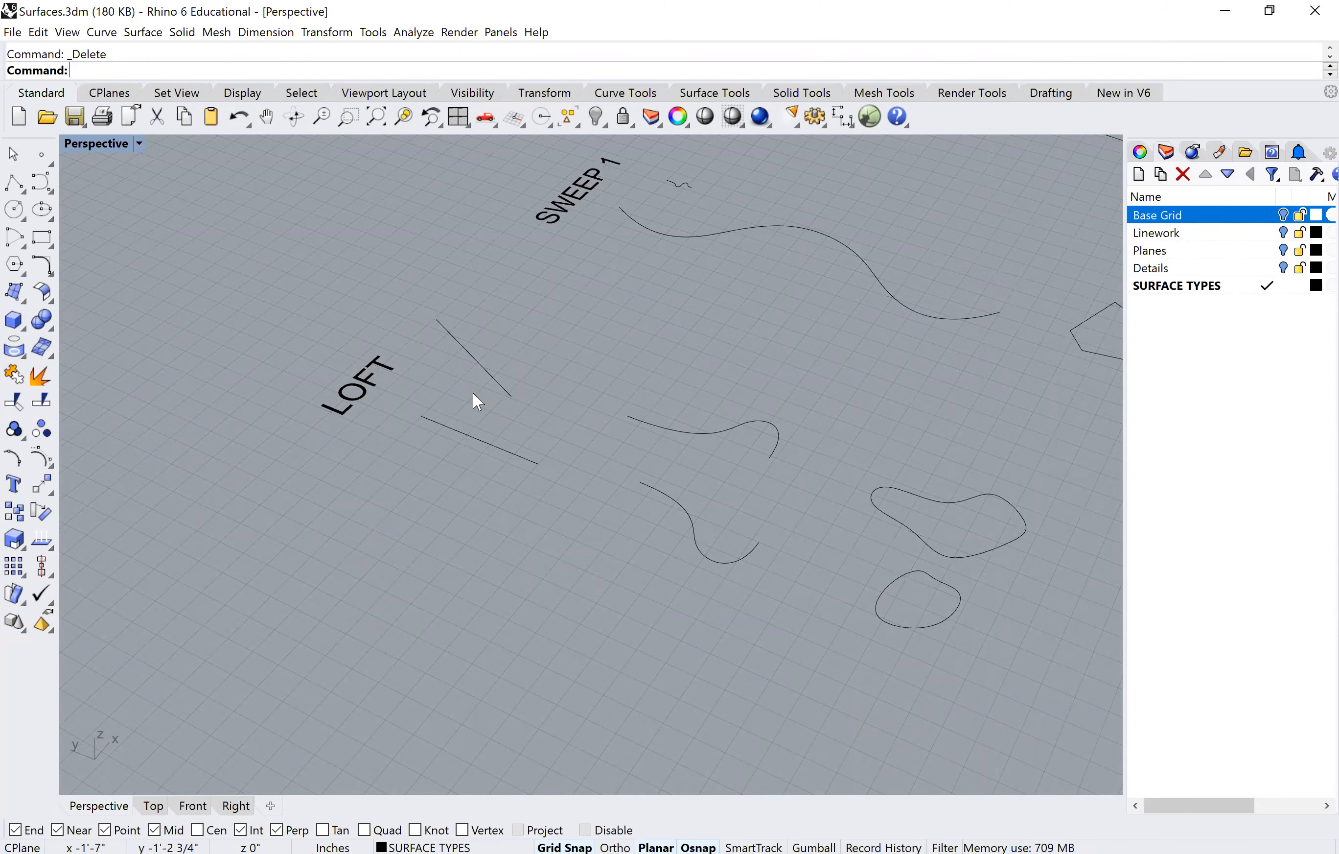
scroll(687, 501, "up", 2)
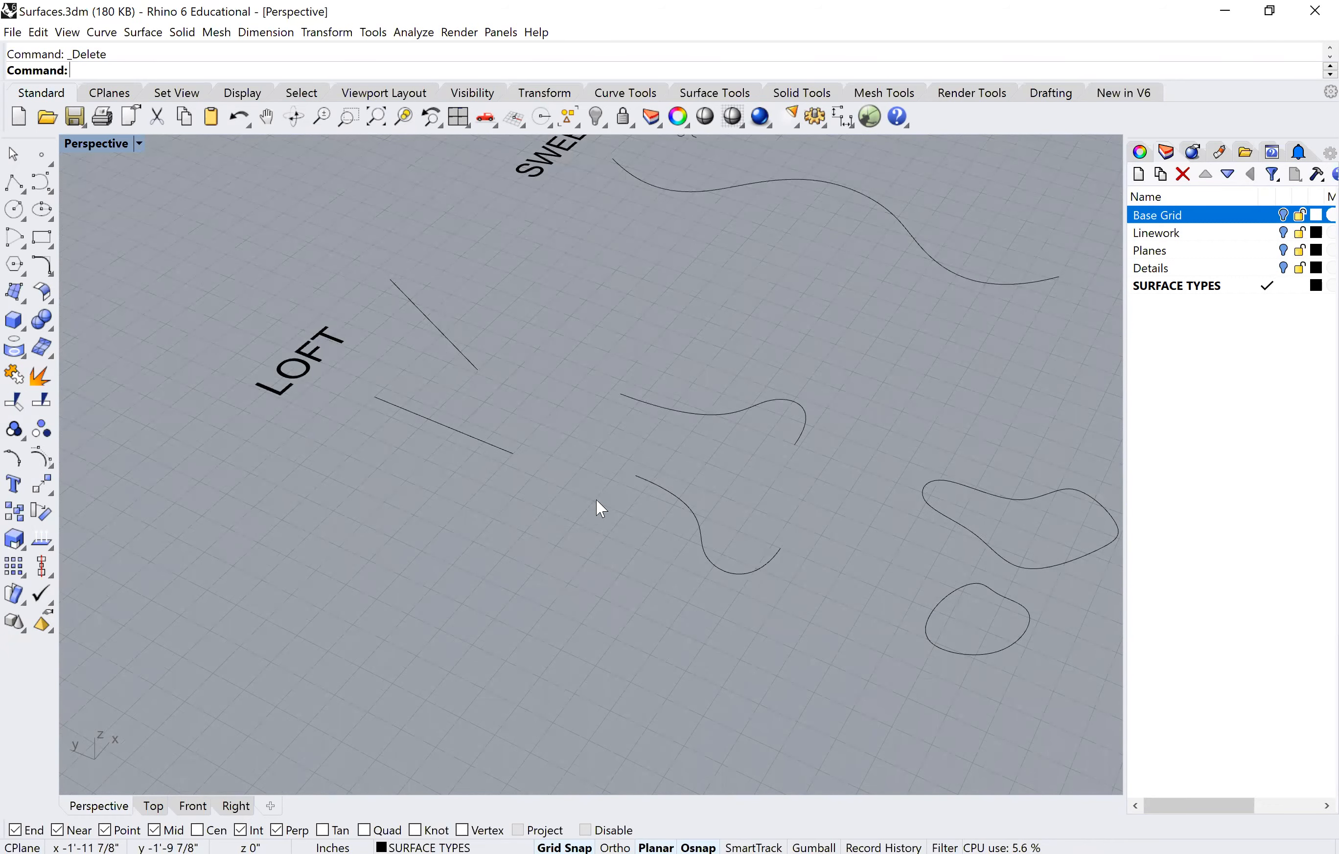
type("loft")
key("Return")
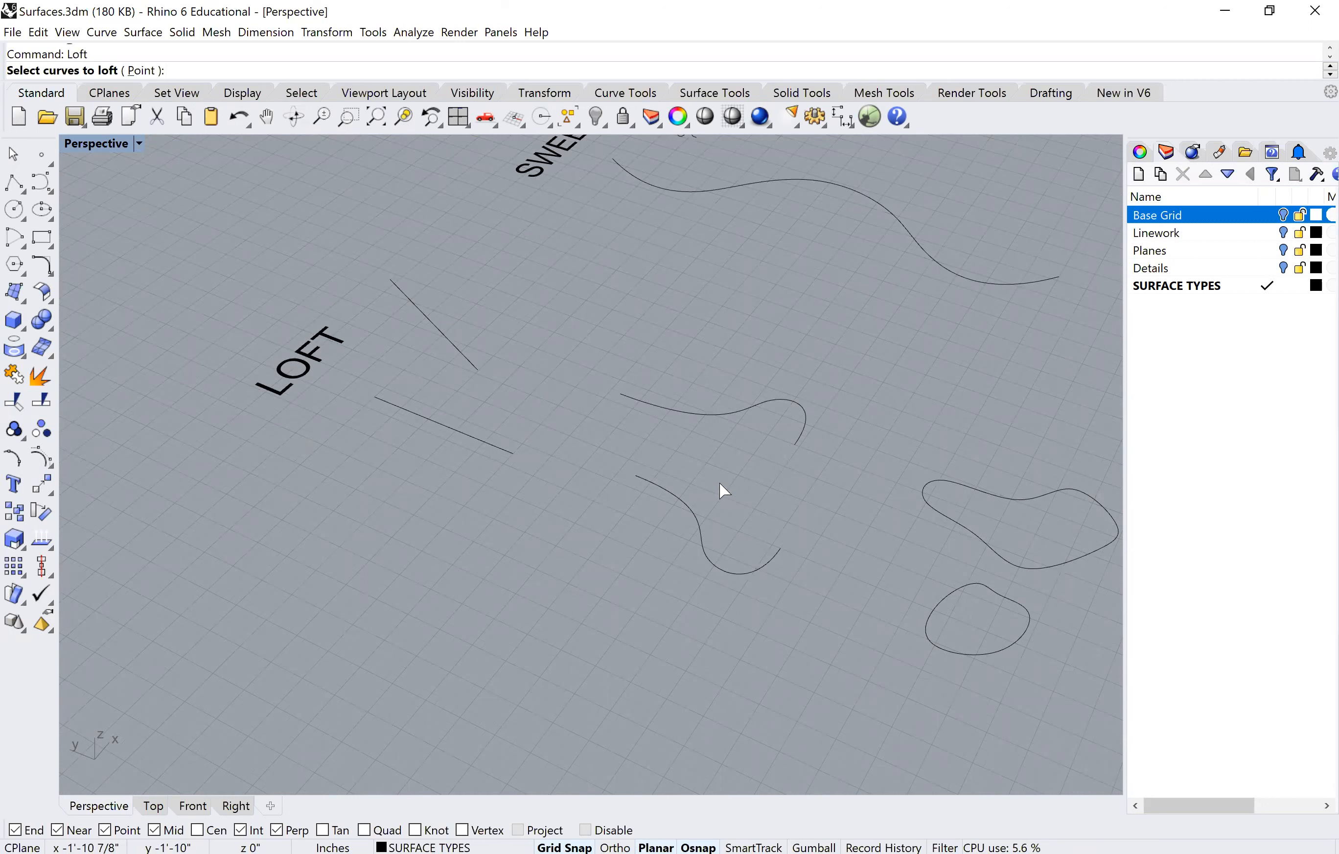
left_click(697, 518)
left_click(677, 418)
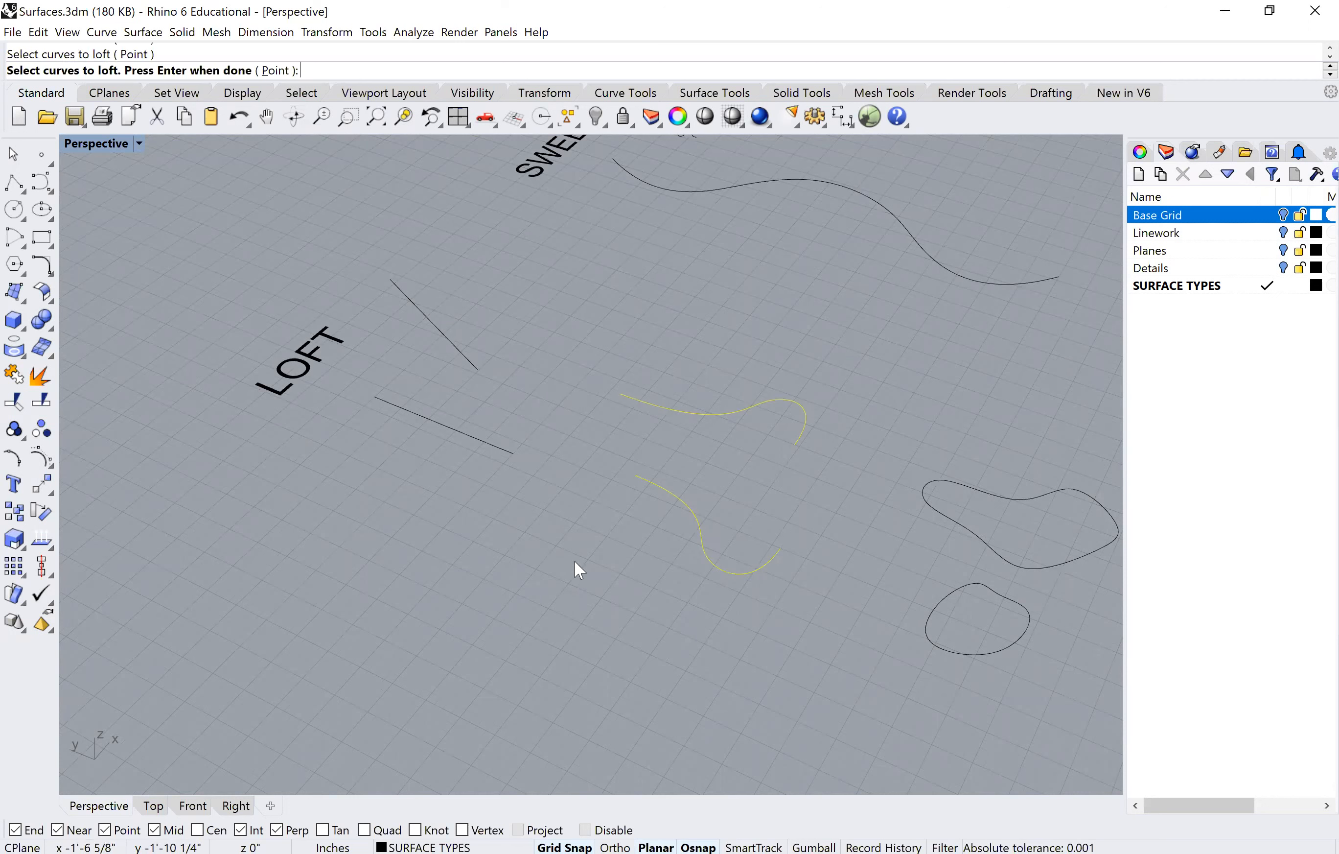
key("Return")
right_click_drag(774, 495, 595, 534)
right_click_drag(680, 473, 782, 556)
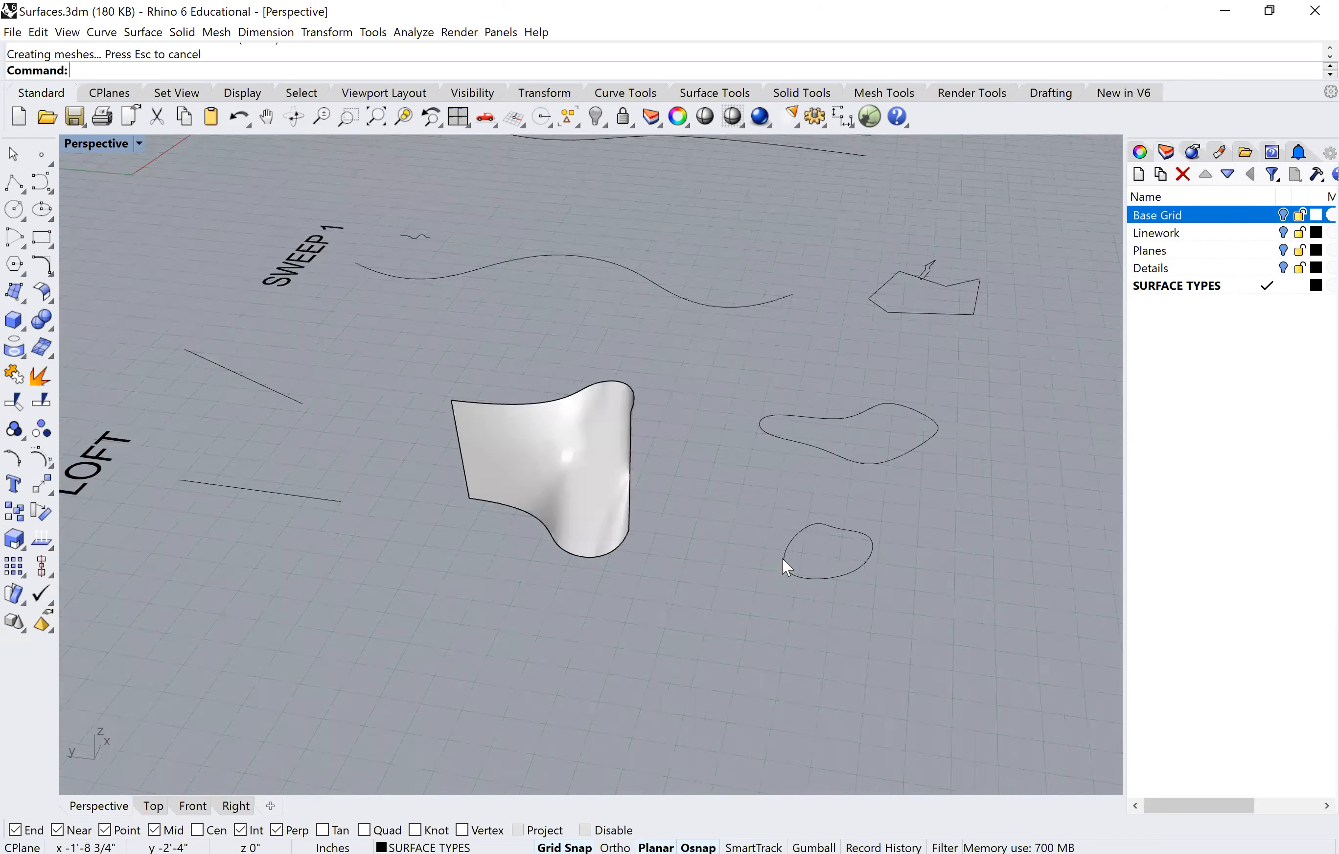
Step: Loft the two closed curves in the LOFT row, keeping the default seam points
right_click_drag(814, 486, 774, 508)
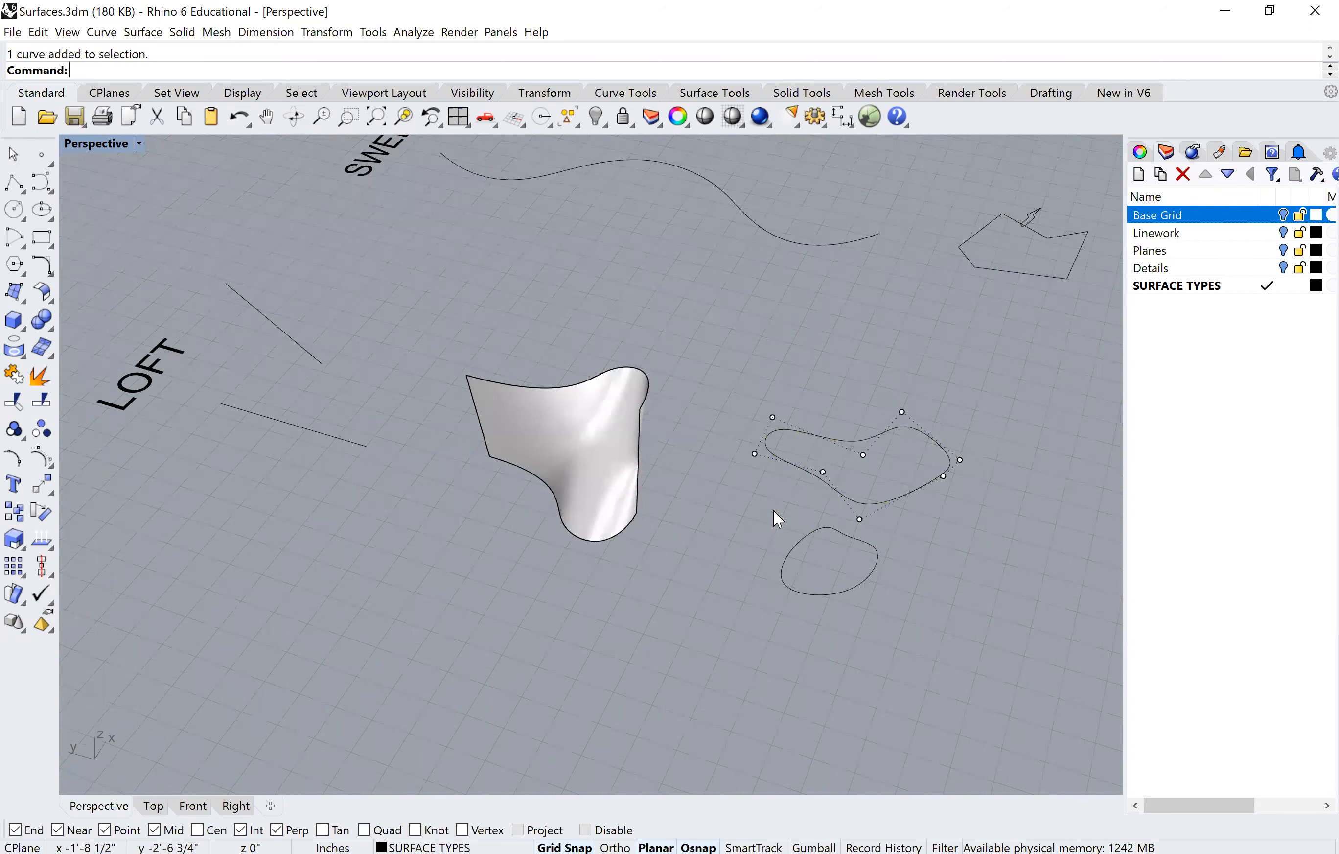
type("Loft")
key("Return")
left_click(795, 541)
left_click(816, 481)
key("Return")
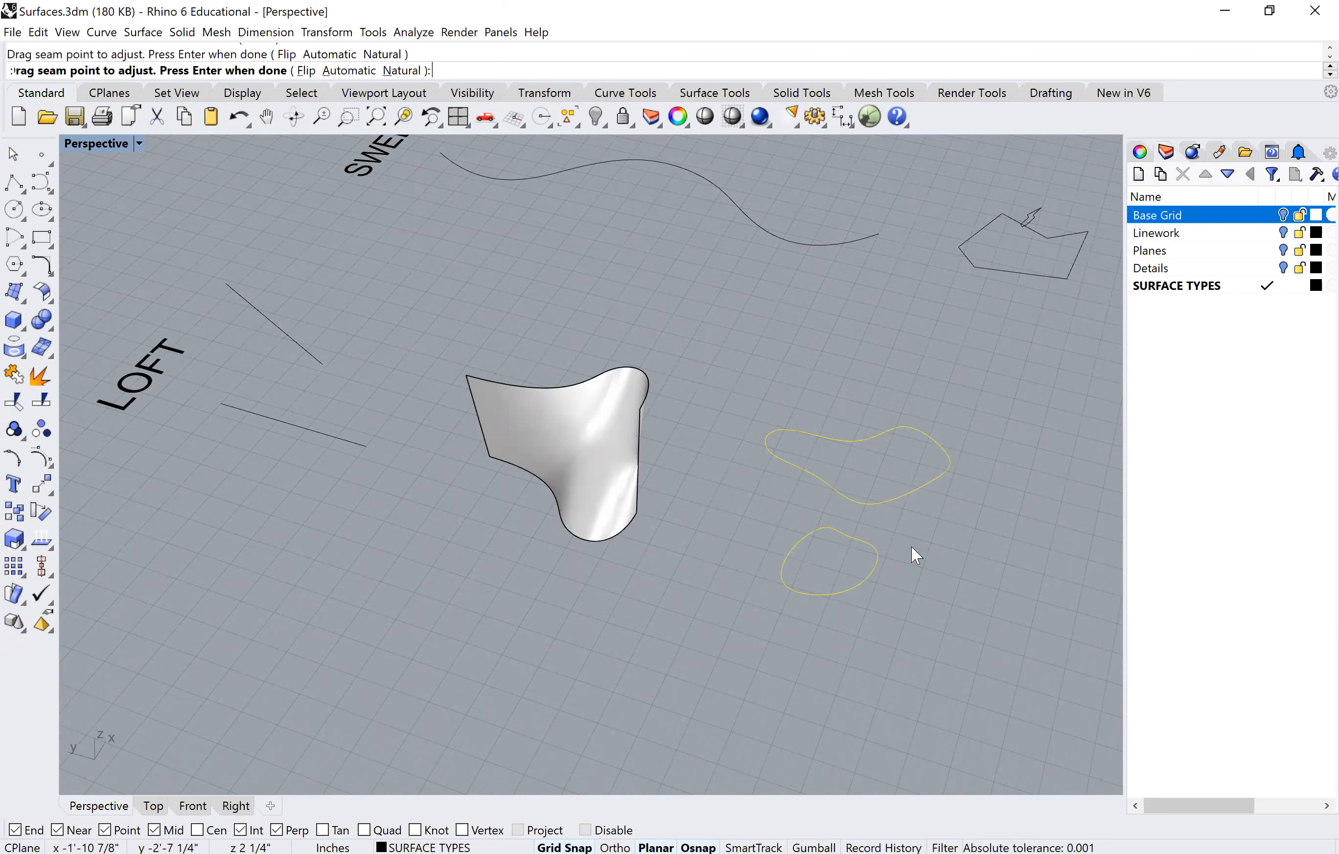
key("Return")
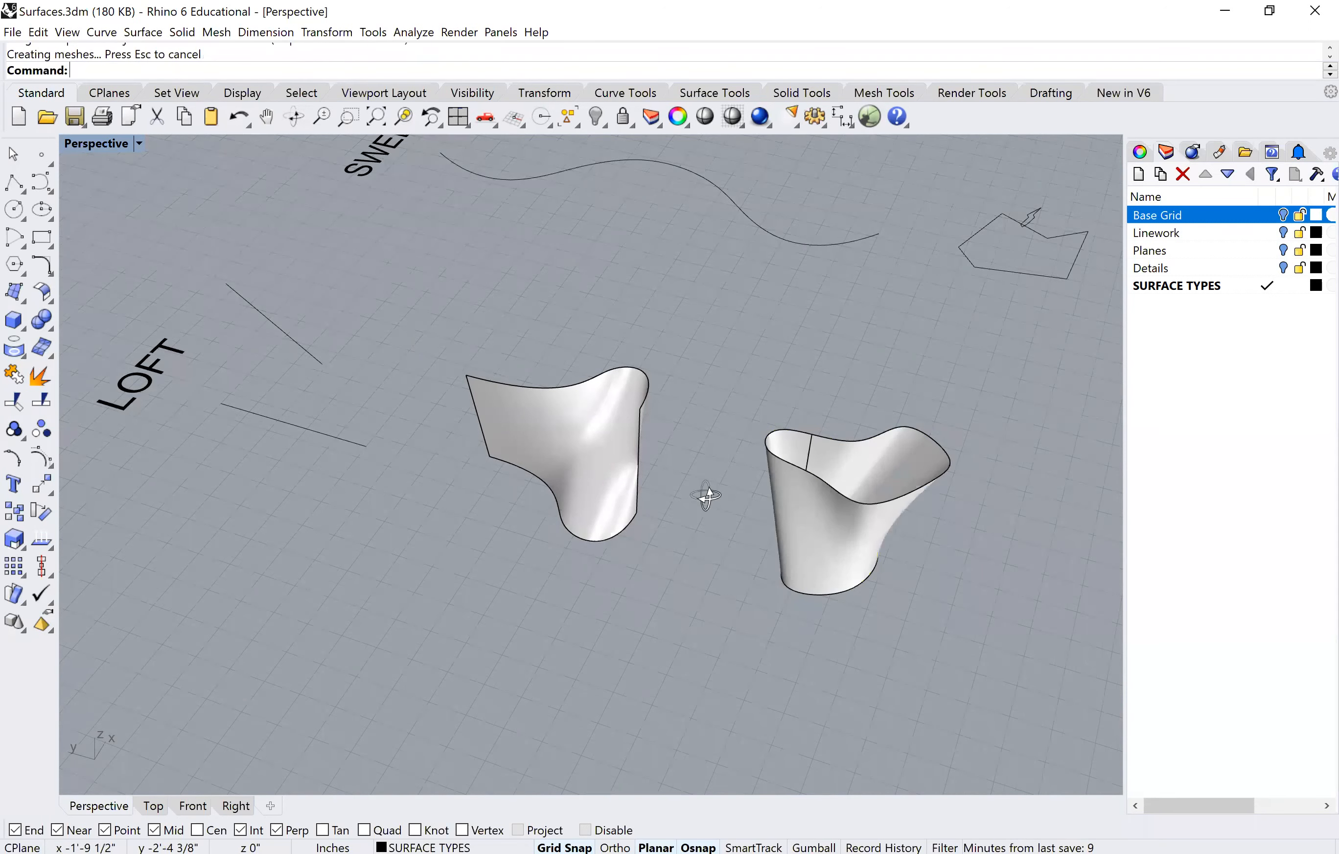
Step: Move the small wavy profile curve beside SWEEP 1 by its end point onto the start of the long rail curve
scroll(469, 426, "down", 3)
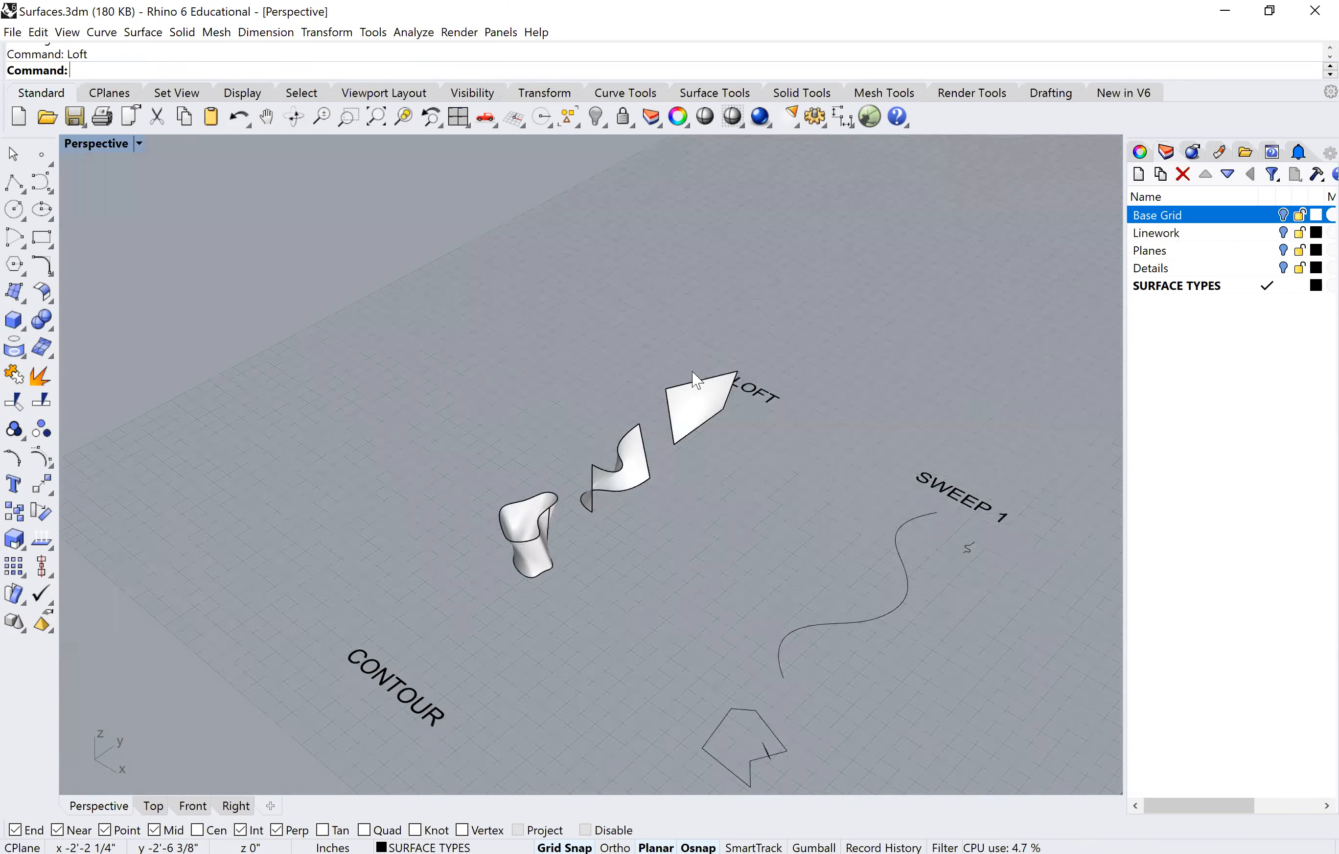
right_click_drag(496, 438, 532, 431)
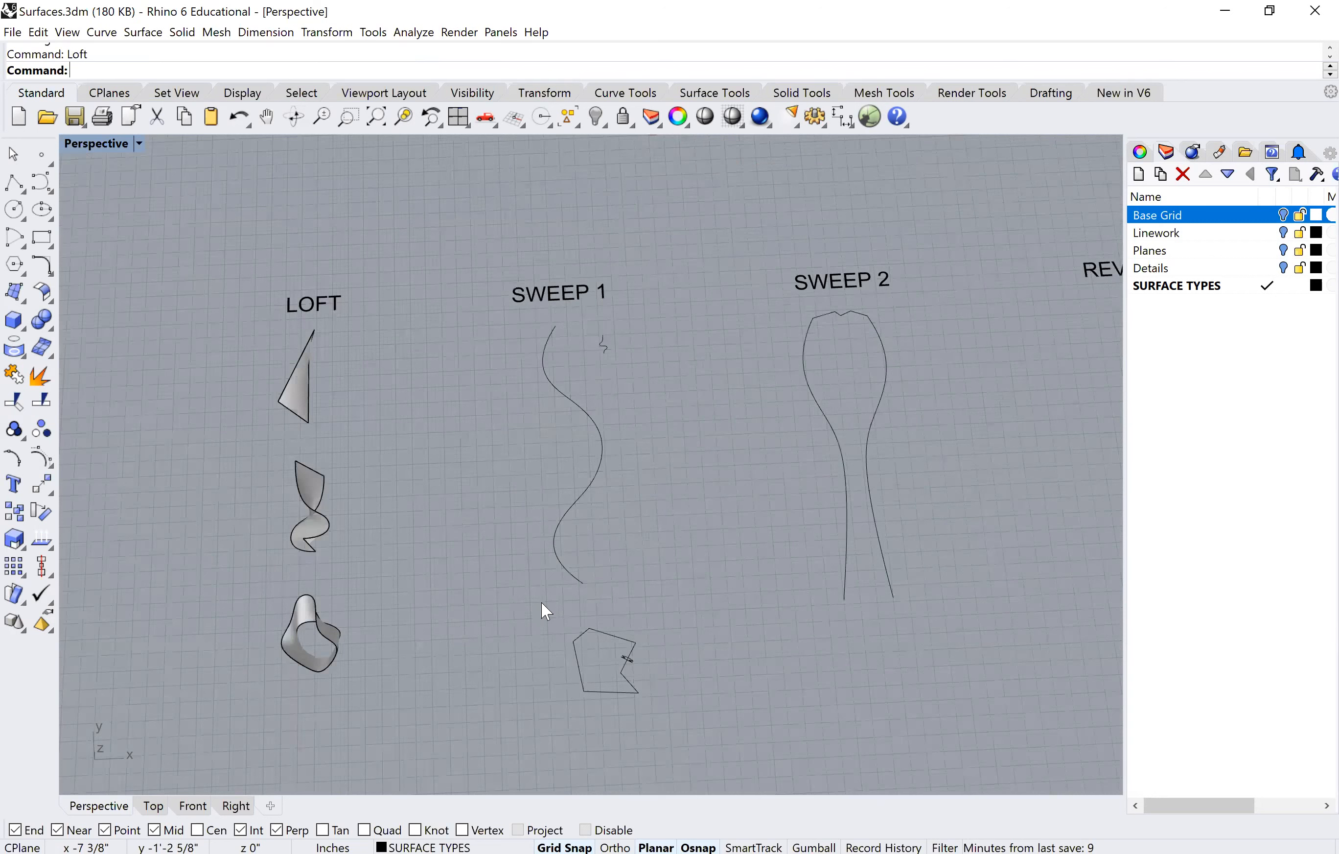
right_click_drag(716, 495, 557, 371)
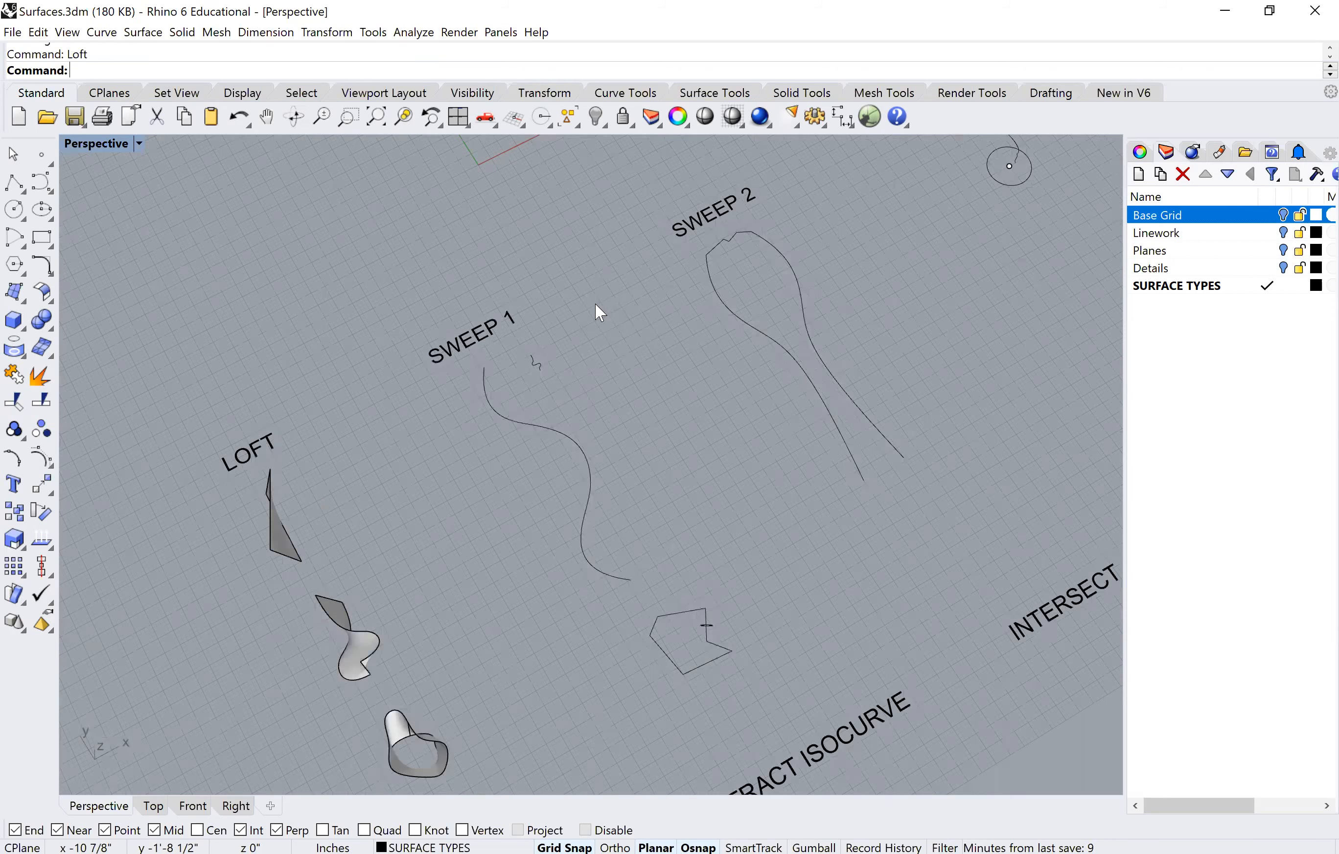
right_click_drag(598, 315, 646, 337)
scroll(593, 339, "up", 3)
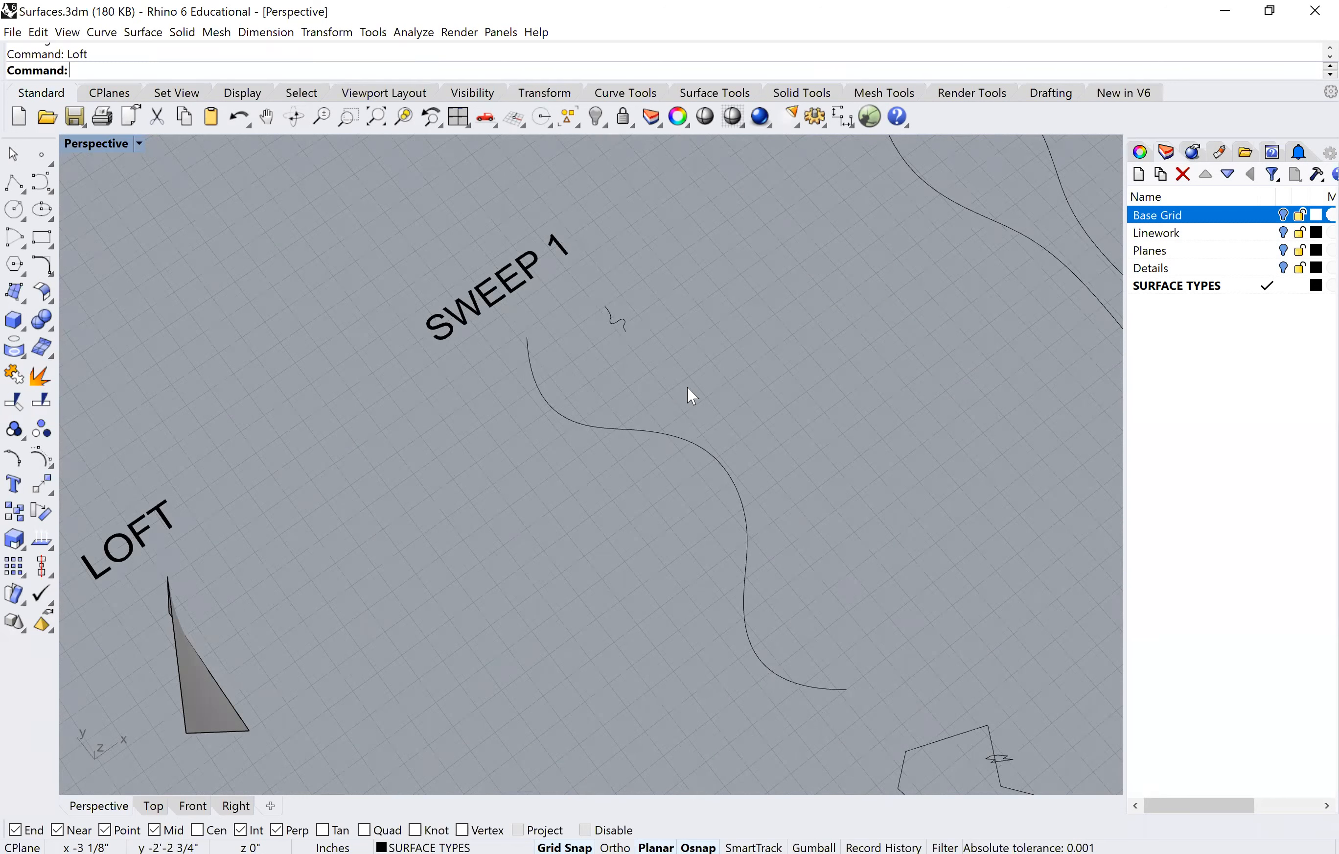
scroll(661, 414, "up", 2)
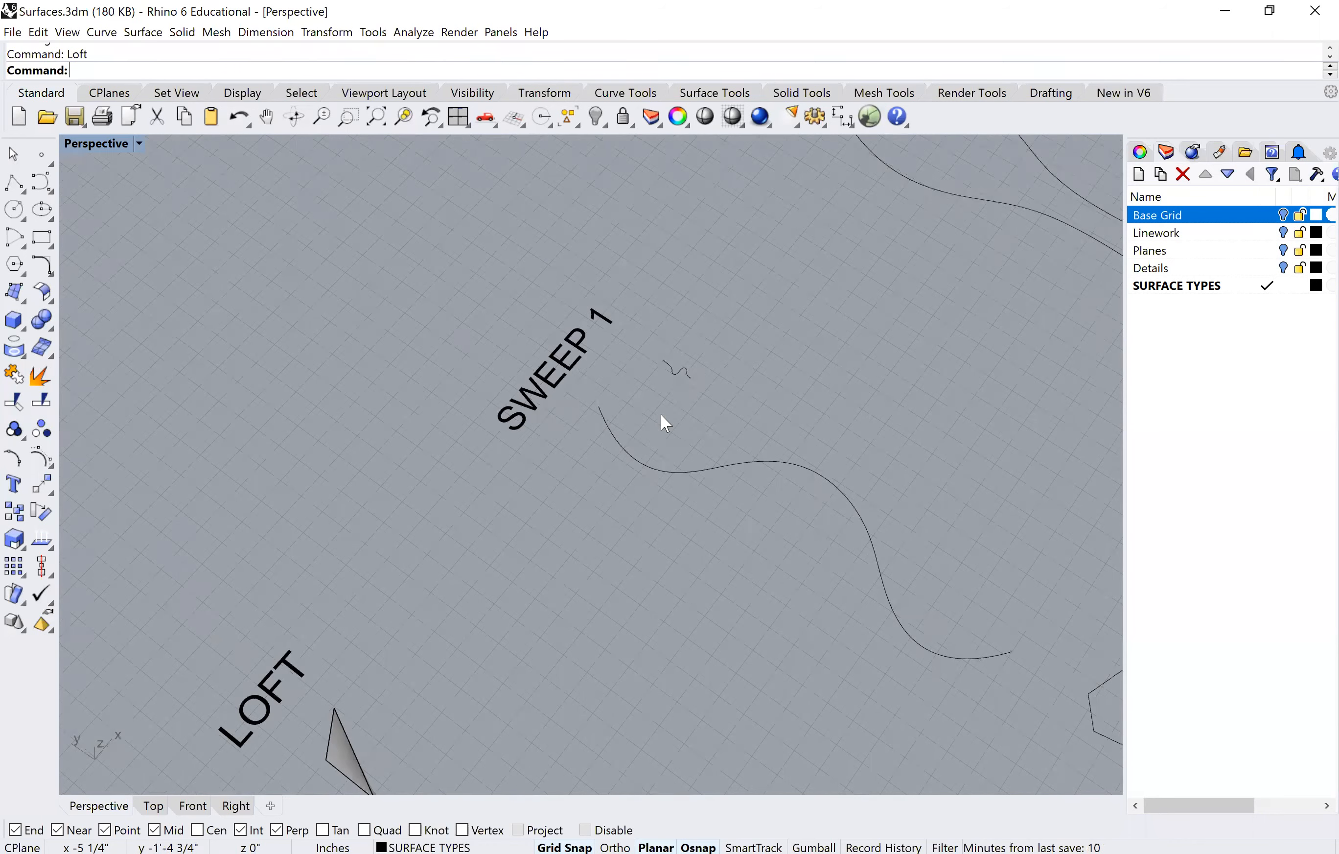
left_click(684, 406)
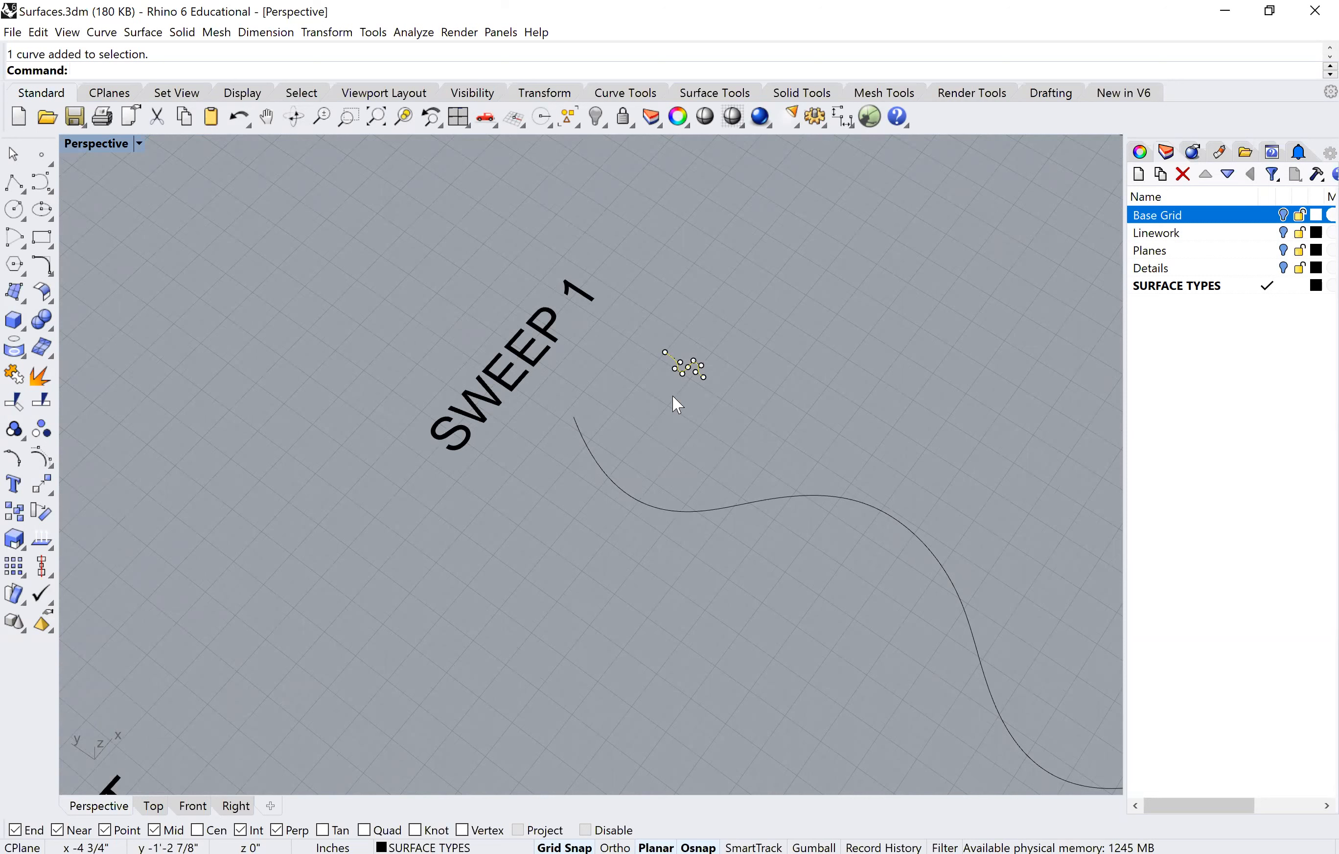
type("m")
key("Return")
left_click(704, 377)
left_click(543, 442)
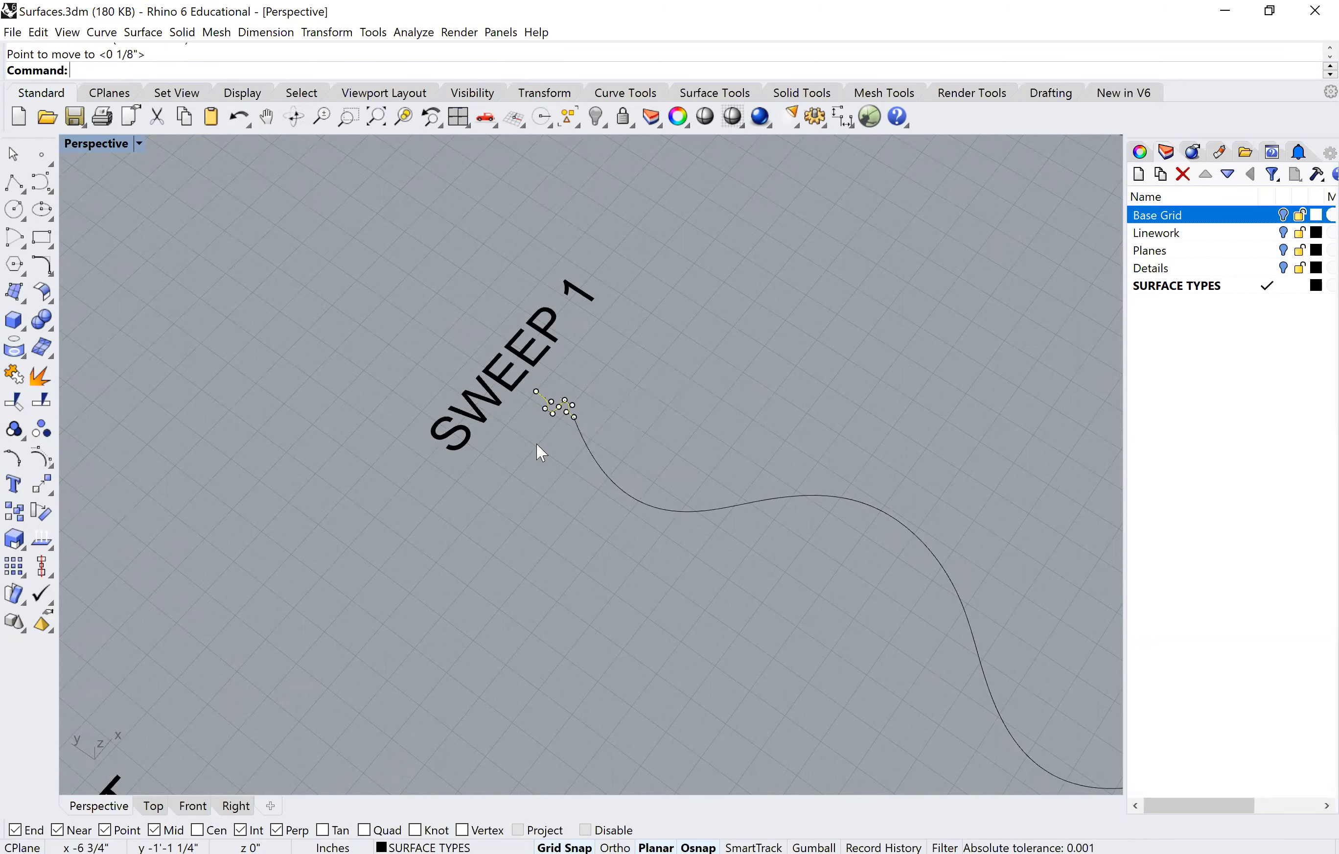
key("Escape")
Step: Rotate the wavy SWEEP 1 profile in 3D about a ground-plane axis through the rail's start point, using Ortho to stand it vertically
mouse_move(543, 437)
right_mouse_down()
mouse_move(549, 509)
mouse_move(673, 448)
mouse_move(617, 469)
mouse_move(628, 474)
right_mouse_up()
scroll(629, 475, "up", 2)
left_click(635, 475)
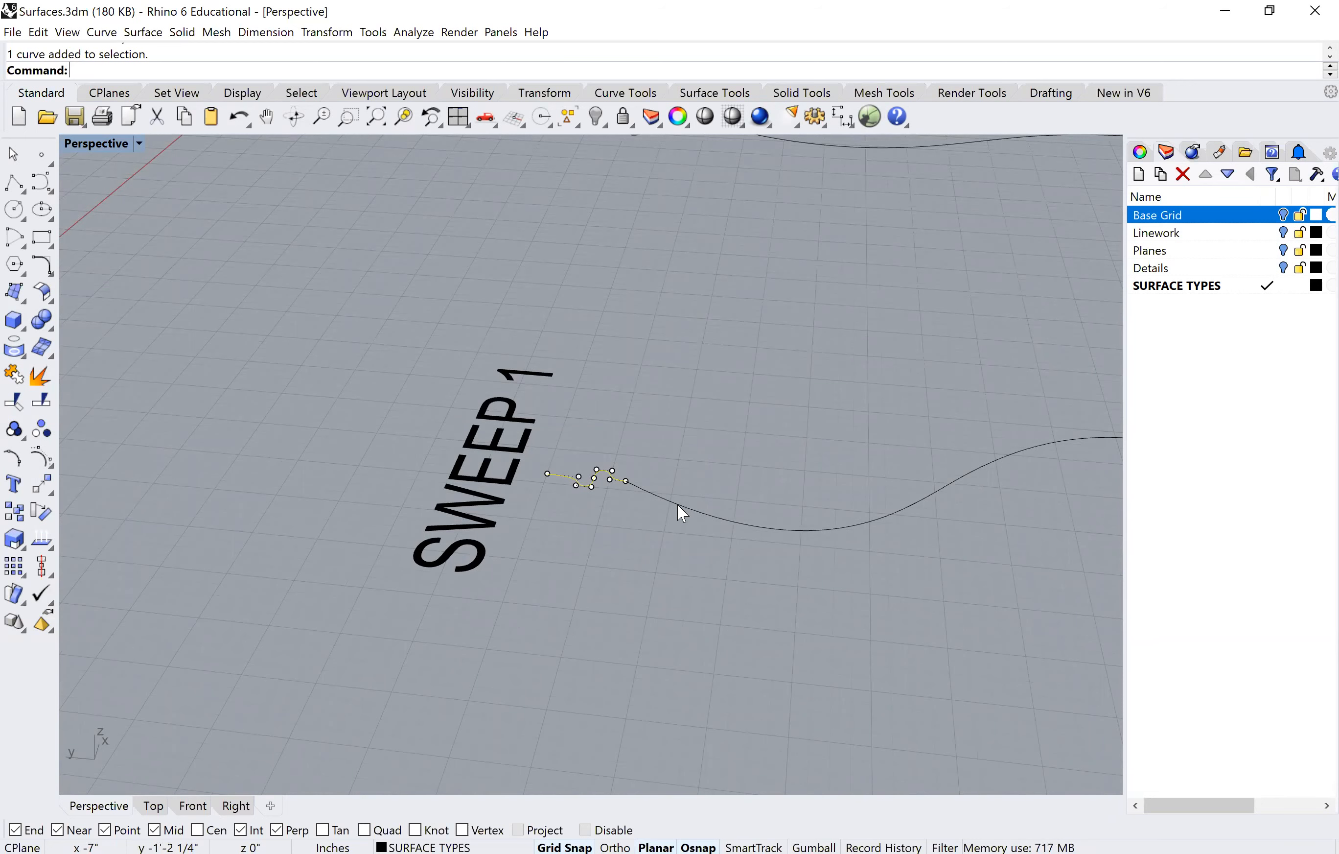
scroll(677, 501, "down", 2)
type("RotT")
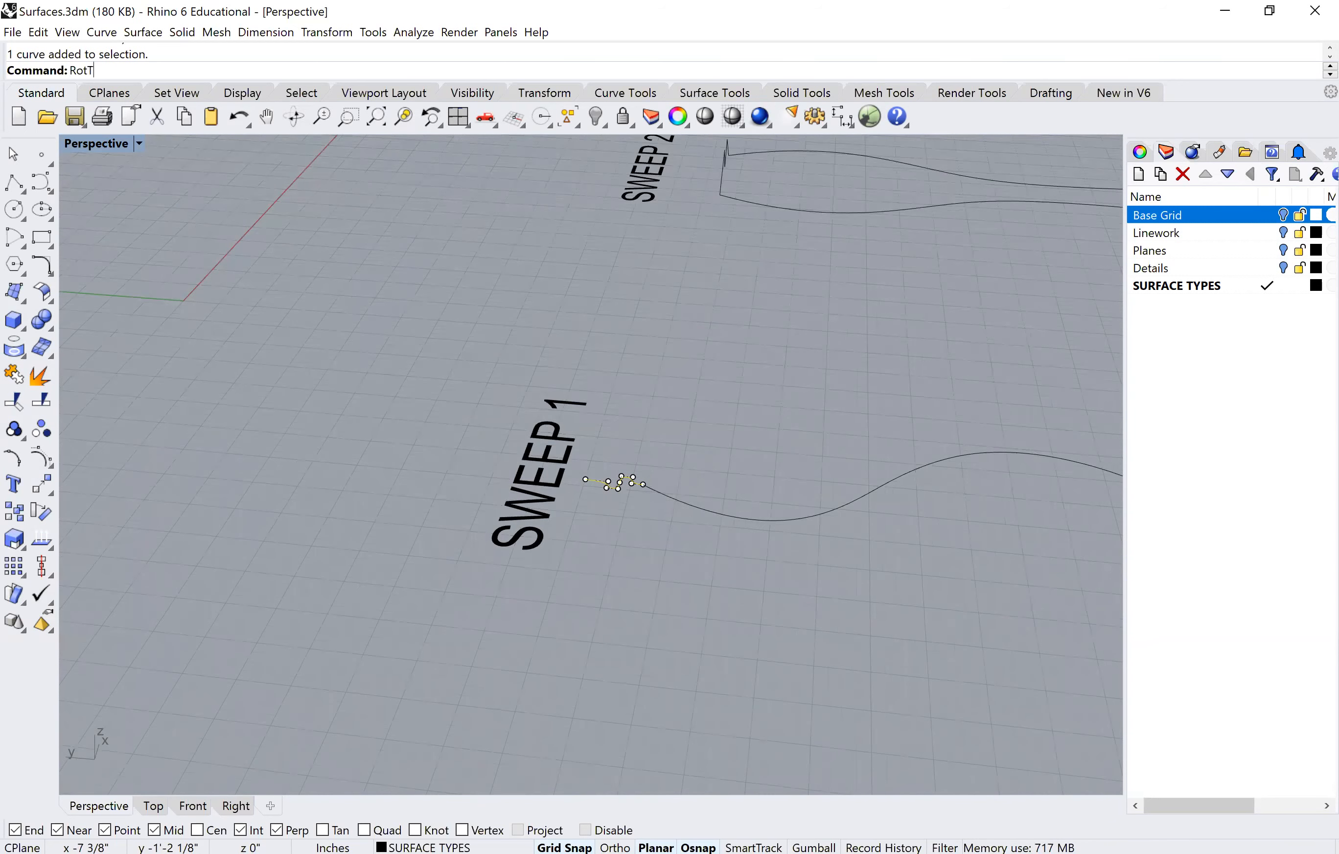
key("BackSpace")
type("ate3D")
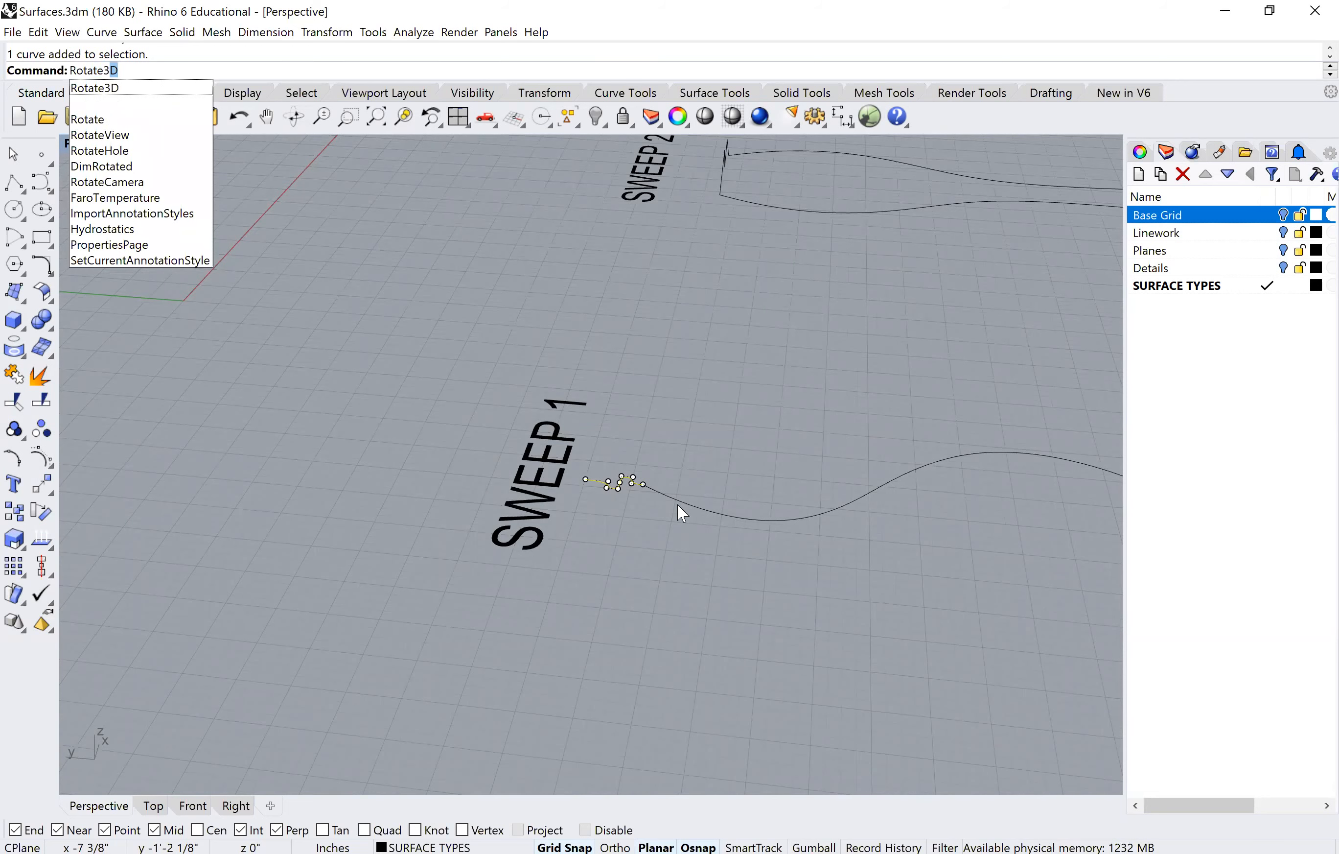
key("Return")
left_click(644, 483)
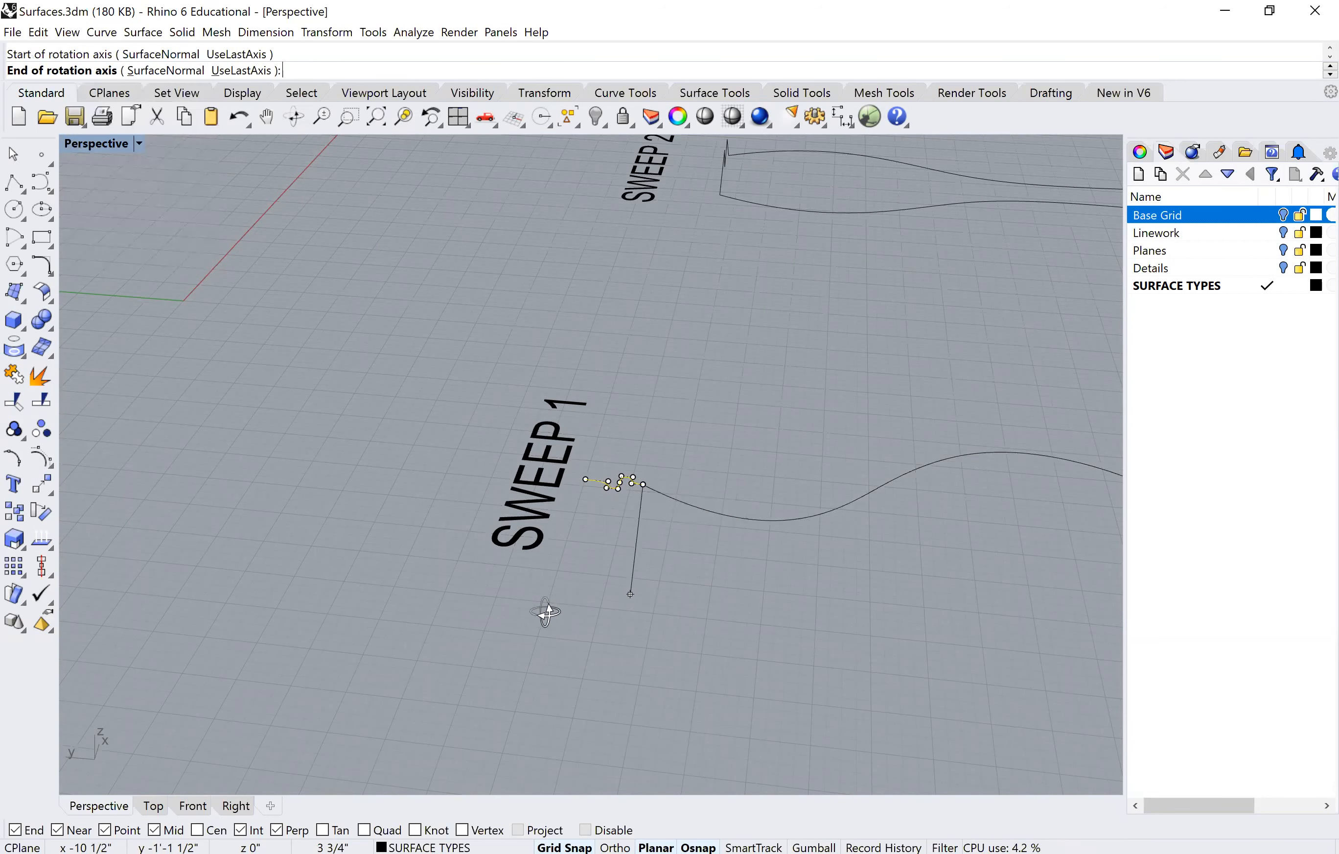
right_click_drag(726, 591, 760, 564)
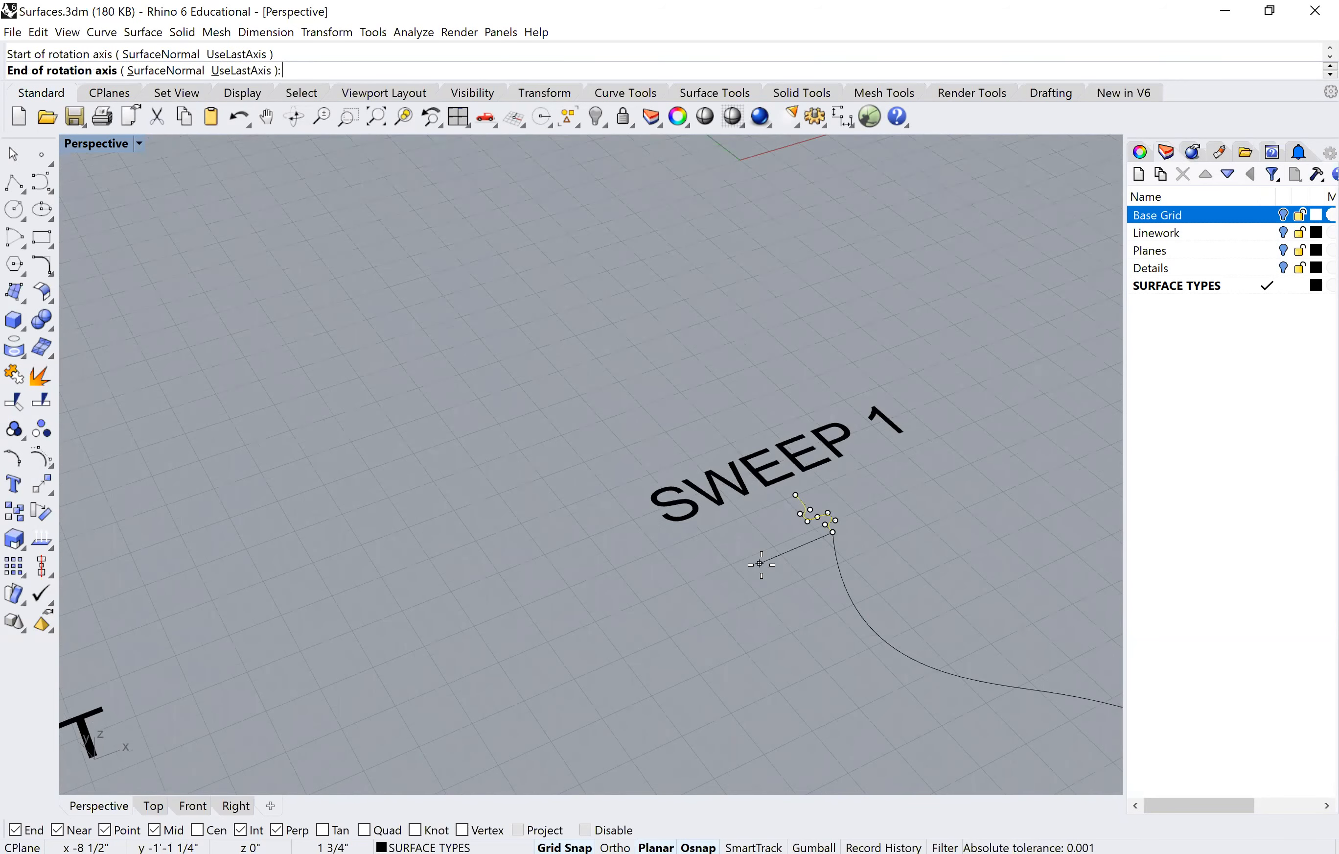
left_click(761, 564)
right_click_drag(810, 489, 561, 561)
left_click(531, 482)
right_click_drag(658, 352, 673, 352)
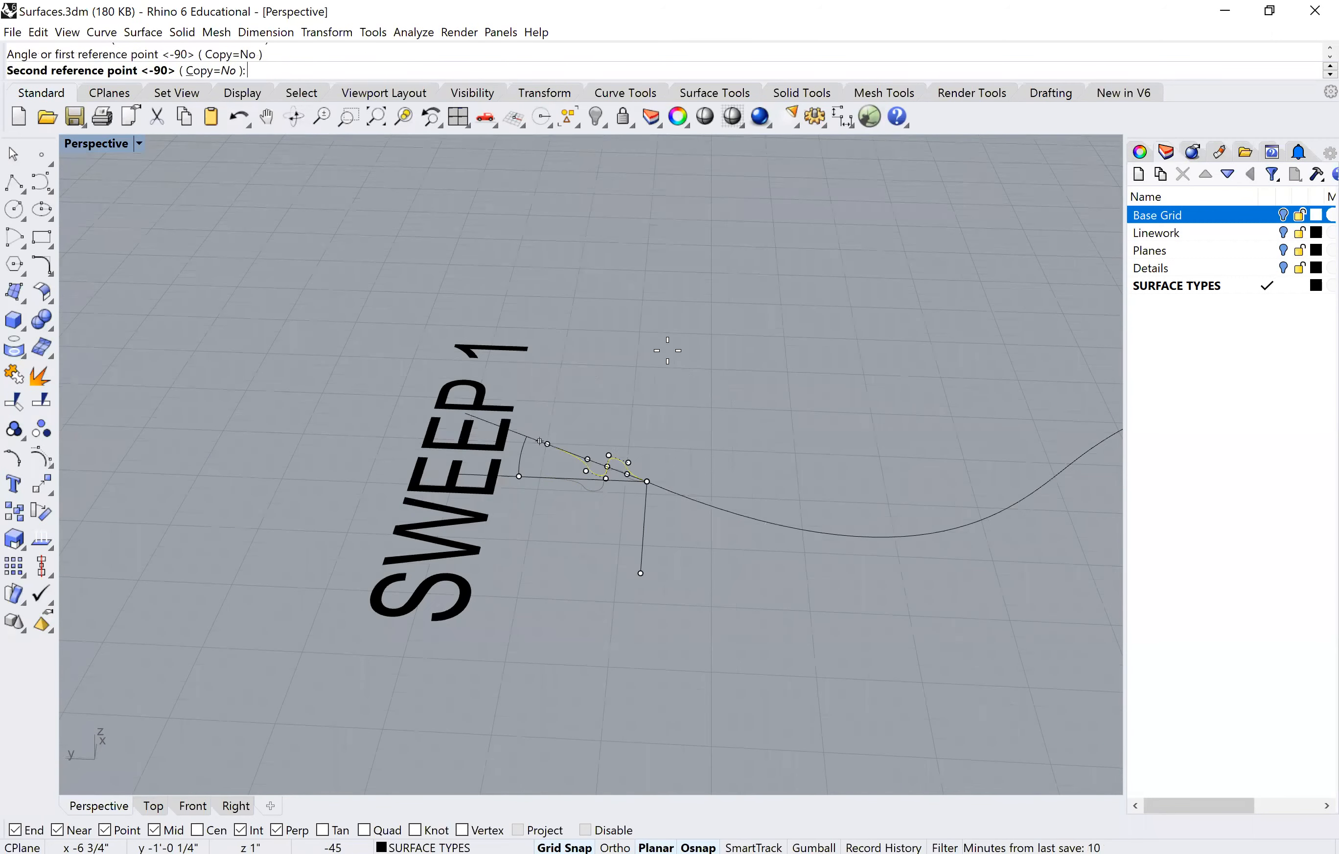
key("F8")
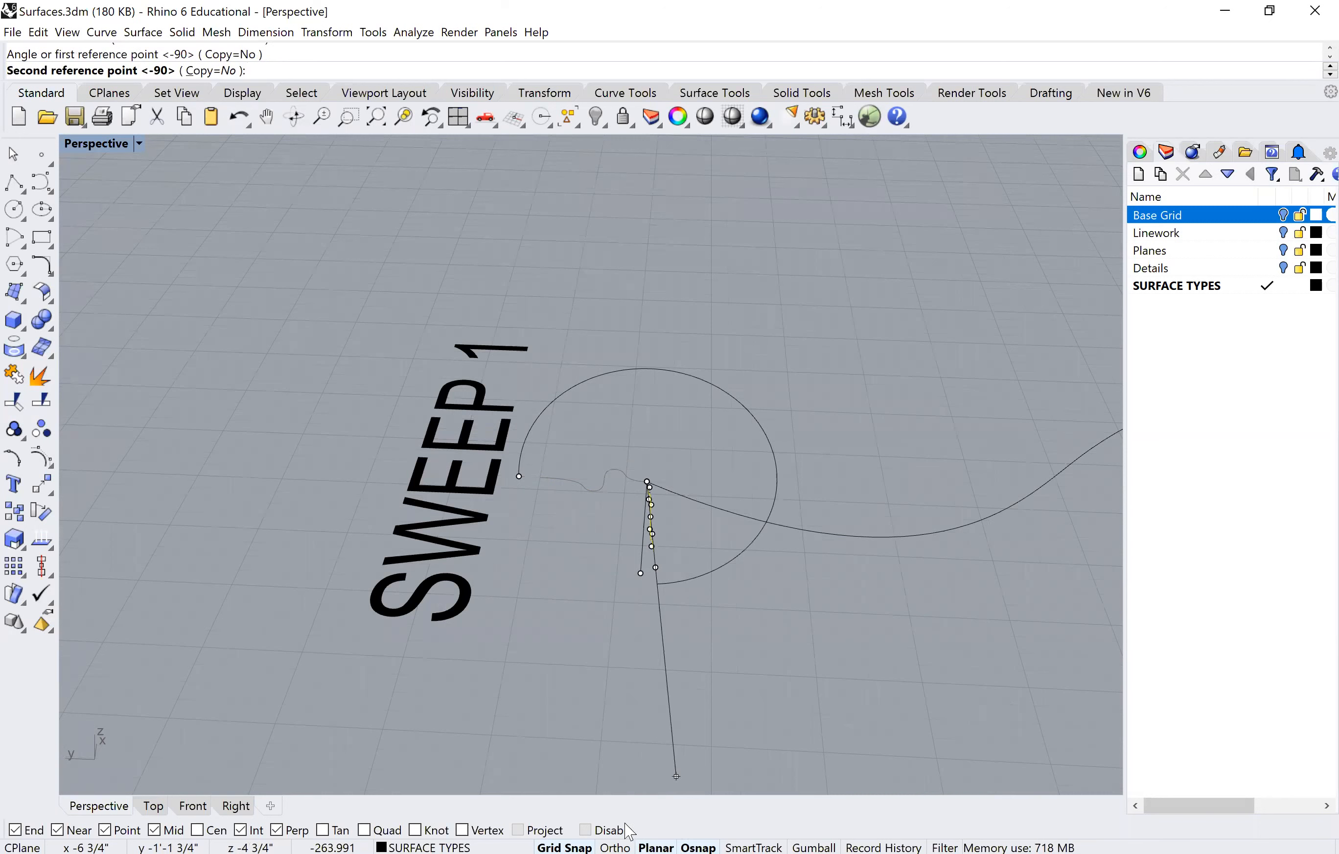
left_click(654, 220)
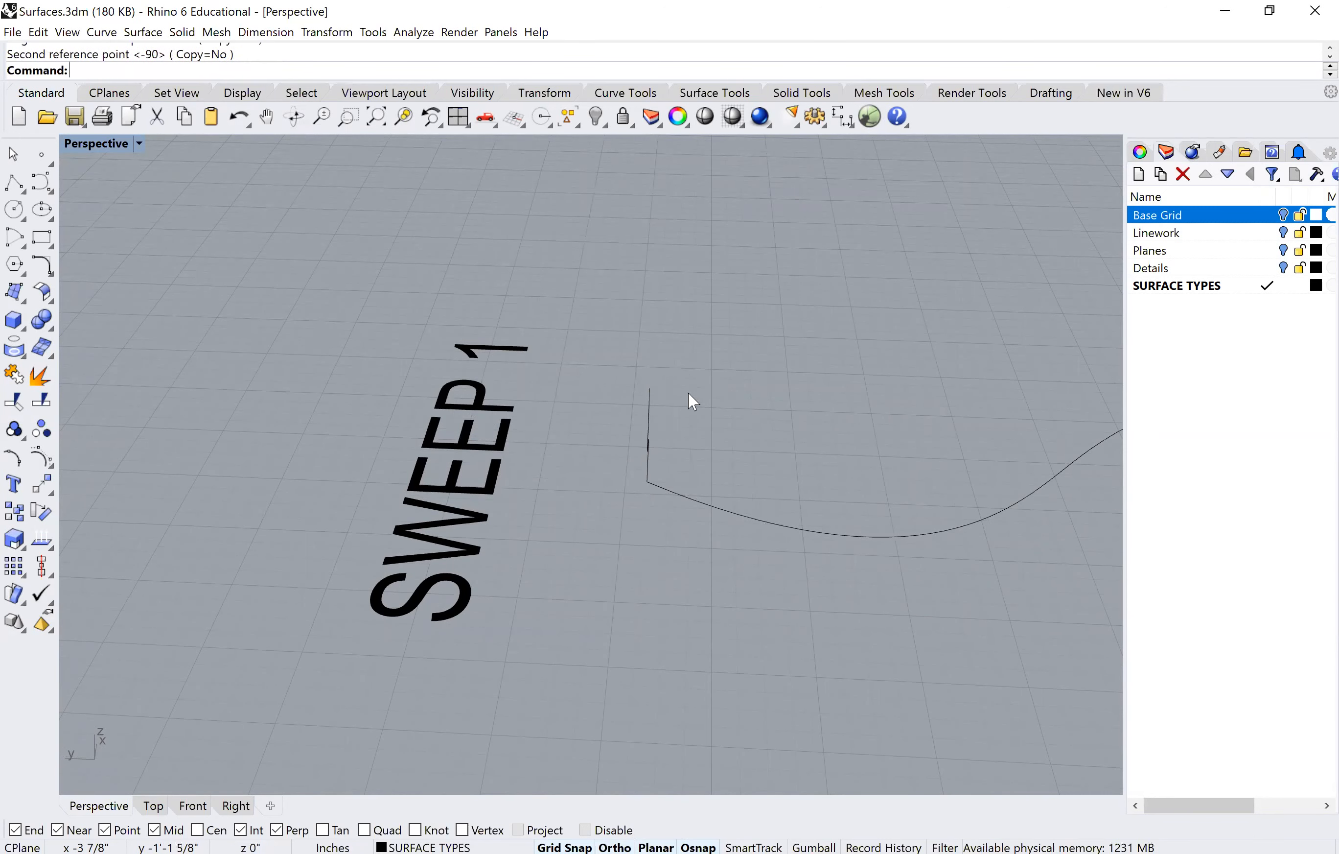
Step: Sweep the upright wavy profile along the long SWEEP 1 rail curve, with Freeform frame style and unchanged cross sections
right_click_drag(667, 472, 829, 466)
right_click_drag(622, 415, 603, 471)
scroll(599, 463, "down", 4)
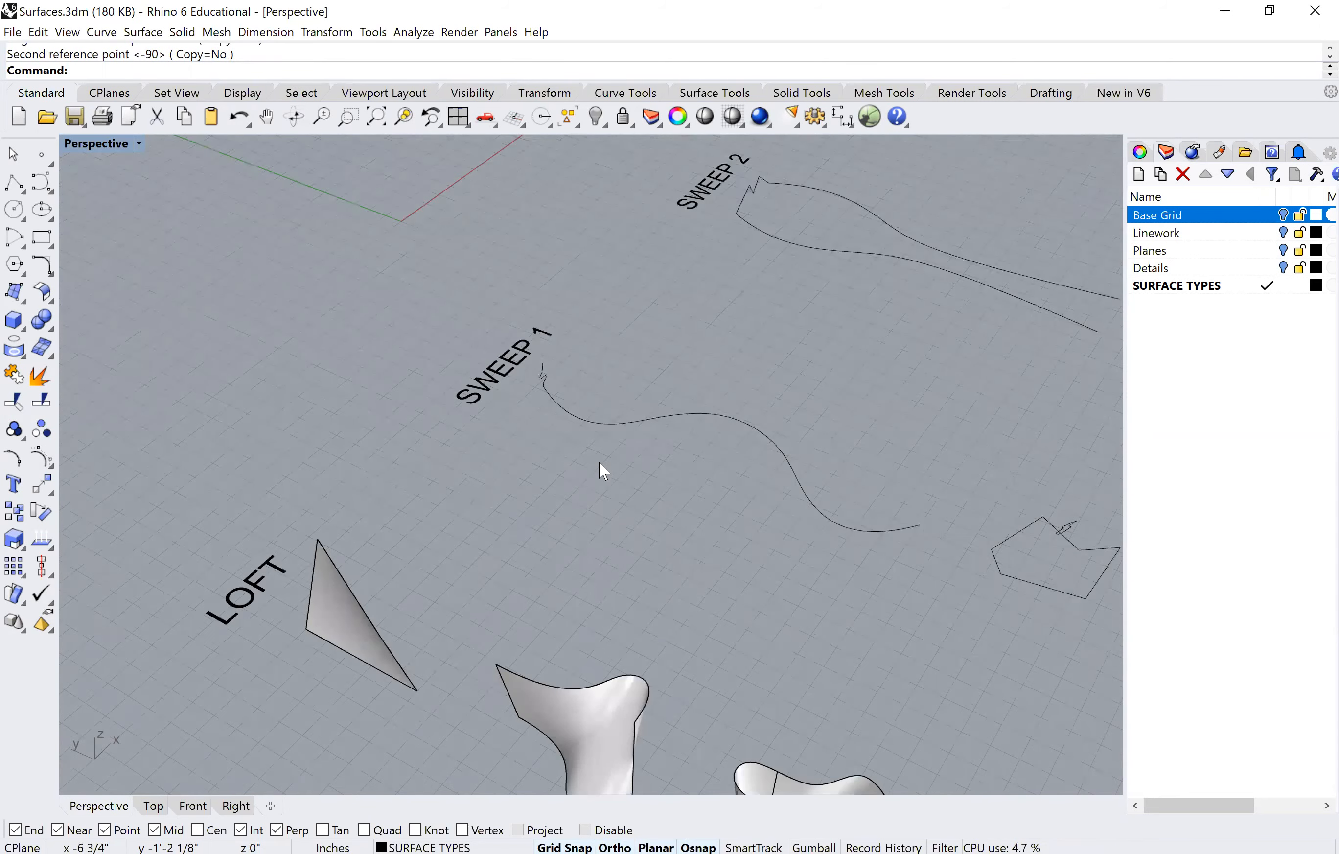
scroll(598, 460, "up", 3)
type("sweep1")
key("Return")
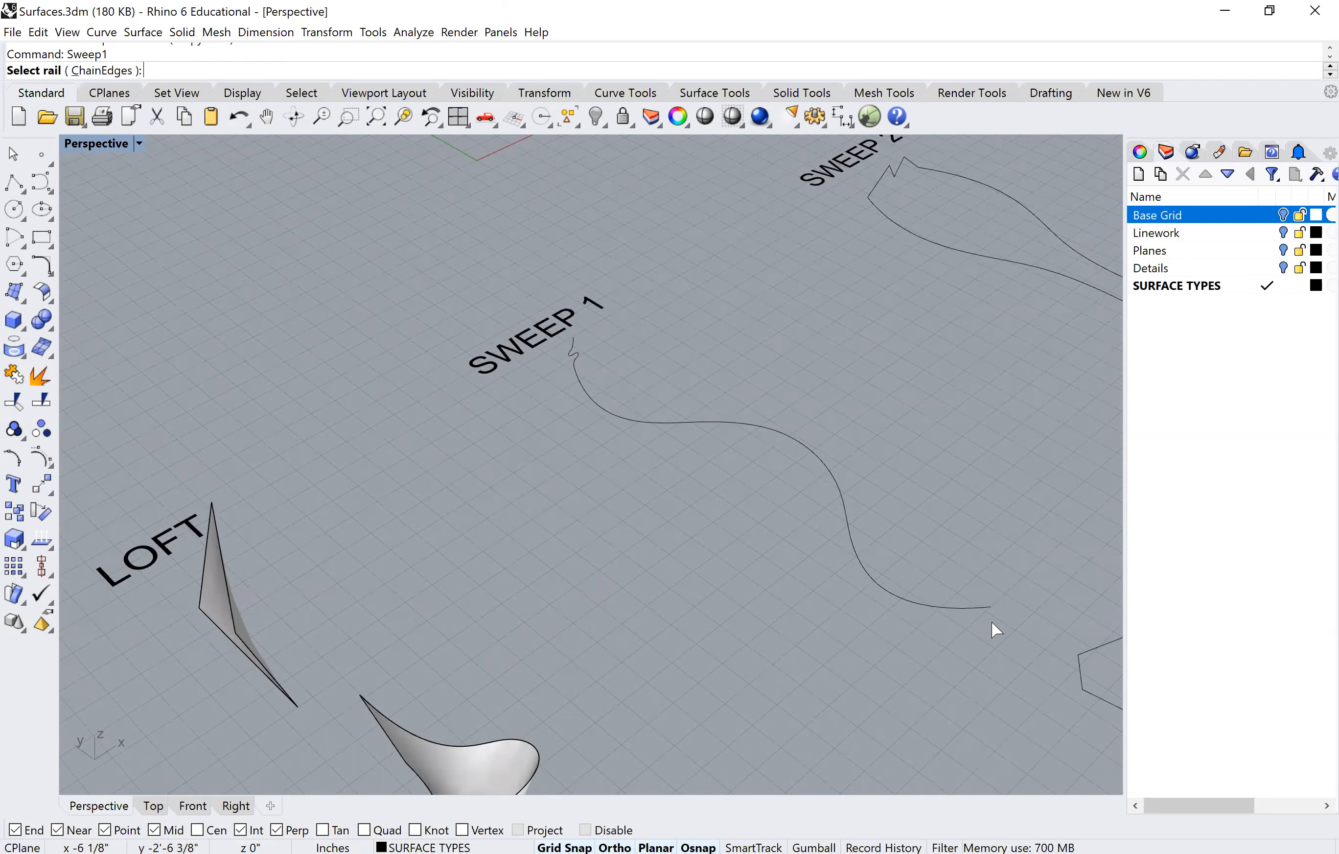
left_click(591, 398)
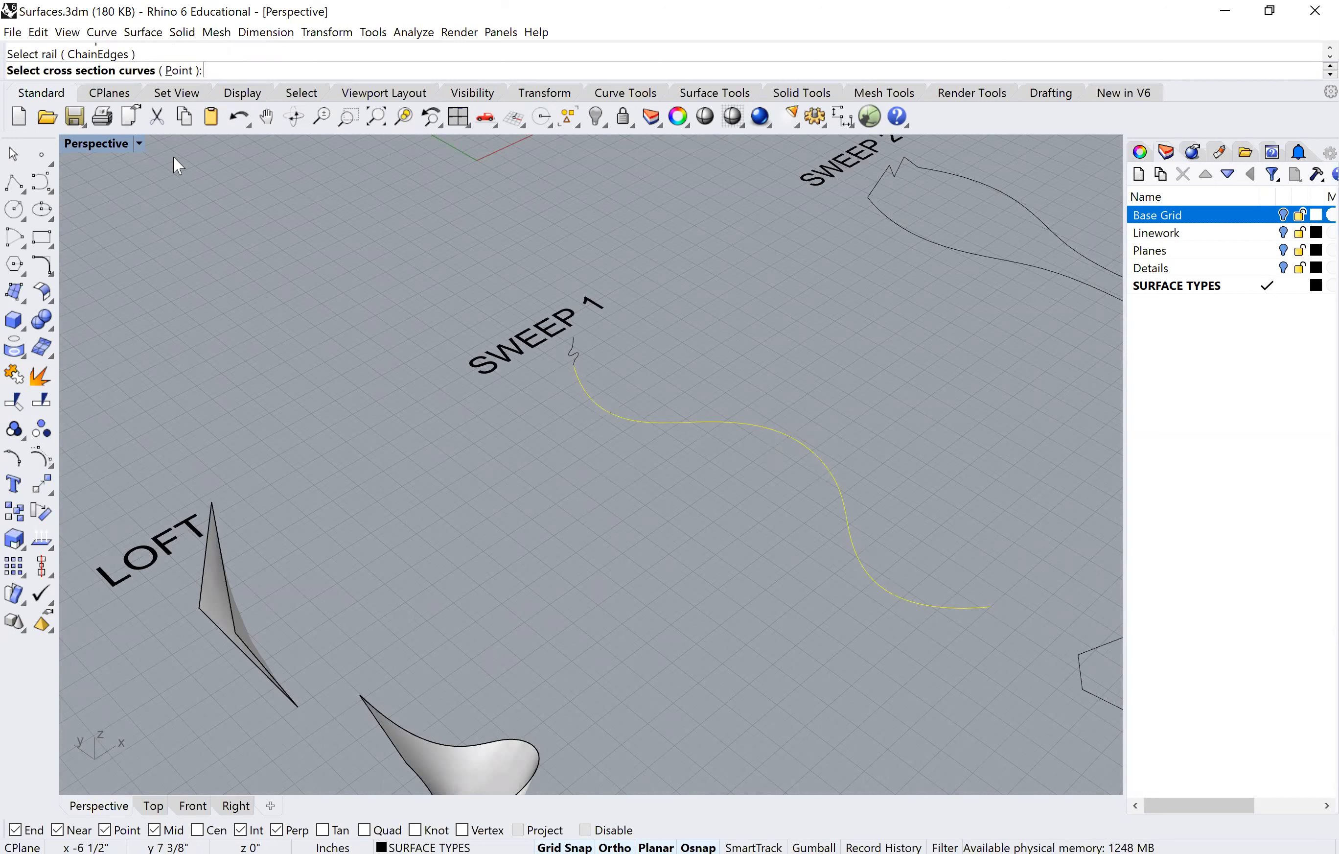
scroll(716, 364, "up", 2)
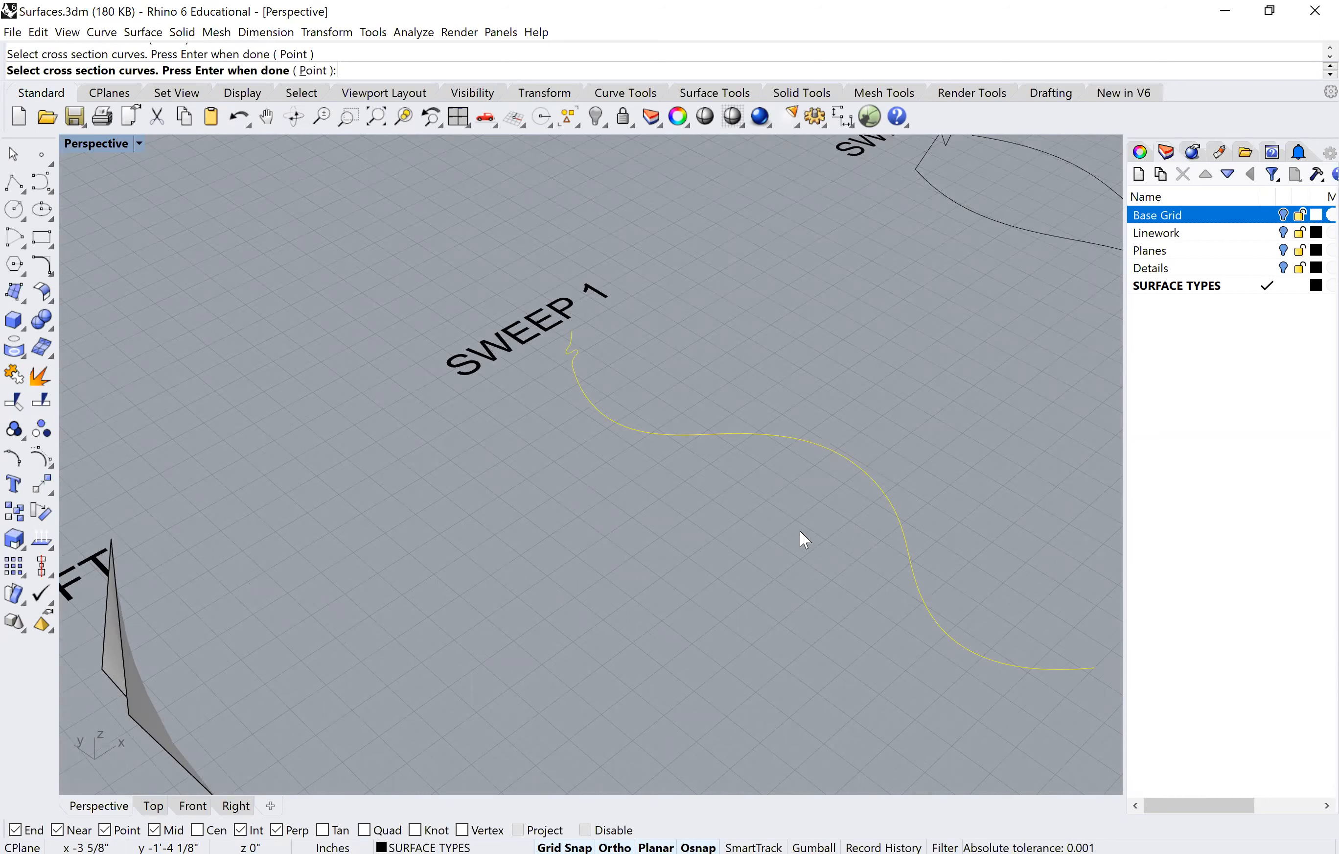
key("Return")
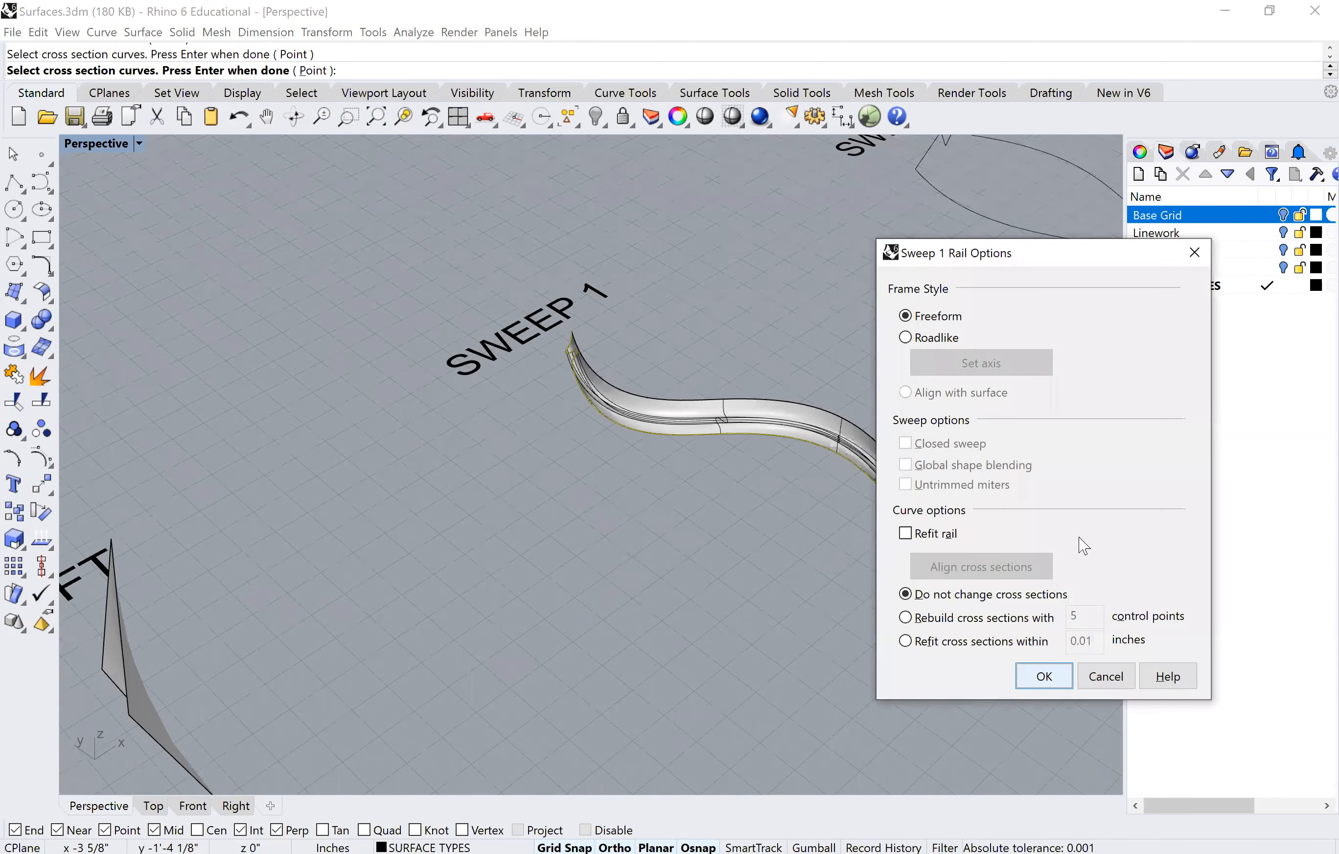
key("Return")
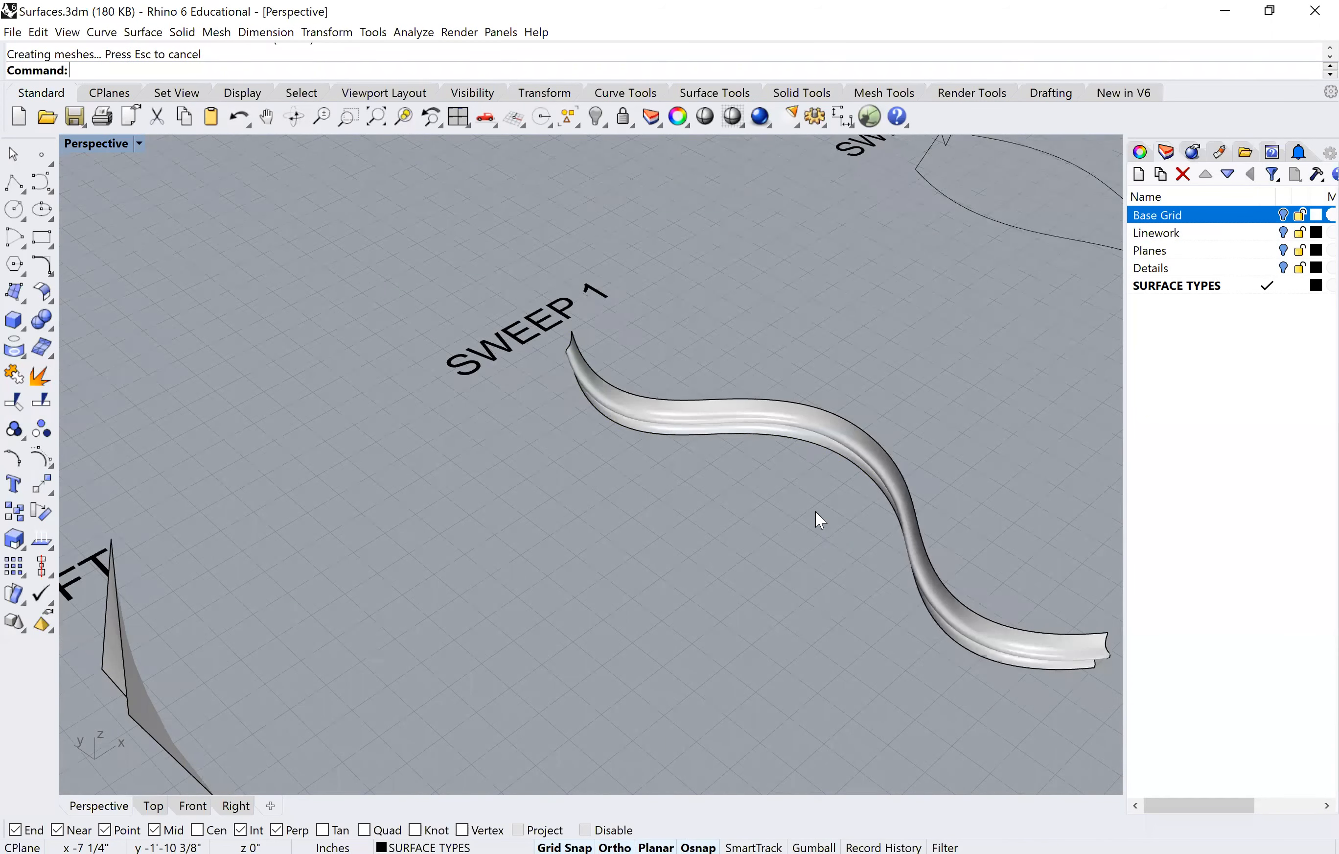
Step: Examine the swept wavy surface along its length and at both ends from several angles
right_click_drag(834, 450, 595, 443)
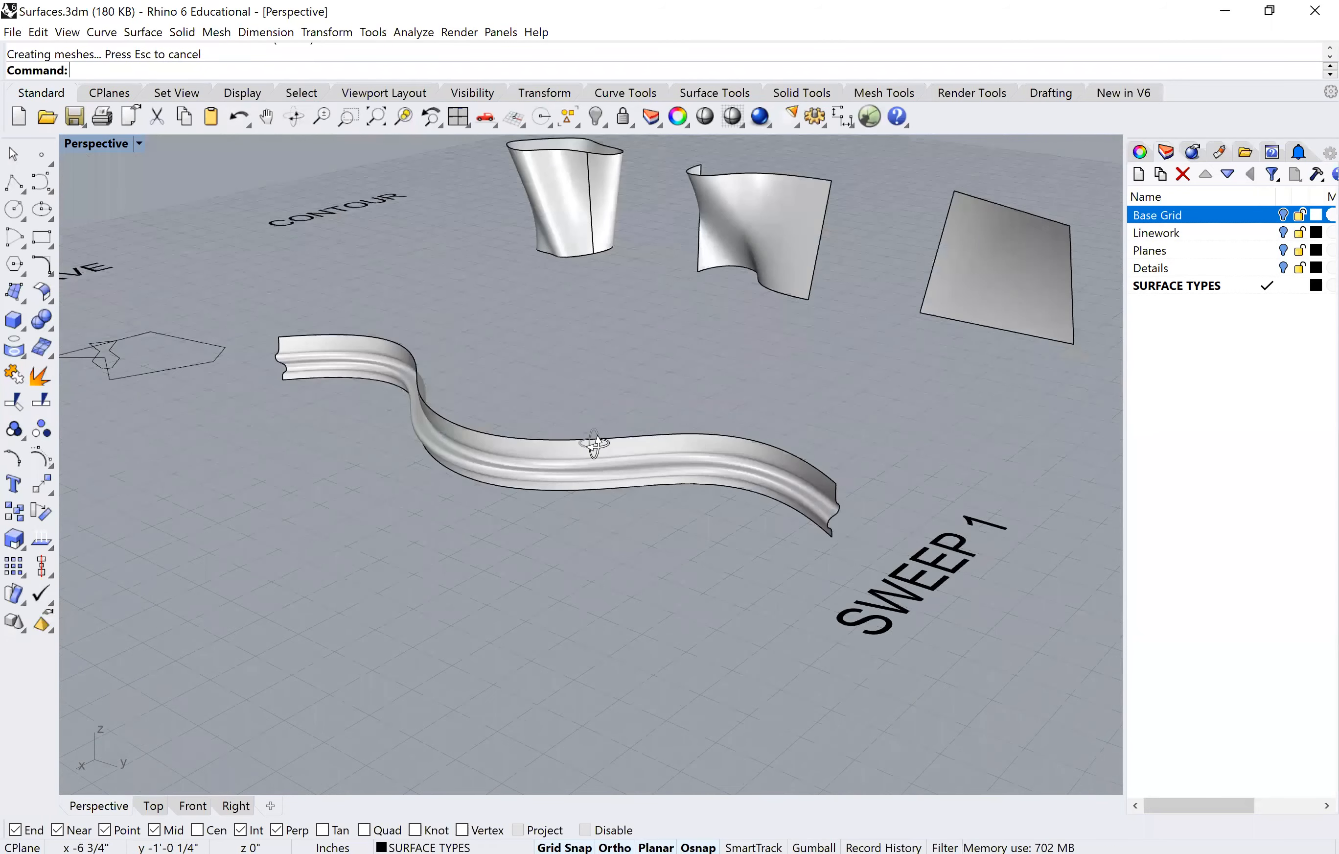
scroll(844, 541, "up", 8)
right_click_drag(389, 378, 425, 290)
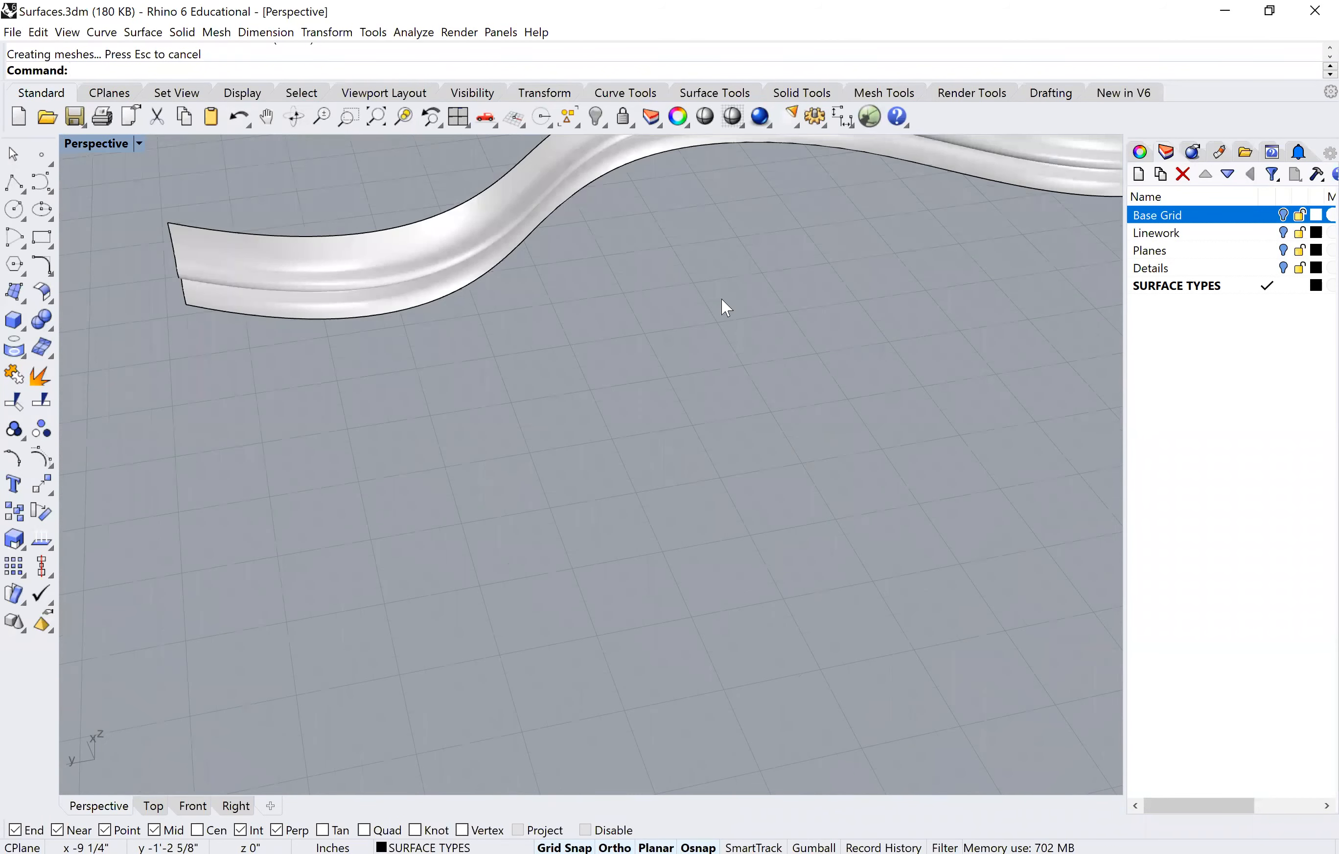
scroll(725, 306, "down", 3)
right_click_drag(798, 448, 649, 394)
right_click_drag(556, 418, 362, 335)
left_click(500, 472)
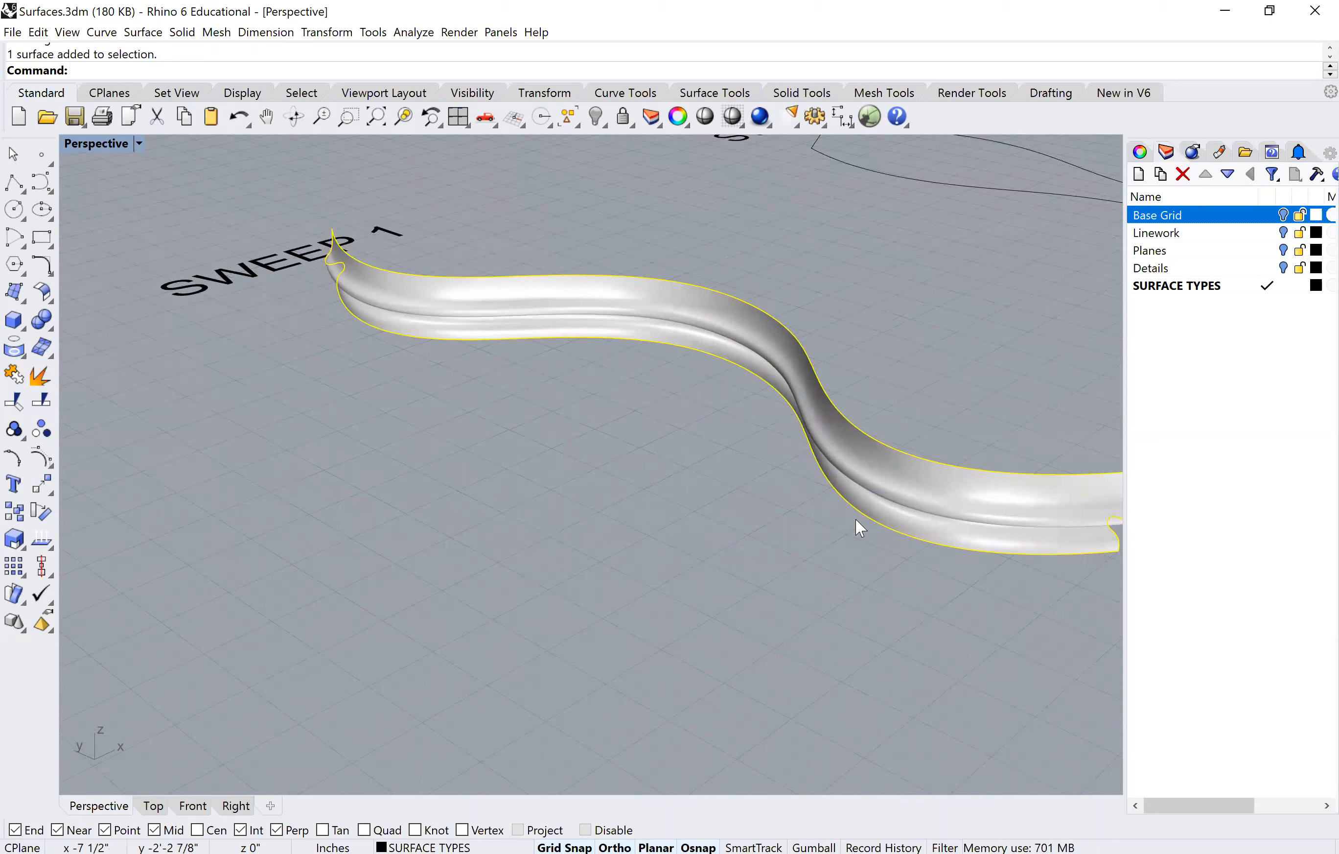
scroll(534, 456, "down", 3)
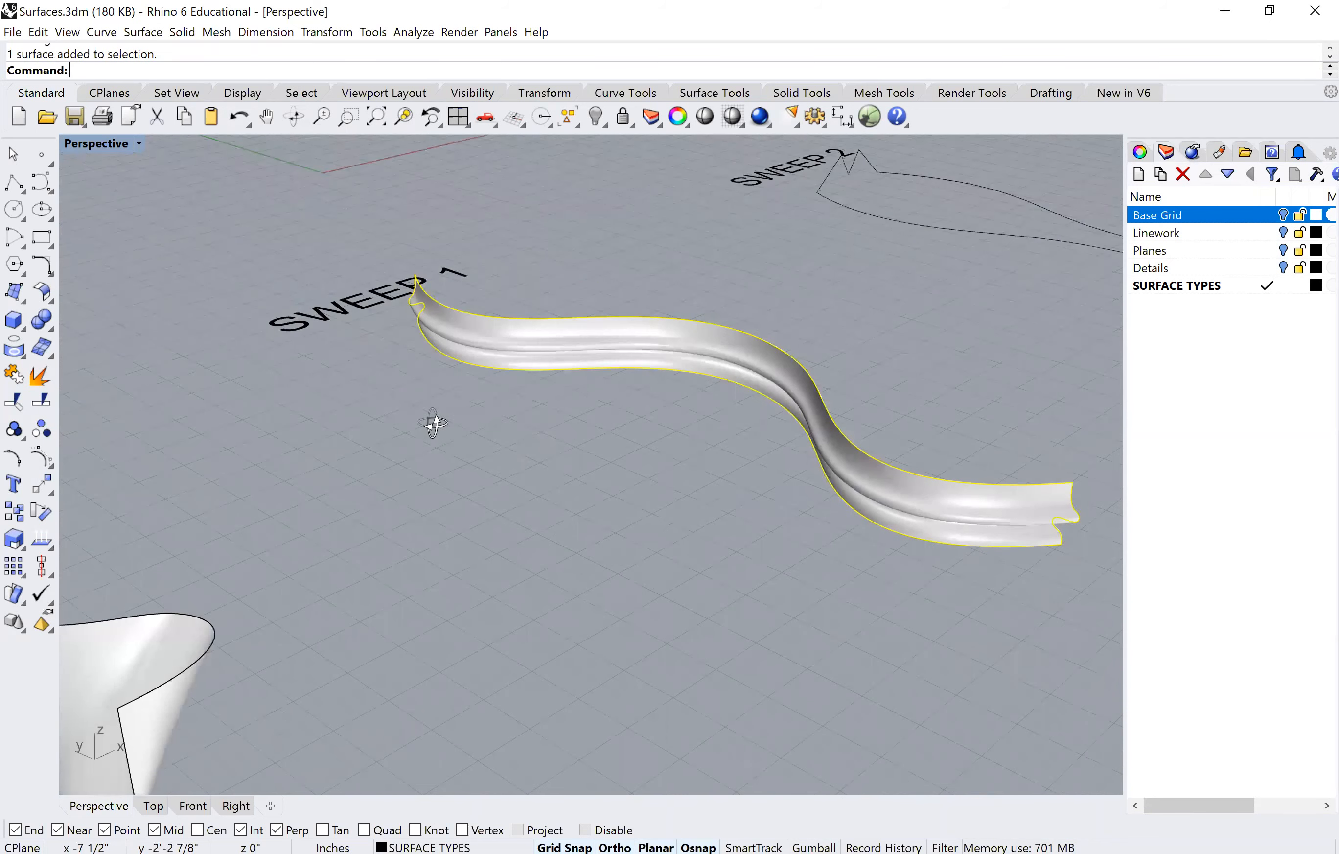
scroll(458, 416, "down", 2)
right_click_drag(631, 276, 632, 235)
right_click_drag(562, 287, 705, 476)
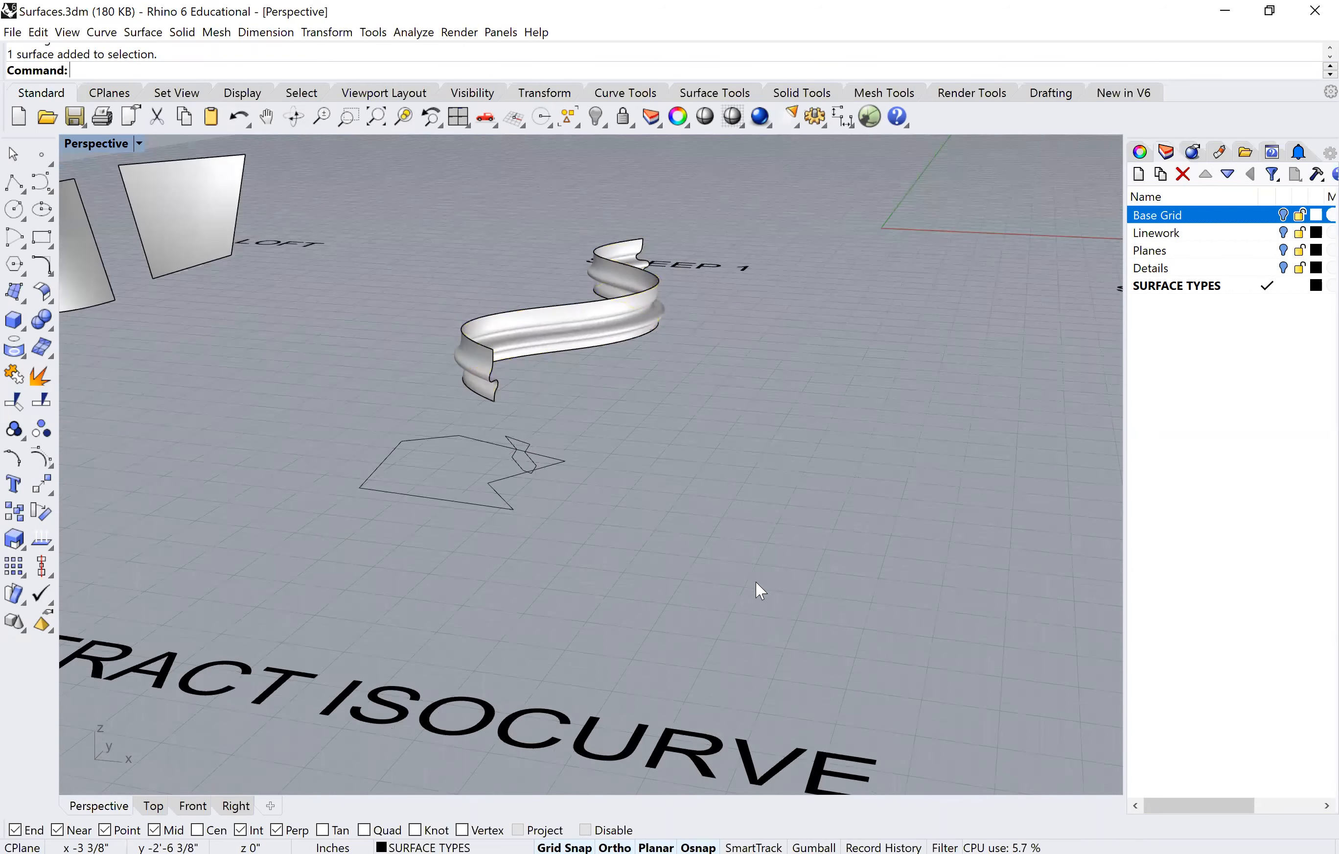
Step: Sweep the small closed profile around the closed polygonal rail with Sweep1, keeping the default seam point, Freeform frame style and unchanged cross sections
right_click_drag(546, 409, 652, 392)
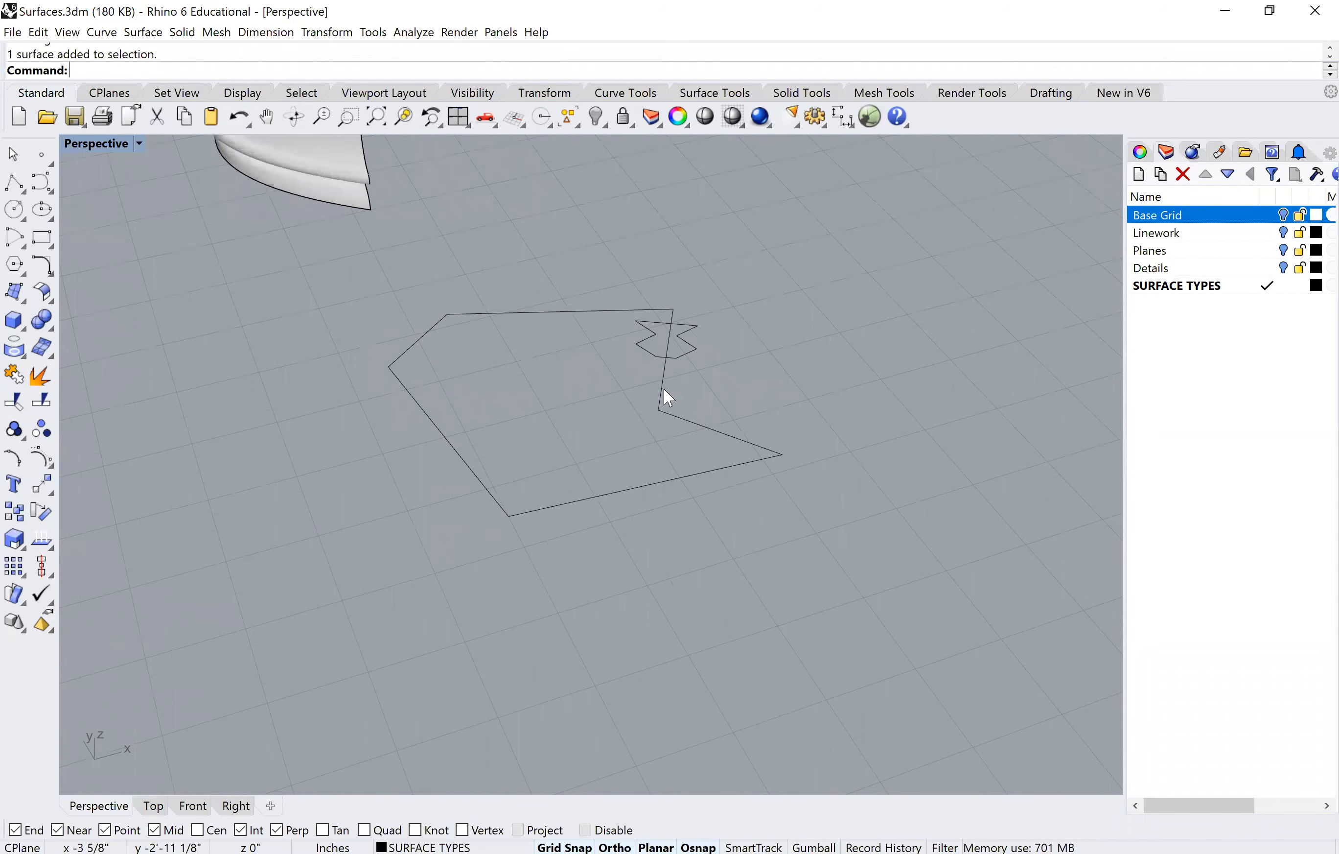
left_click(660, 390)
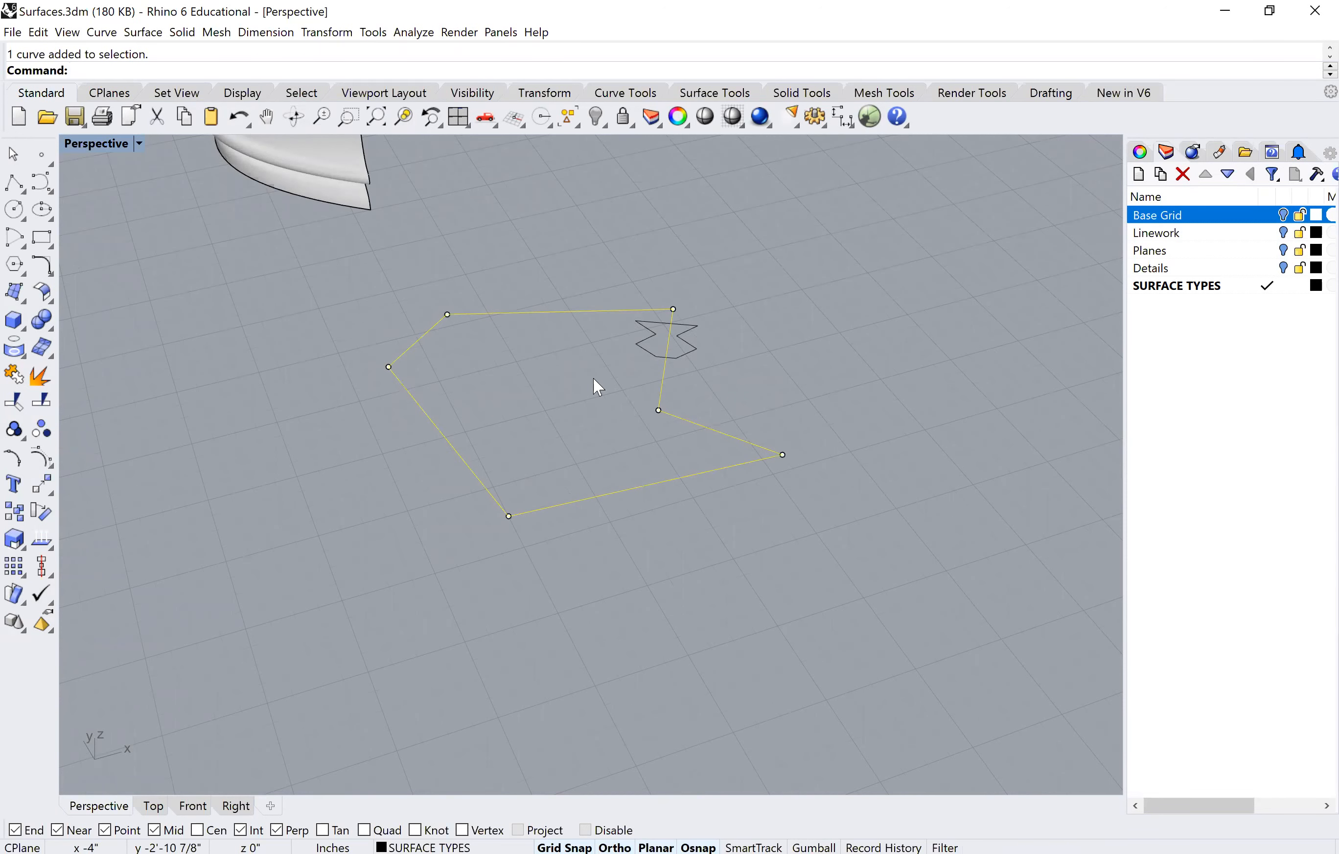
left_click(610, 367)
left_click(637, 348)
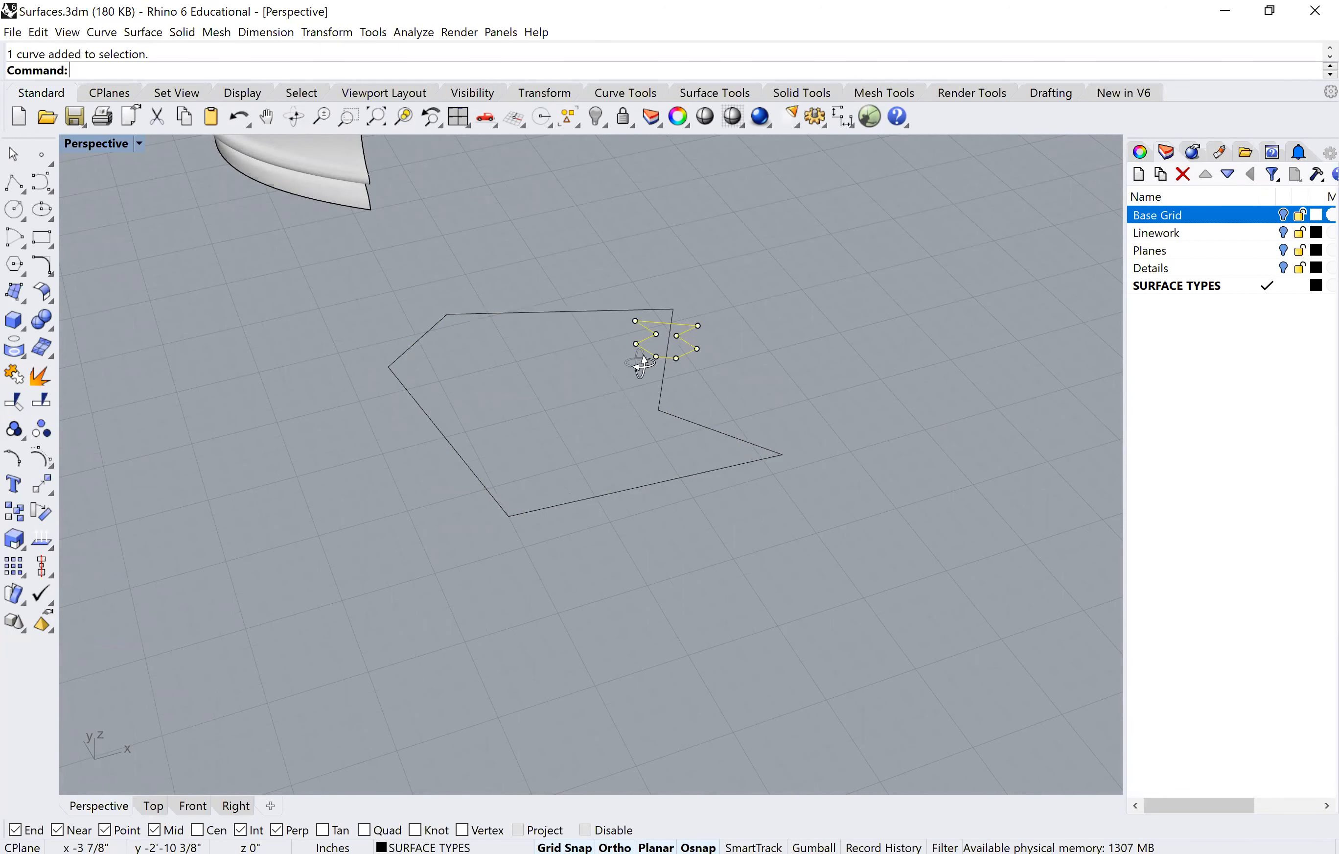
right_click_drag(786, 149, 757, 355)
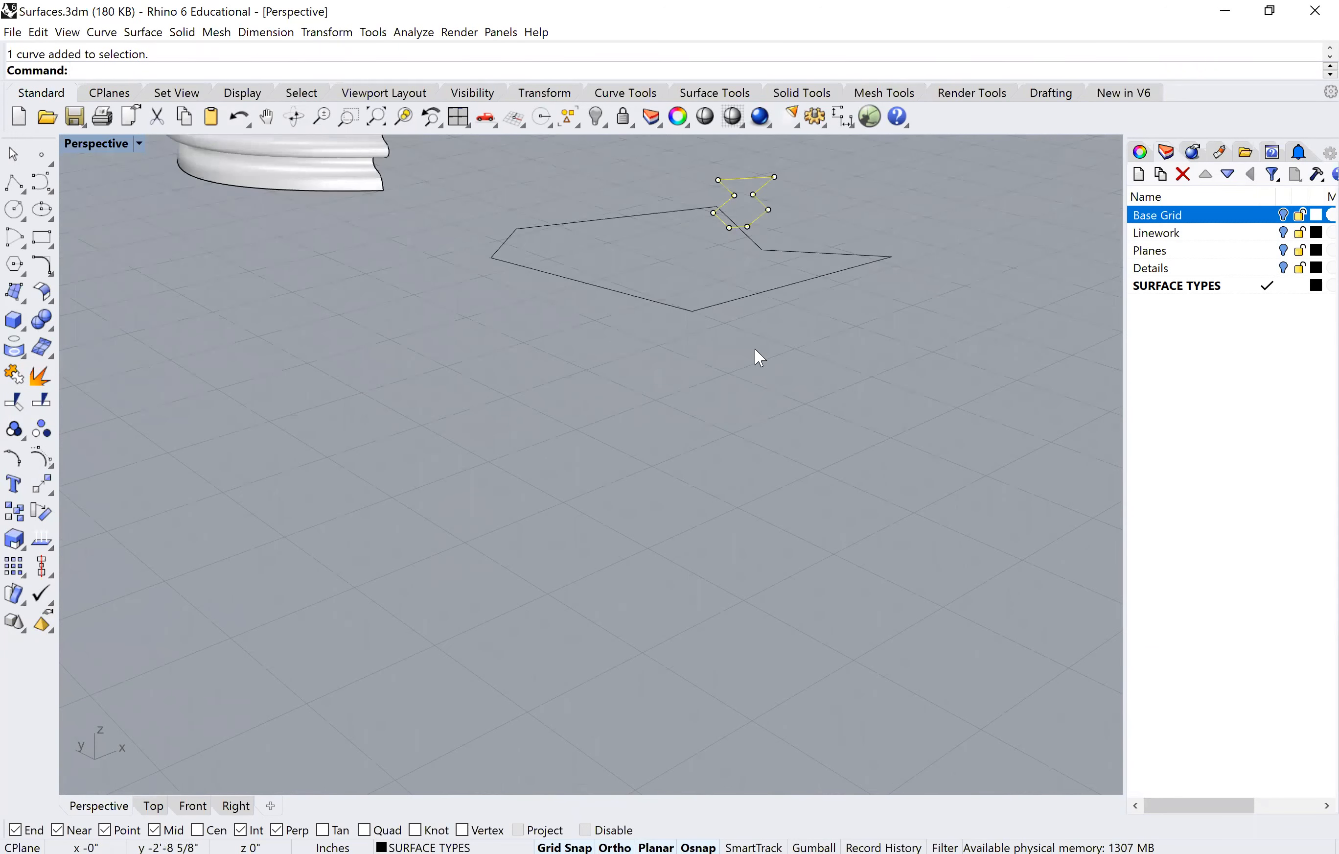
scroll(647, 329, "up", 3)
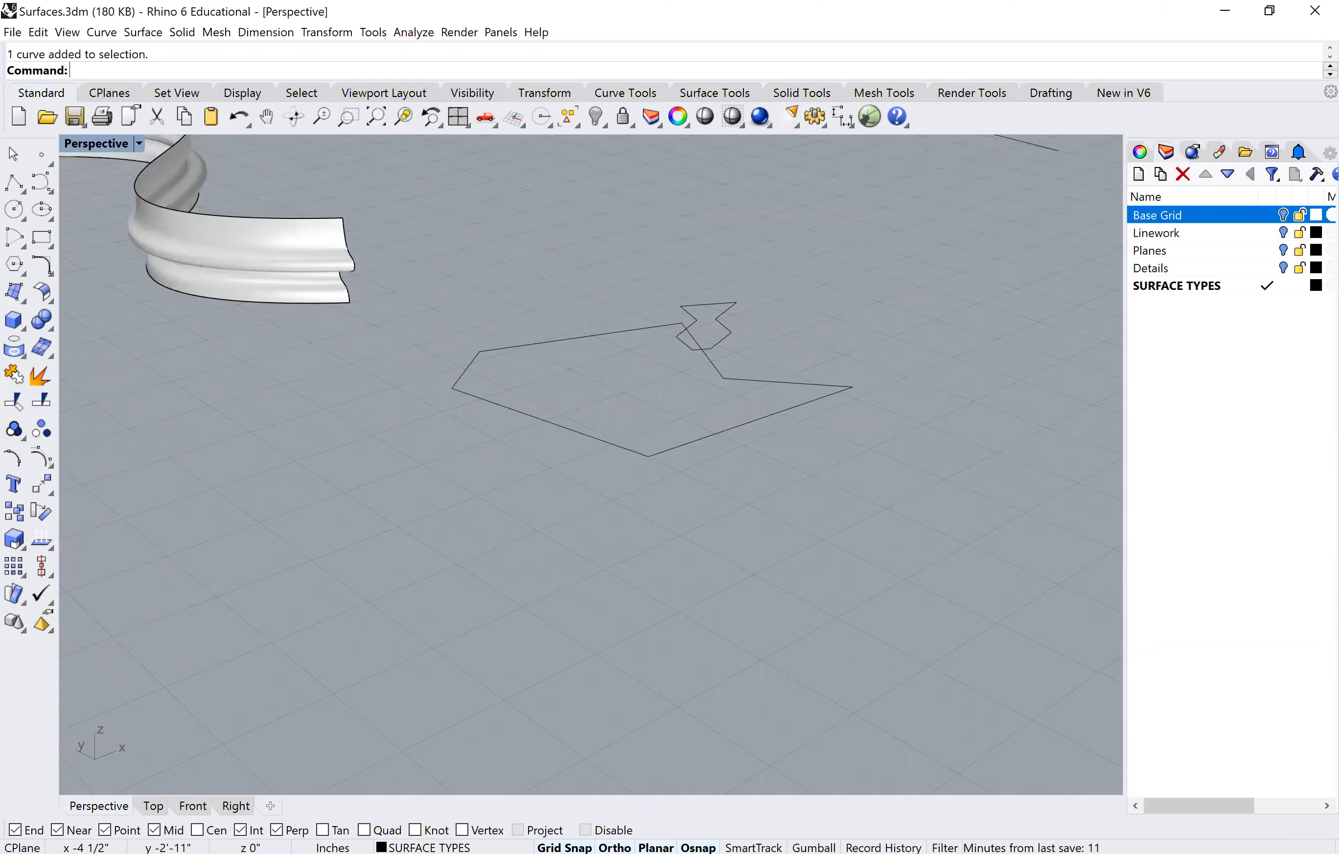
type("Sweep1")
key("Return")
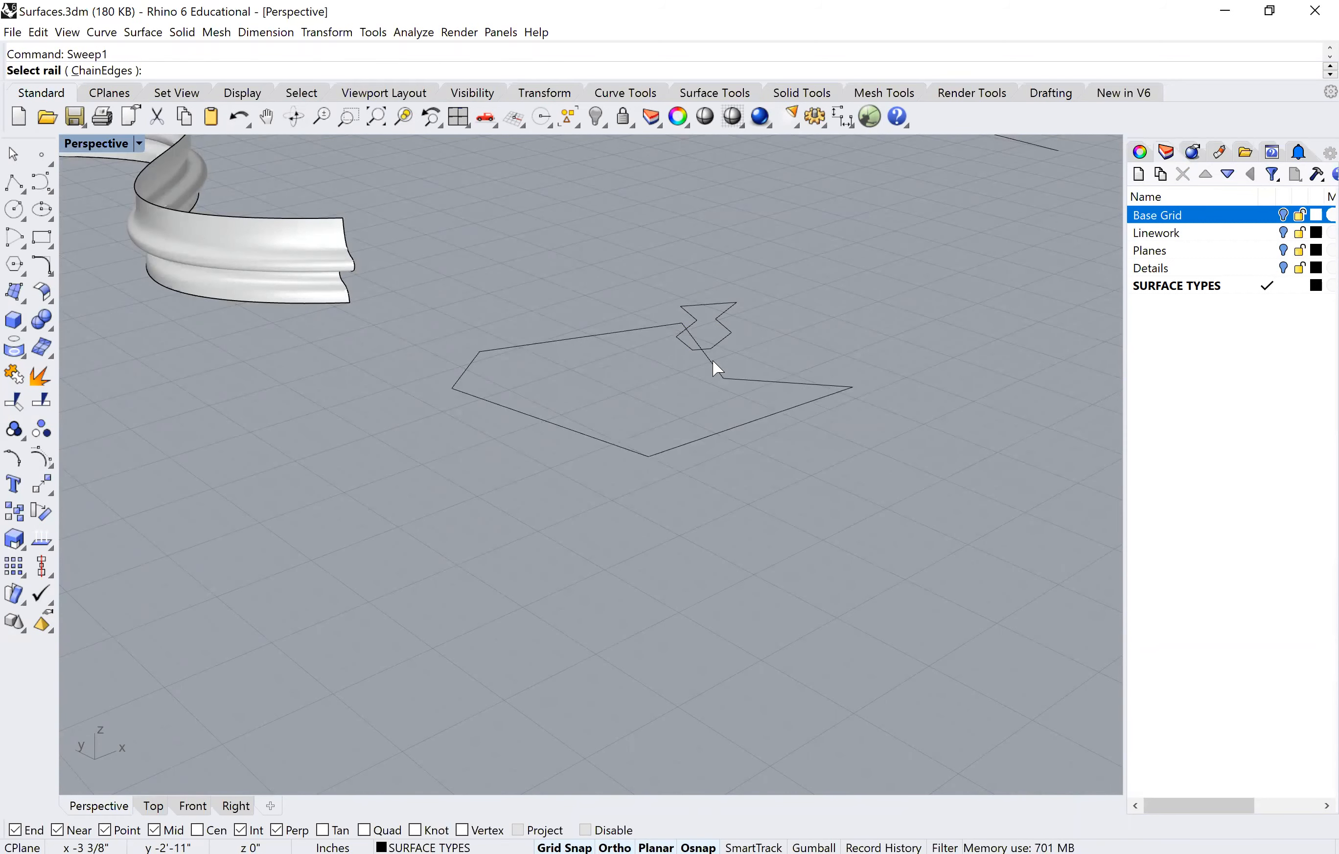
left_click(714, 362)
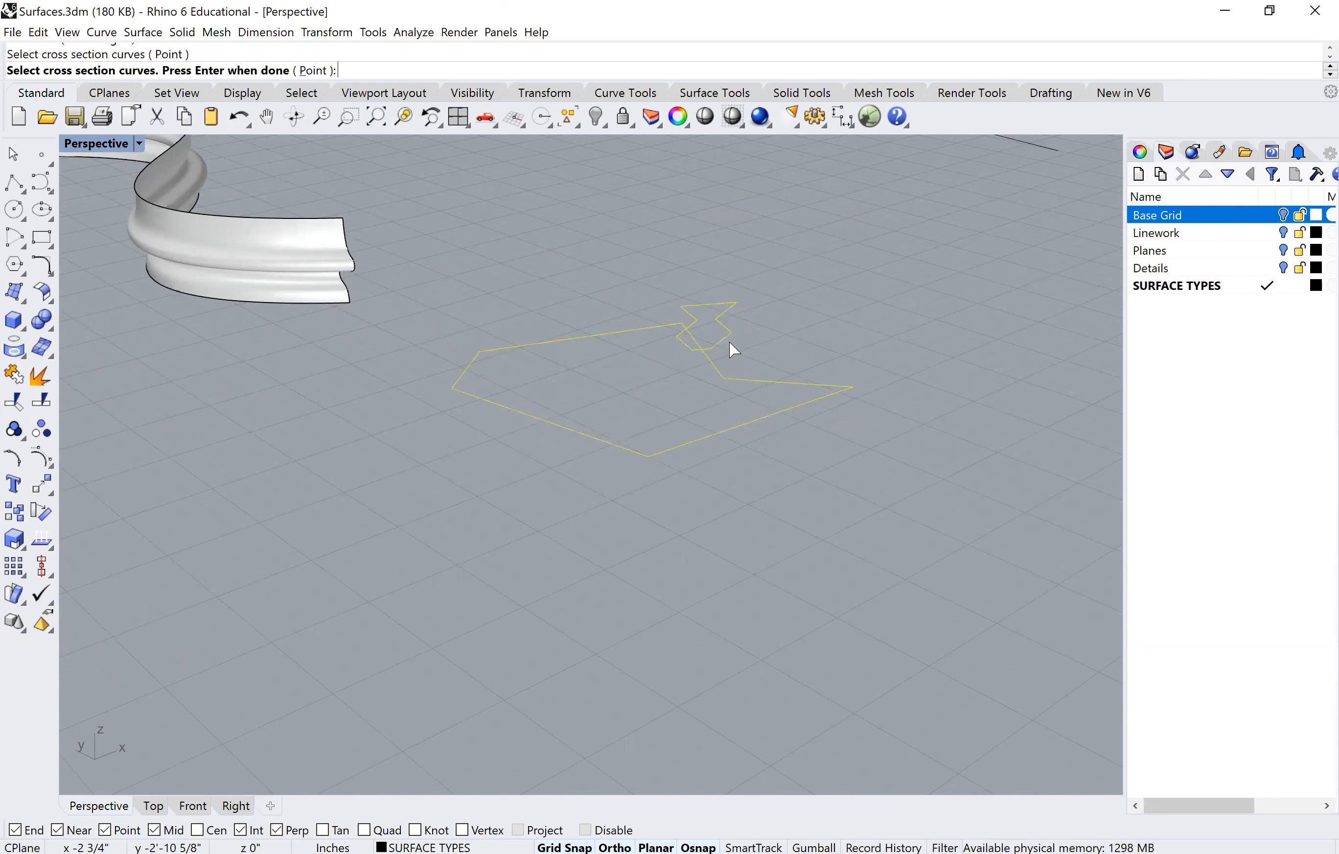
key("Return")
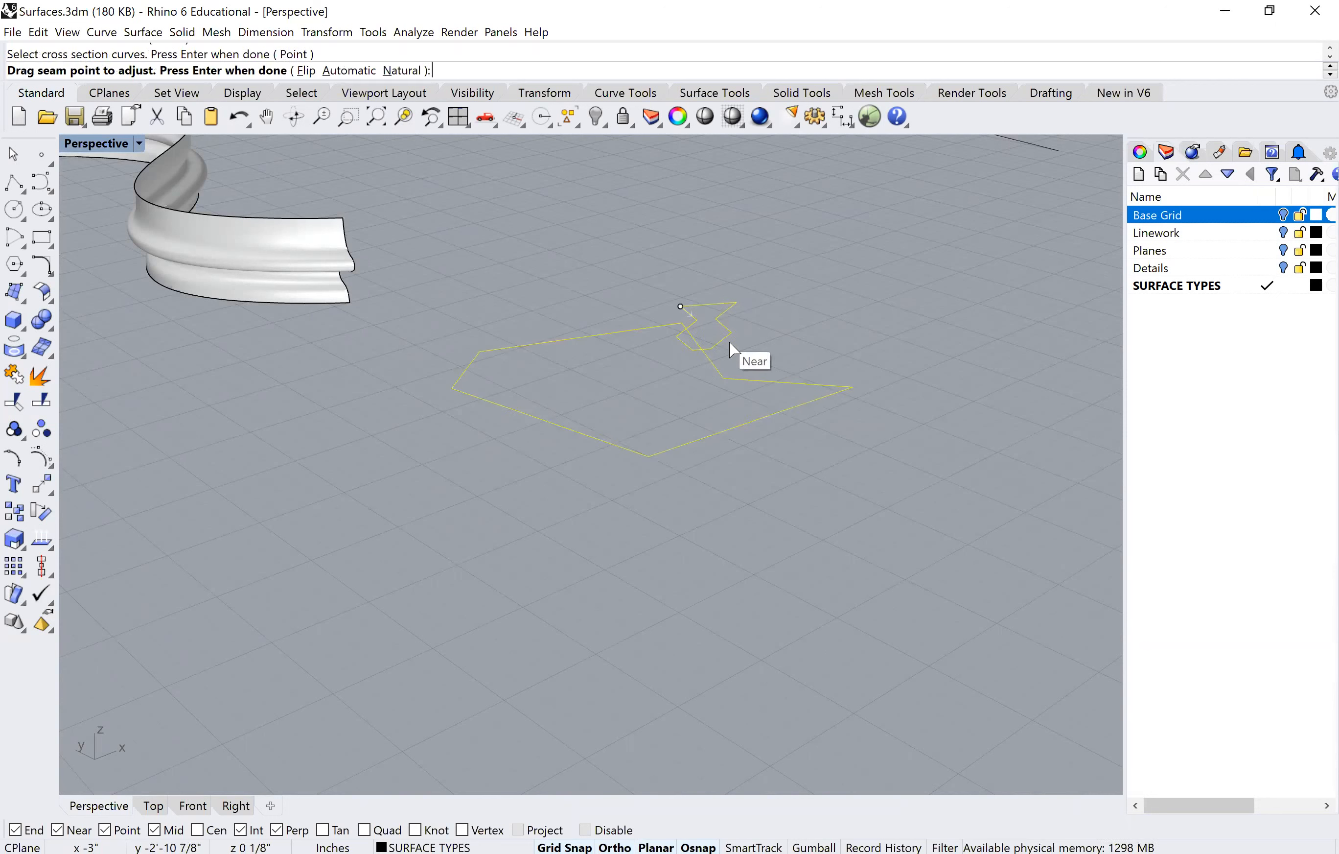
left_click(668, 402)
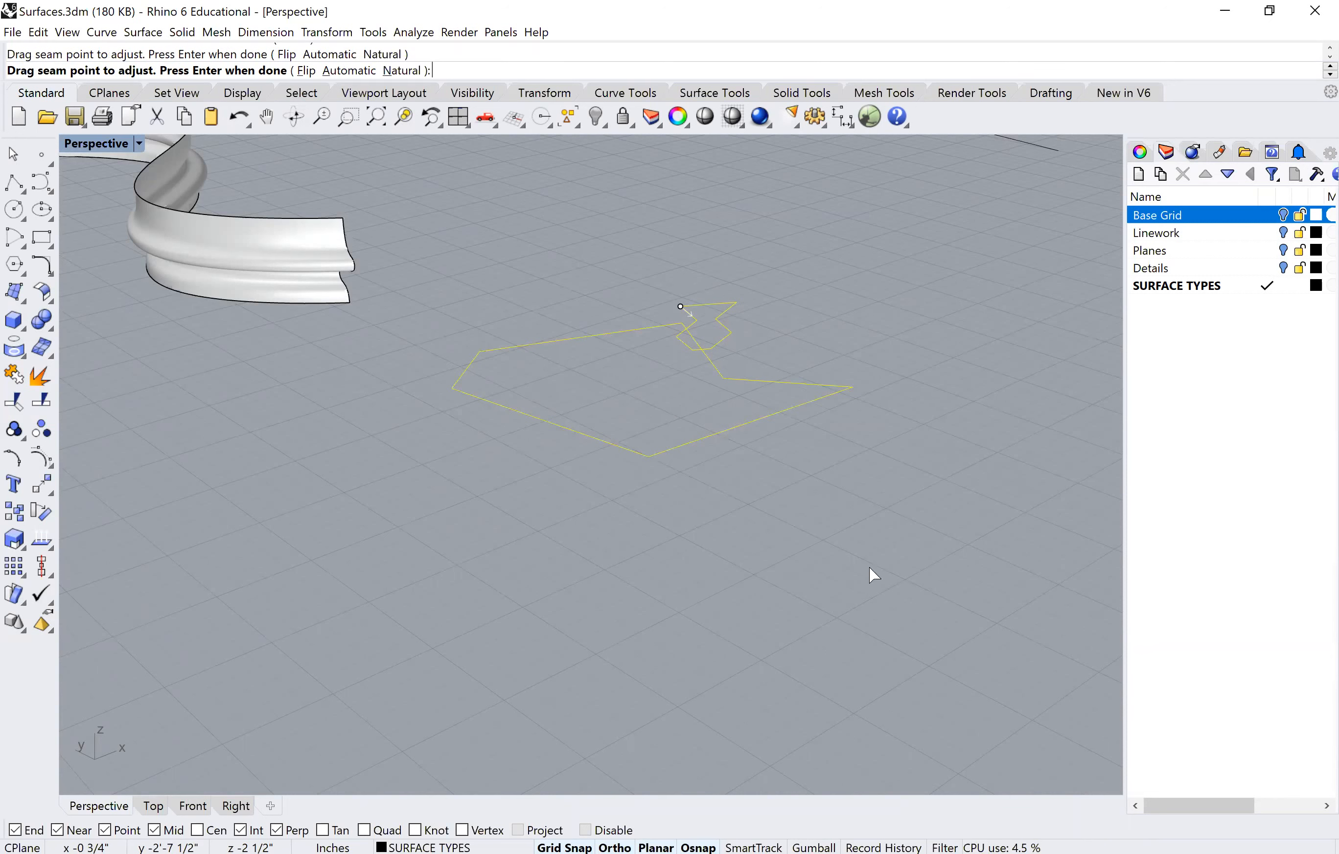
key("Return")
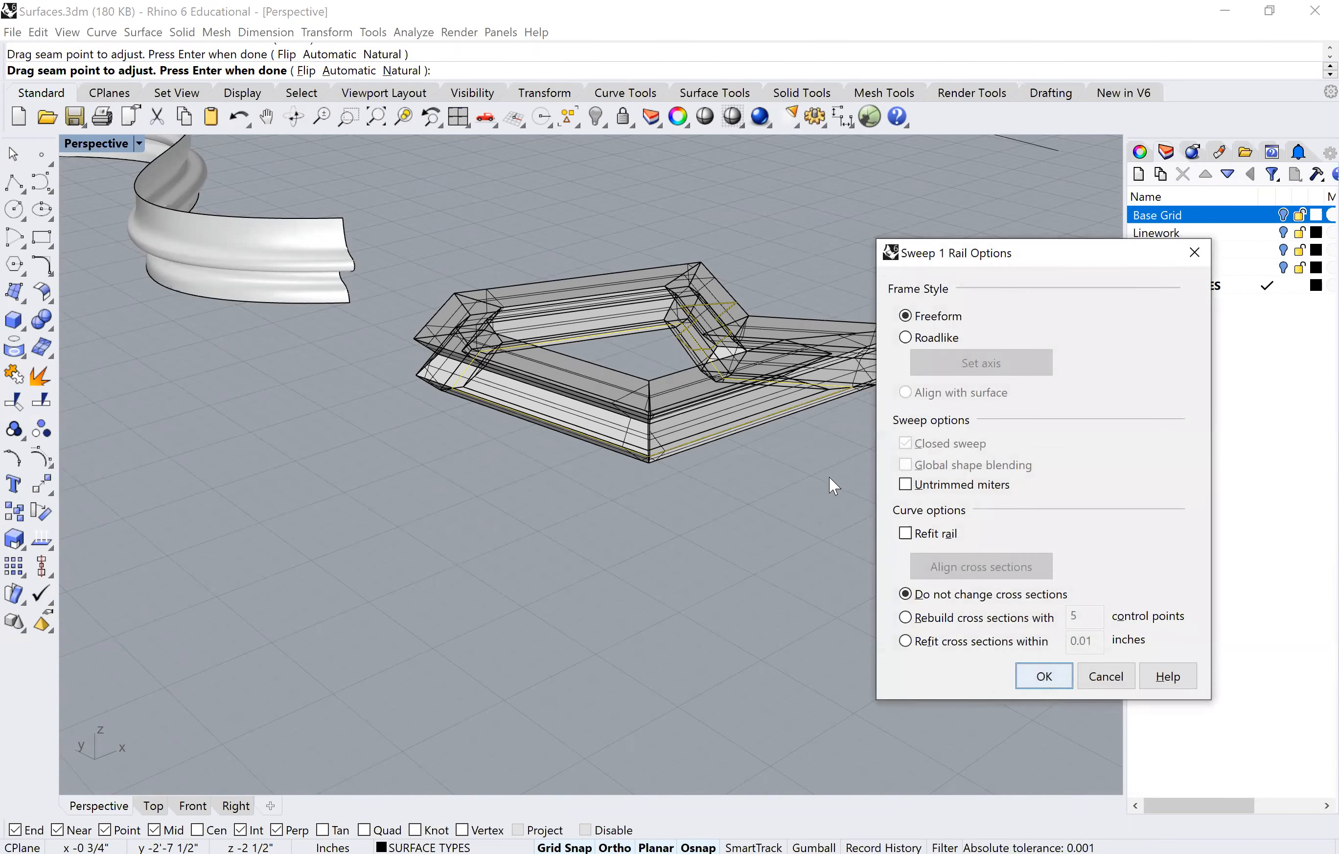
key("Return")
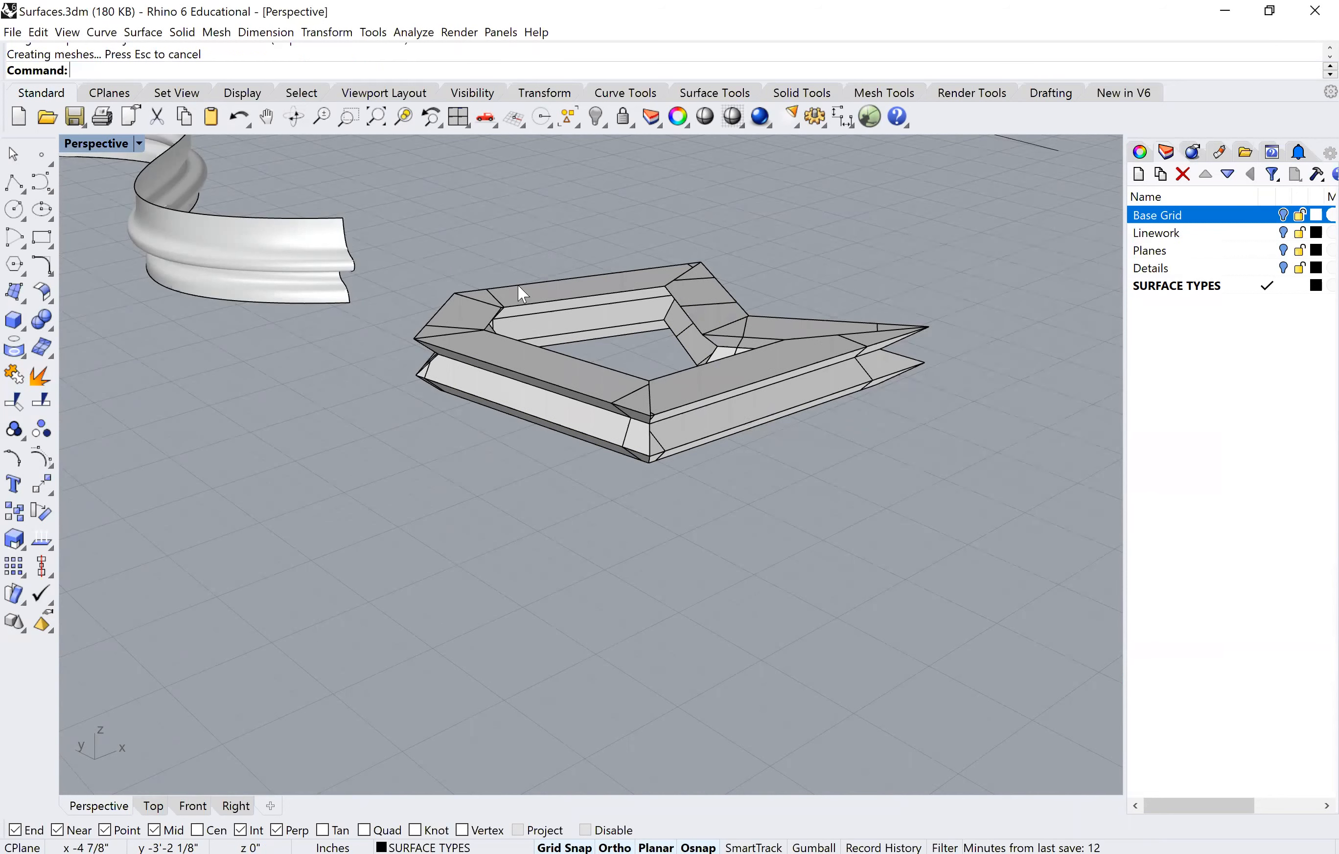
Step: Examine the corners, inner opening and pointed end of the closed polygonal sweep from several angles
right_click_drag(607, 377, 473, 434)
scroll(433, 339, "up", 5)
right_click_drag(433, 340, 398, 410, "shift")
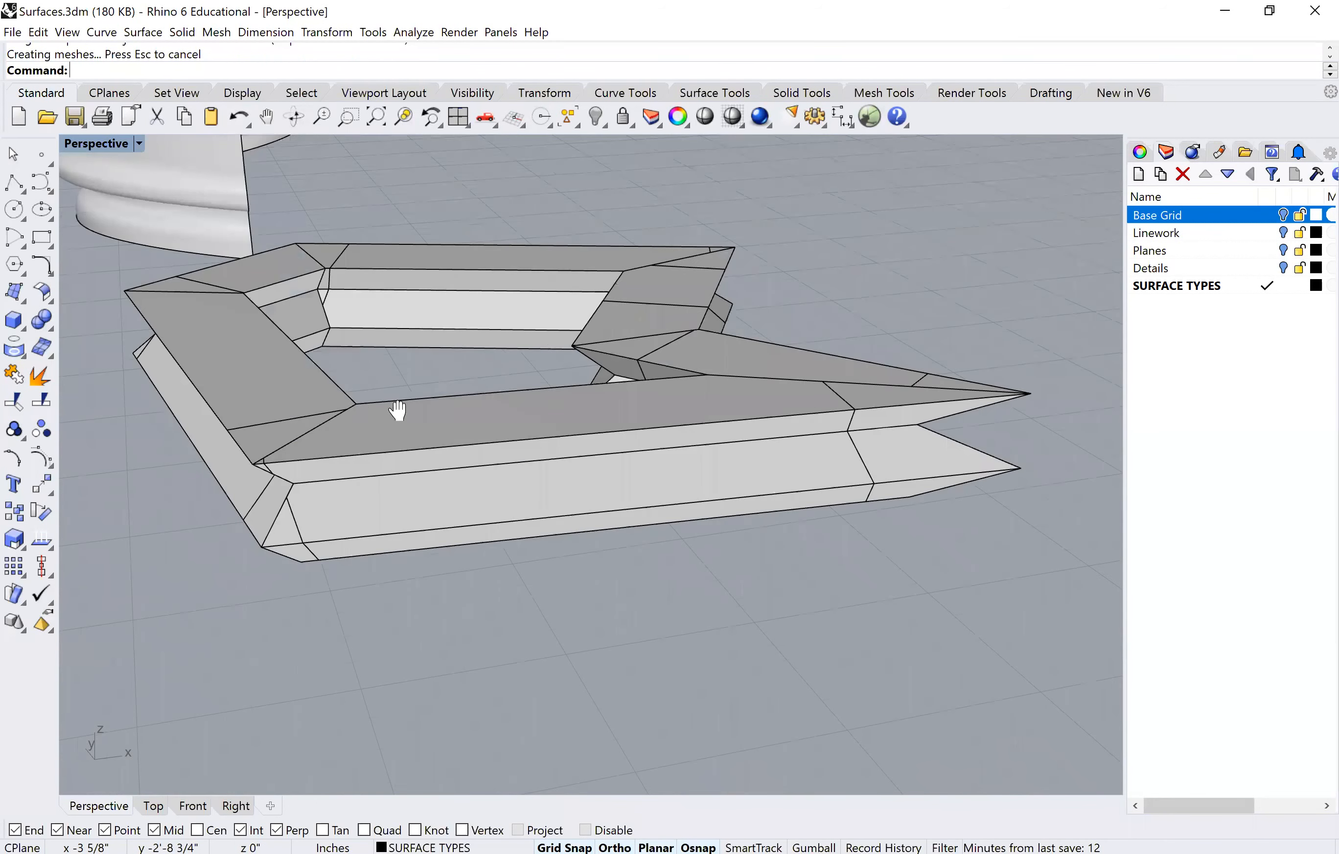
scroll(488, 295, "down", 5)
right_click_drag(489, 295, 681, 299)
right_click_drag(609, 356, 685, 397)
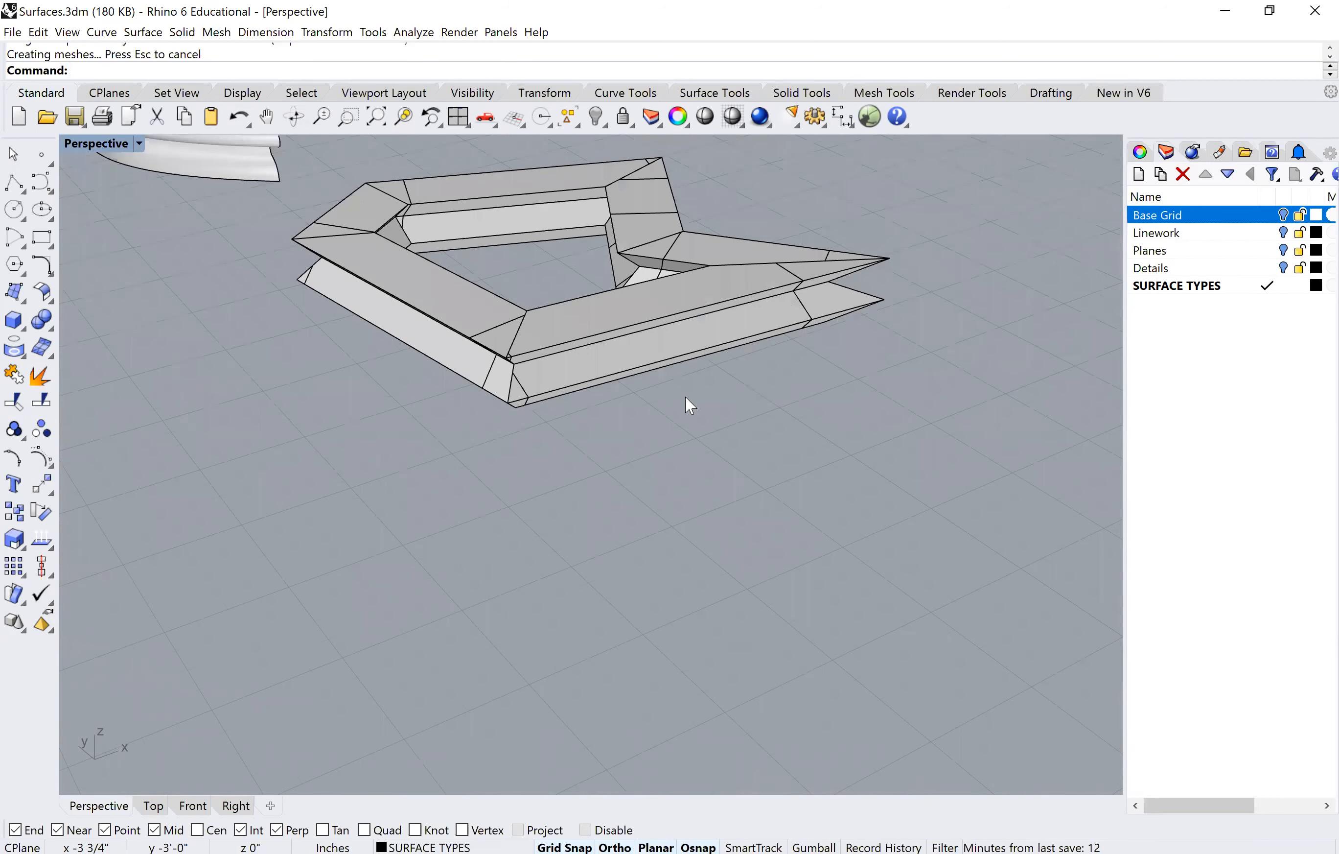
right_click_drag(686, 480, 775, 434)
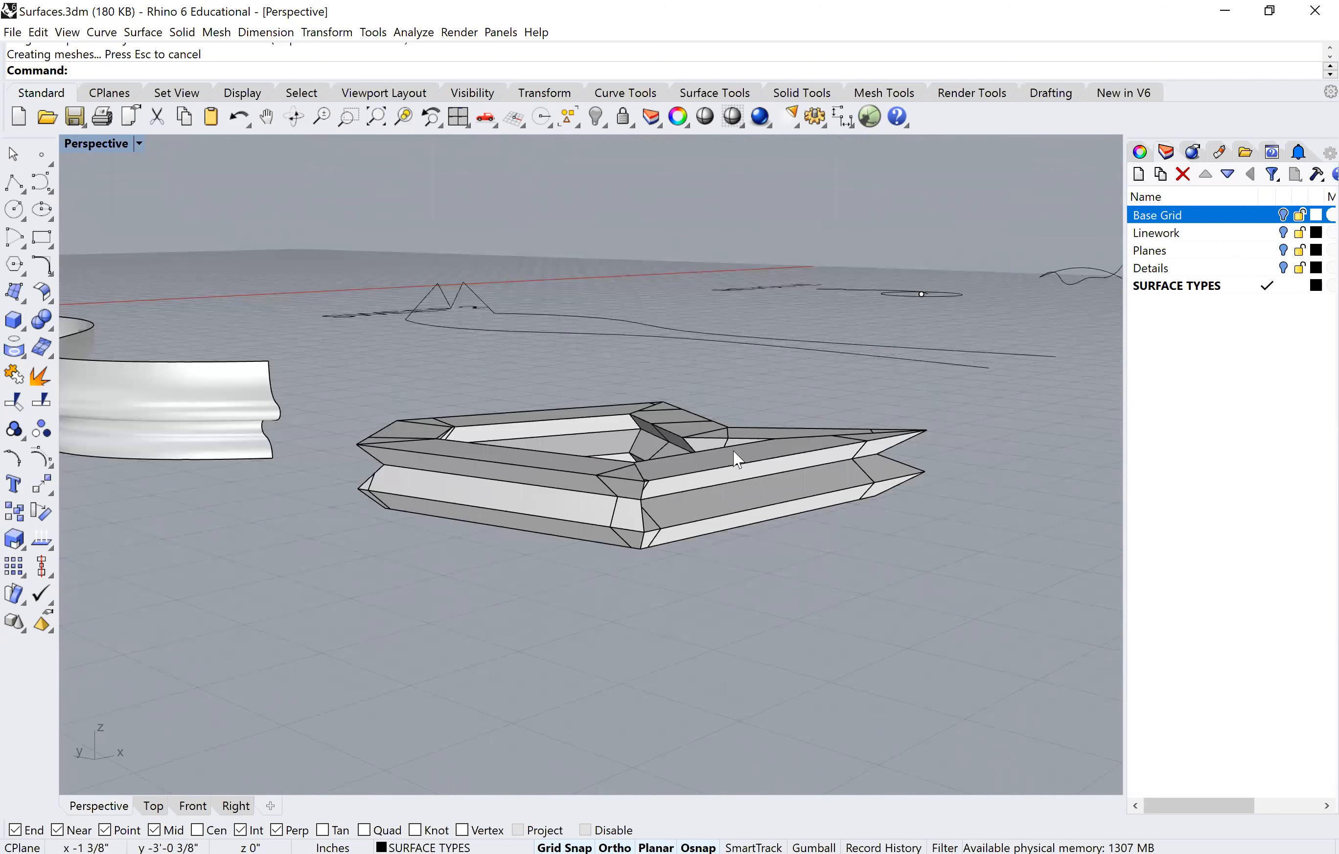
right_click_drag(631, 571, 601, 450)
right_click_drag(757, 432, 787, 453)
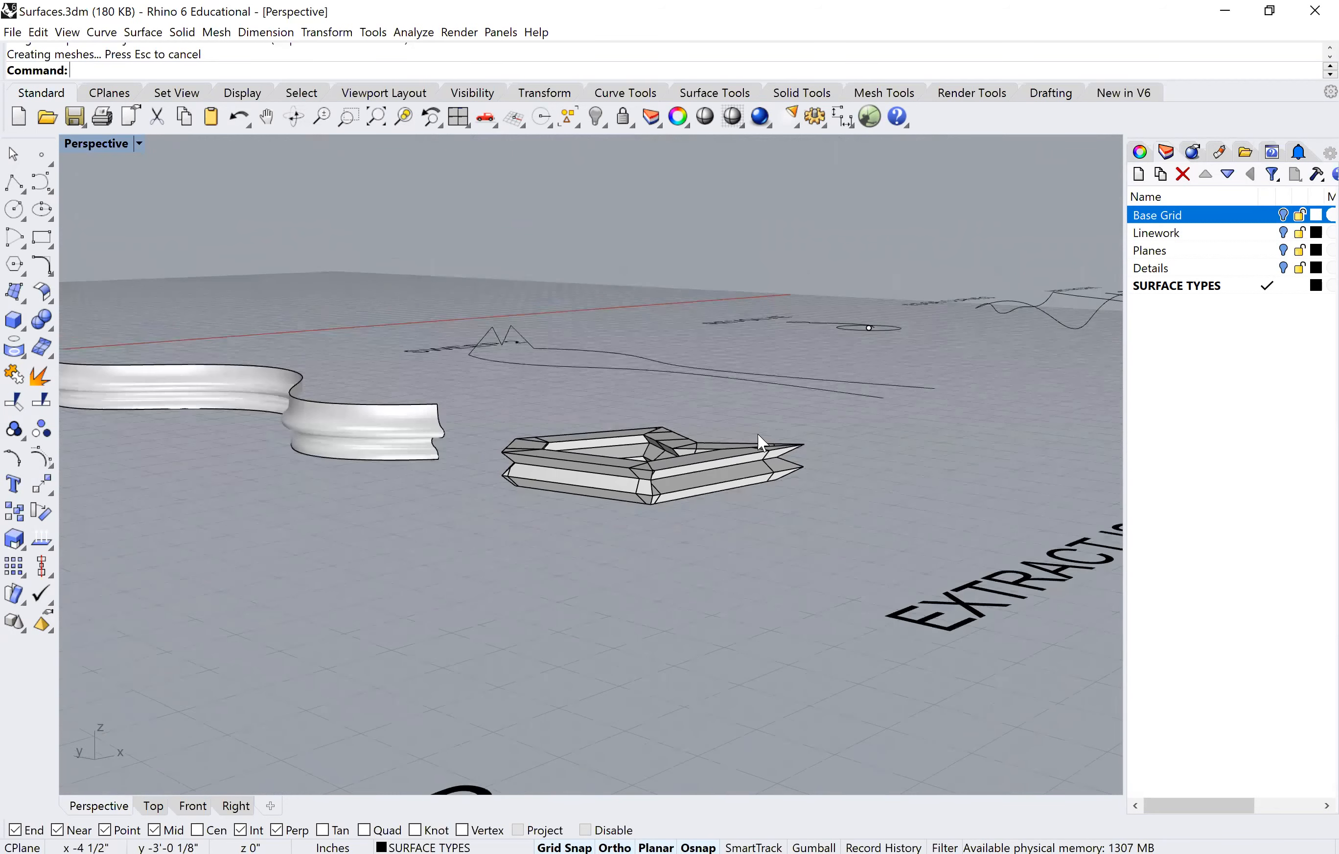
right_click_drag(700, 462, 602, 479)
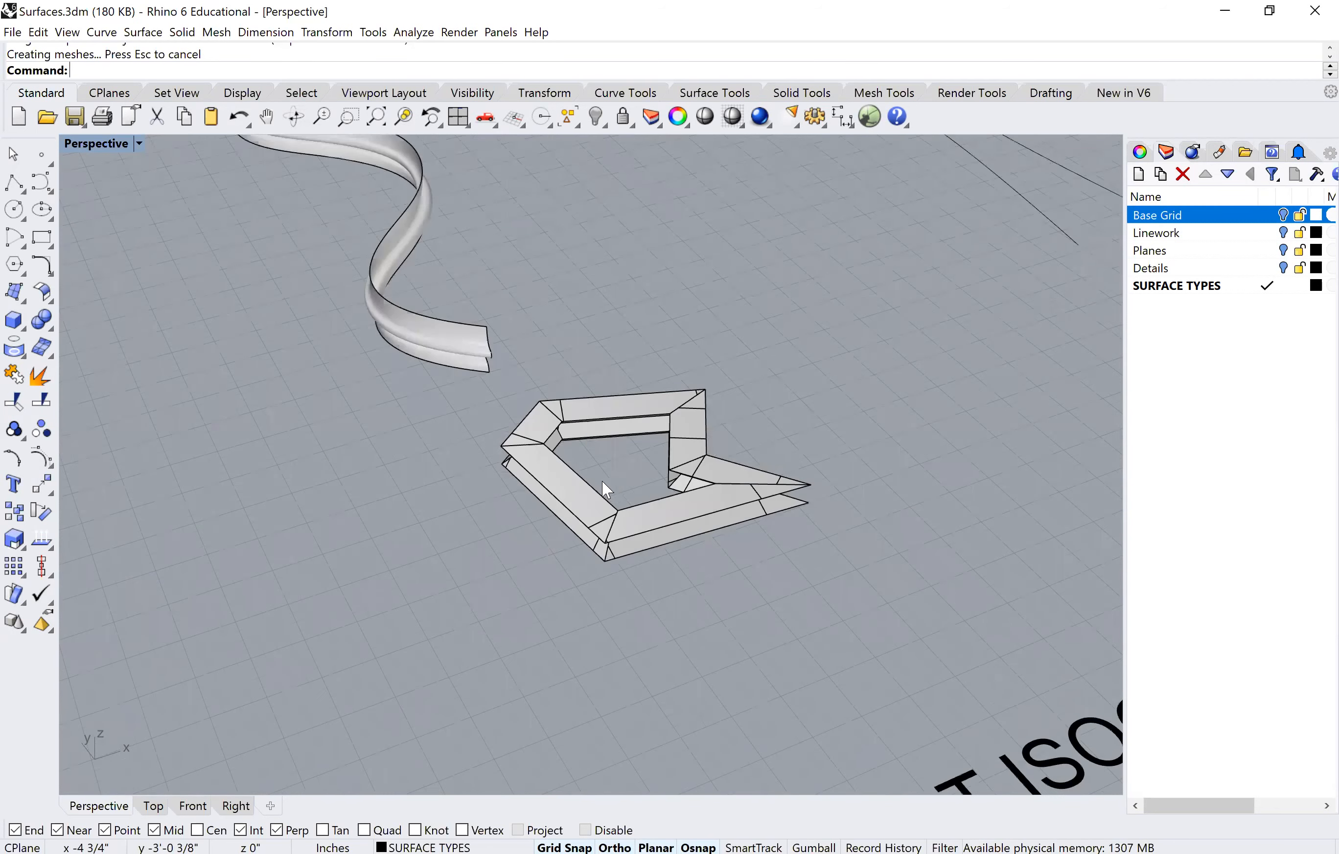
Step: Look over the finished SWEEP 1 surfaces and the neighbouring open curves of the SWEEP 2 example
scroll(680, 347, "down", 5)
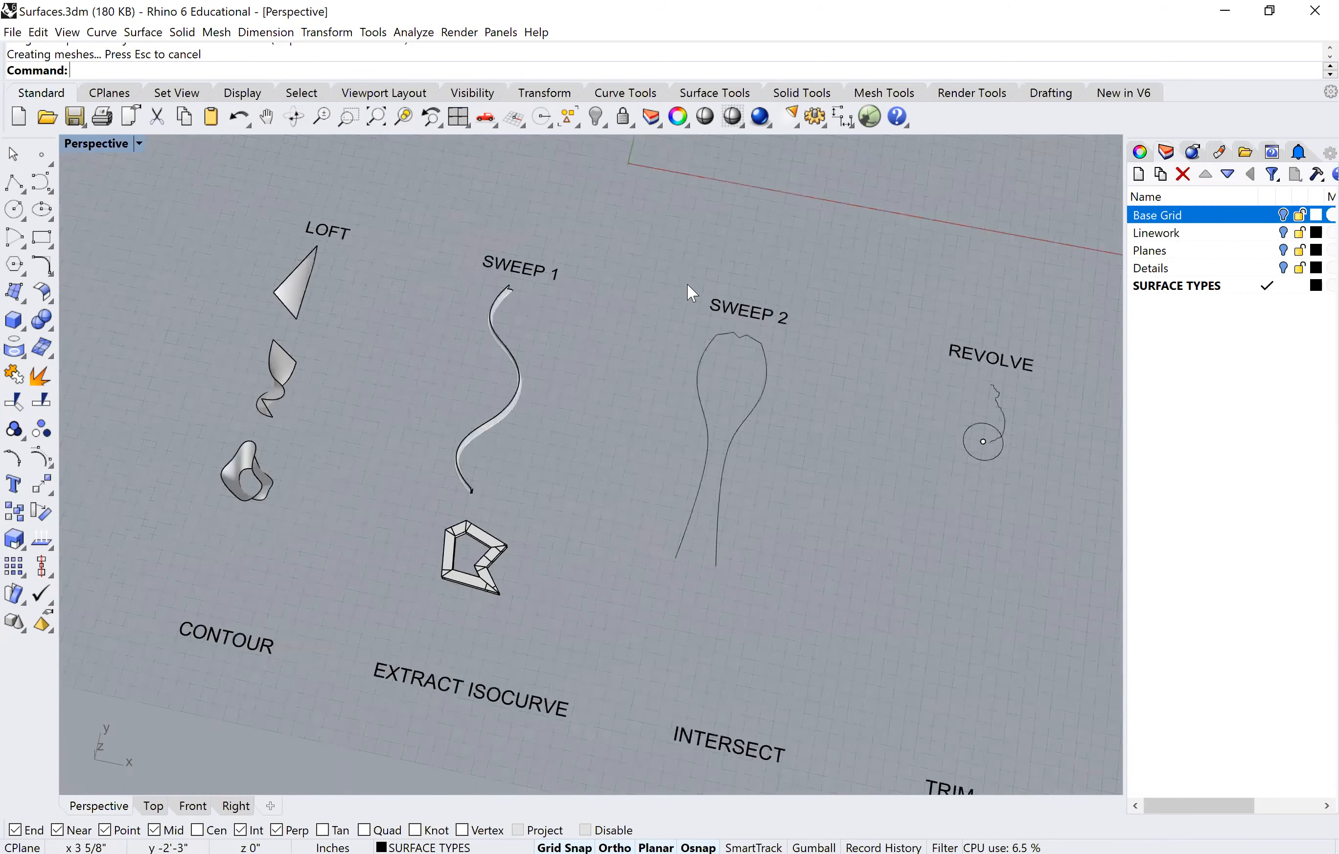
right_click_drag(593, 397, 452, 296)
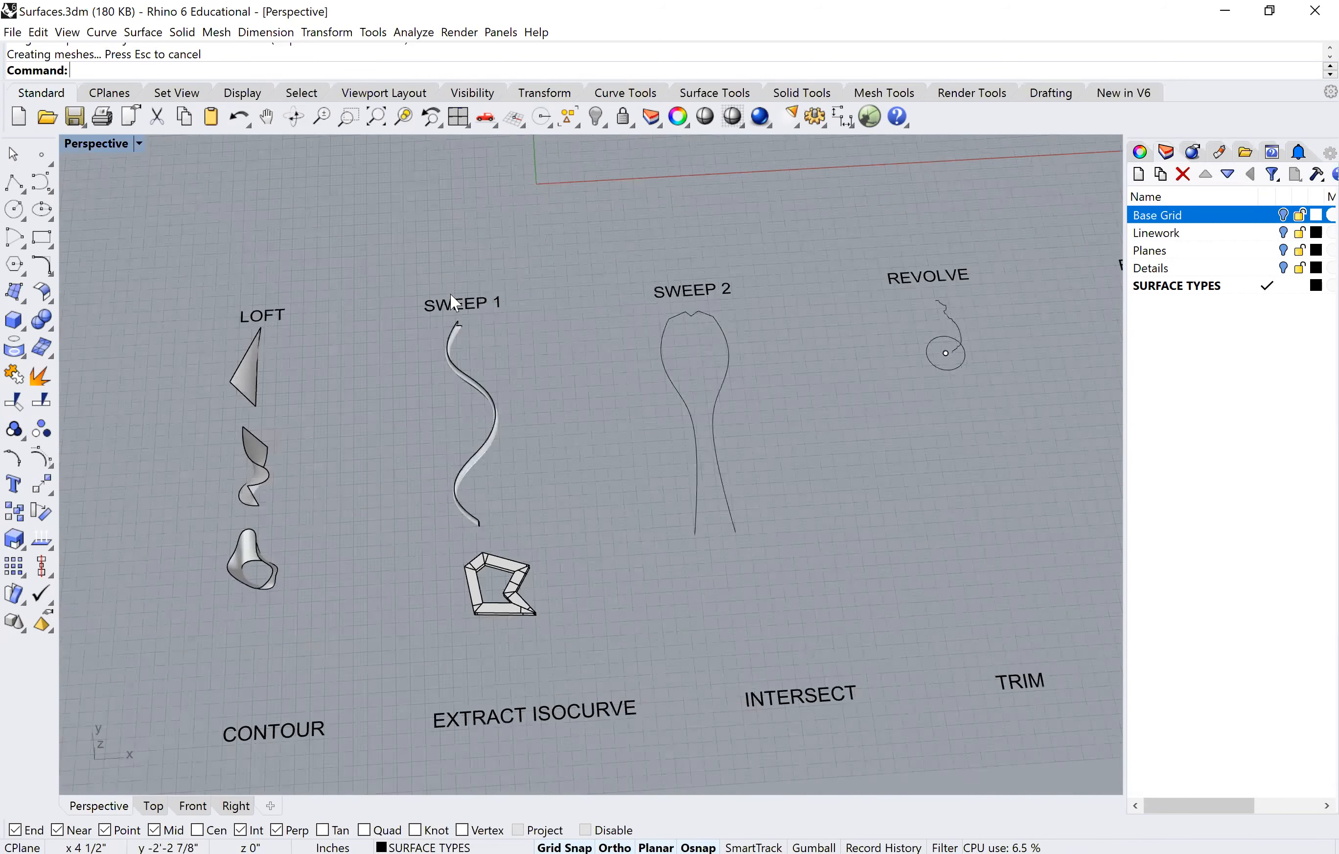
scroll(488, 340, "up", 2)
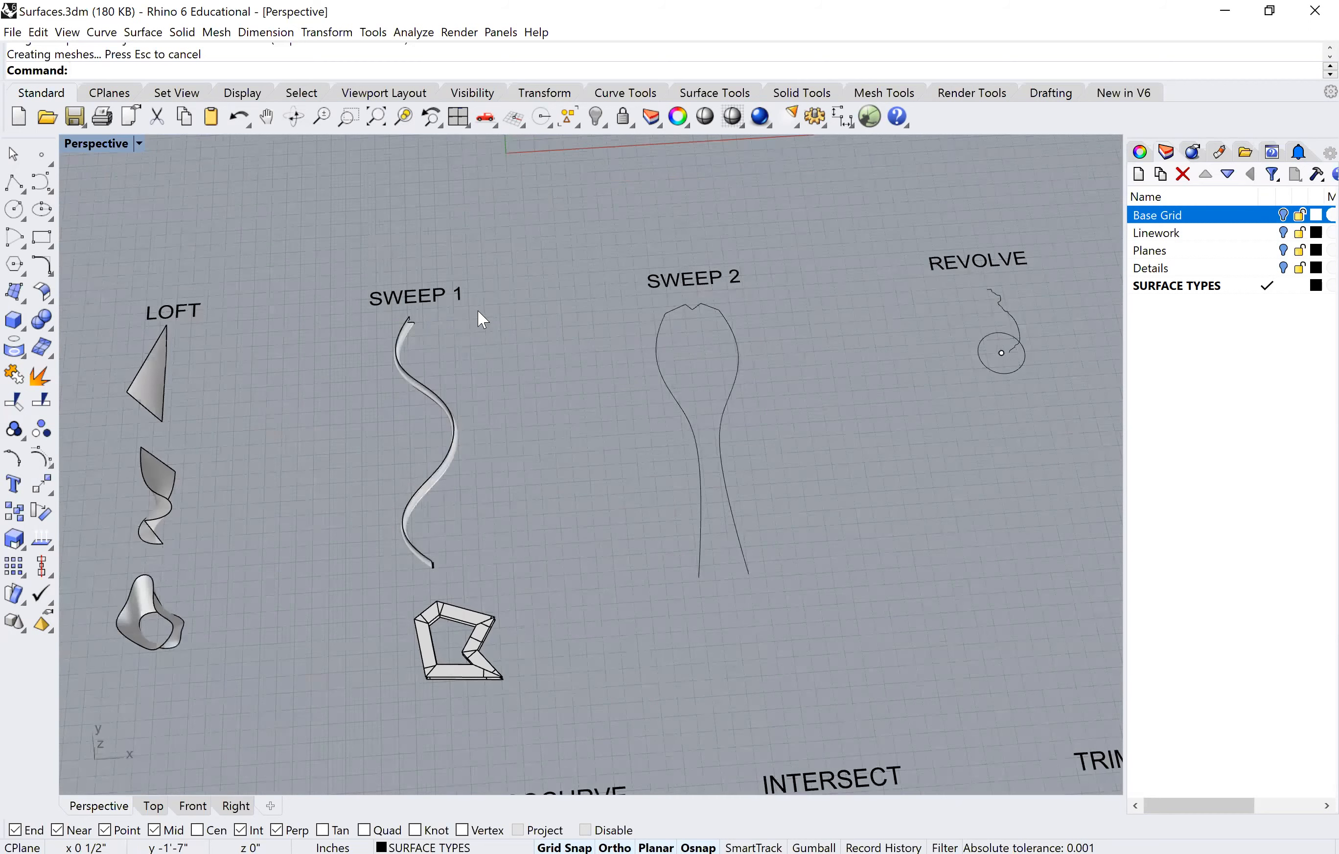
right_click_drag(506, 426, 560, 411, "shift")
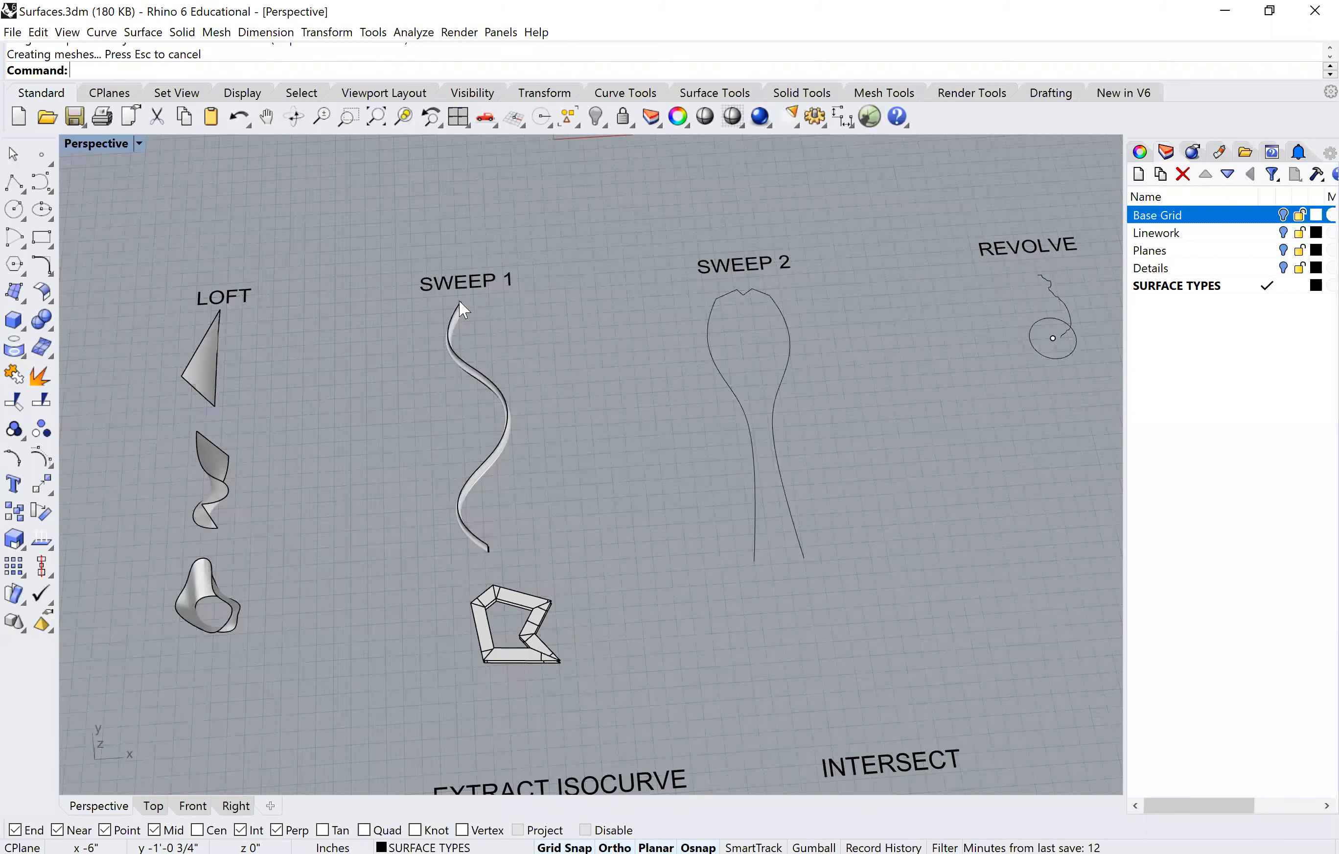
scroll(459, 302, "up", 2)
scroll(616, 323, "up", 1)
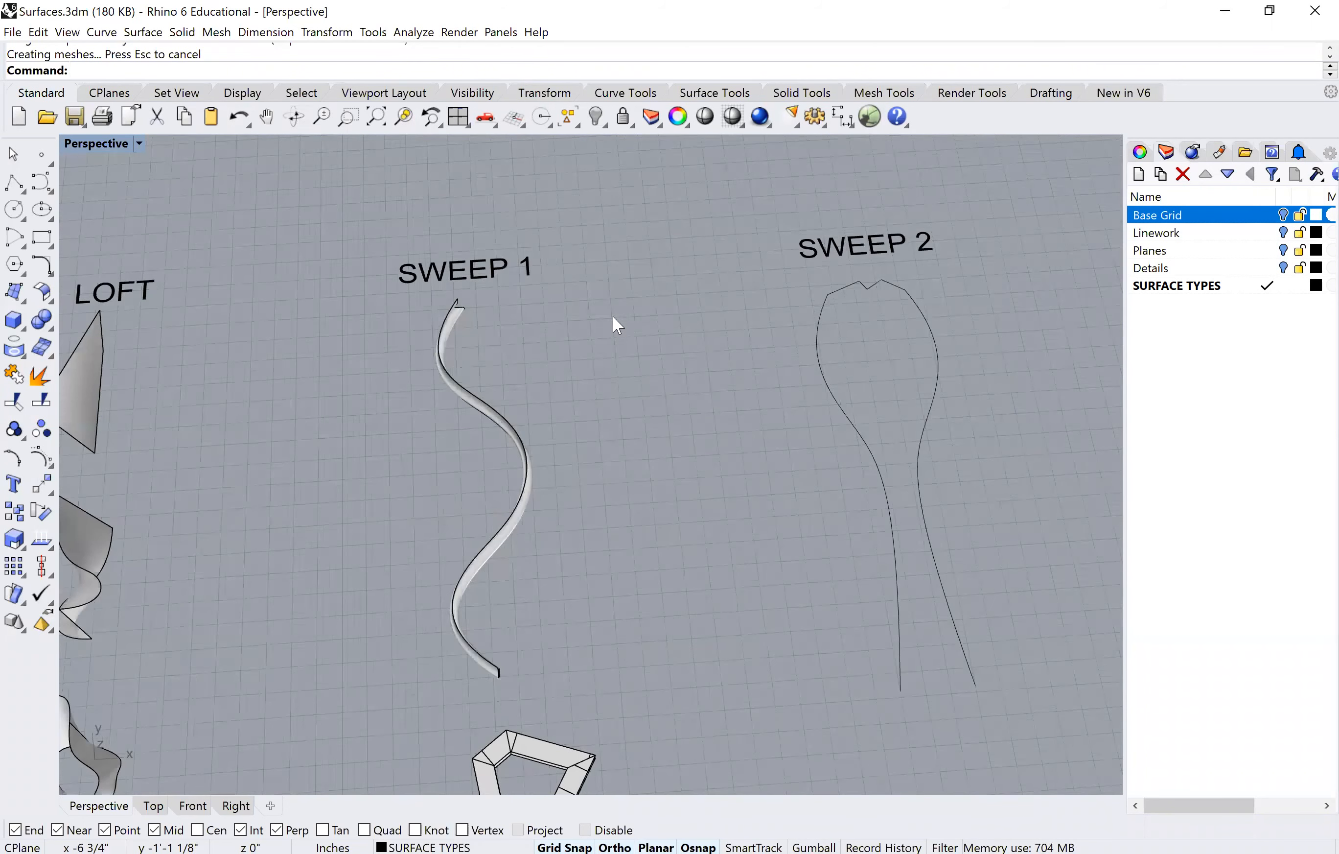
scroll(673, 302, "down", 1)
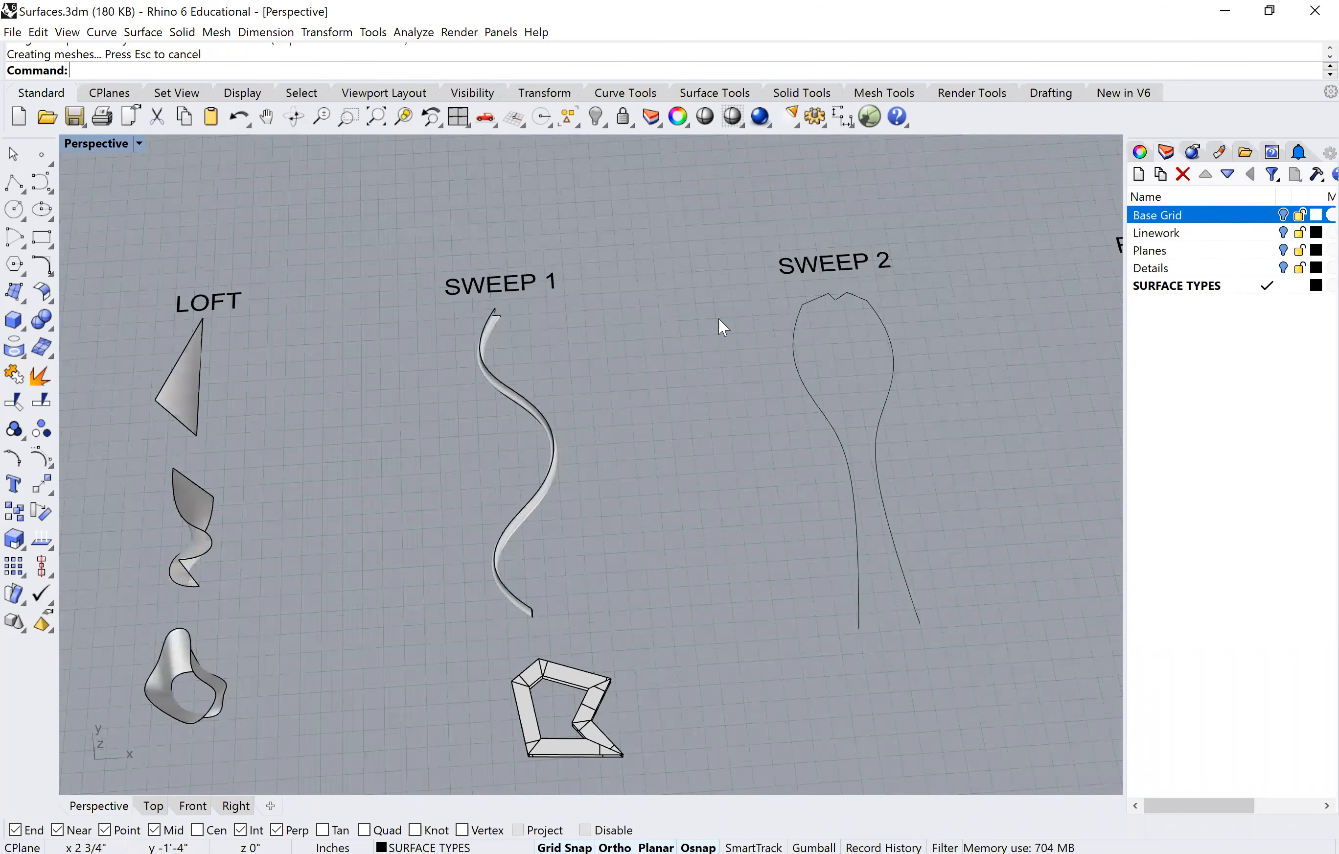
scroll(718, 317, "down", 1)
scroll(655, 268, "up", 1)
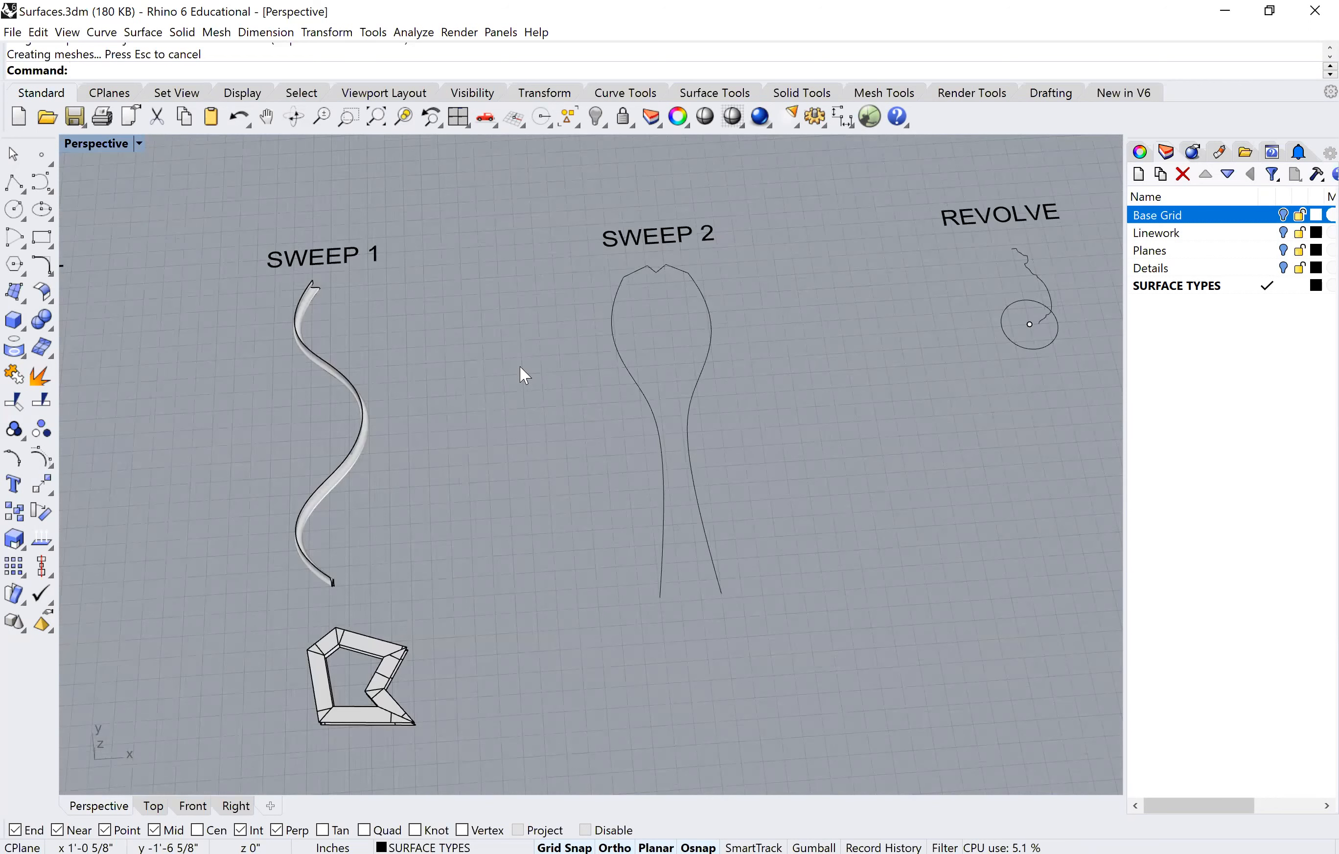
Step: Examine the SWEEP 2 rails and zigzag cross section from several angles, inspecting the control points of a rail
right_click_drag(514, 359, 498, 371)
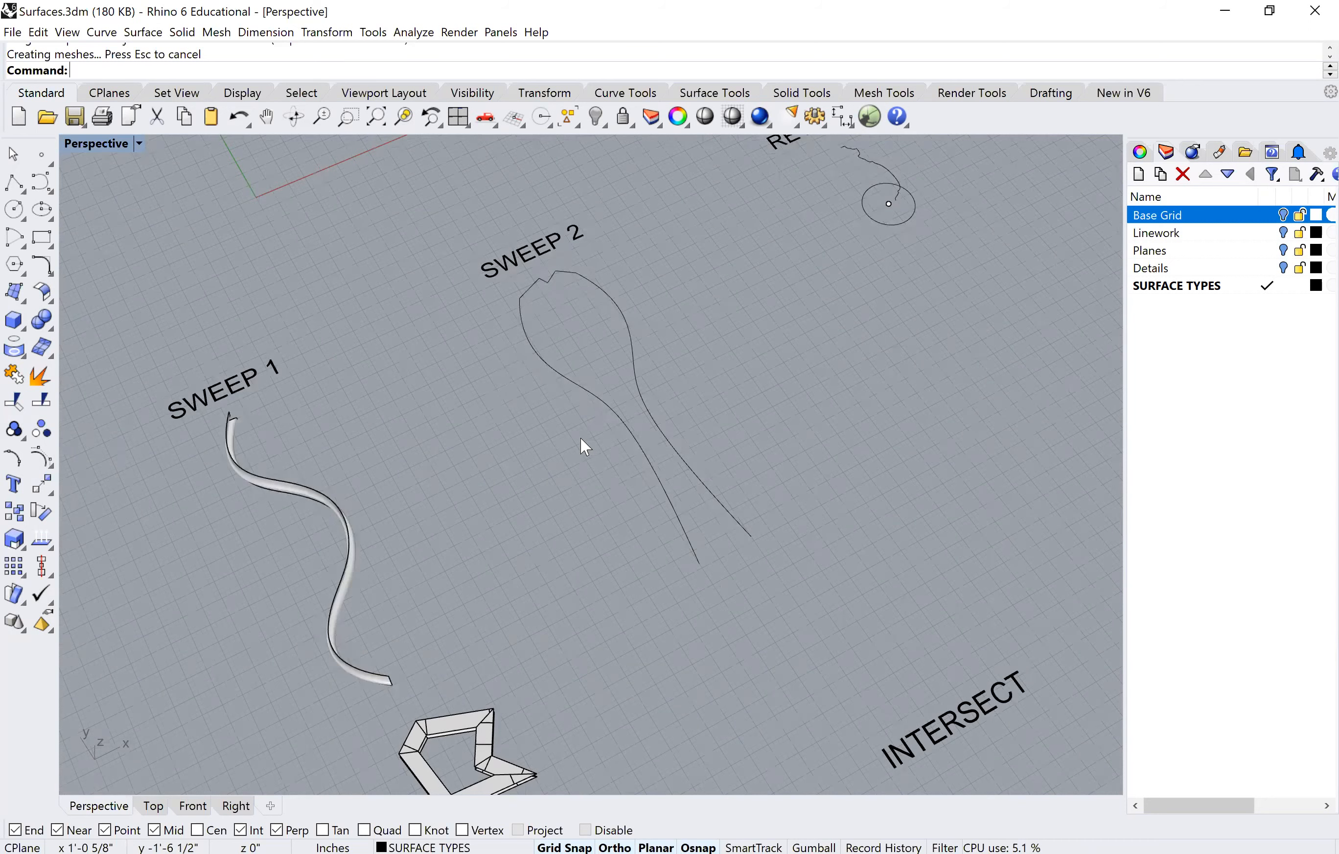
right_click_drag(613, 478, 510, 385)
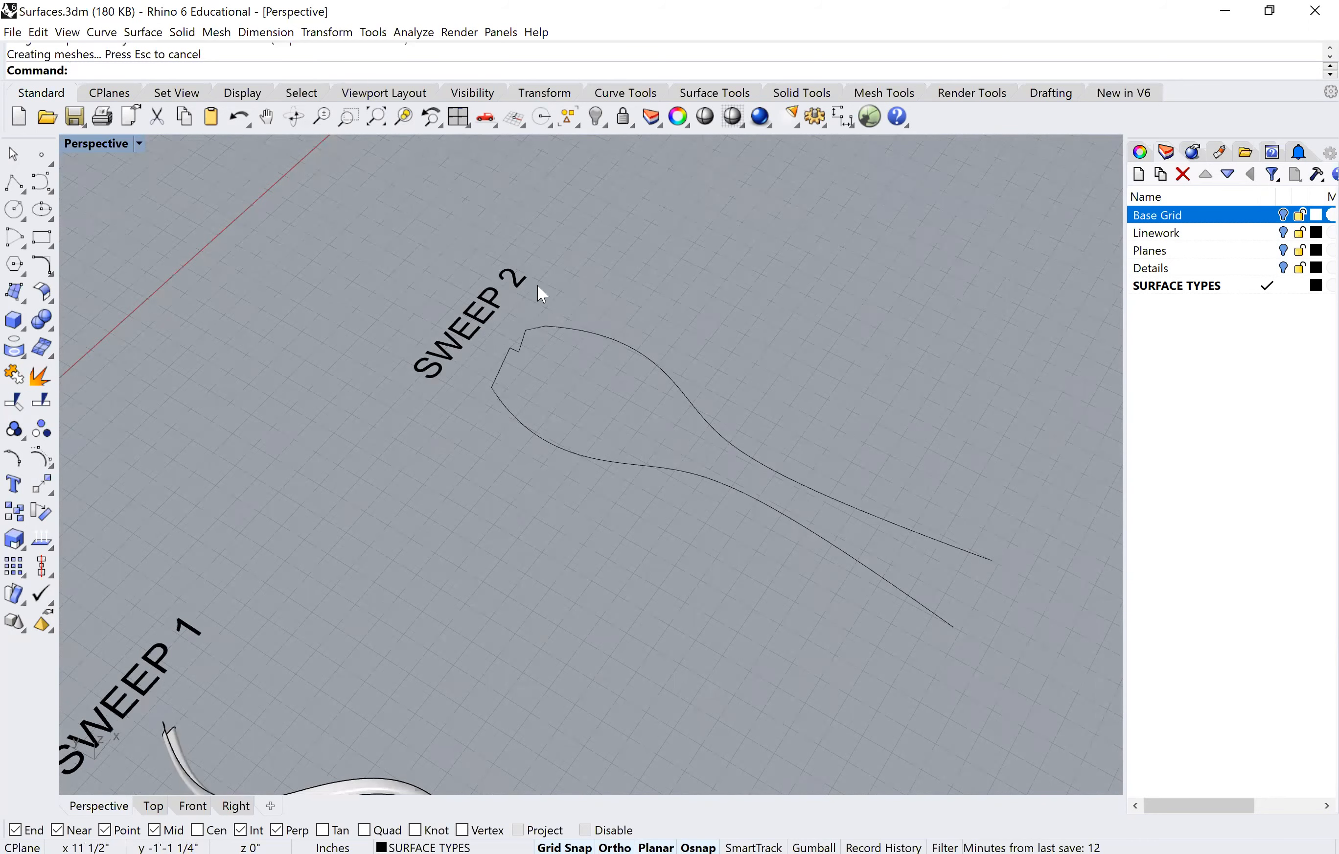
mouse_move(604, 316)
right_mouse_down()
mouse_move(588, 262)
mouse_move(635, 265)
mouse_move(623, 325)
right_mouse_up()
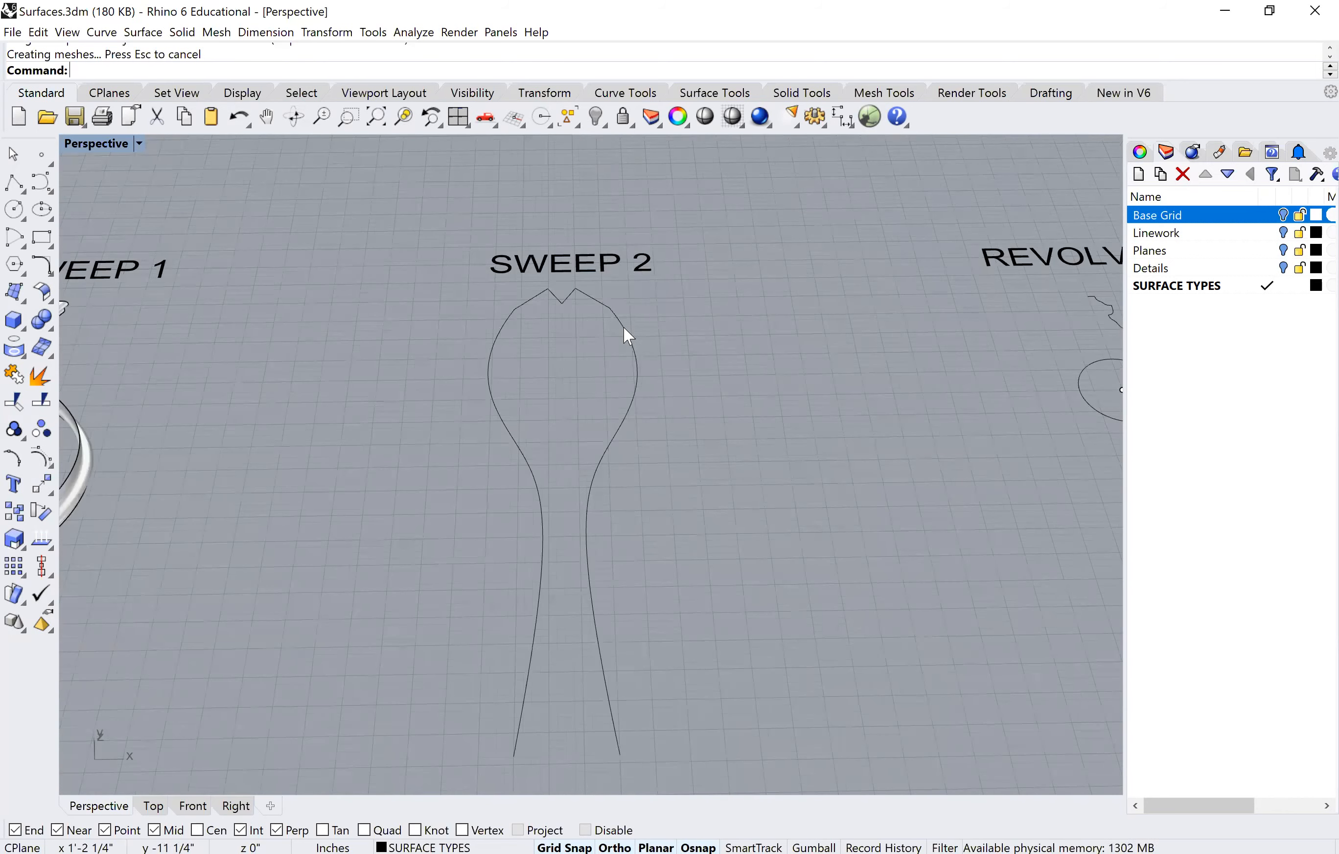
left_click(624, 328)
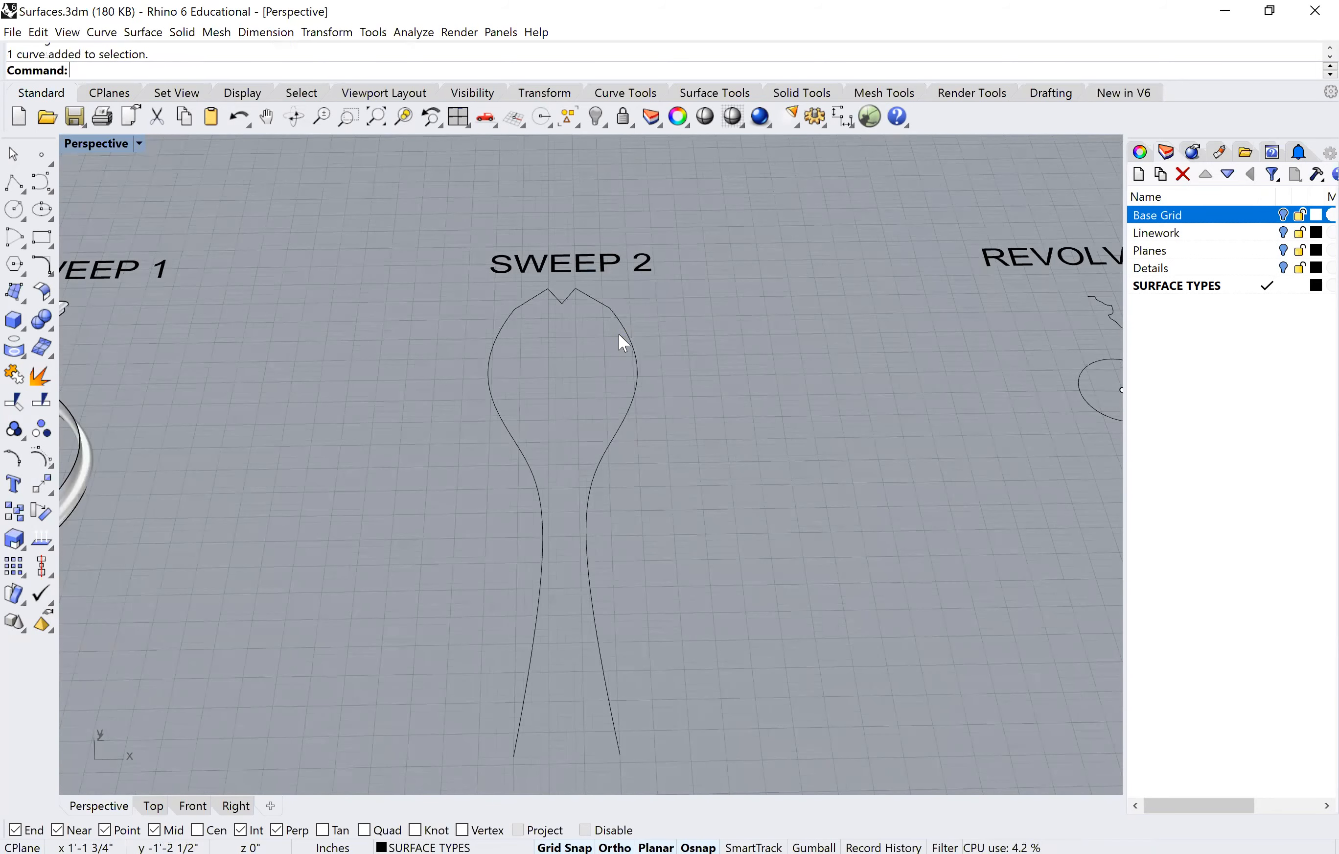
left_click(490, 373)
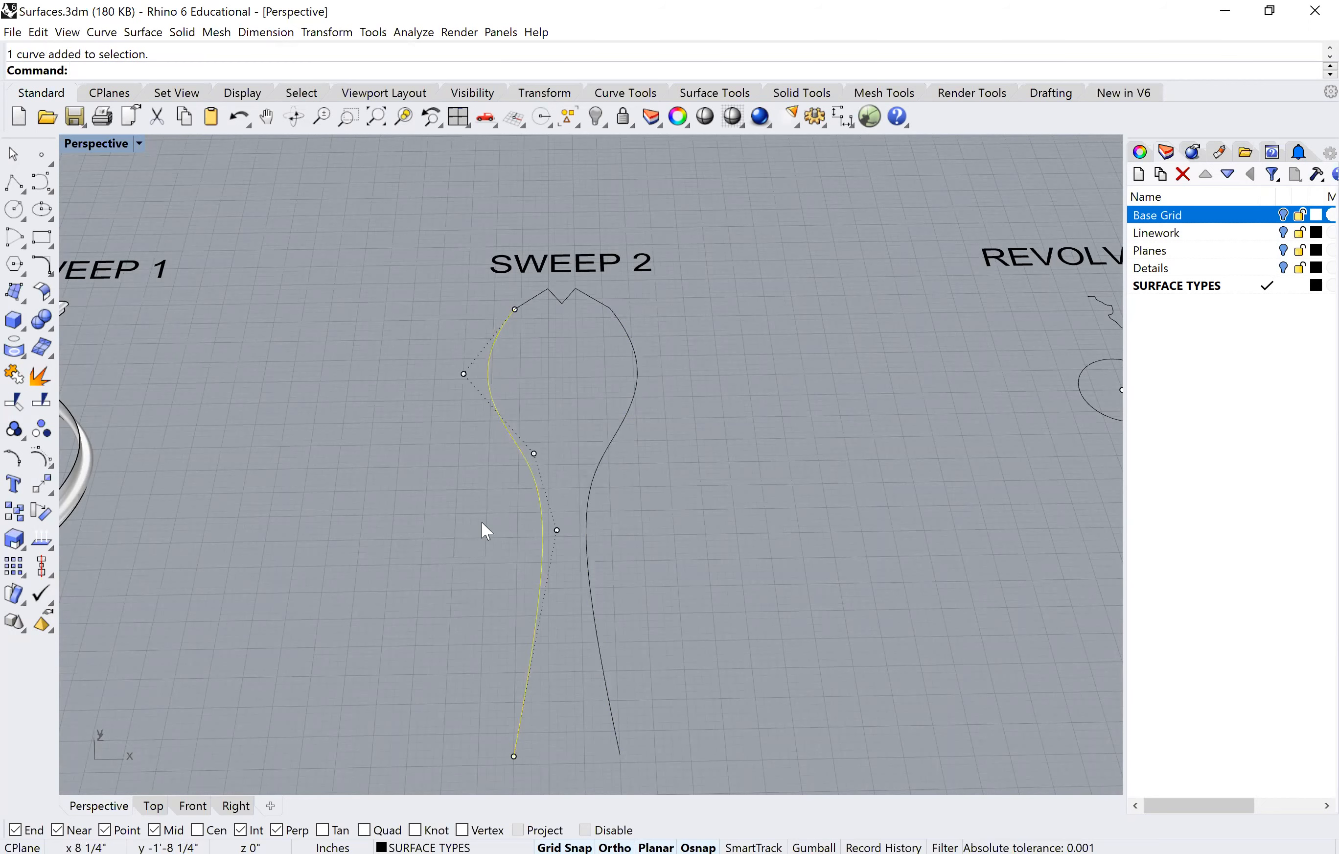
scroll(532, 521, "down", 5)
right_click_drag(550, 501, 538, 484)
key("Escape")
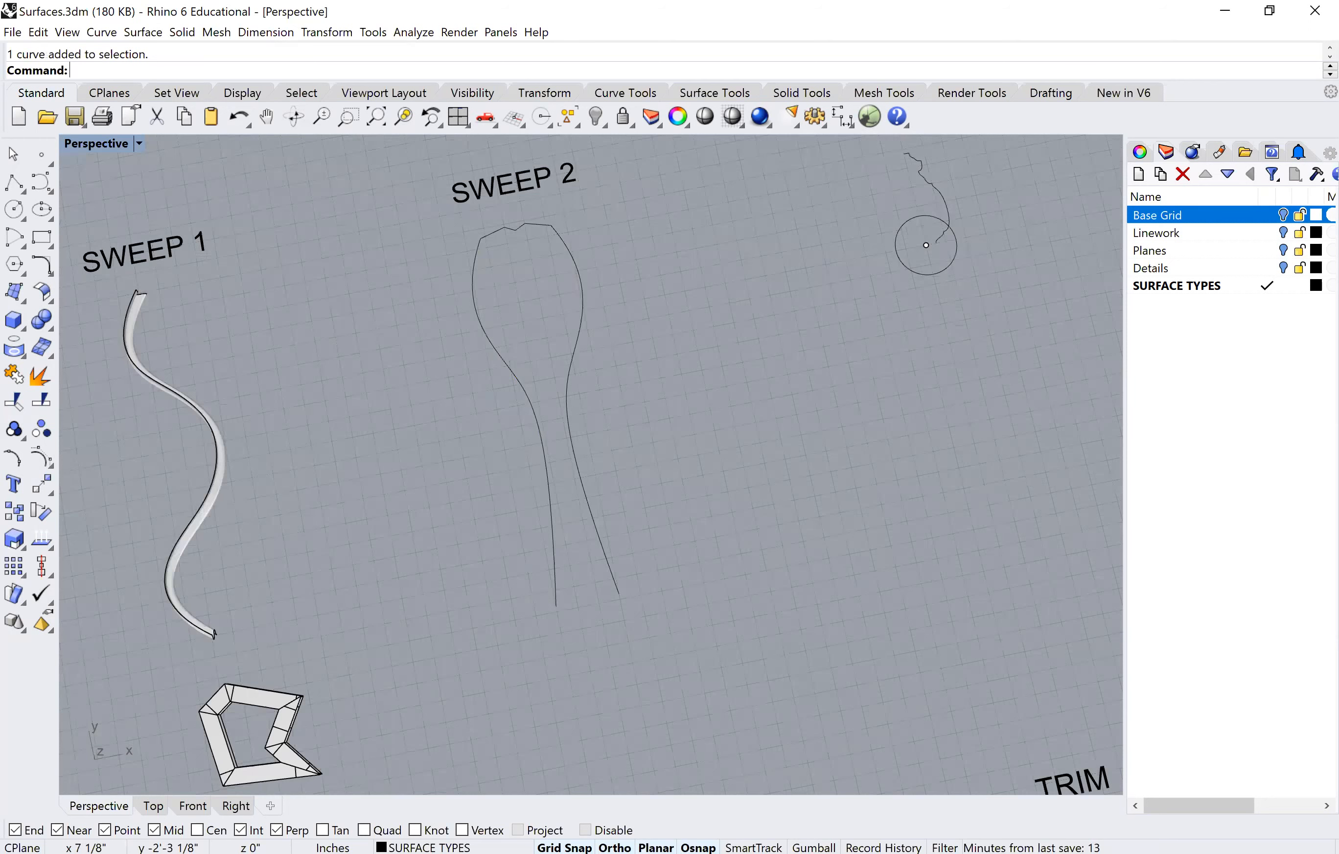
Step: Sweep the zigzag cross section along both SWEEP 2 rail curves with Sweep2, leaving the cross sections unchanged and Maintain height off
key("Home")
key("Return")
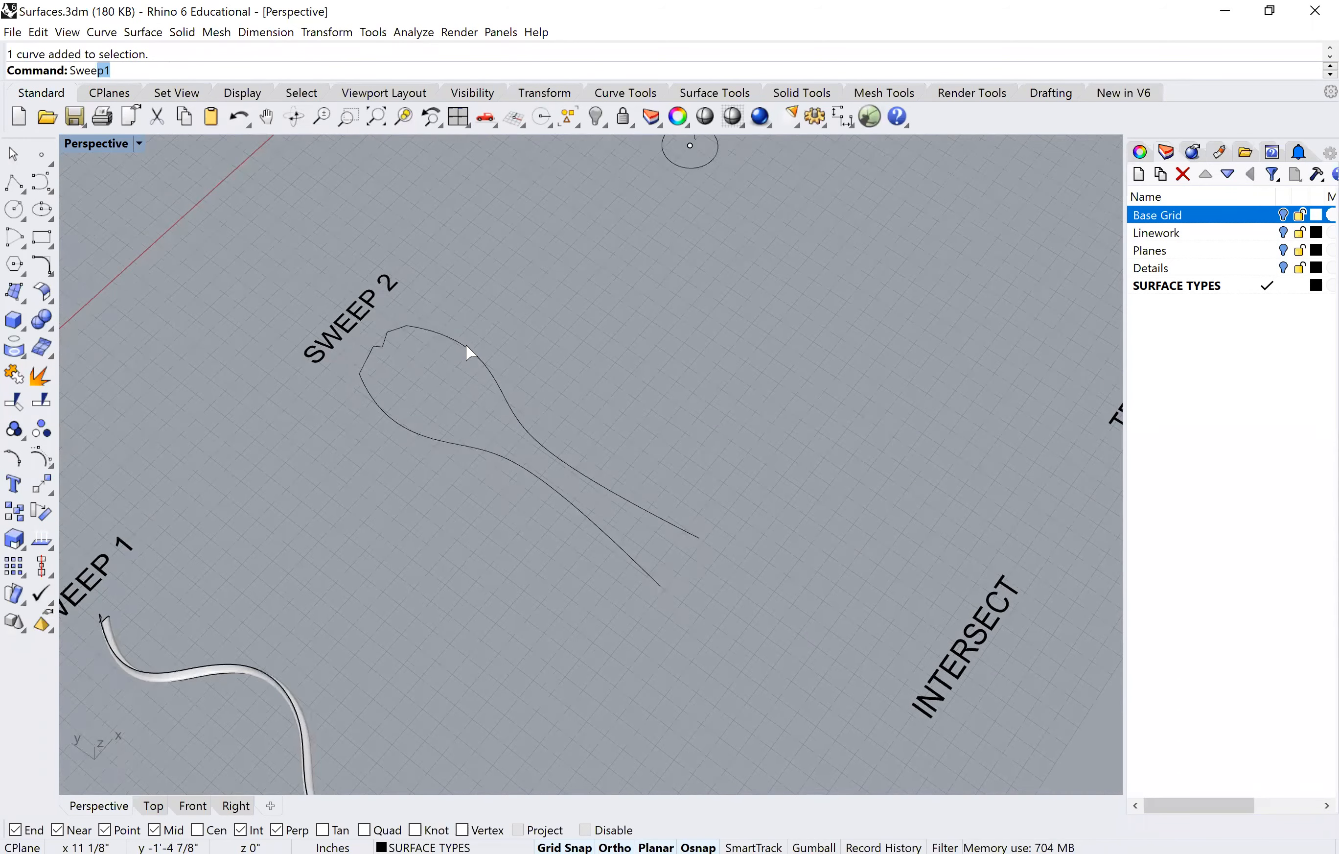
left_click(466, 343)
left_click(403, 428)
left_click(367, 356)
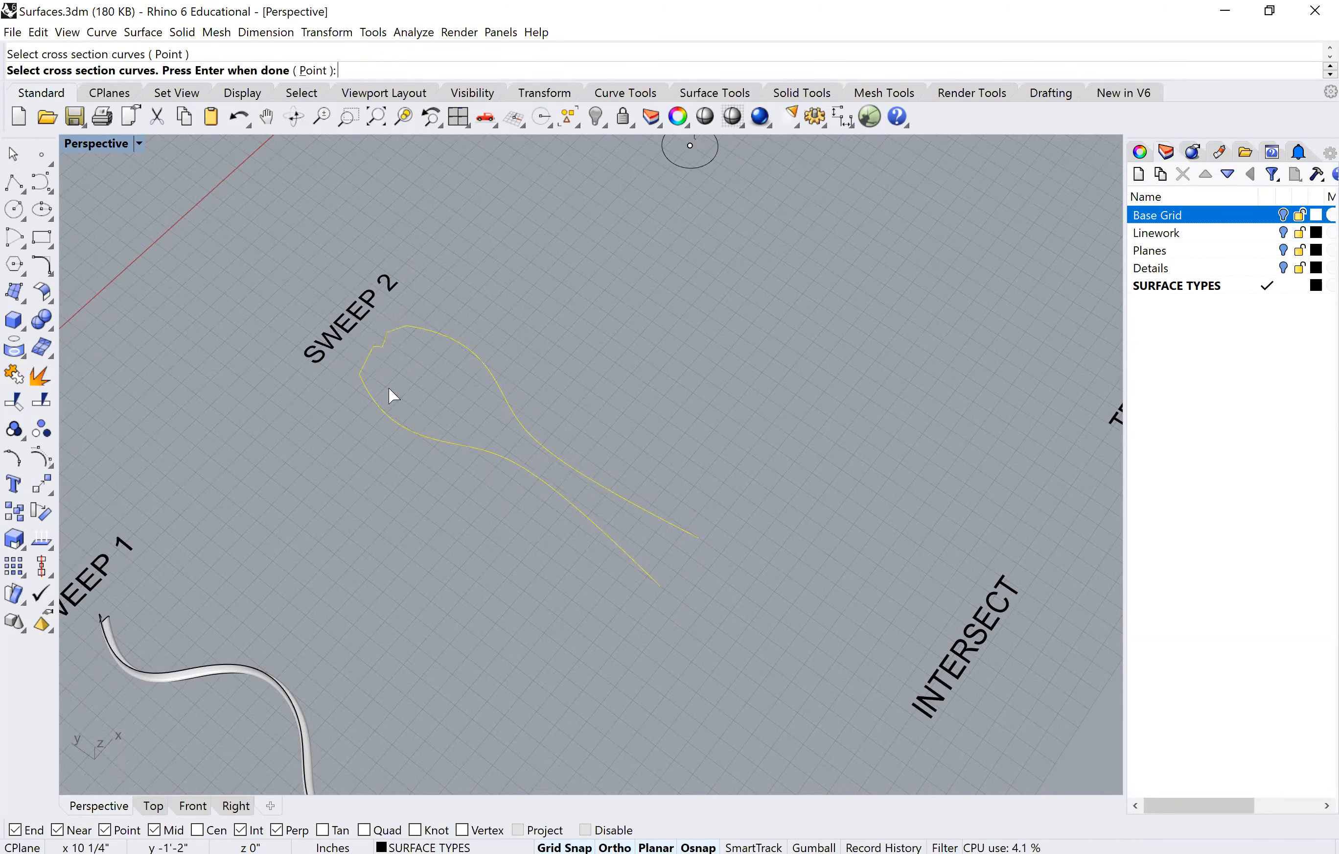
key("Return")
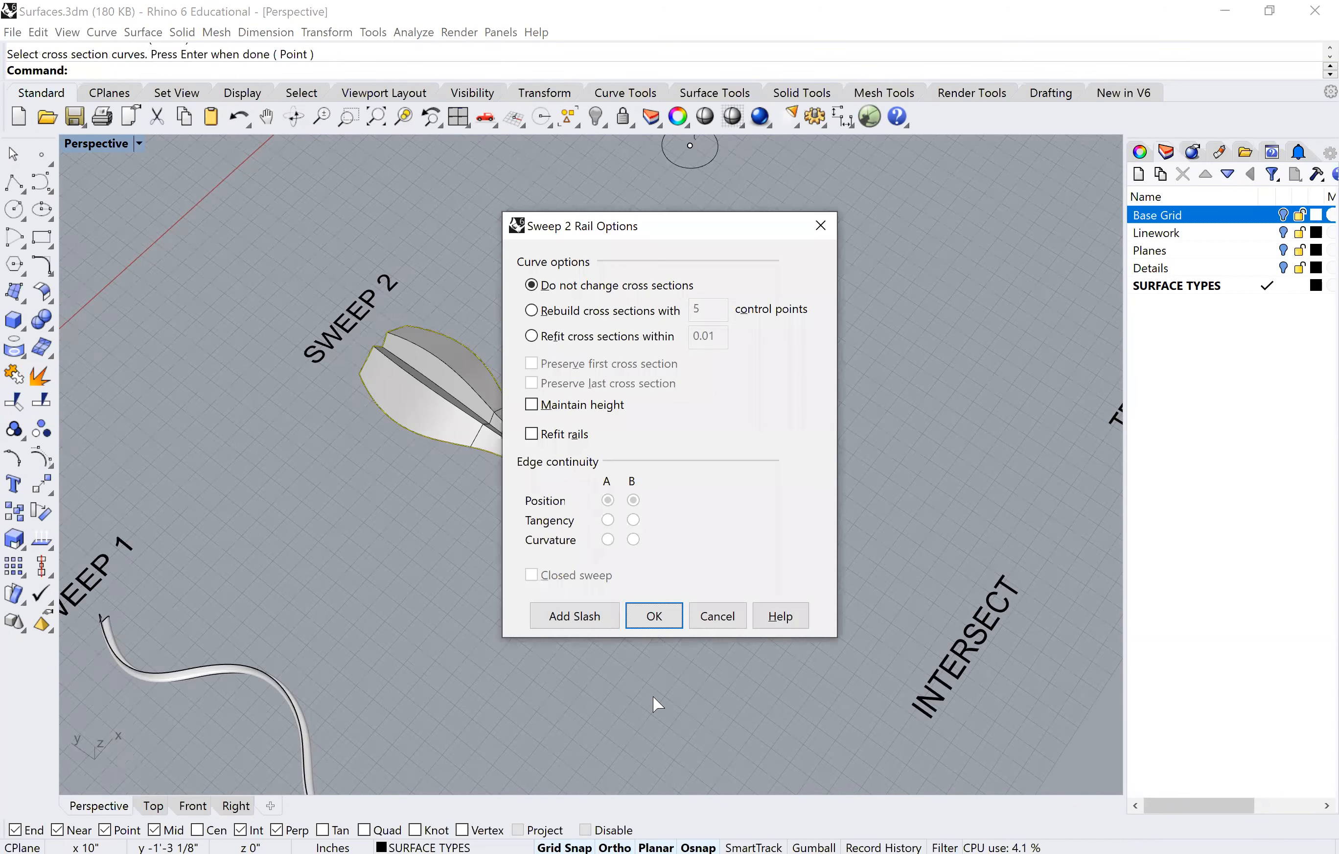
key("Return")
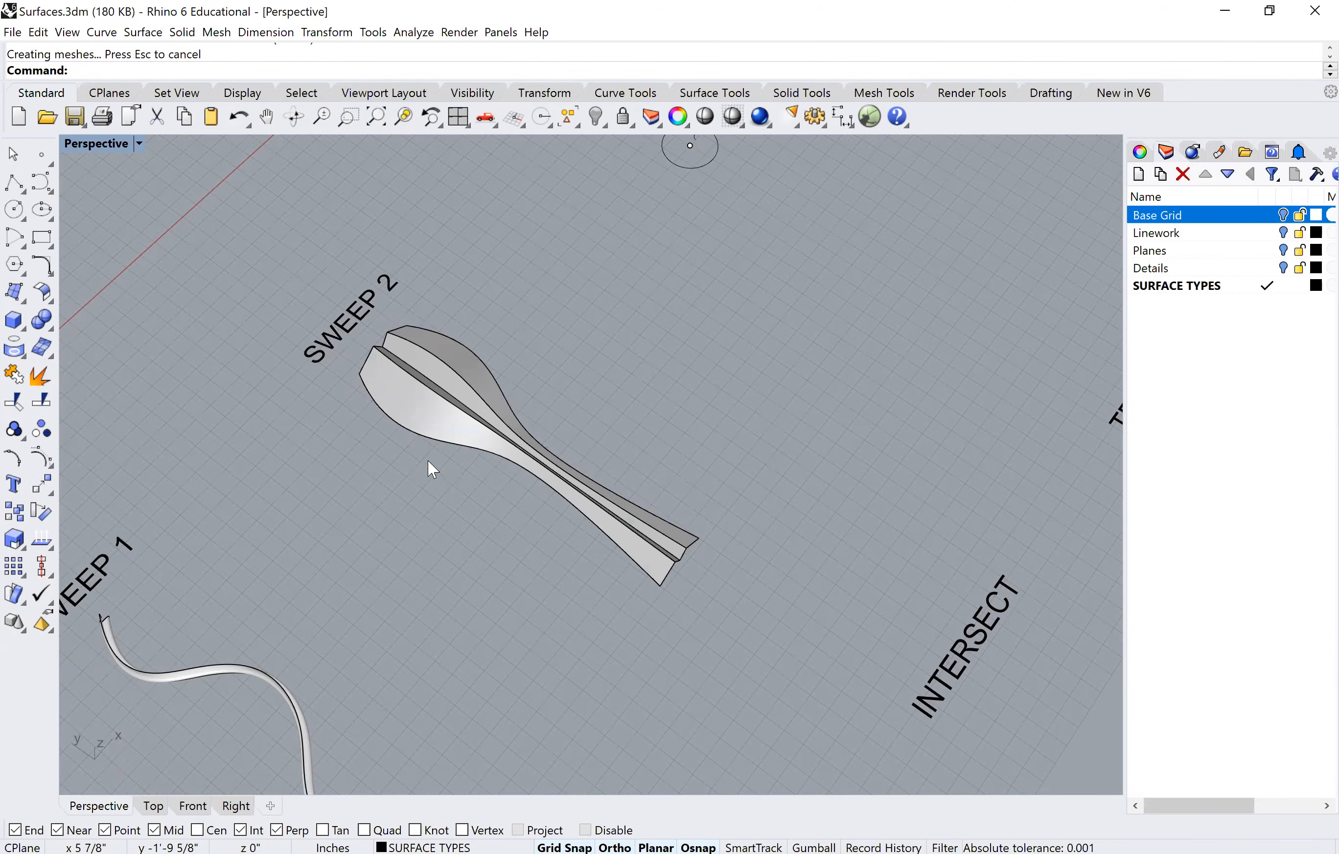
Step: Move the zigzag cross-section curve away from the wide end of the SWEEP 2 surface and delete it
right_click_drag(428, 461, 565, 460, "shift")
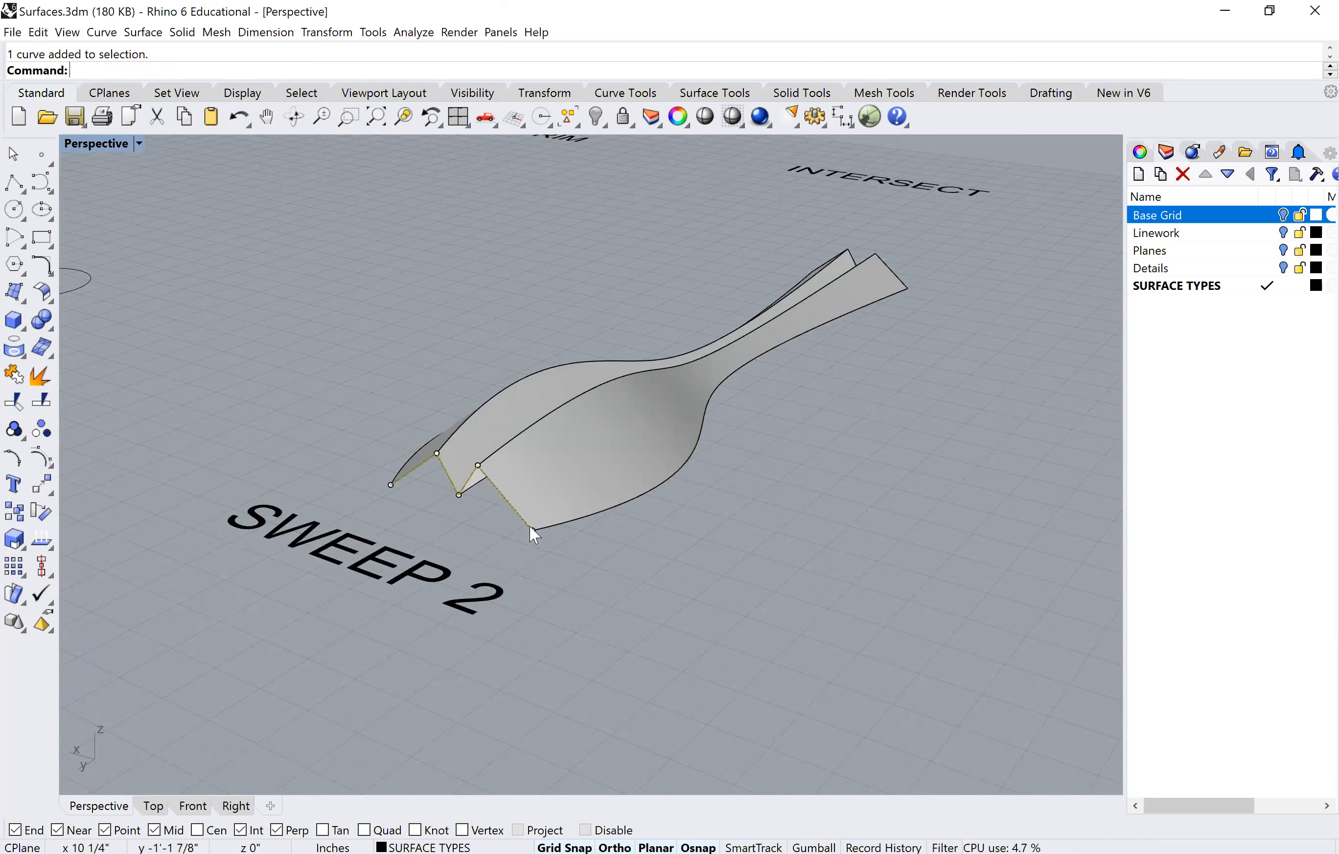
type("m")
key("Return")
left_click(623, 516)
left_click(651, 540)
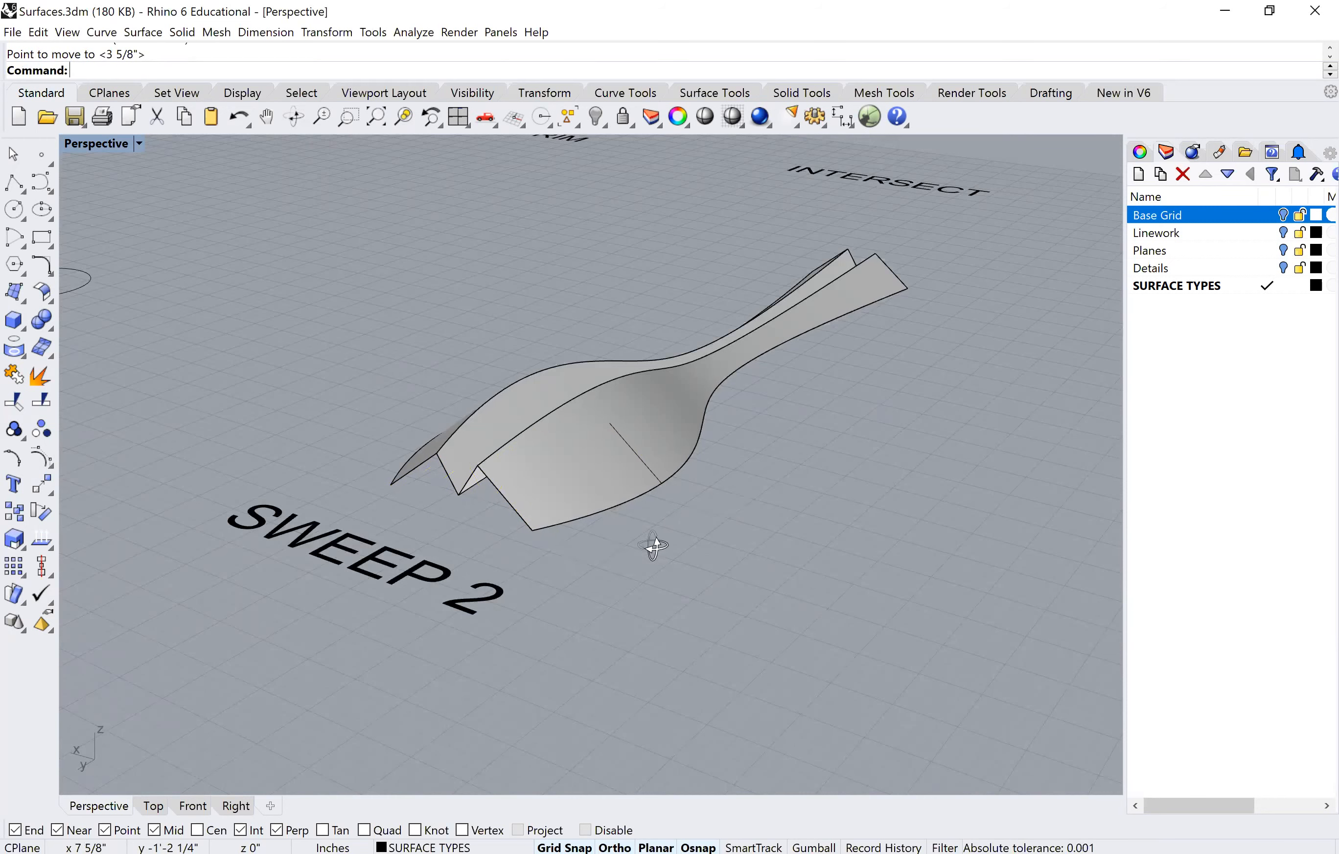
right_click_drag(693, 501, 587, 438)
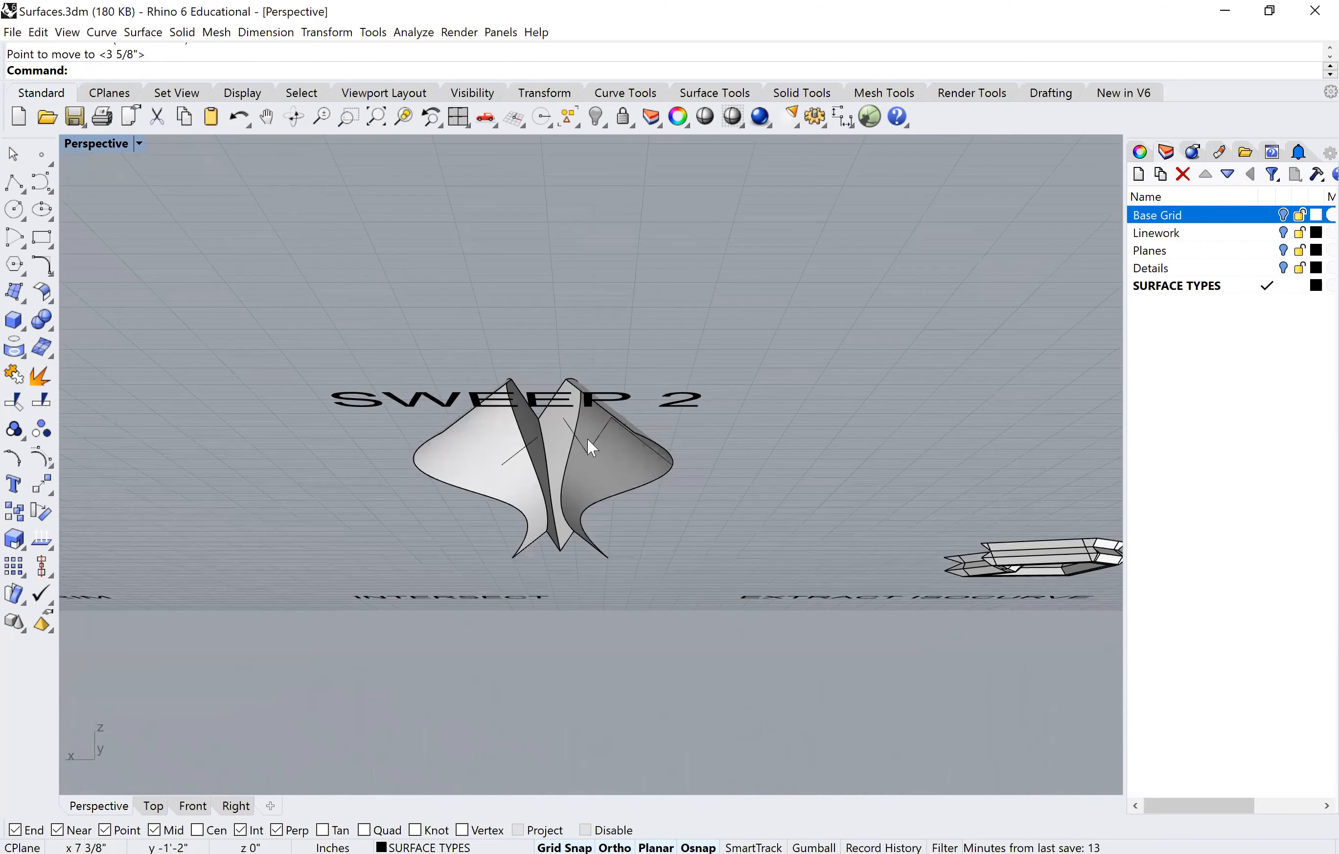
left_click(590, 437)
key("Delete")
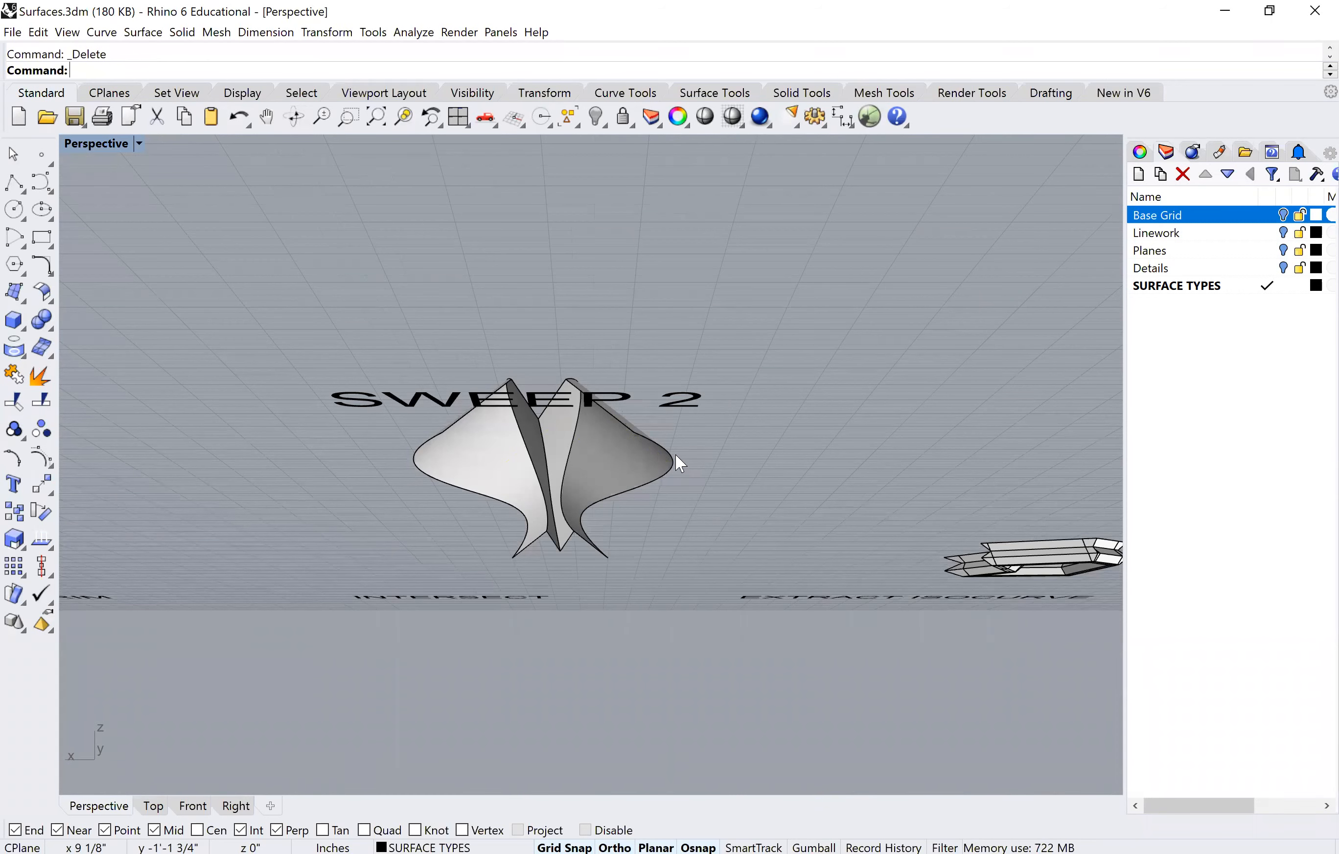
right_click_drag(674, 452, 543, 545)
right_click_drag(379, 347, 765, 418)
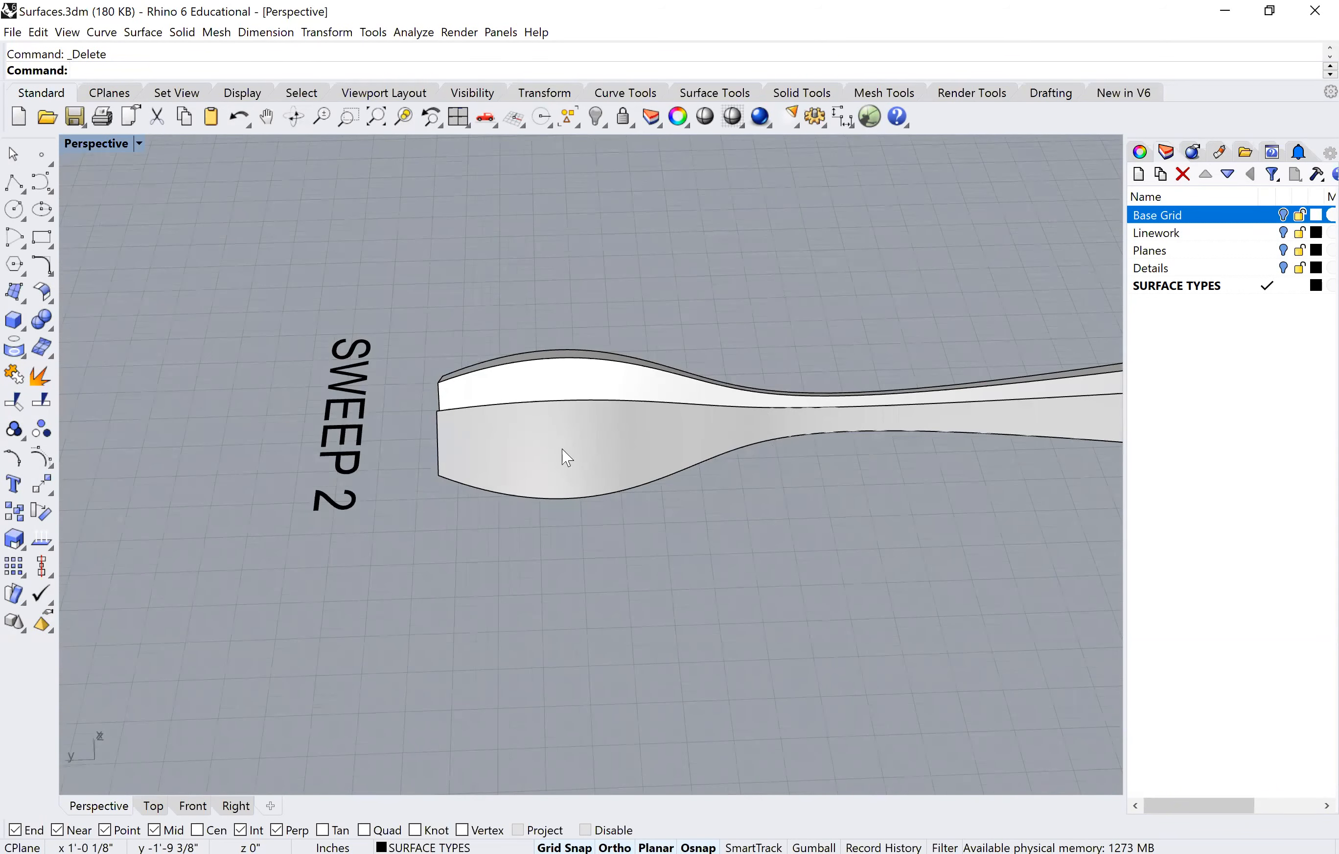
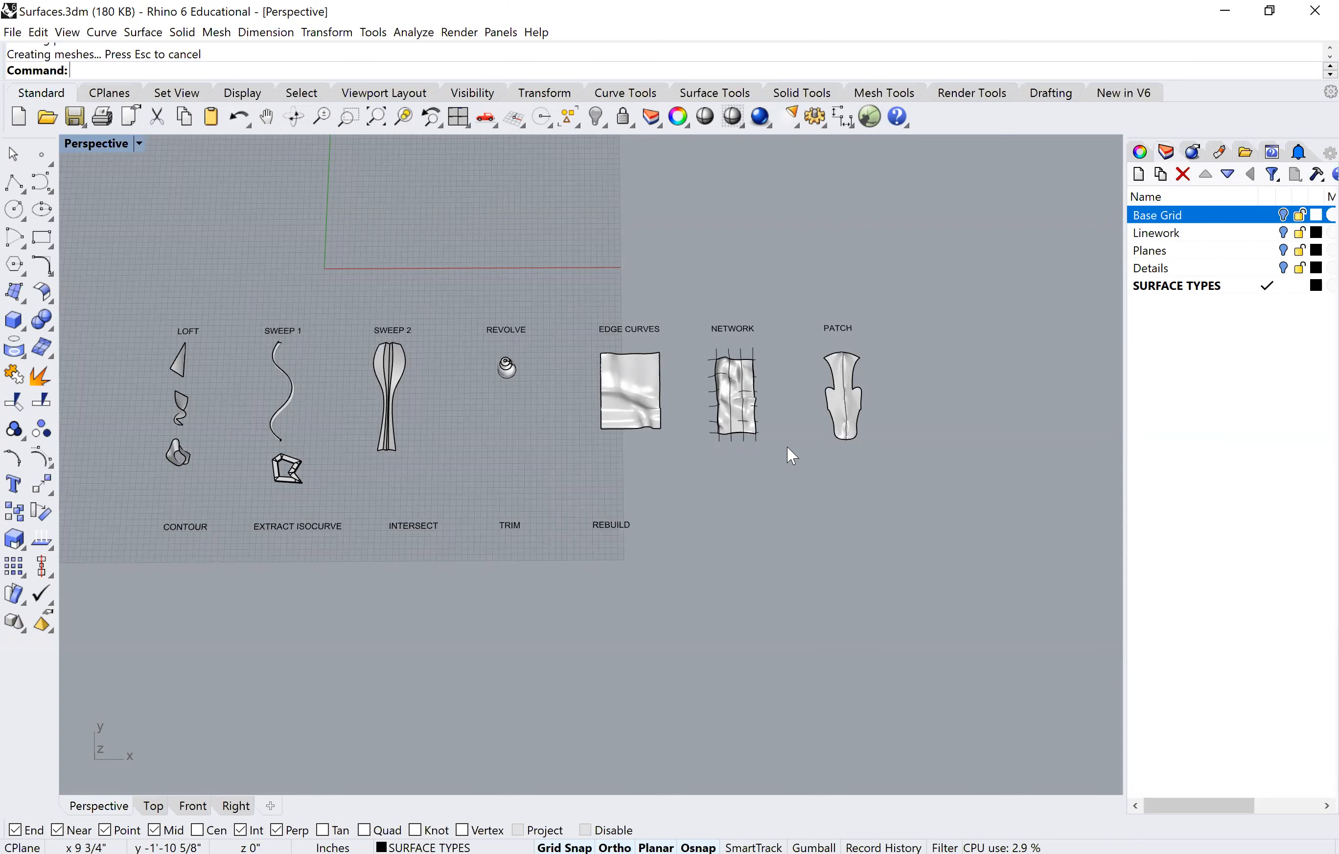
Step: Review the row of finished surface examples from LOFT to PATCH and the labels from CONTOUR to REBUILD below it
scroll(572, 468, "down", 4)
right_click_drag(542, 470, 614, 449, "shift")
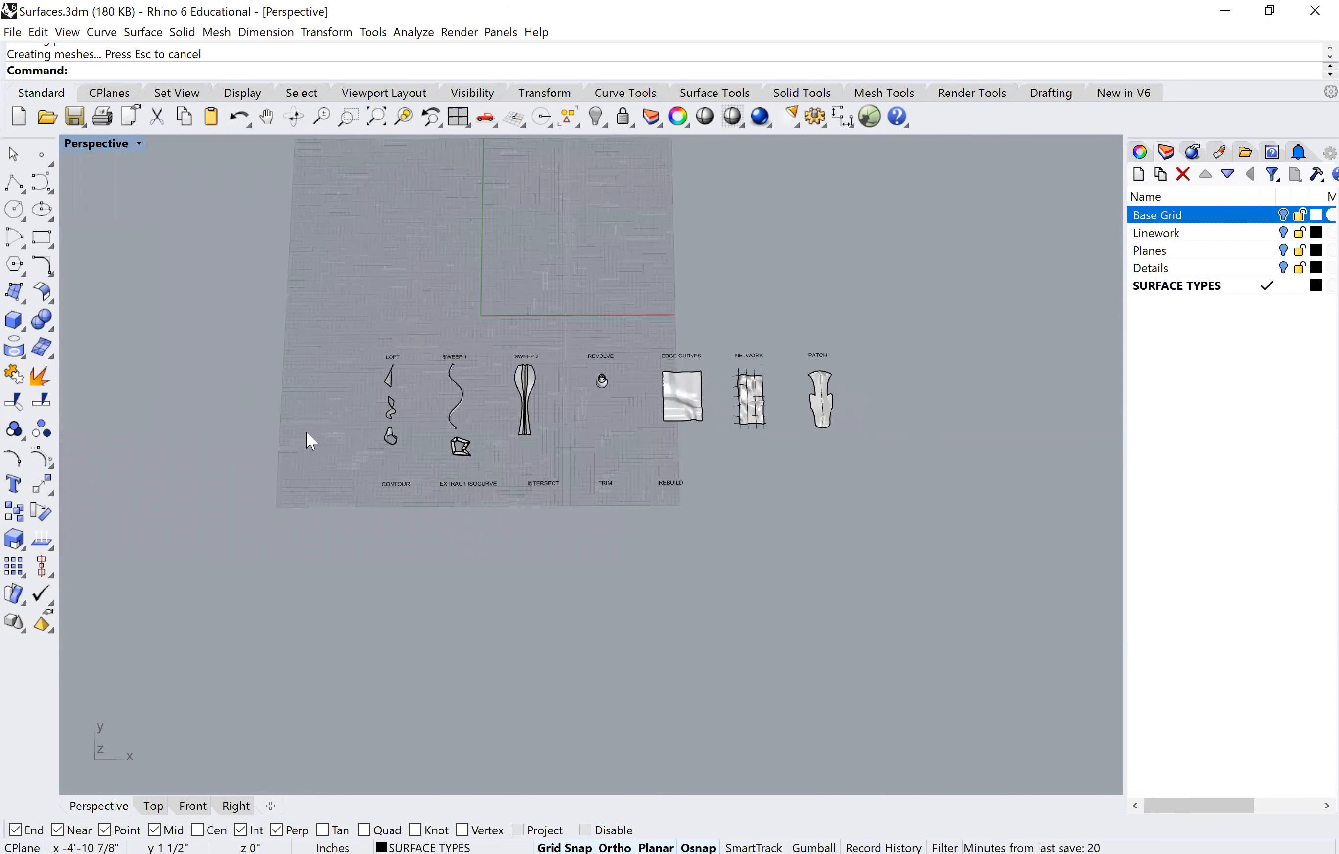
scroll(654, 443, "up", 2)
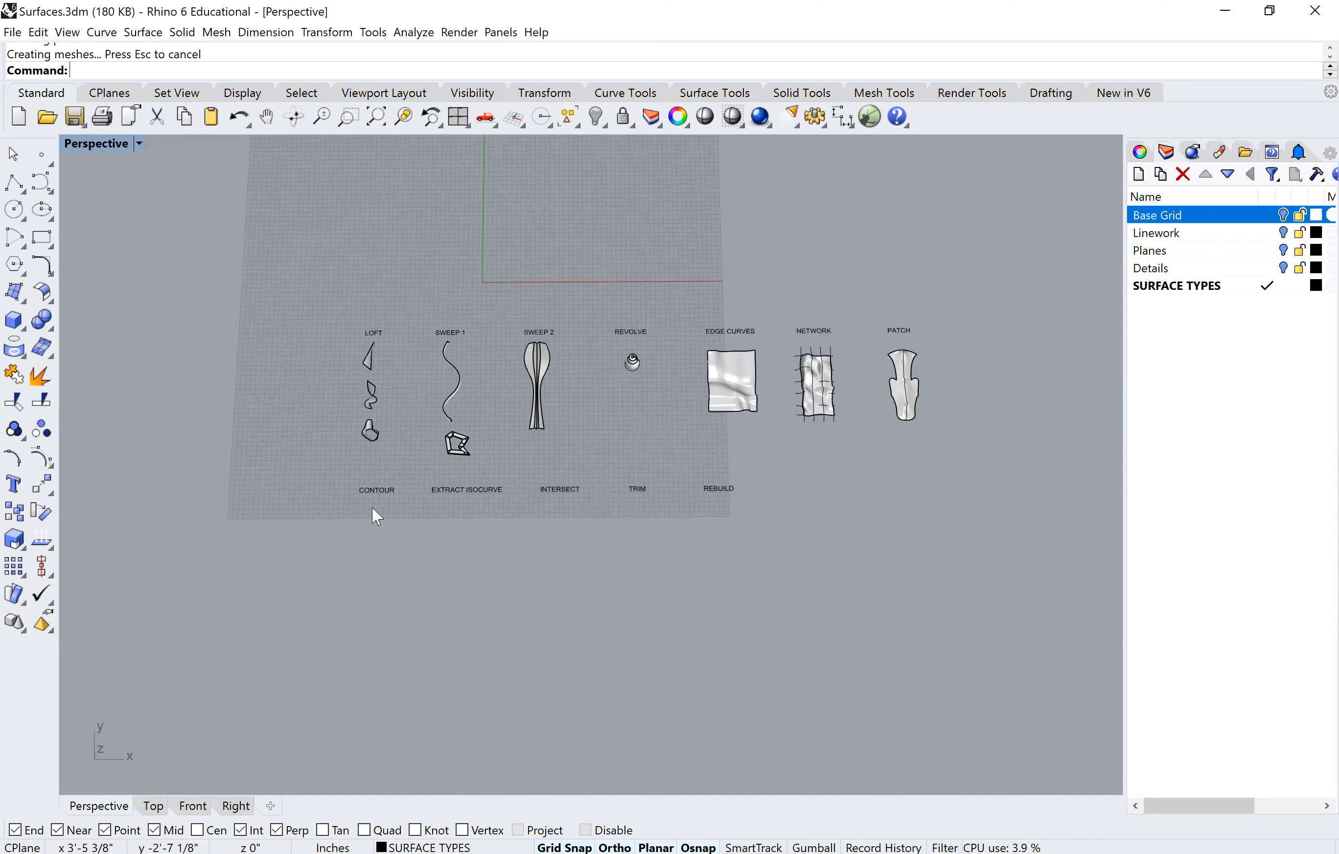
scroll(331, 505, "up", 1)
right_click_drag(432, 505, 415, 534)
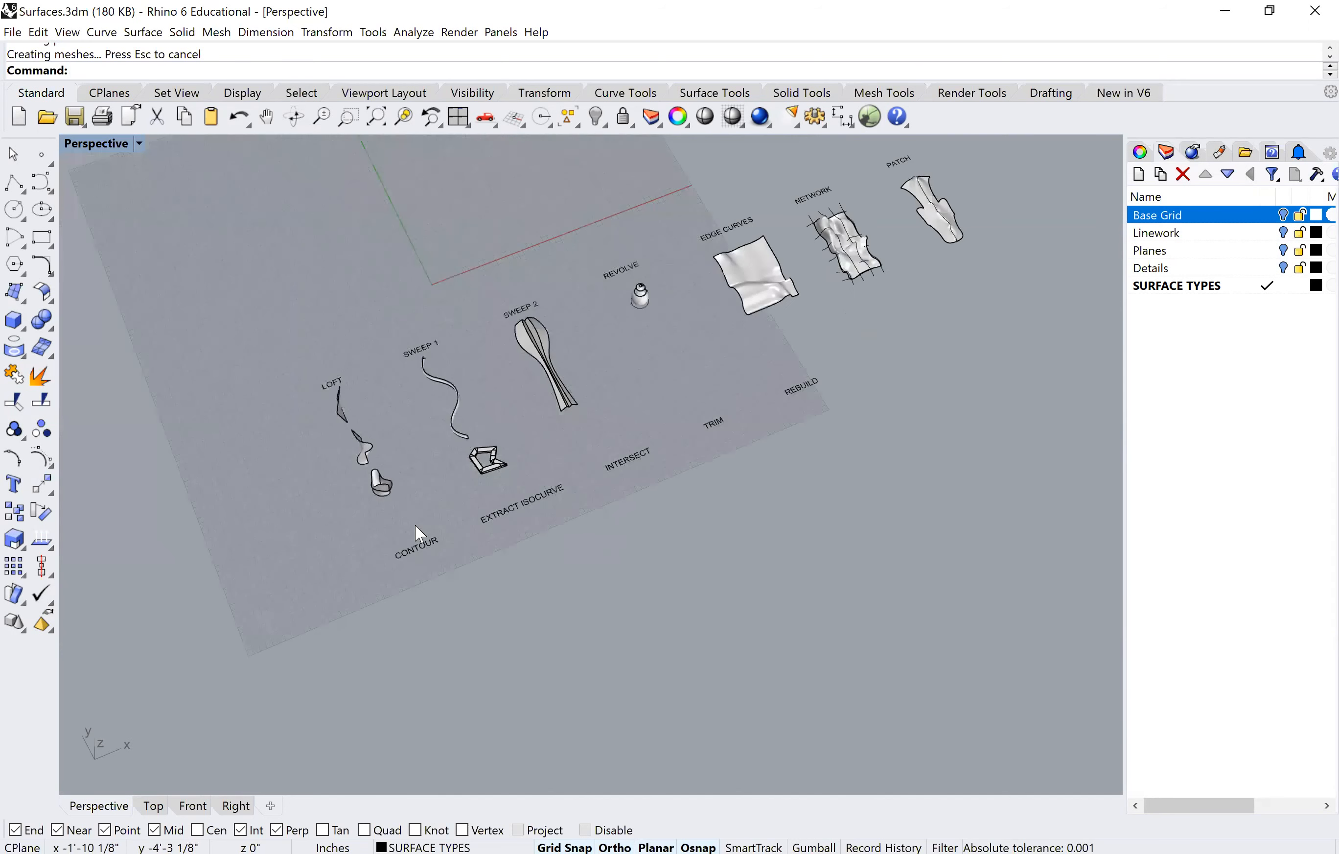
right_click_drag(481, 418, 510, 430)
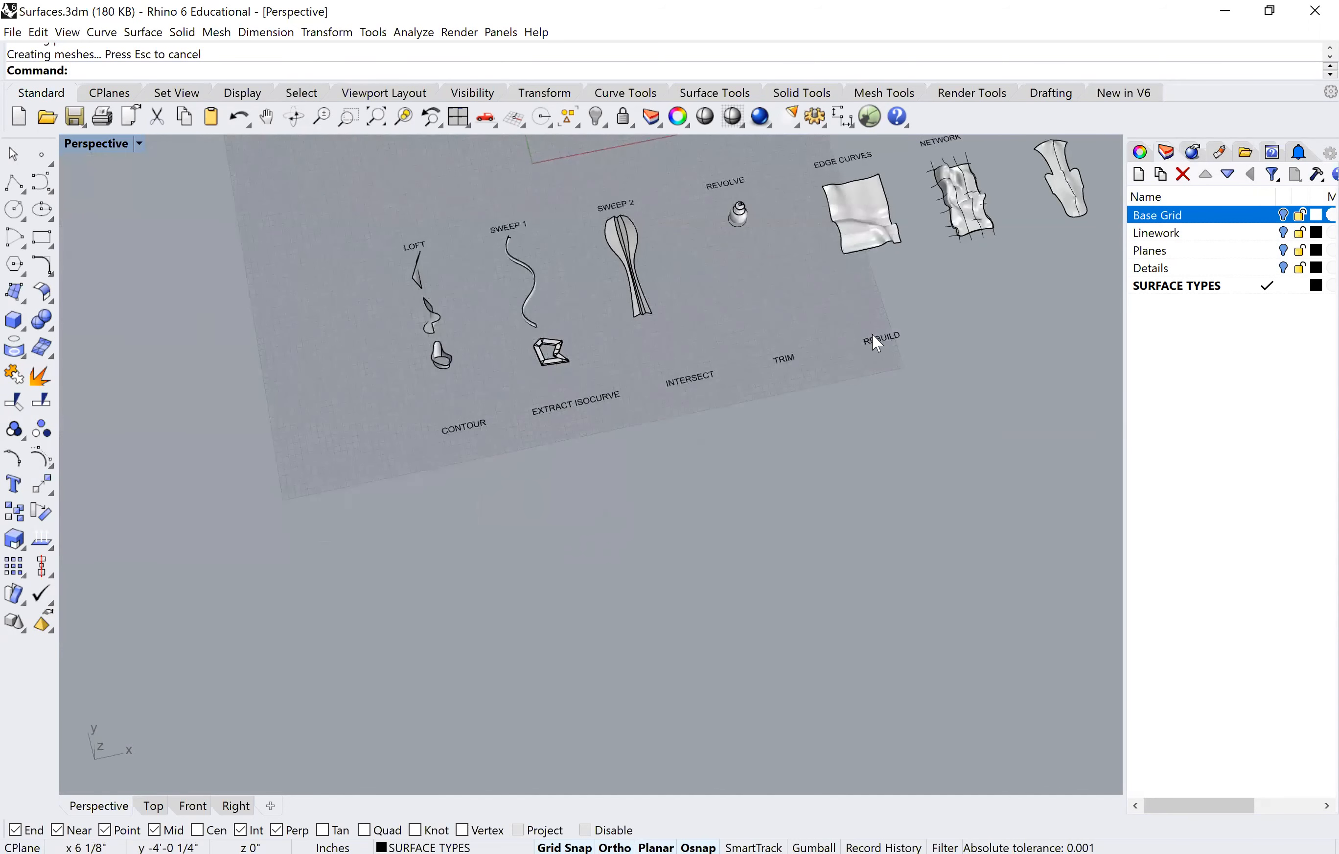
right_click_drag(736, 429, 739, 439)
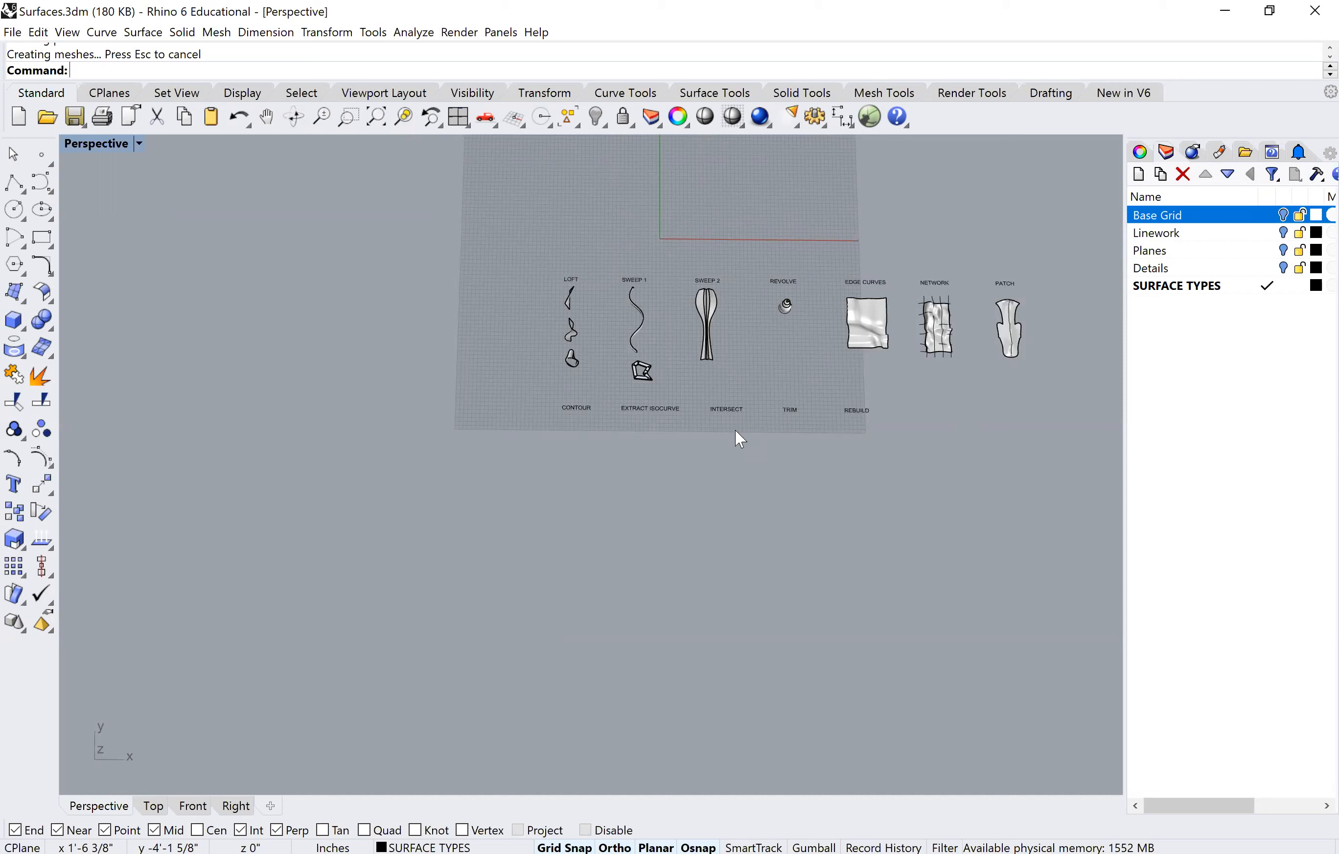
right_click_drag(706, 469, 579, 436, "shift")
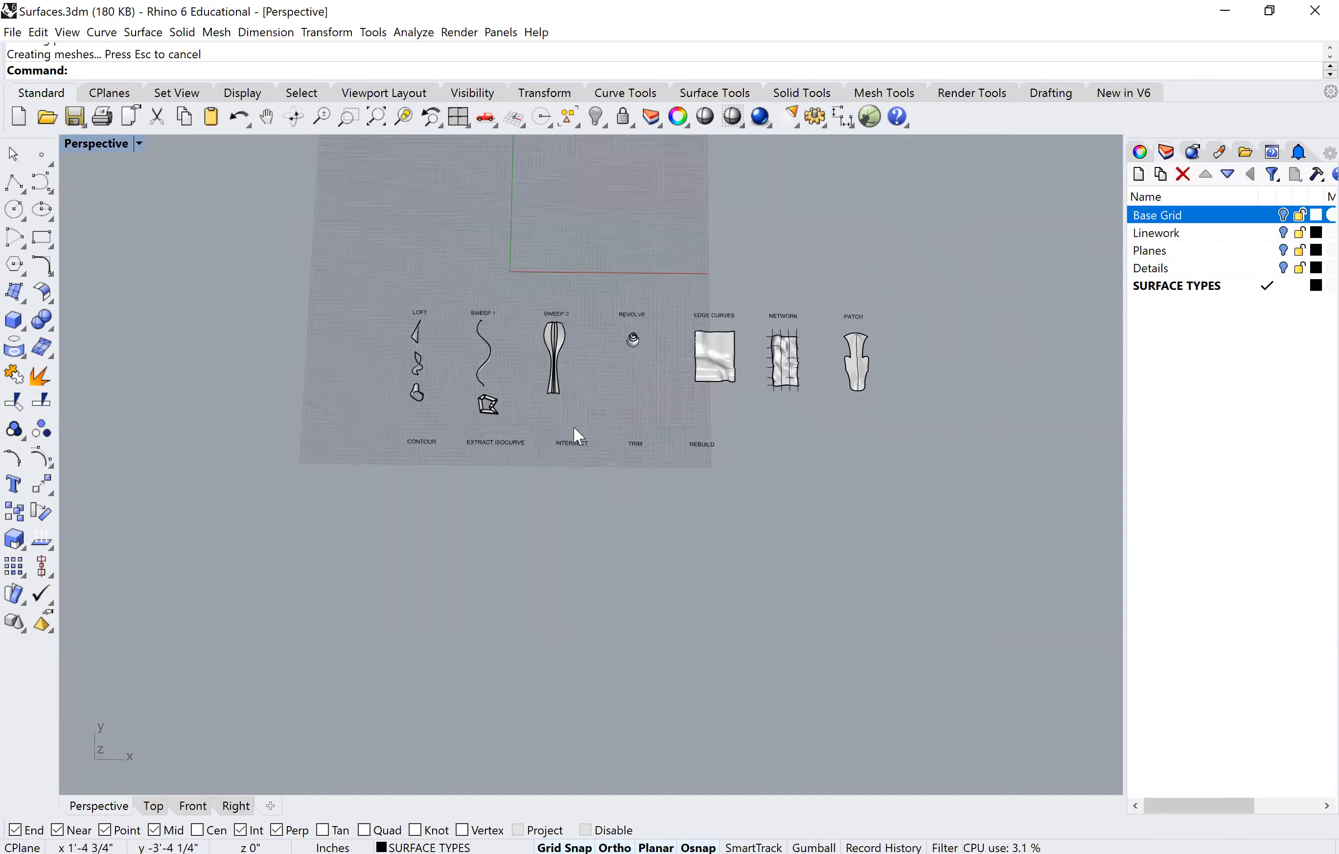
scroll(579, 428, "up", 3)
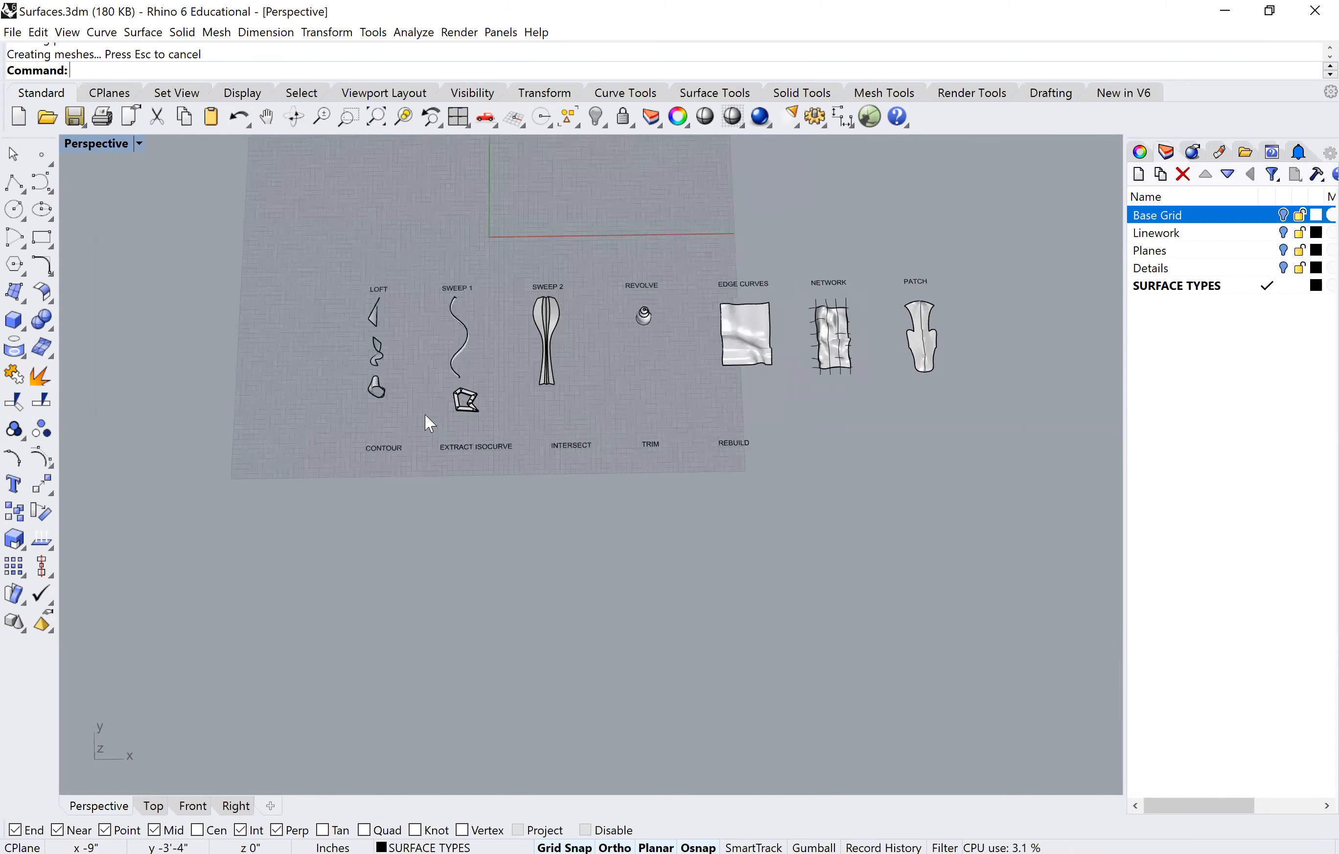
scroll(426, 416, "up", 2)
right_click_drag(466, 442, 426, 439, "shift")
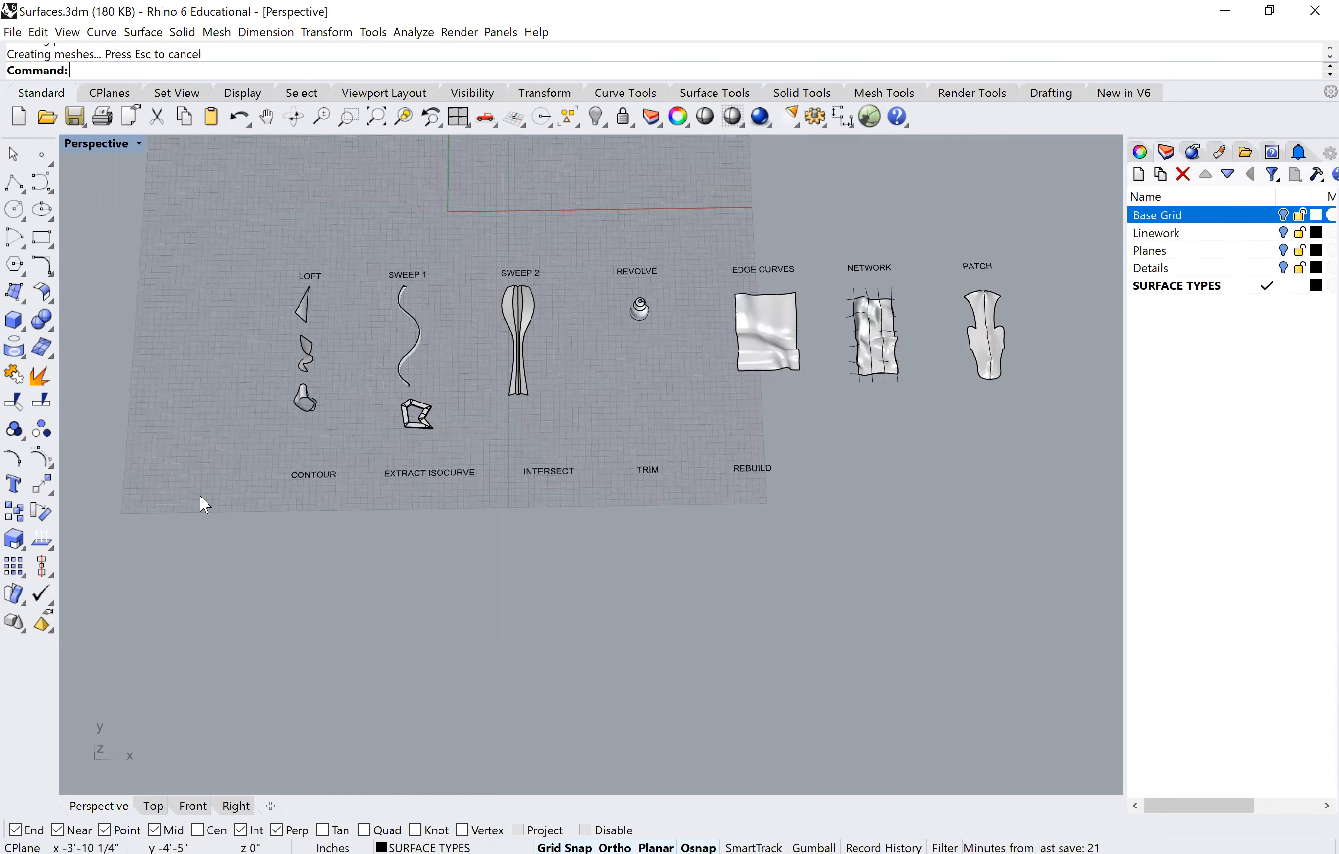
Step: Examine the finished loft and sweep surfaces beside the empty CONTOUR and EXTRACT ISOCURVE areas from an oblique angle
right_click_drag(251, 481, 246, 473)
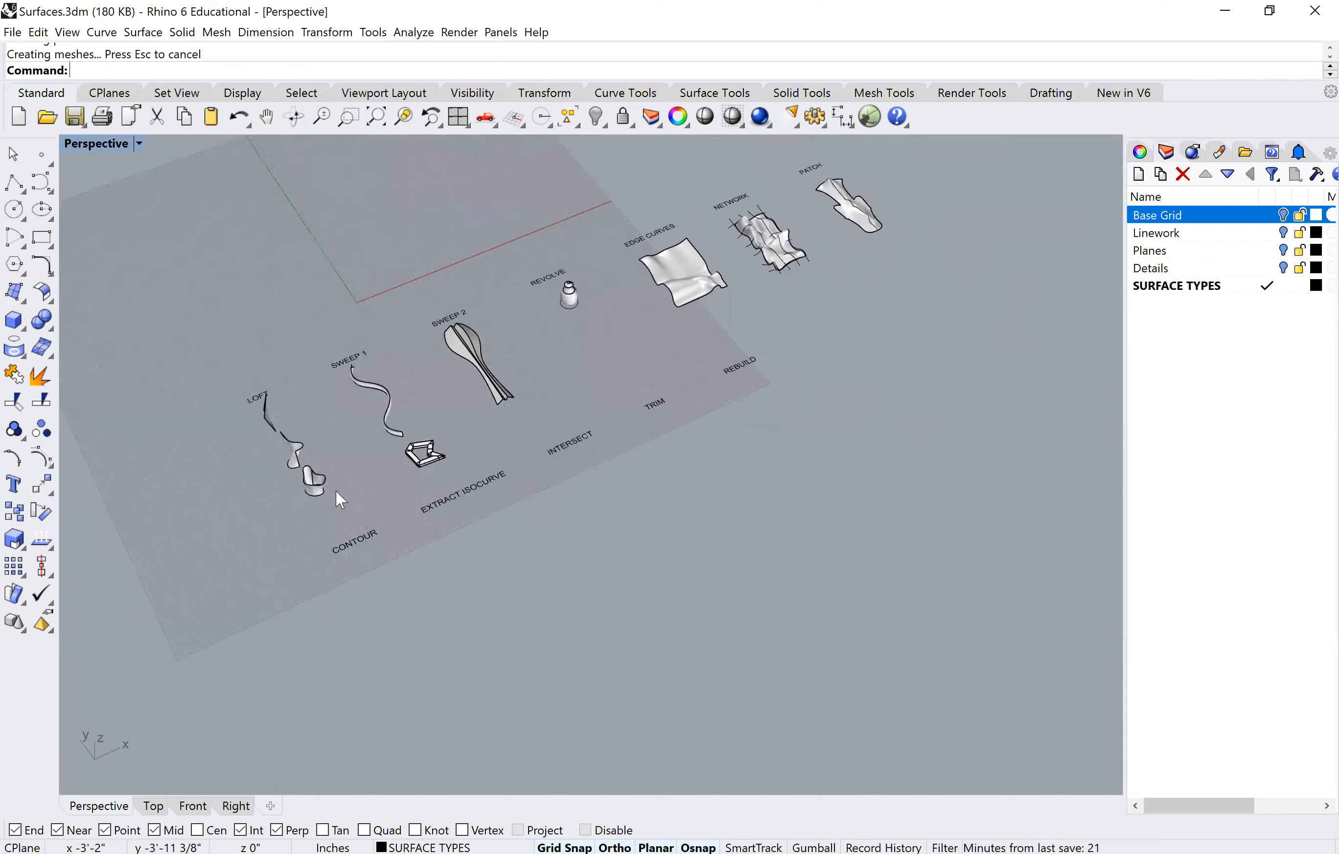
right_click_drag(364, 568, 470, 528)
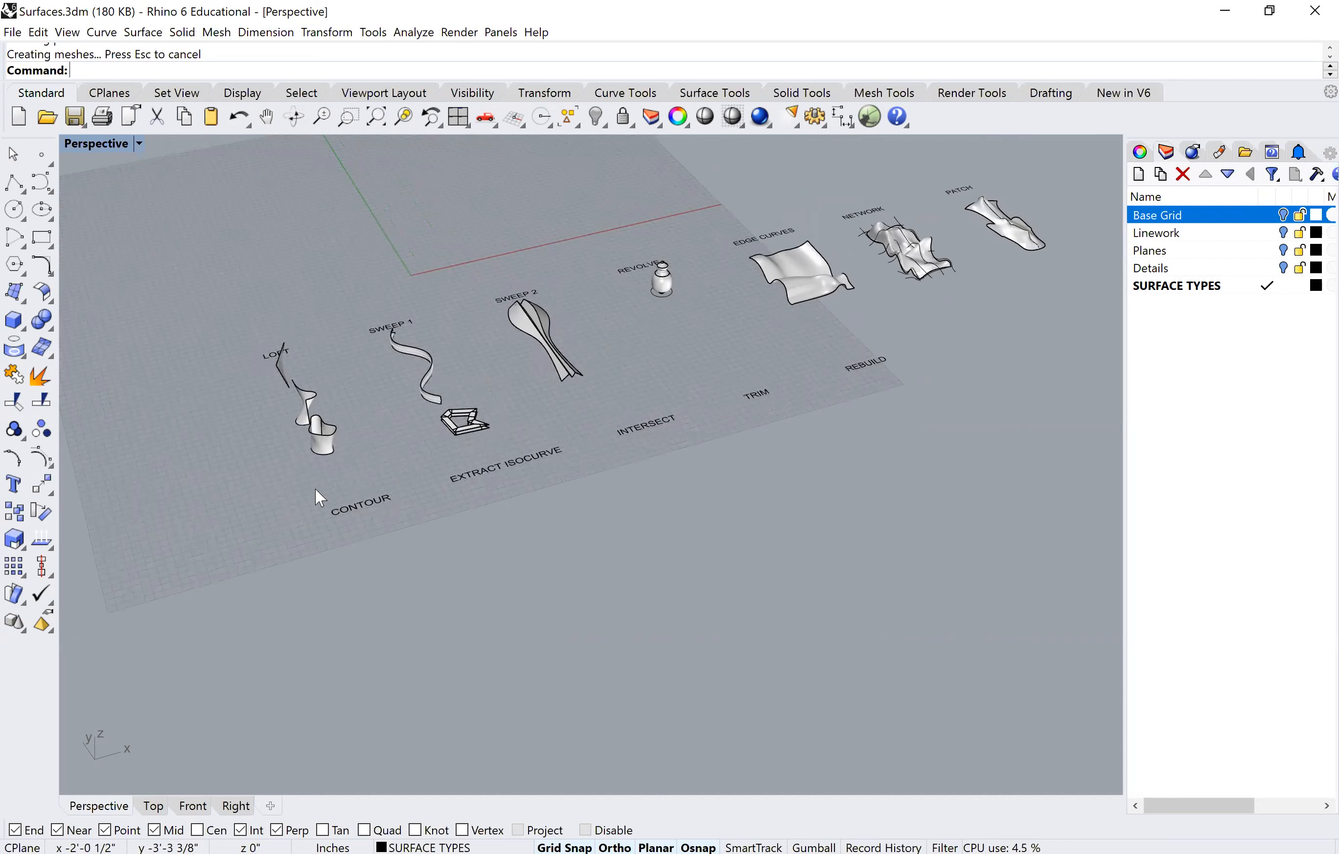
scroll(311, 444, "up", 2)
scroll(312, 428, "up", 2)
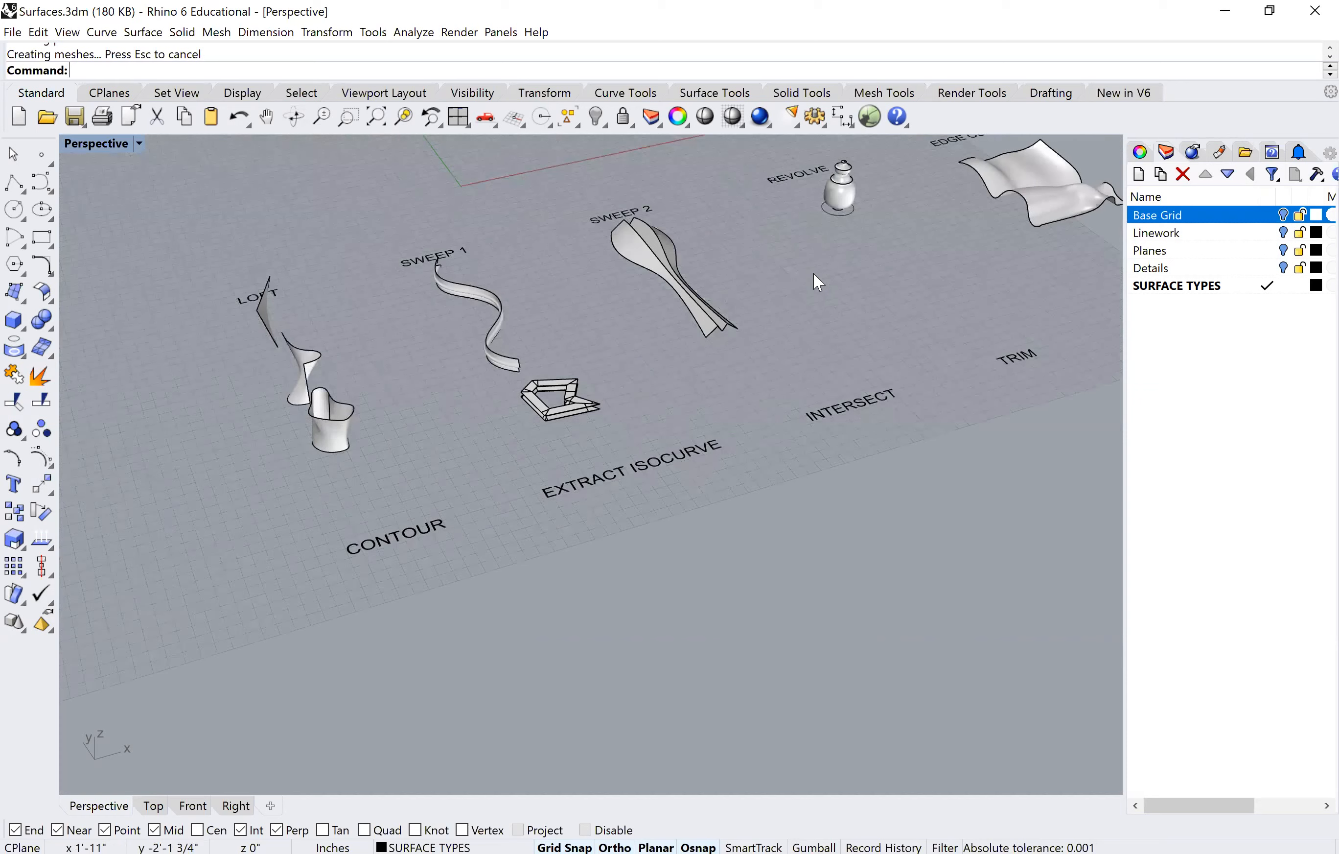
scroll(732, 315, "down", 3)
scroll(730, 335, "up", 3)
scroll(422, 415, "up", 3)
scroll(428, 410, "up", 2)
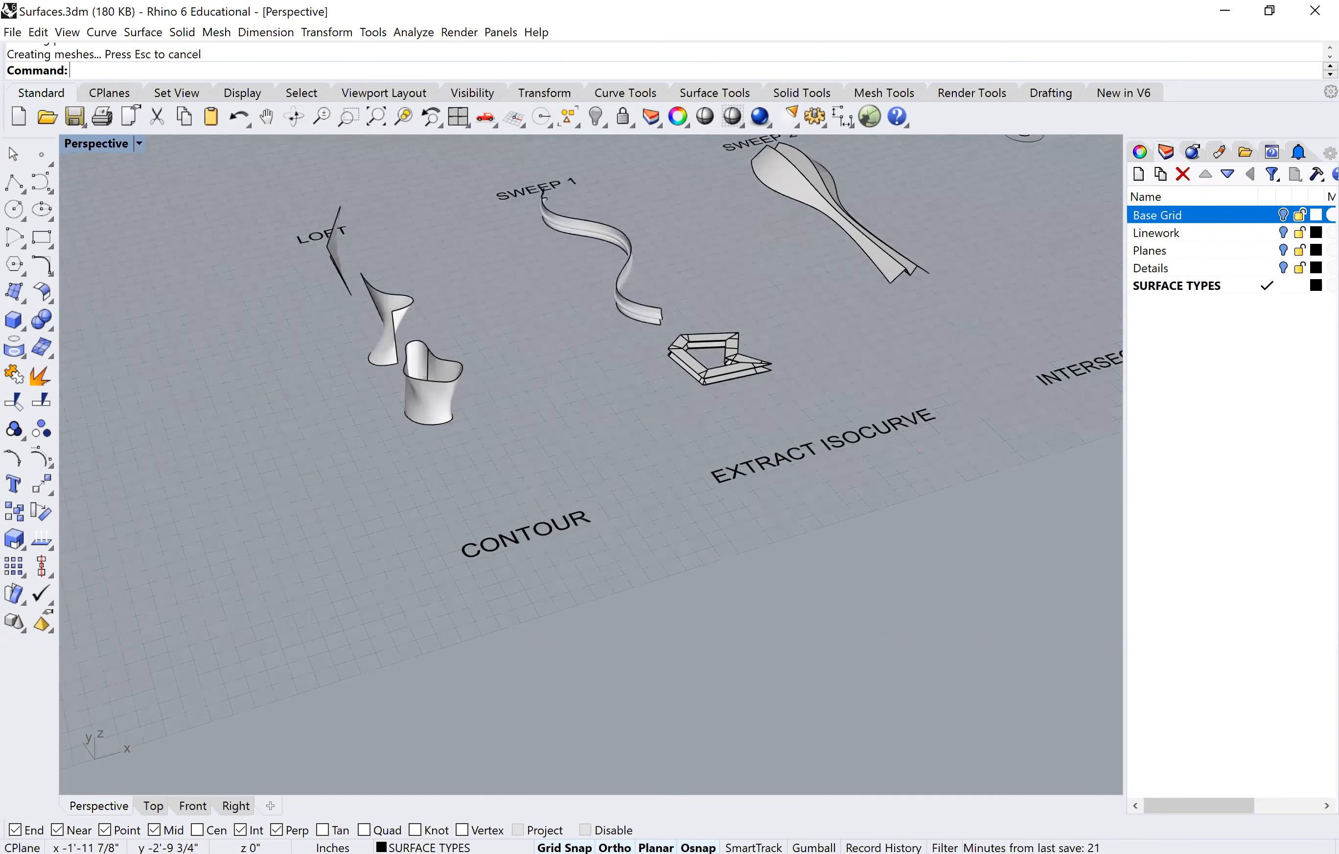
Step: Copy the closed, vase-like loft surface to the empty space beyond the CONTOUR label
left_click(416, 427)
type("copy")
key("Return")
right_click_drag(494, 457, 797, 511)
left_click(547, 460)
left_click(782, 517)
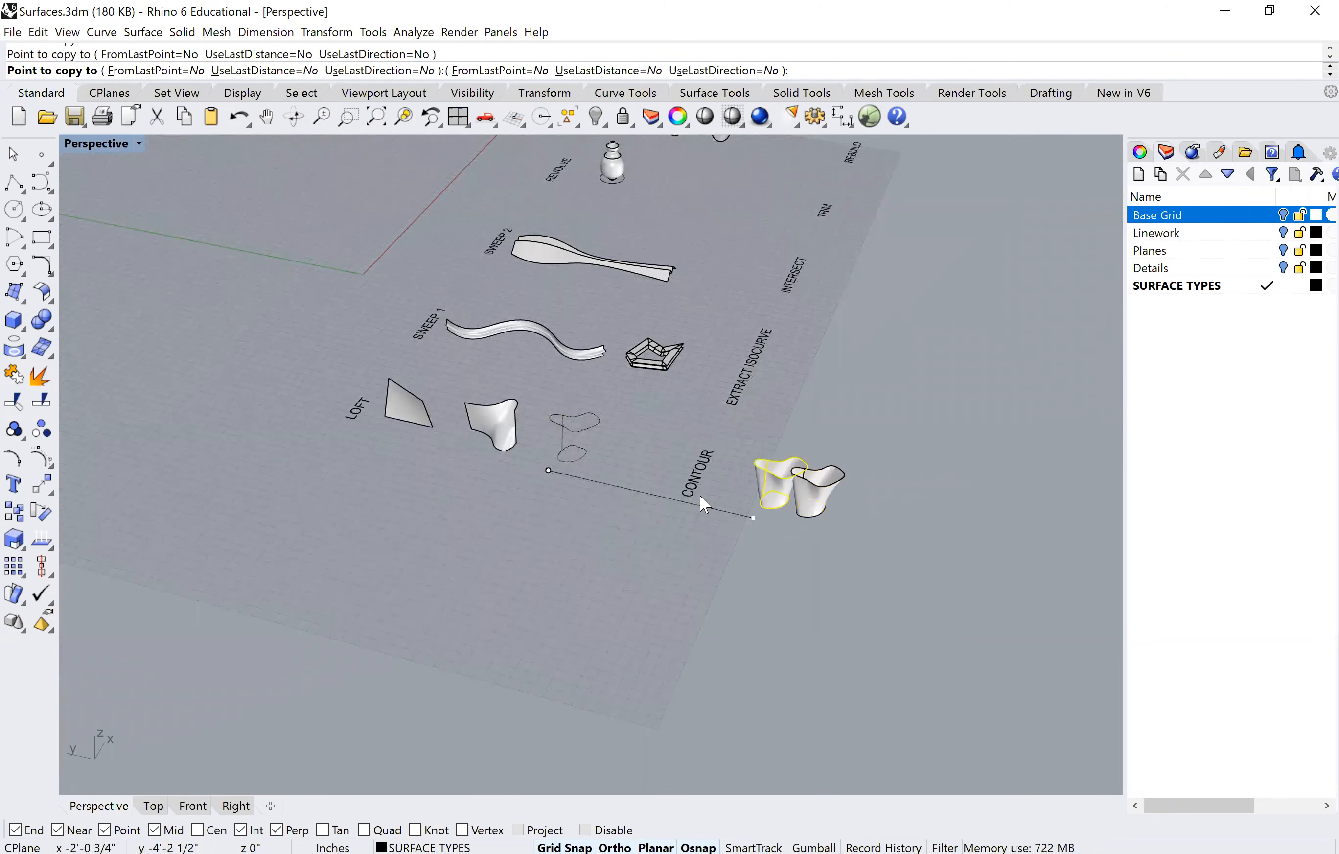
key("Return")
scroll(753, 545, "up", 3)
right_click_drag(733, 487, 666, 357)
left_click(666, 356)
left_click(553, 420)
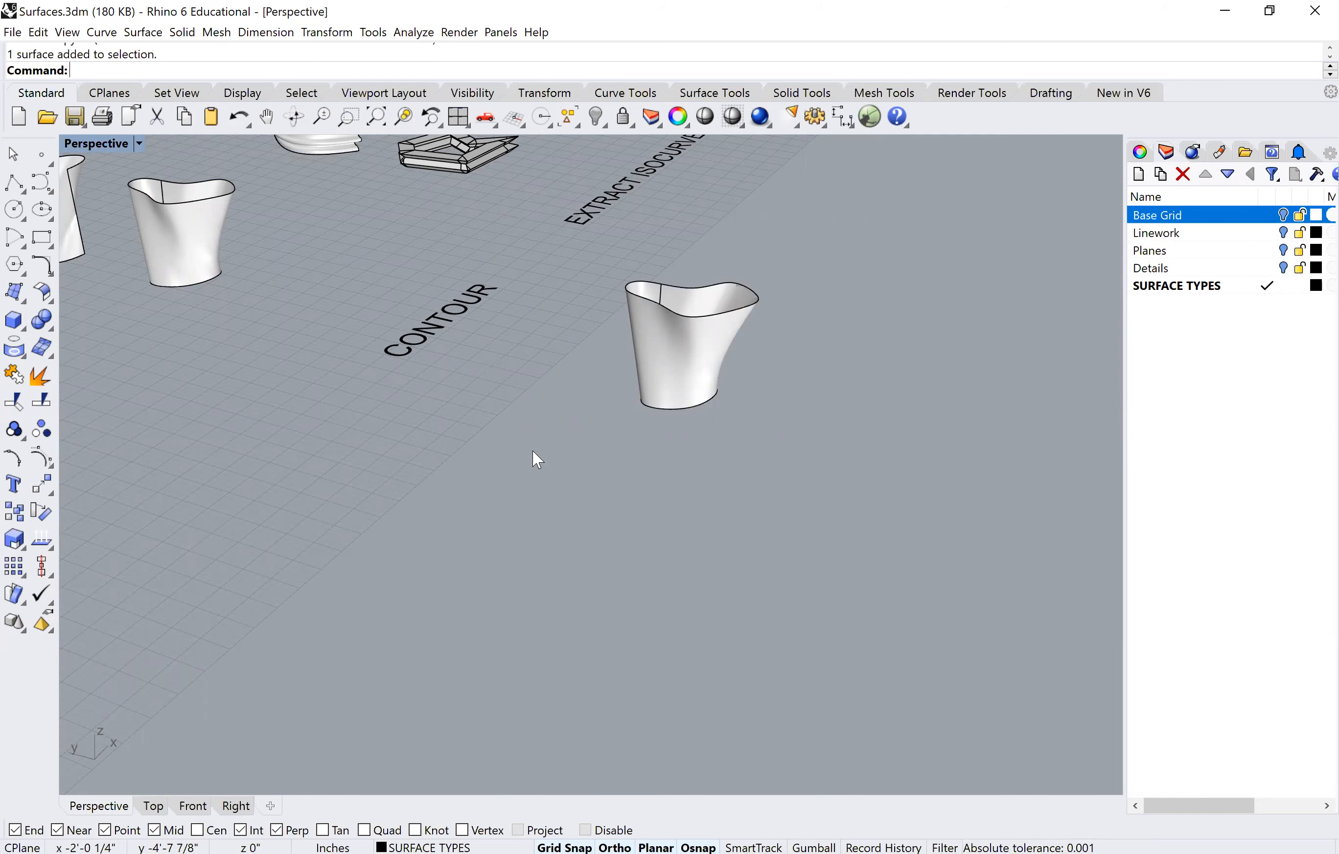
Step: Draw a vertical line about 6 1/4 inches tall from the seam's lower end on the copied loft surface
right_click_drag(533, 451, 632, 457)
right_click_drag(1109, 438, 911, 445)
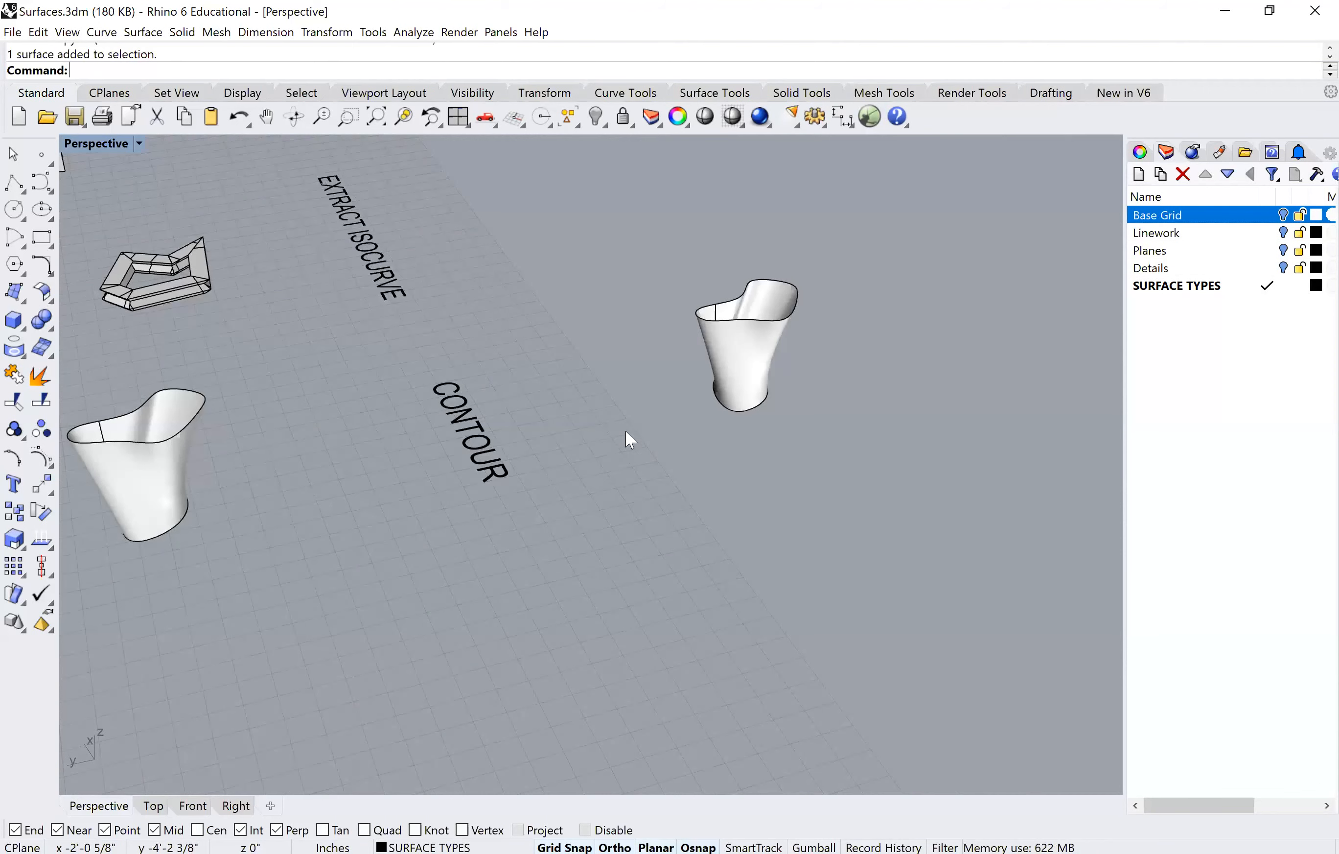
right_click_drag(625, 428, 577, 439, "shift")
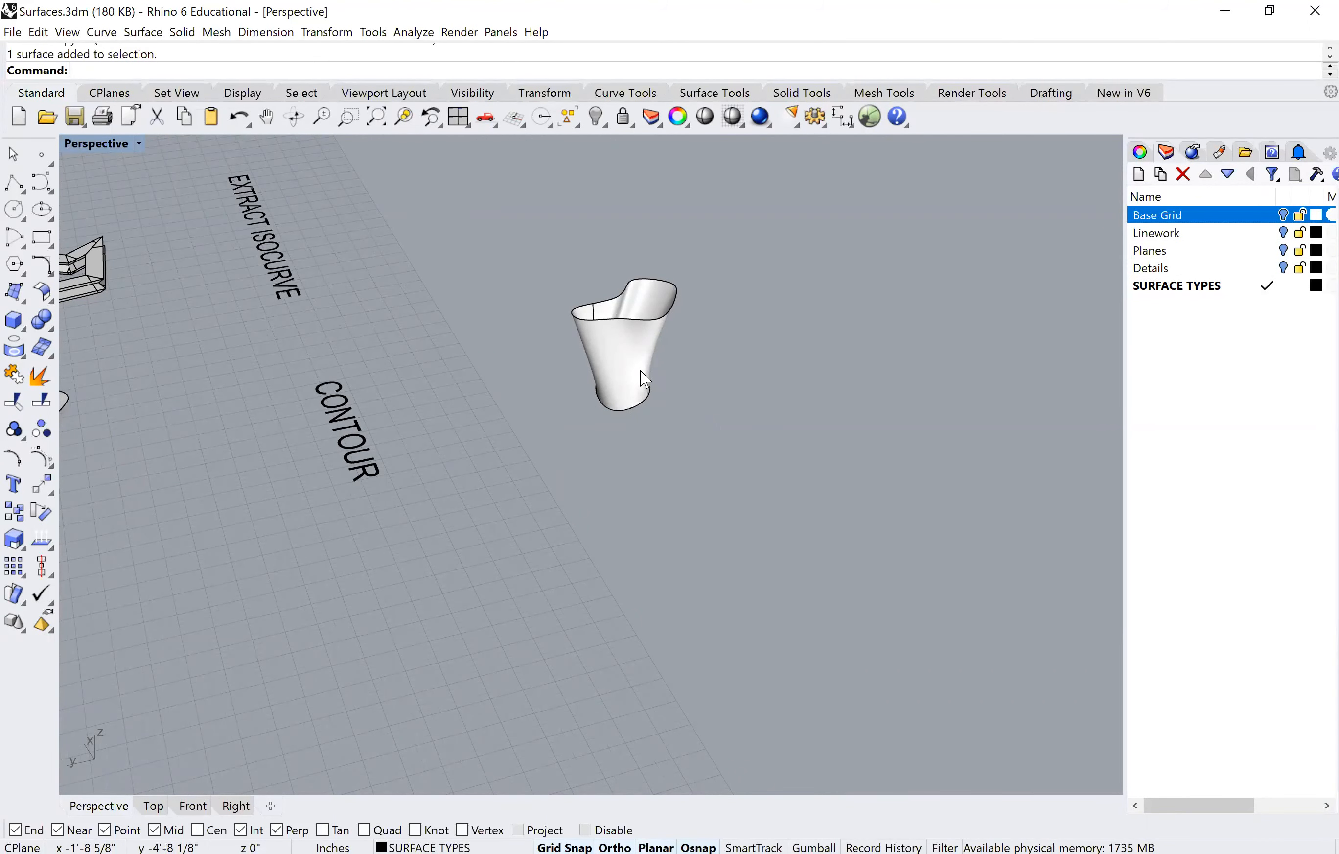
left_click(598, 393)
type("Line")
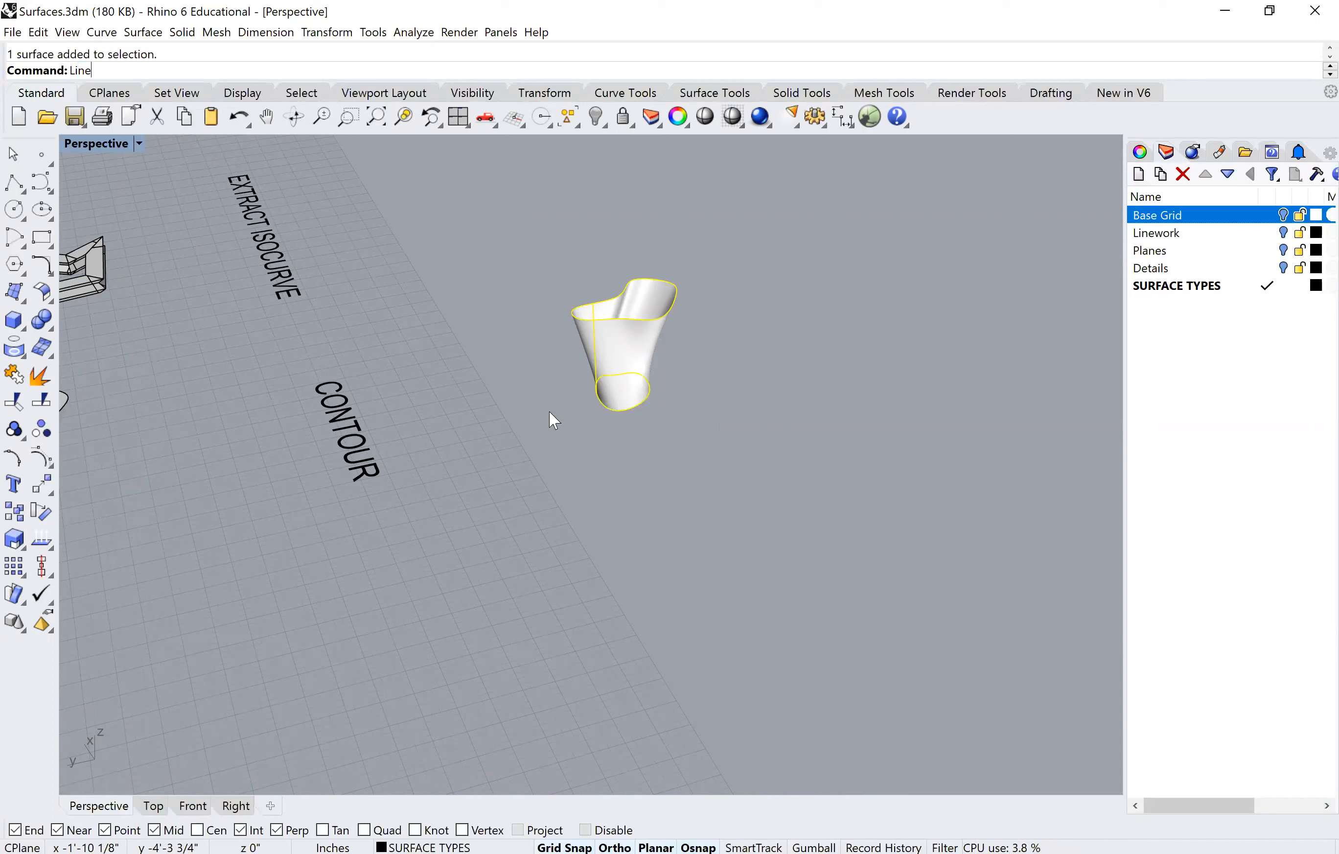
key("Return")
type("V")
key("Return")
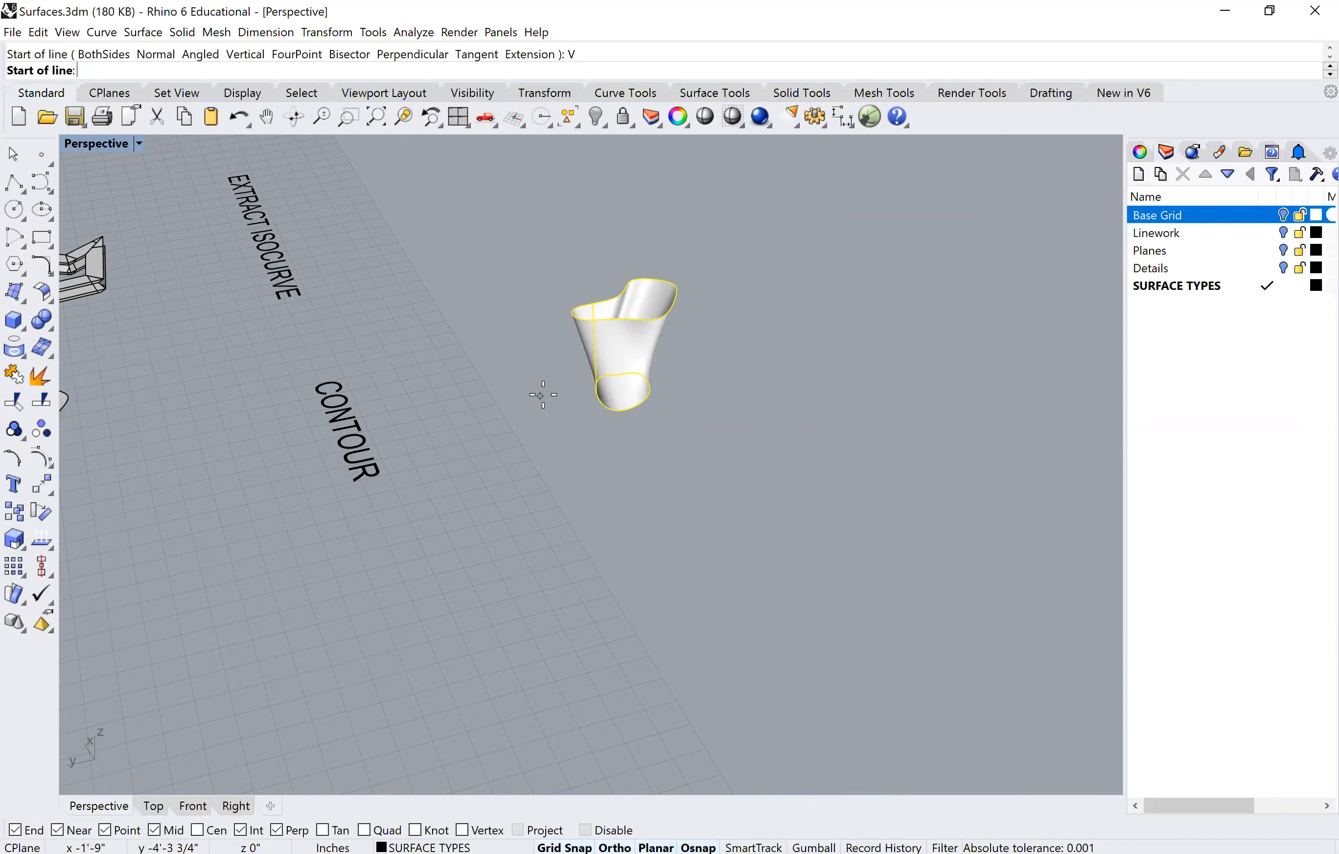
left_click(596, 393)
left_click(597, 247)
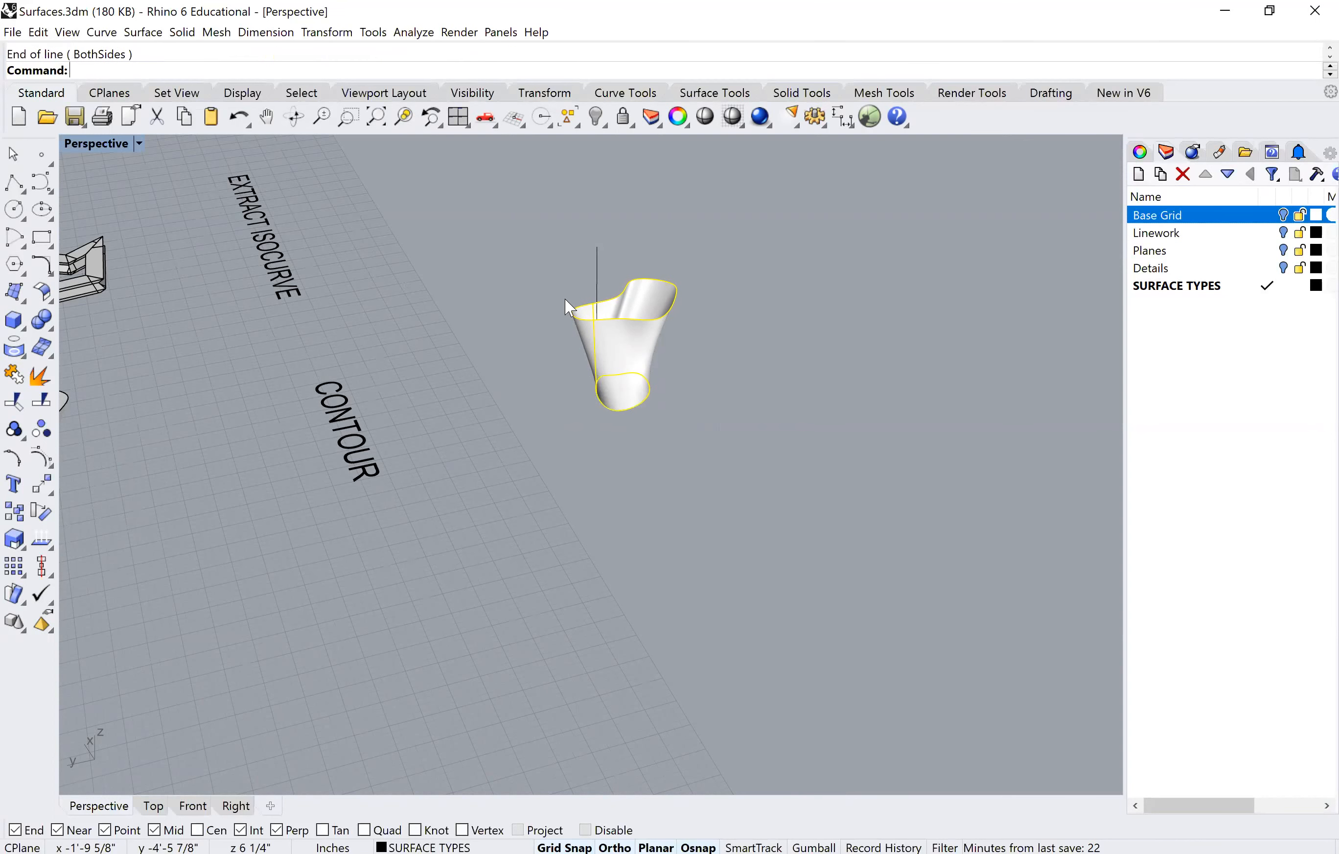
Step: Contour the copied loft surface from the vertical line's lower end toward its upper end, with 0.25 inch between contours
right_click_drag(499, 484, 552, 364)
left_click(553, 364)
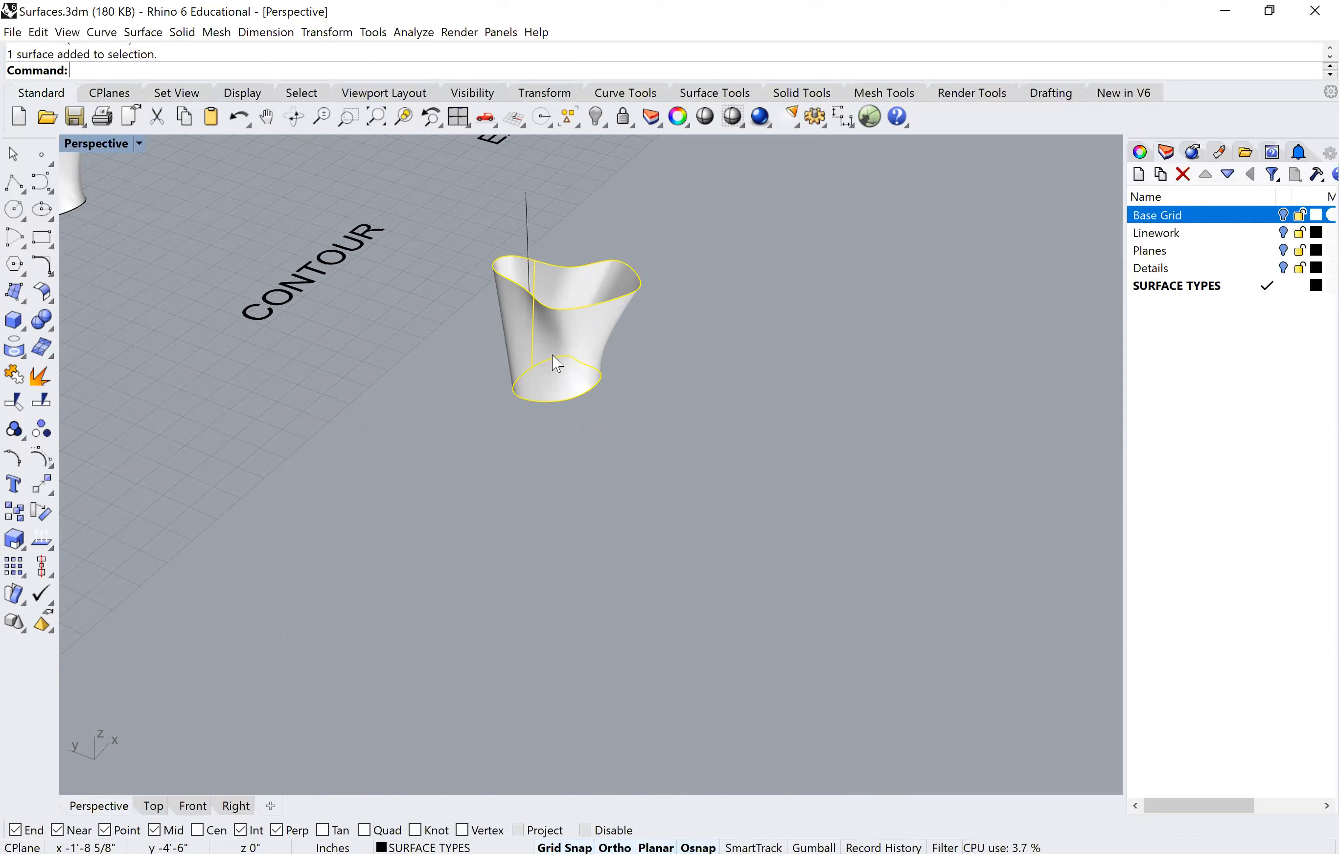
left_click(404, 442)
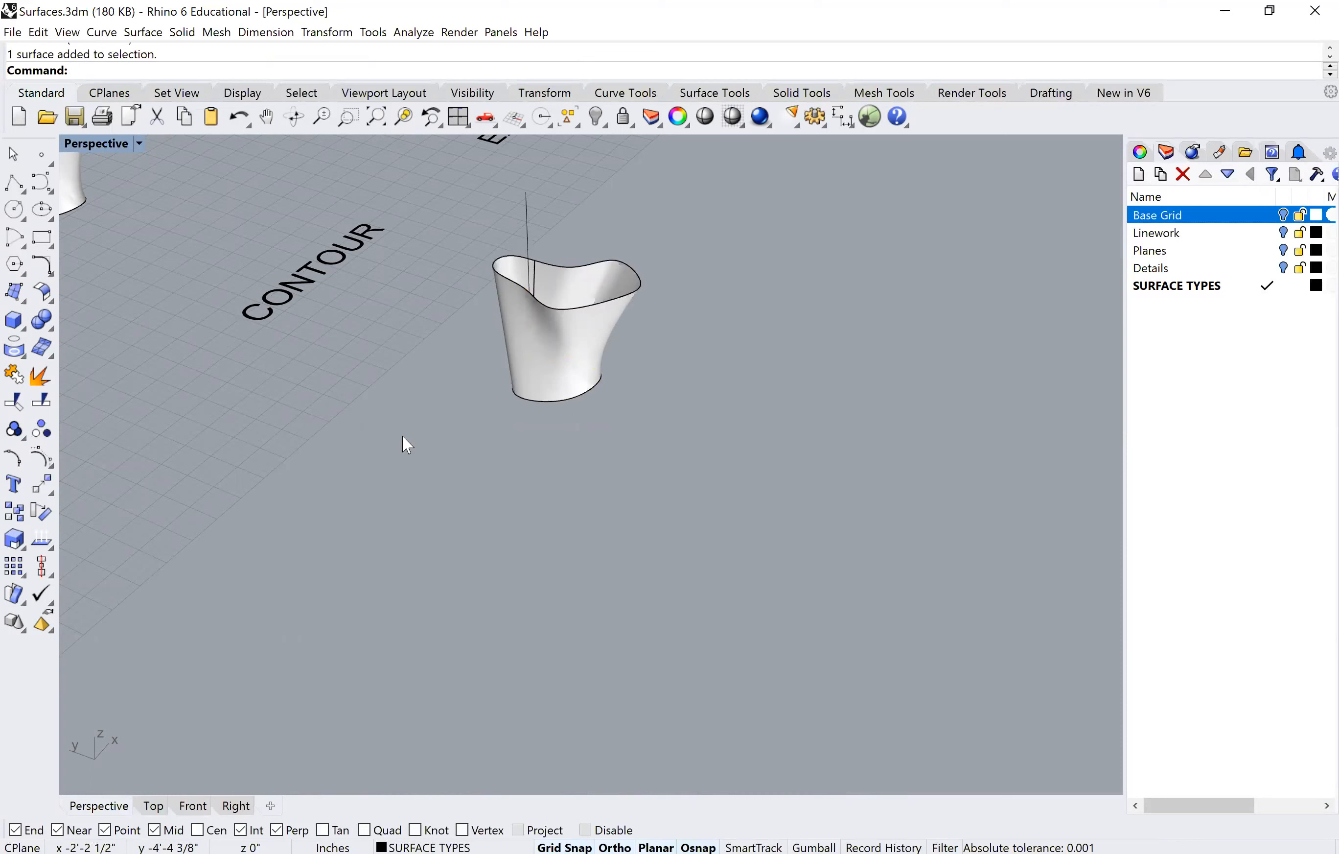
type("COn")
key("Return")
key("Return")
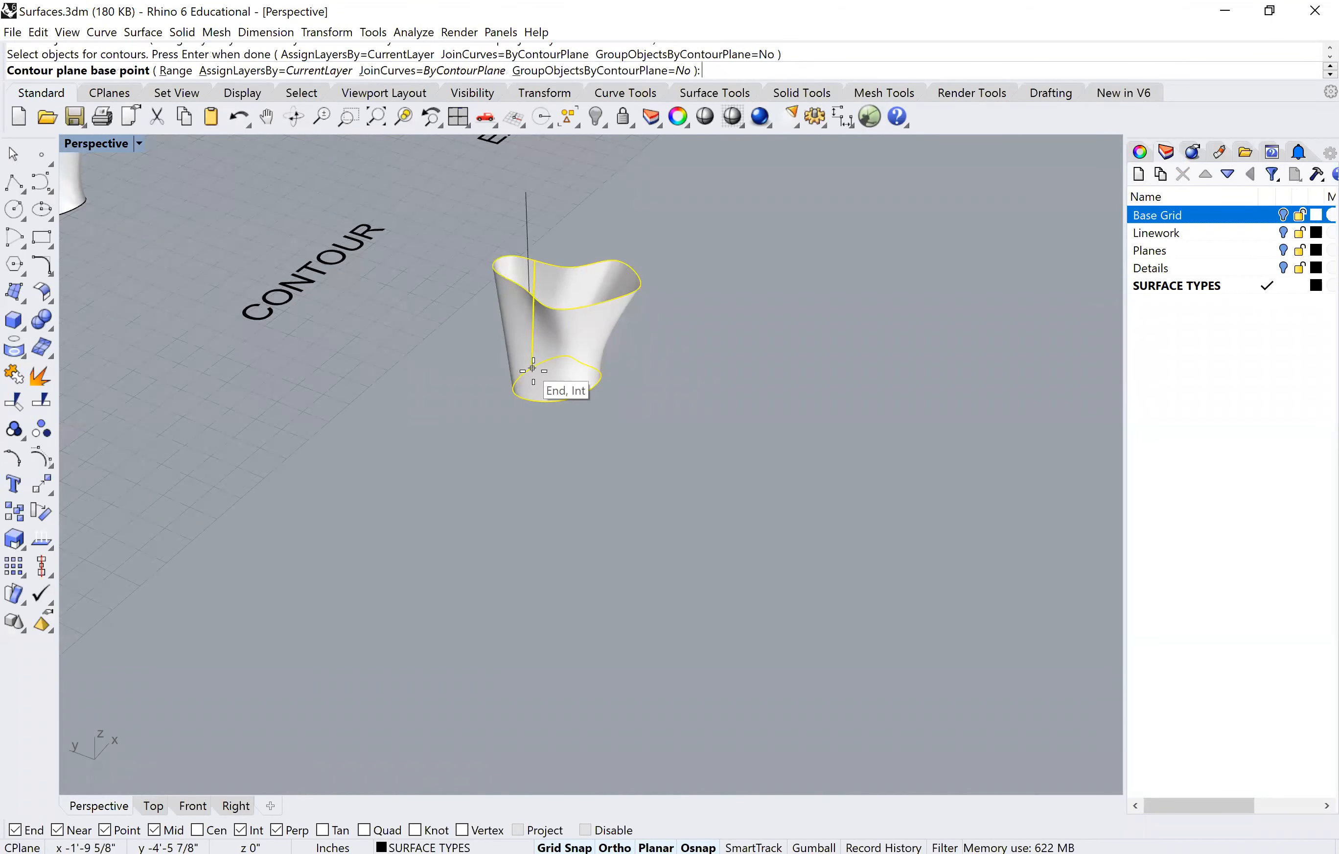
left_click(532, 369)
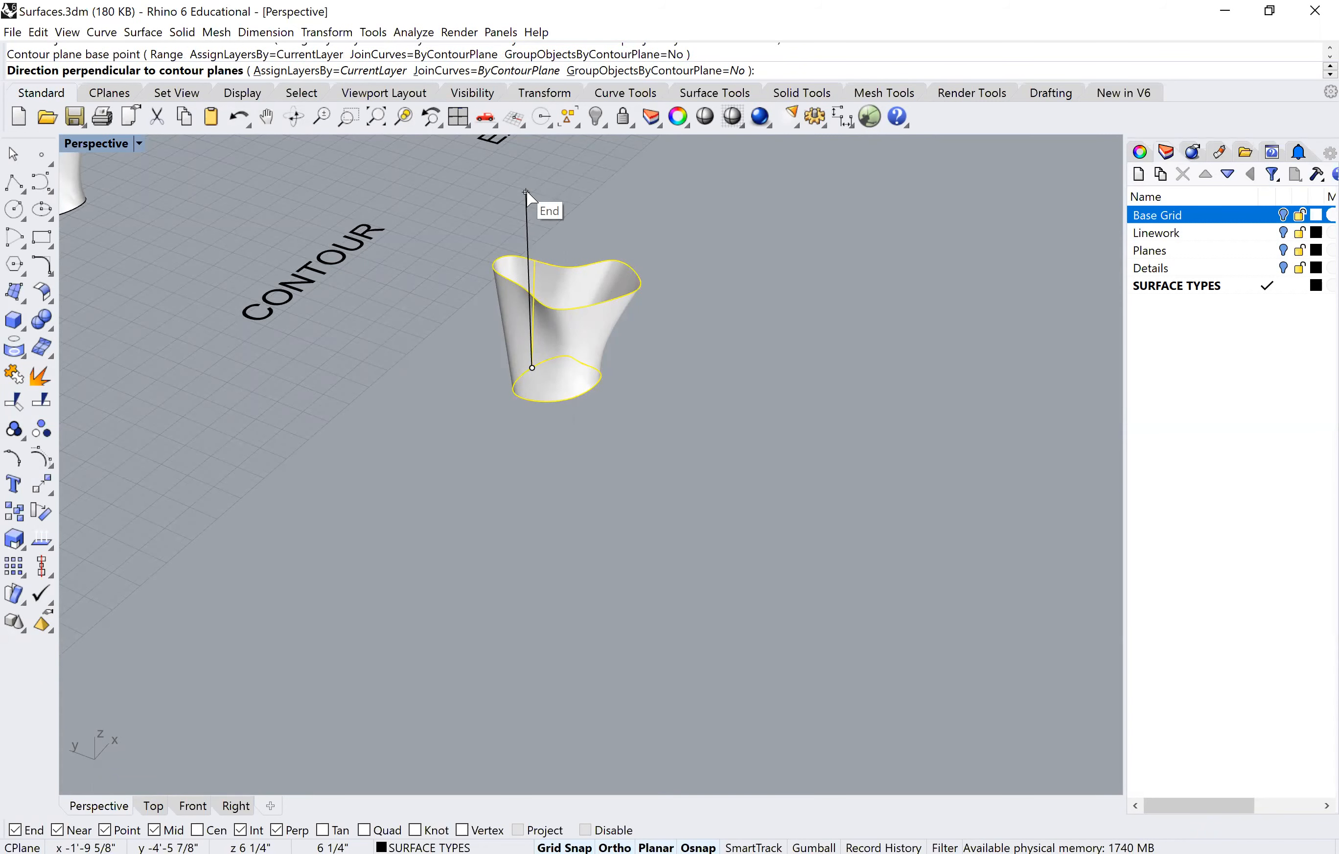
left_click(526, 192)
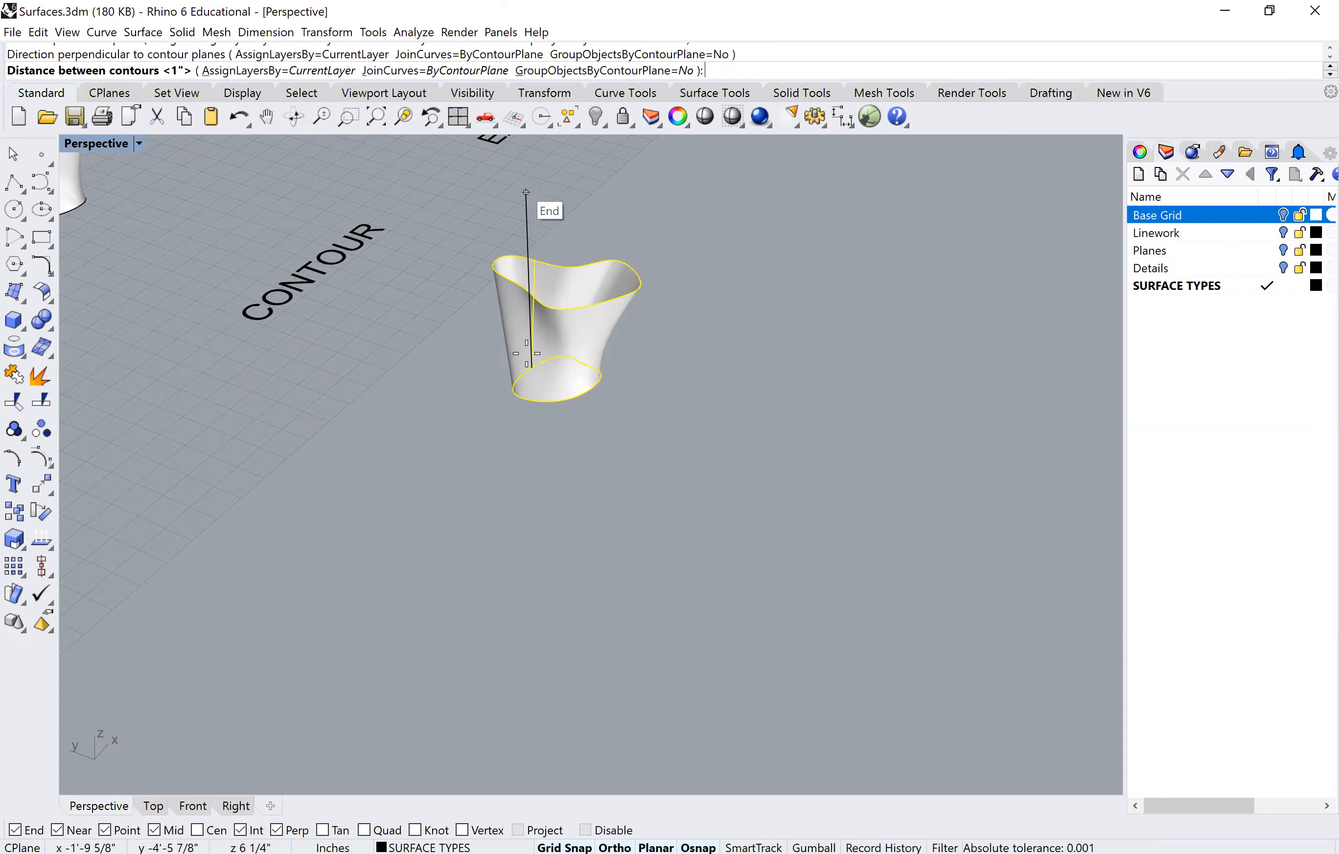
type(".25")
key("Return")
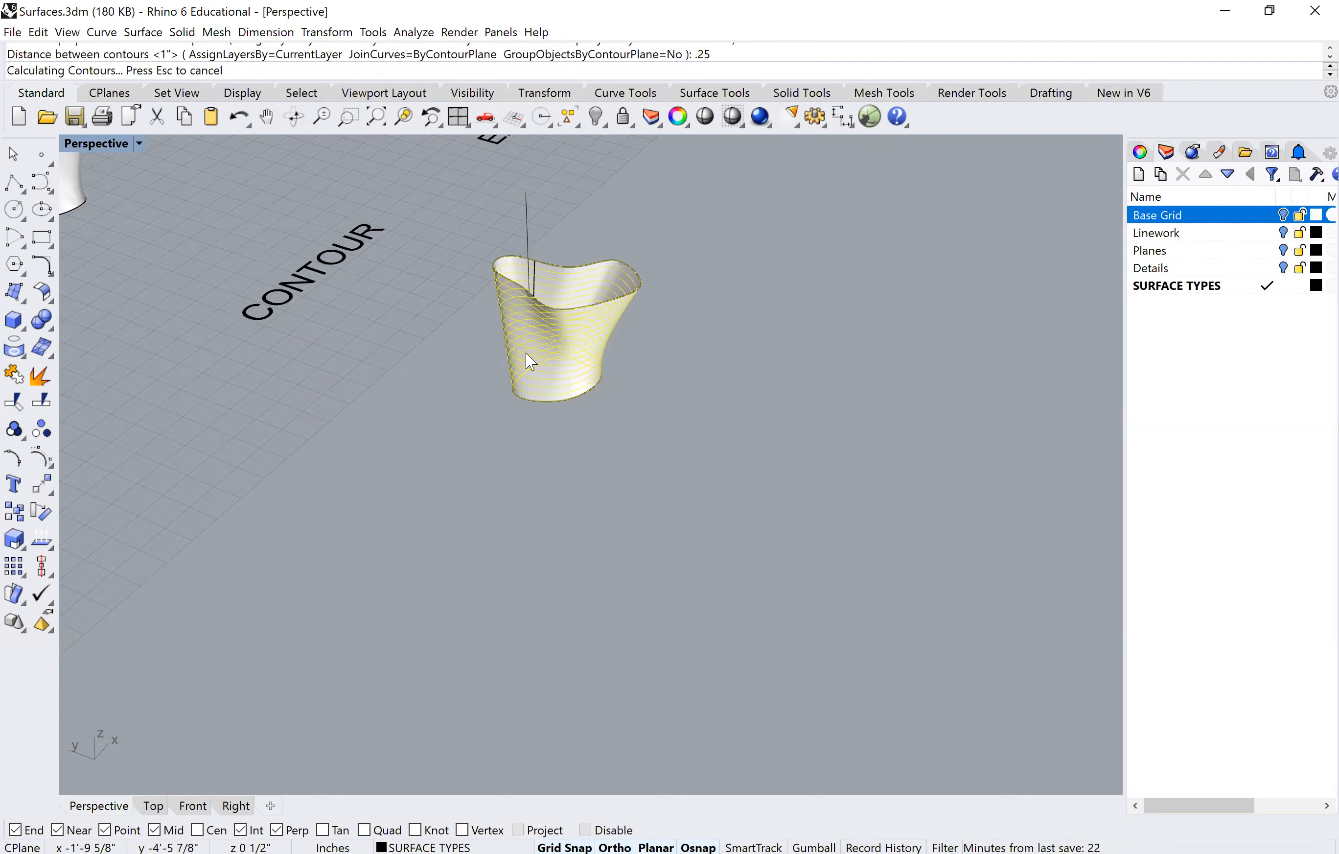
Step: Deselect the contour curves and hide the copied loft surface so that only its curves remain displayed
right_click_drag(442, 406, 496, 245)
scroll(496, 244, "up", 5)
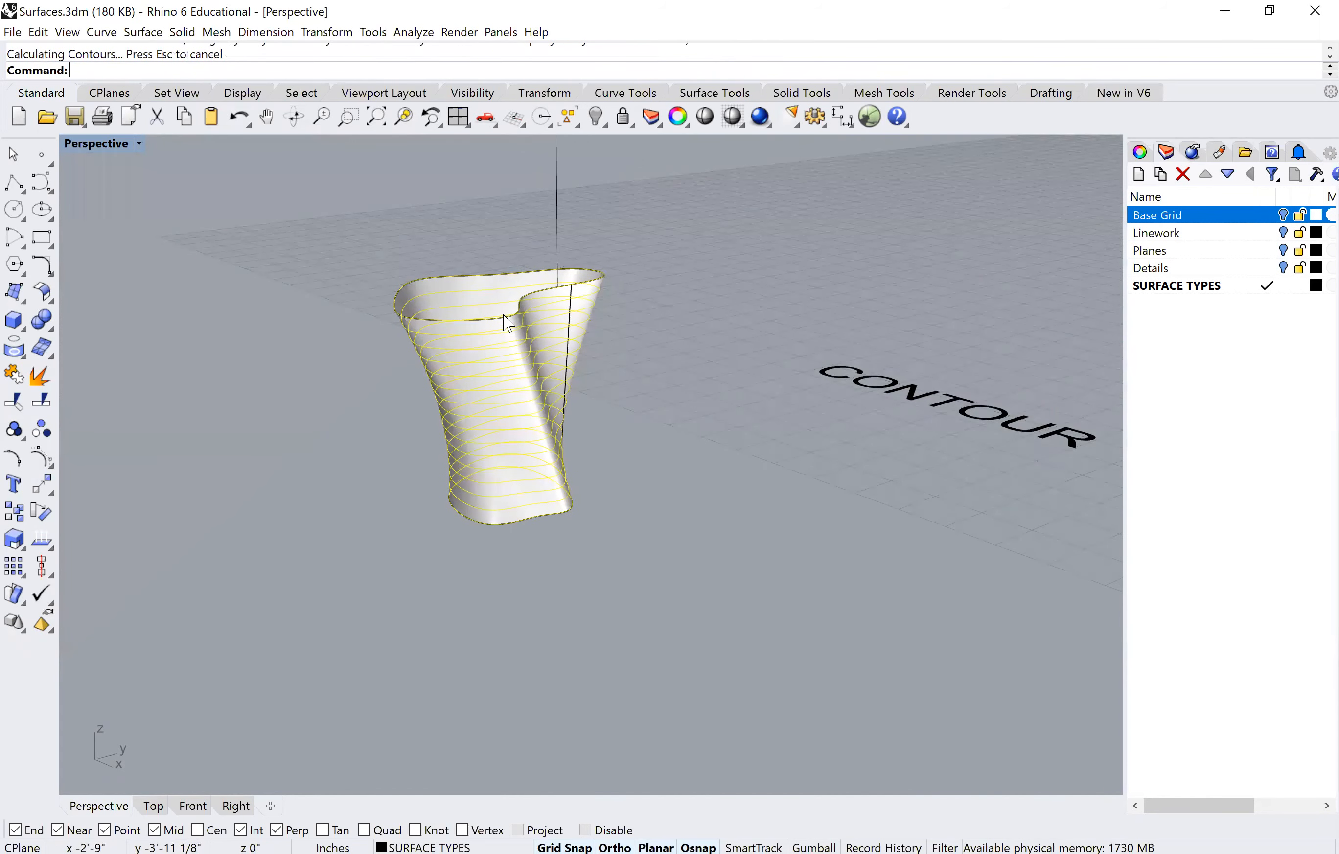
right_click_drag(448, 514, 394, 428)
scroll(389, 419, "up", 3)
right_click_drag(454, 487, 511, 541, "shift")
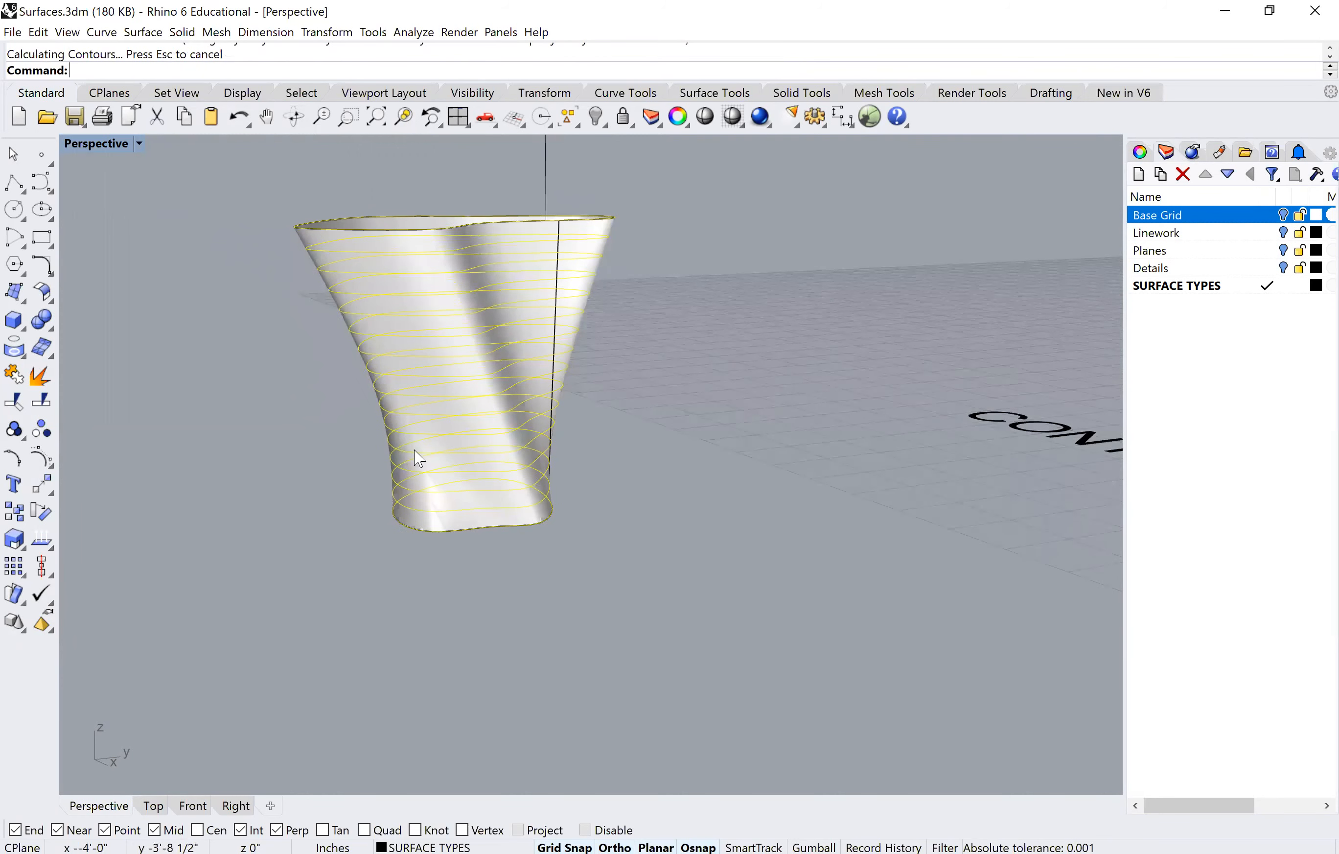
left_click(470, 578)
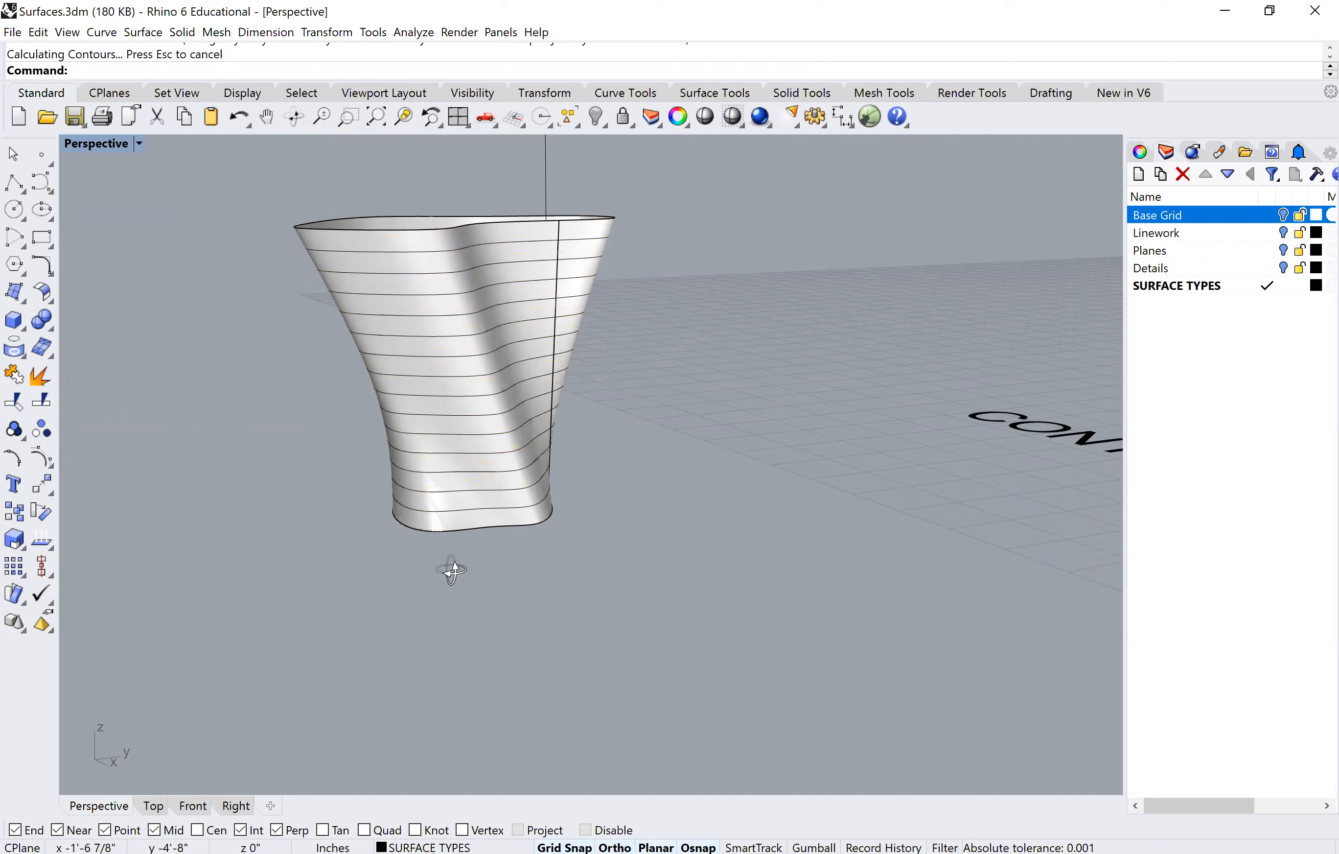
right_click_drag(365, 472, 330, 413)
left_click(323, 390)
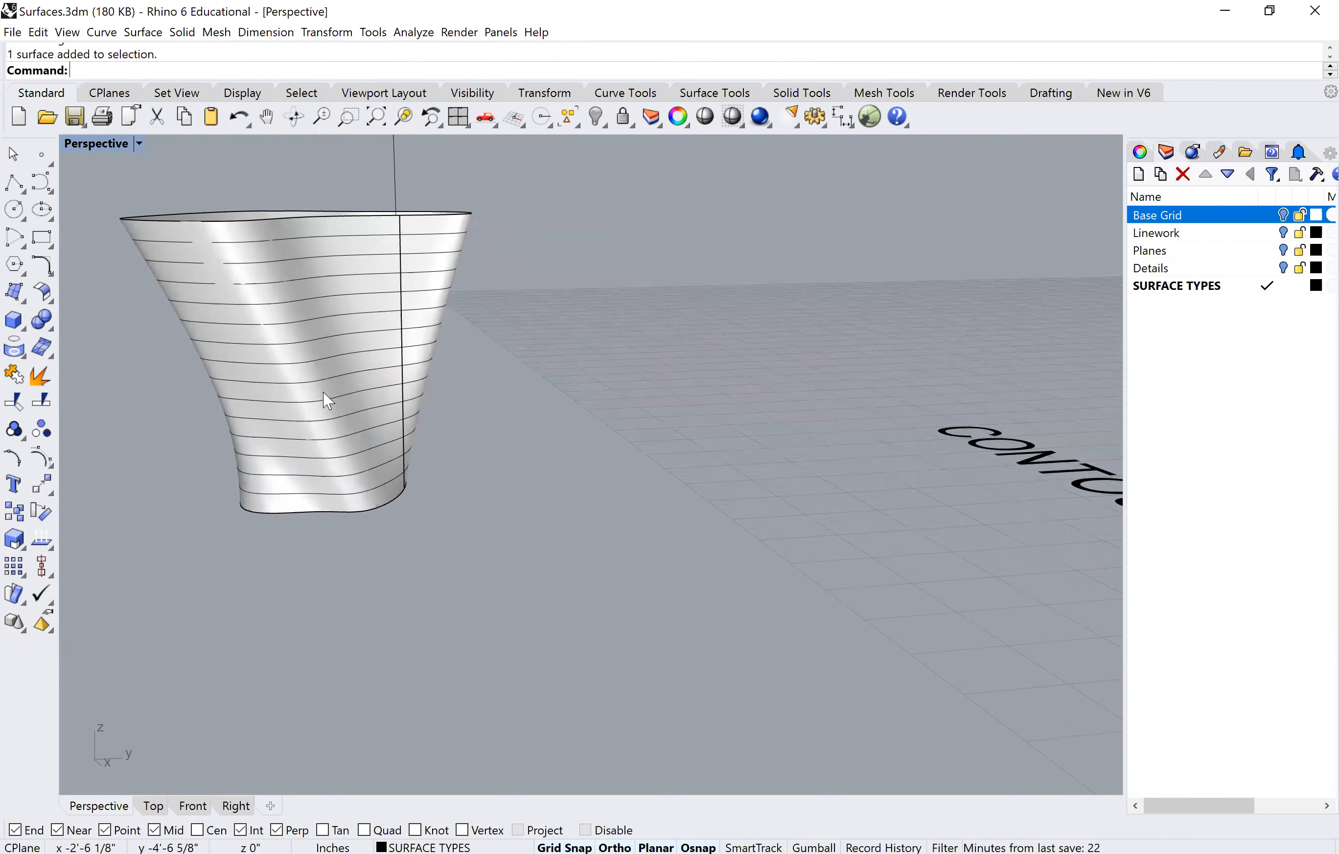
key("ctrl+h")
right_click_drag(421, 502, 619, 511)
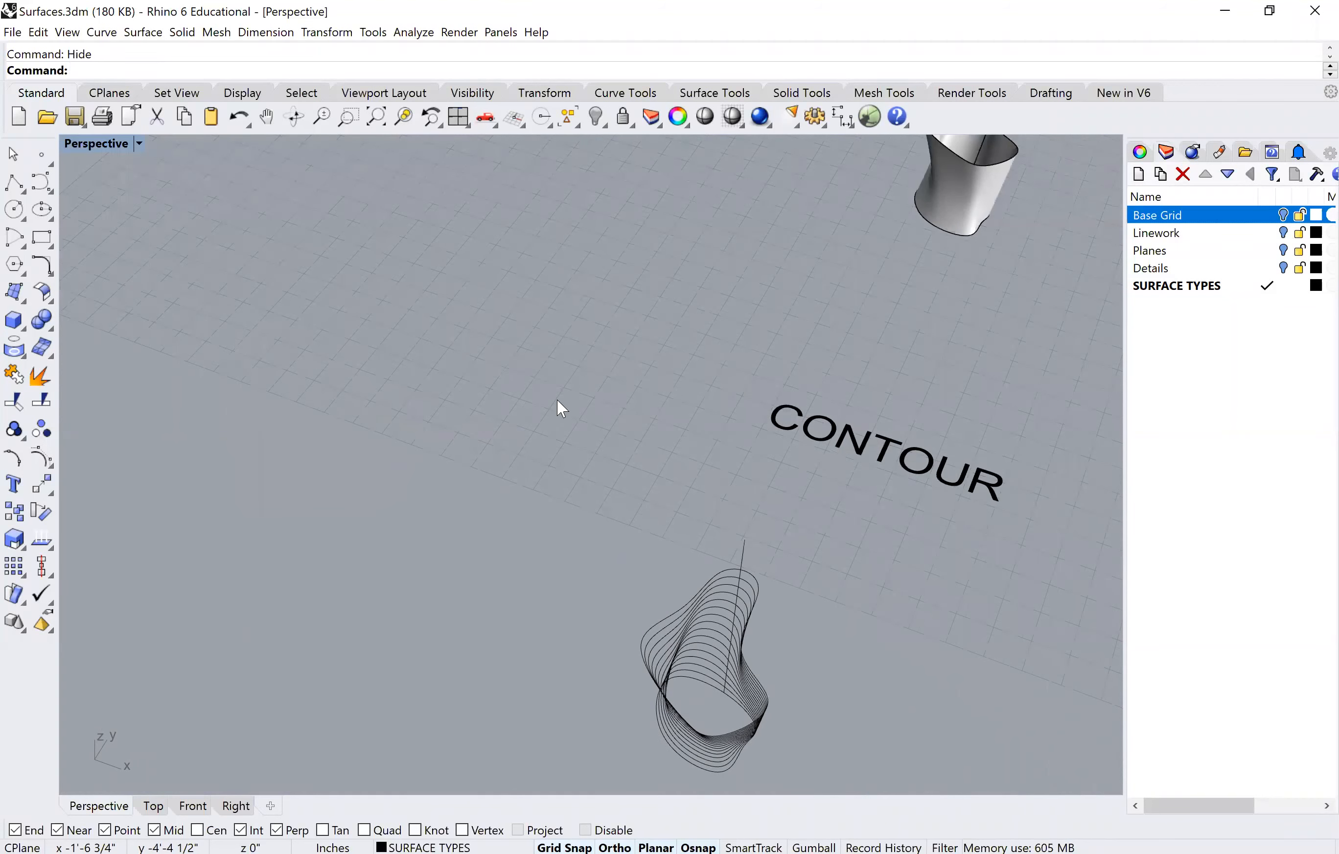
Step: Delete the vertical guide line that set the contour direction
right_click_drag(561, 408, 477, 245)
left_click(477, 246)
key("Delete")
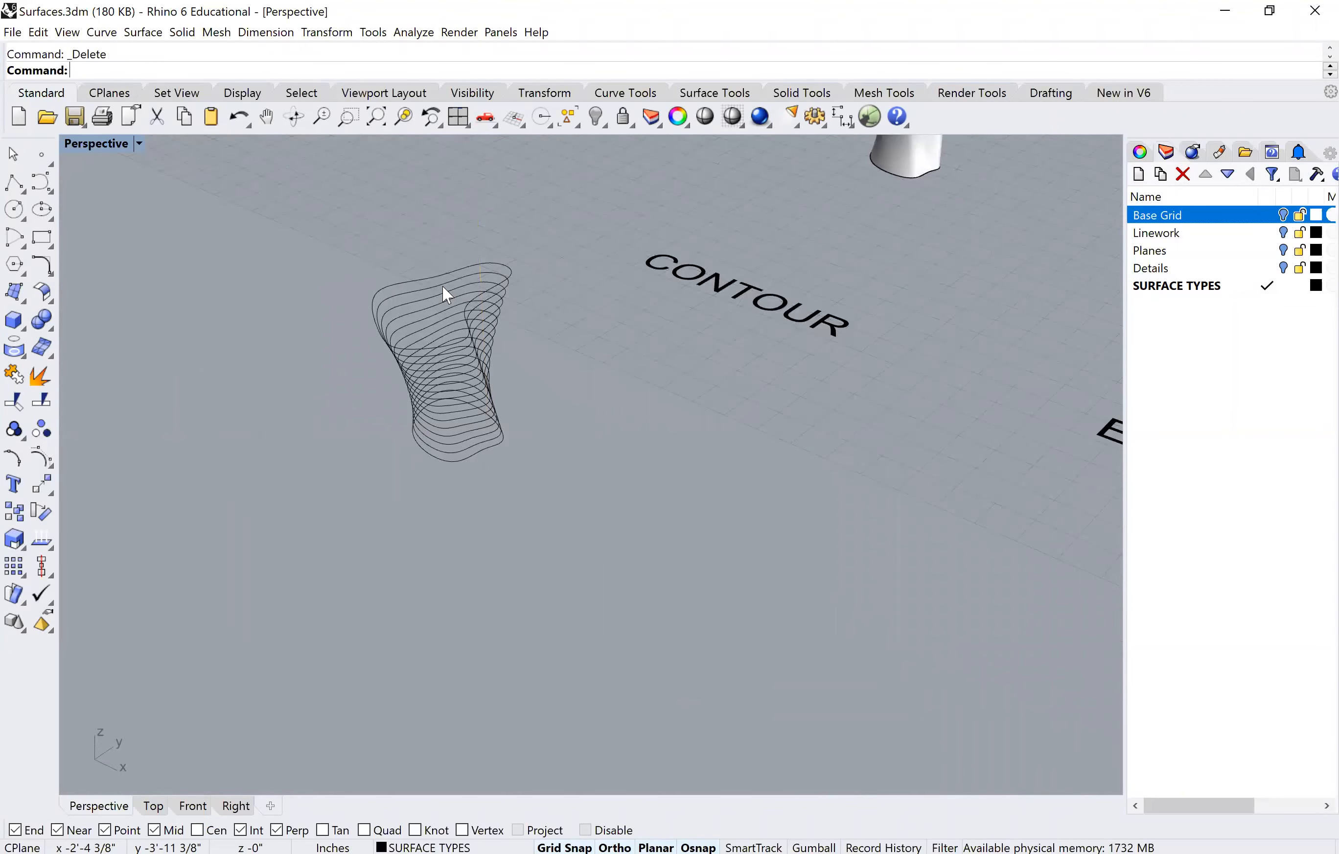
Step: Inspect the stacked contour curves, then show the hidden loft surface again
right_click_drag(402, 309, 562, 380)
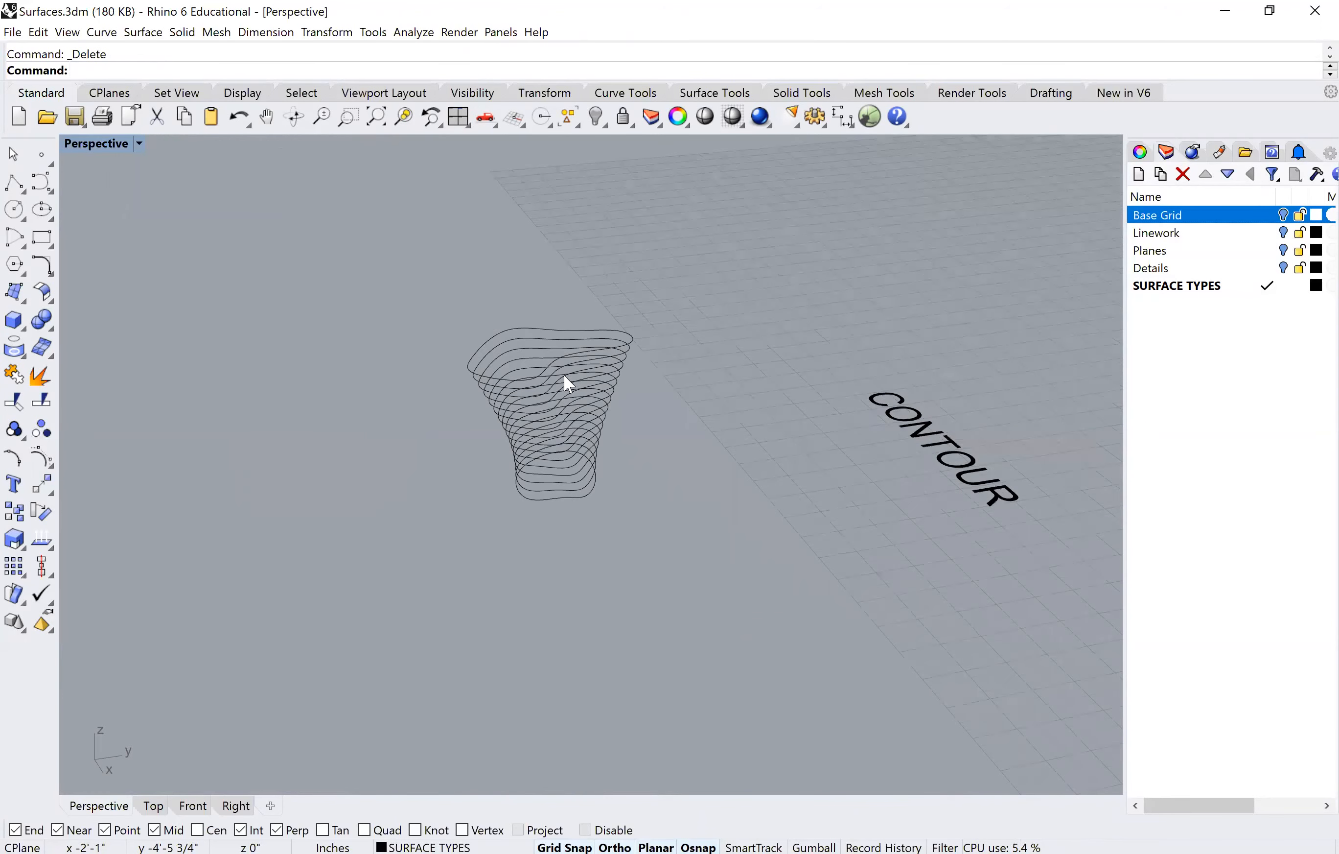
scroll(594, 441, "up", 2)
scroll(594, 439, "down", 4)
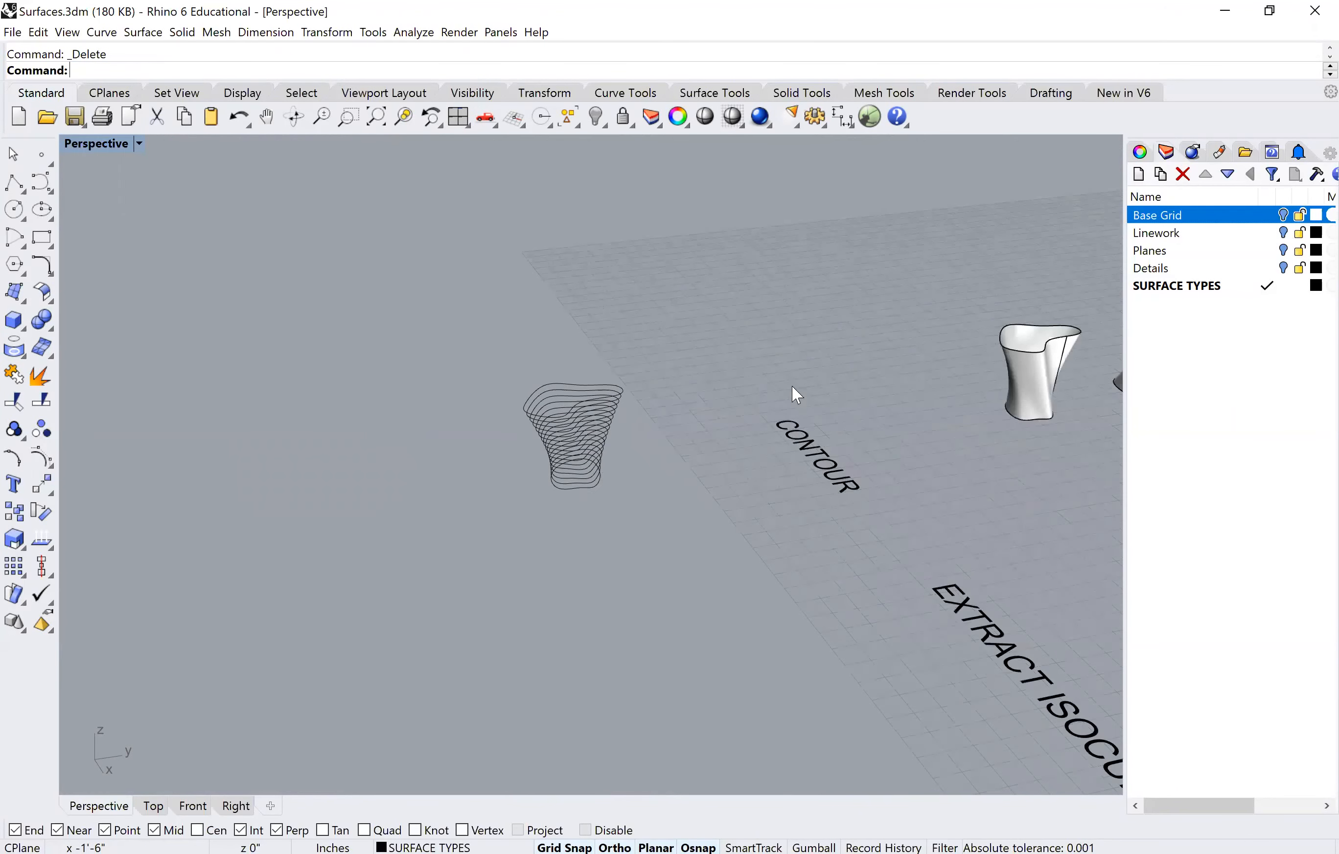
right_click_drag(791, 384, 844, 414)
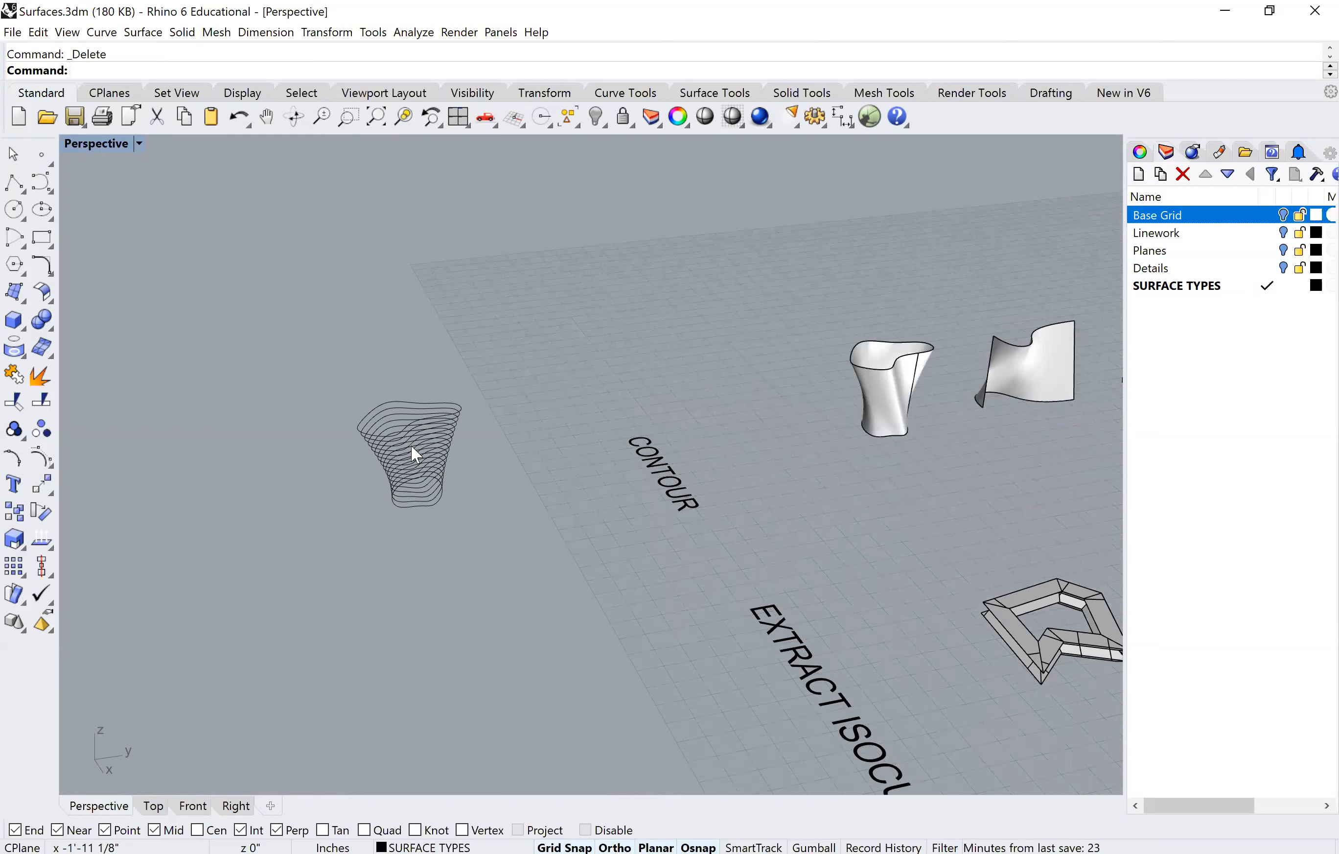
scroll(372, 490, "up", 3)
right_click_drag(345, 508, 343, 507)
type("show")
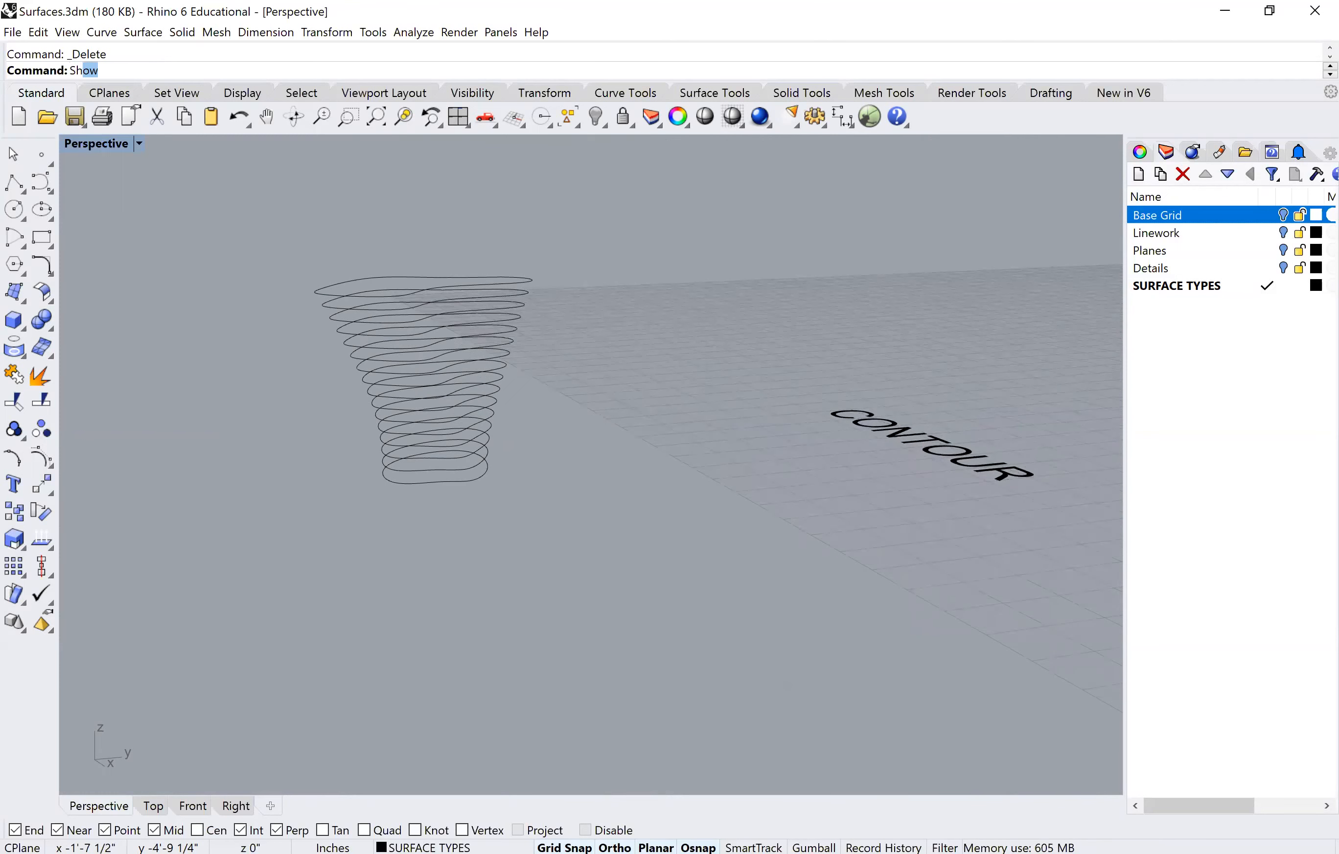
key("Return")
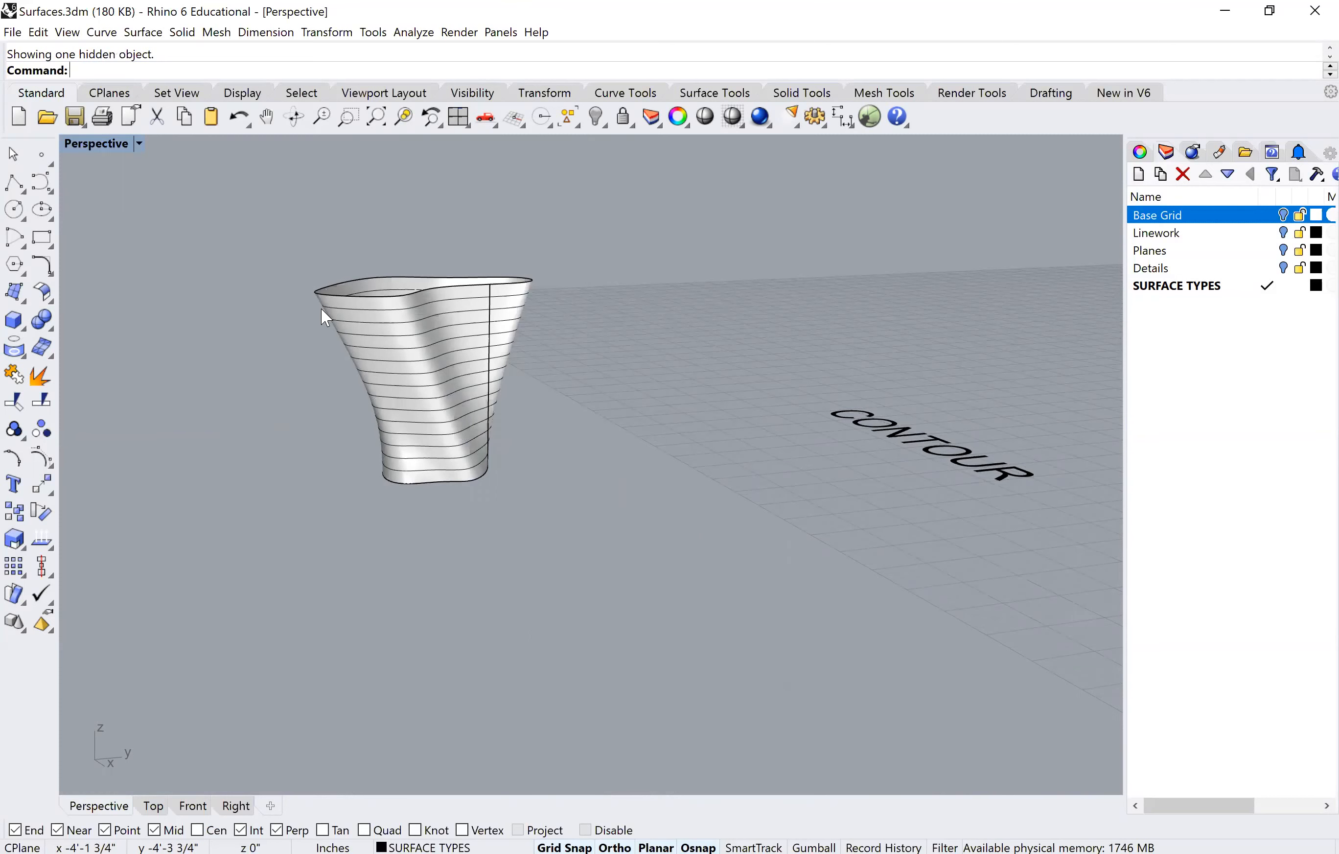
Step: Delete the copied loft surface, keeping its contour curves
scroll(323, 310, "up", 3)
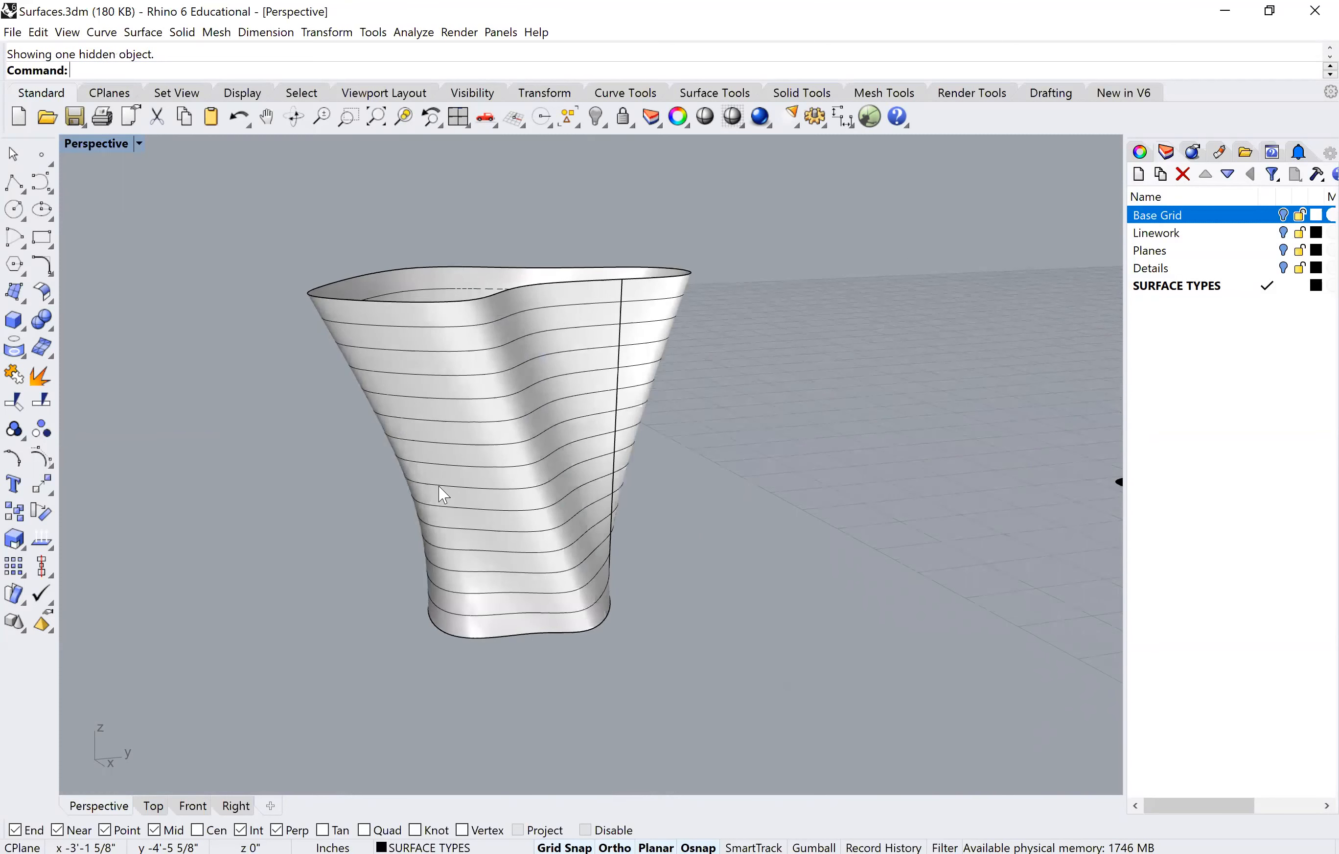
left_click(363, 332)
key("Delete")
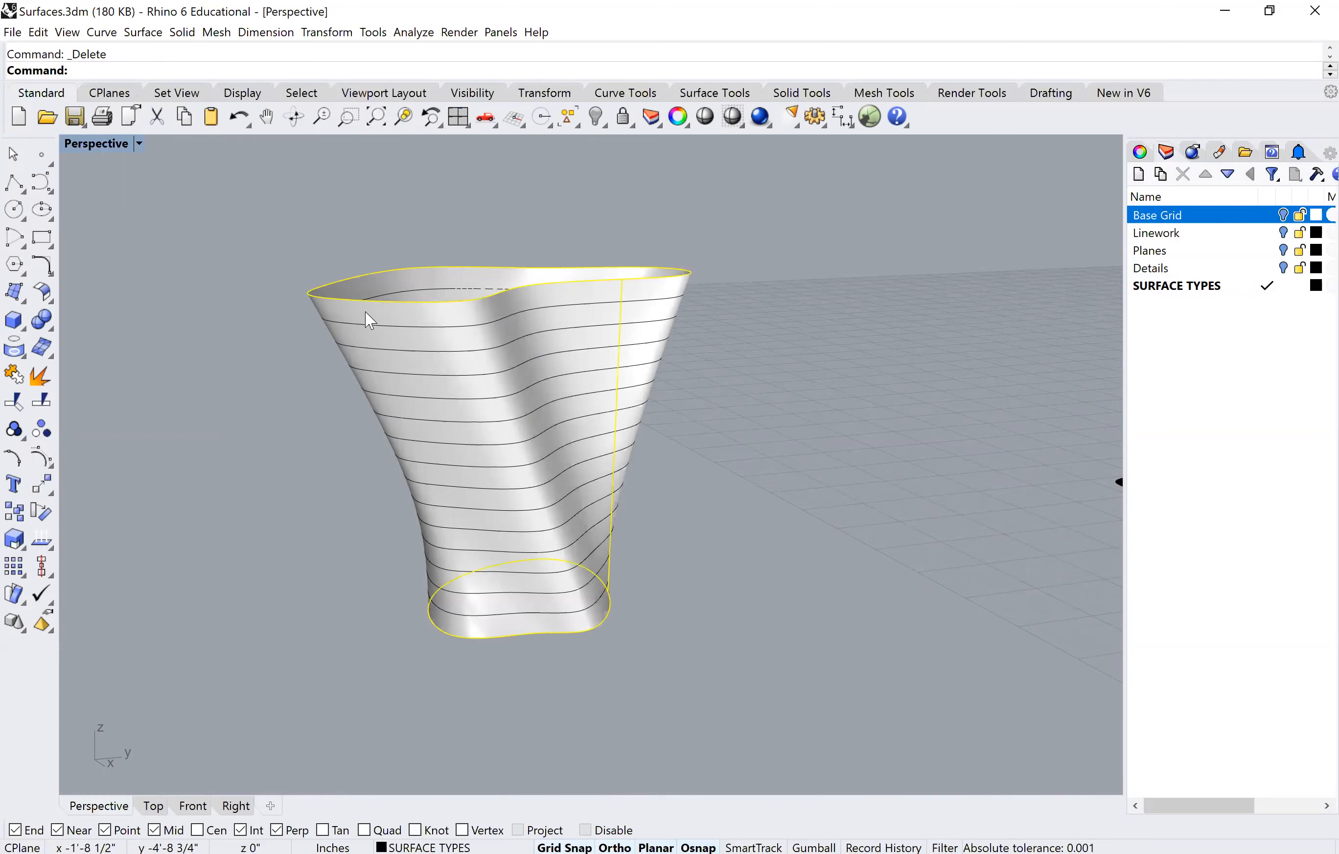
right_click_drag(518, 520, 533, 593)
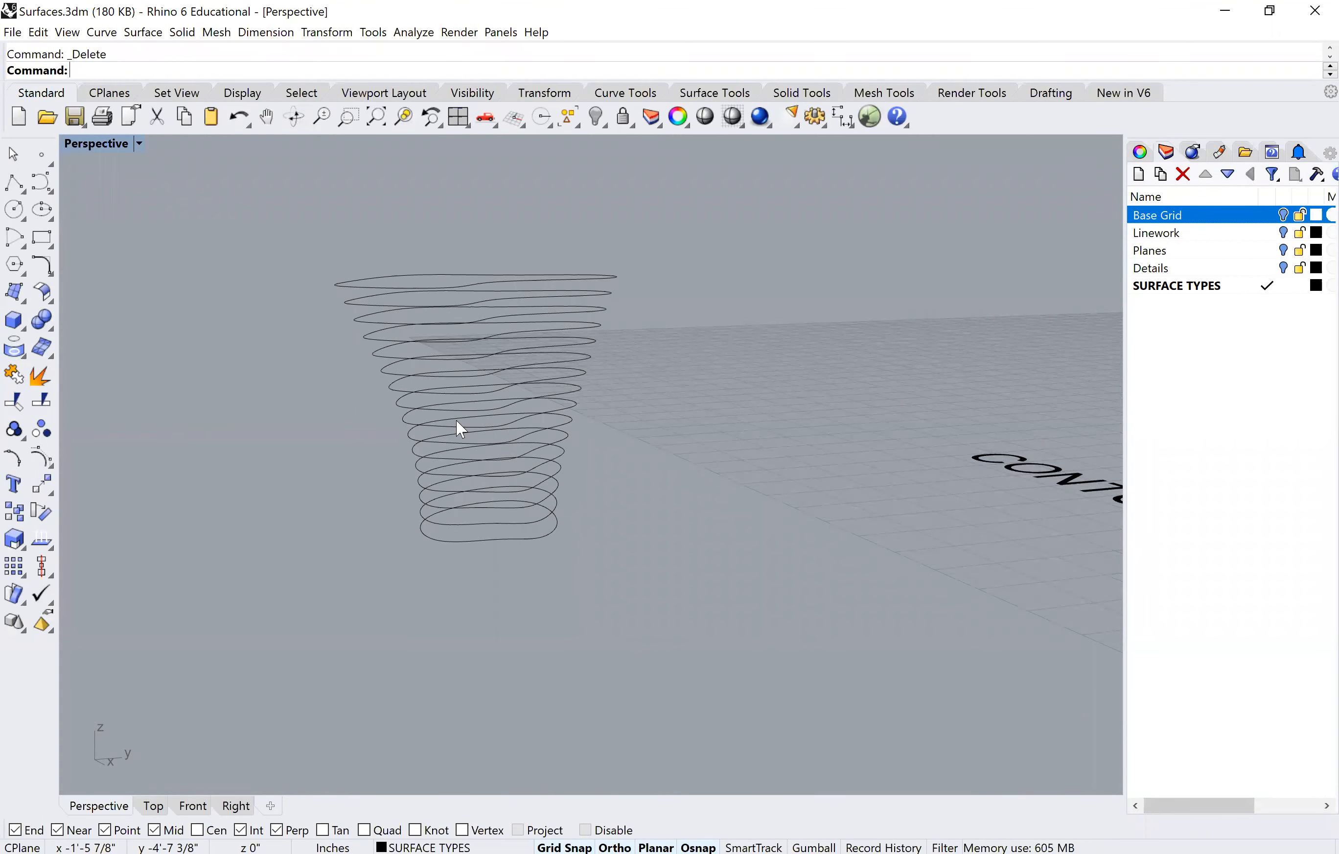
Step: Extrude all the contour curves by -0.25 inch with ExtrudeCrv, leaving Solid and BothSides set to No
left_click_drag(381, 248, 381, 248)
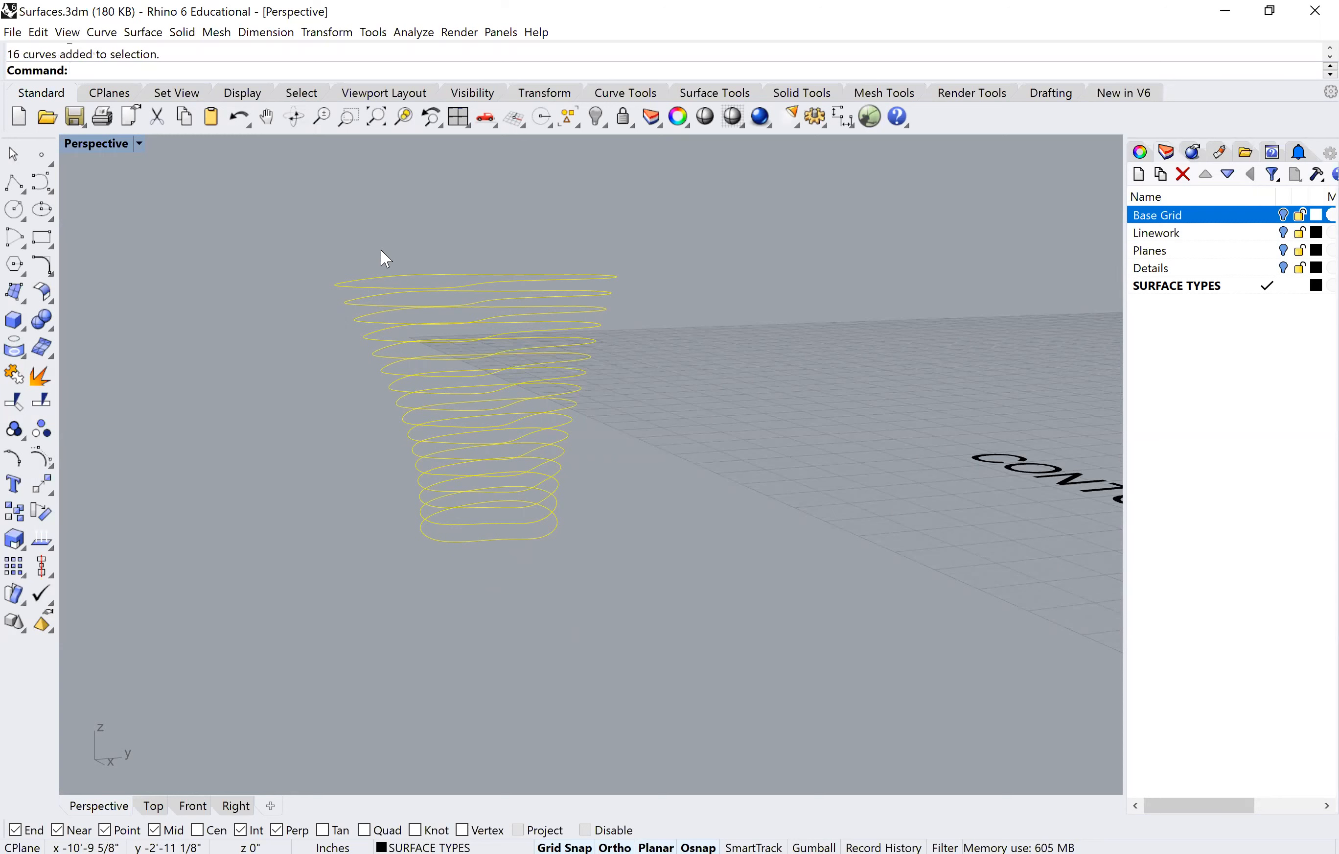
type("ExtrudeCrv")
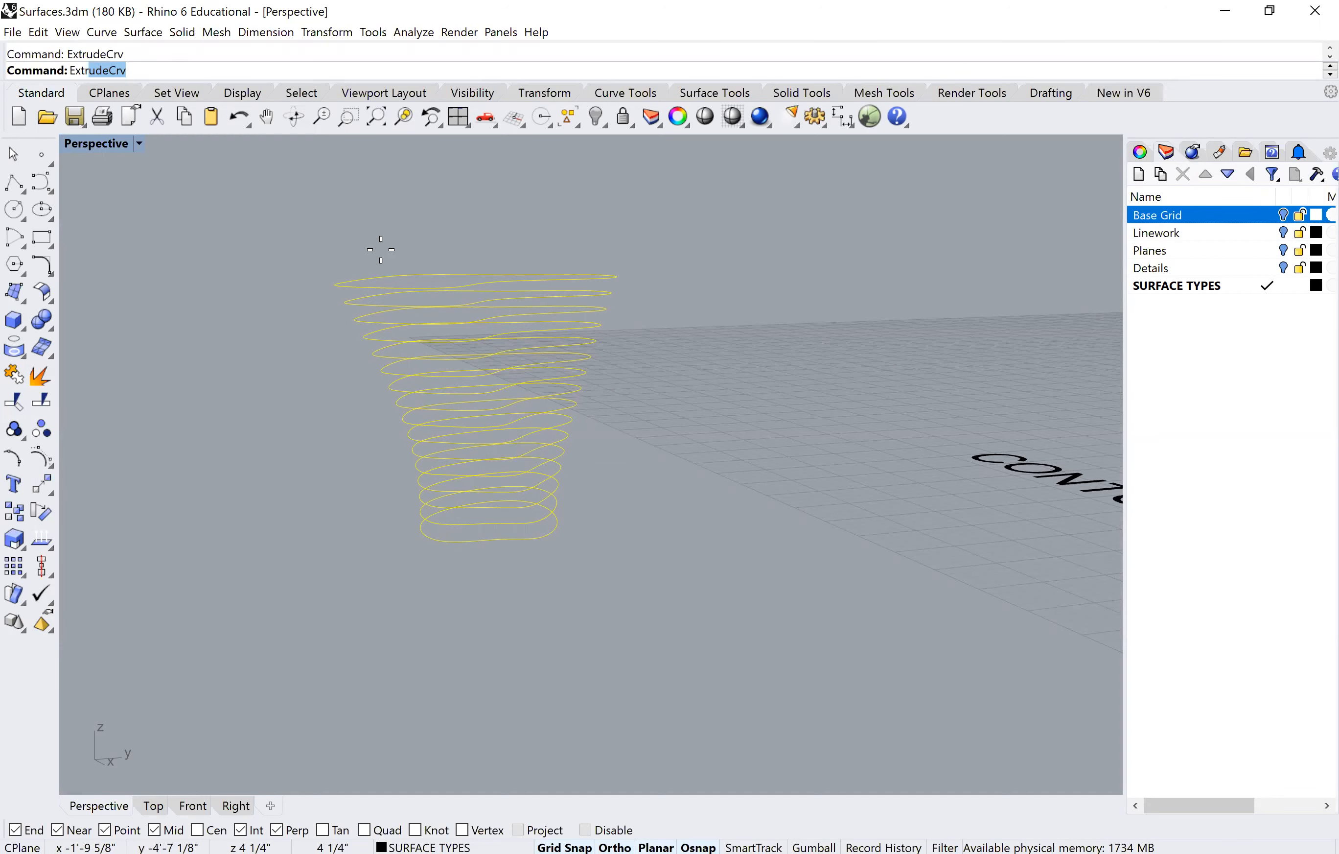
key("Return")
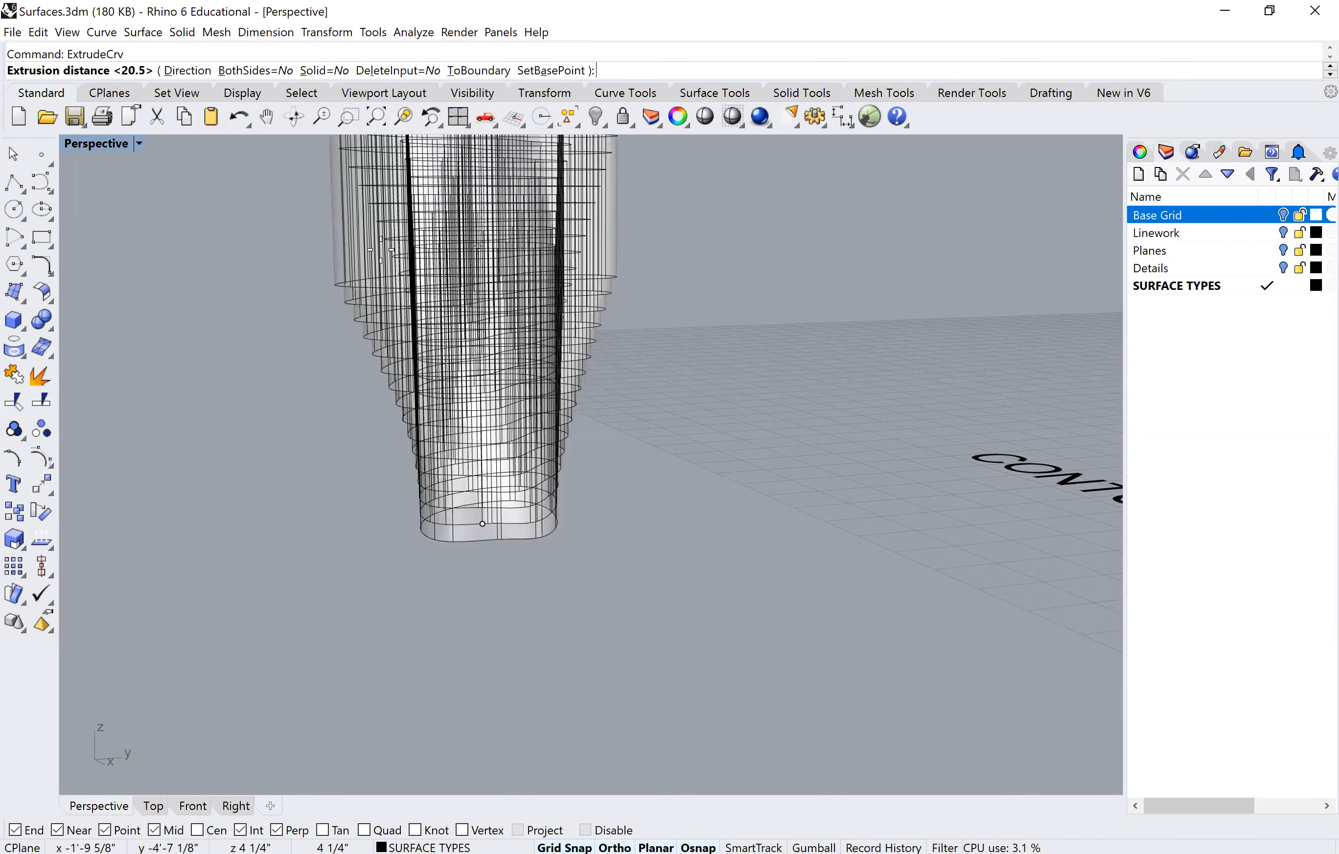
type("-.25")
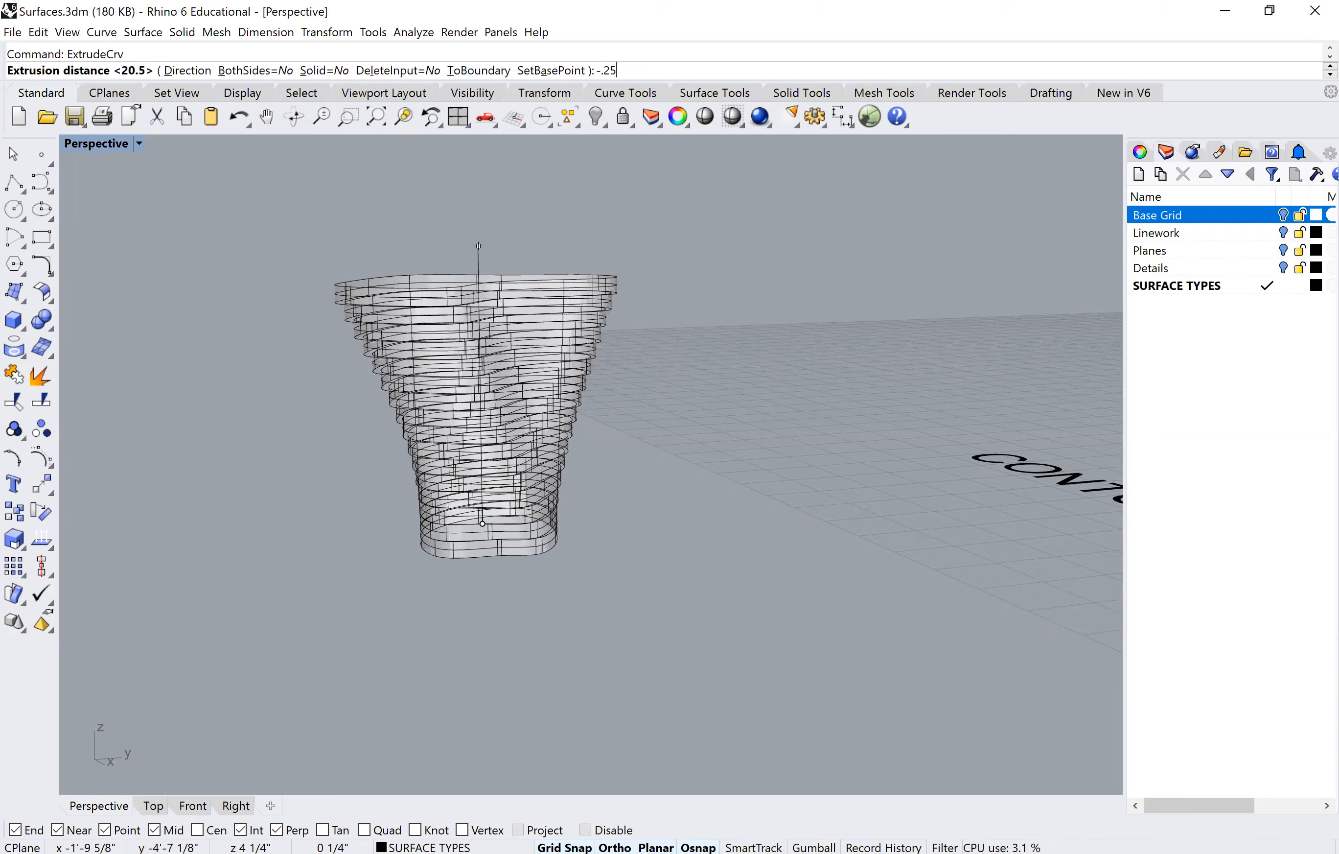
key("Return")
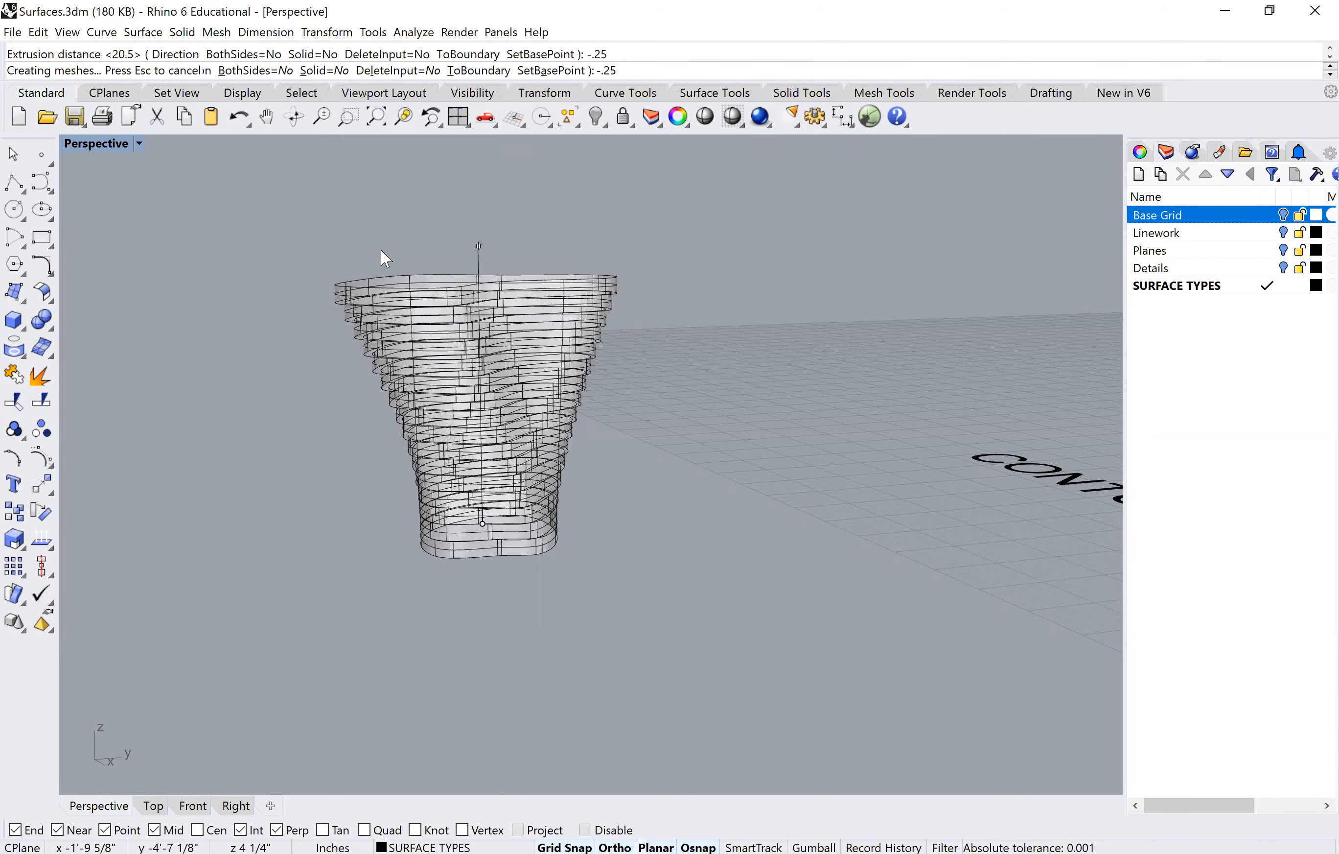
left_click(188, 453)
Step: Compare the stepped form of extruded contours with the original closed loft surface
right_click_drag(299, 520, 1066, 391)
left_click(1036, 393)
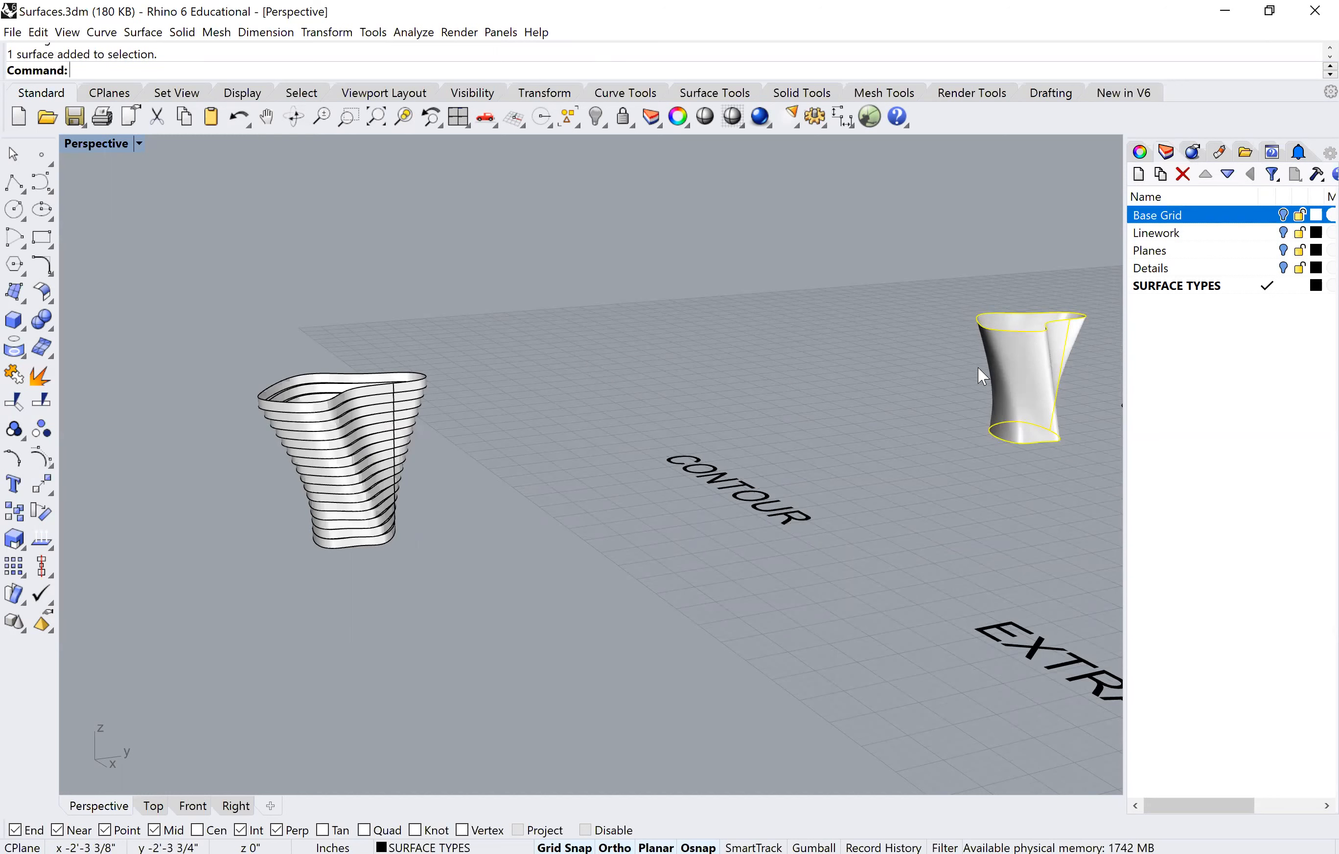
scroll(941, 405, "down", 3)
right_click_drag(896, 375, 850, 346, "shift")
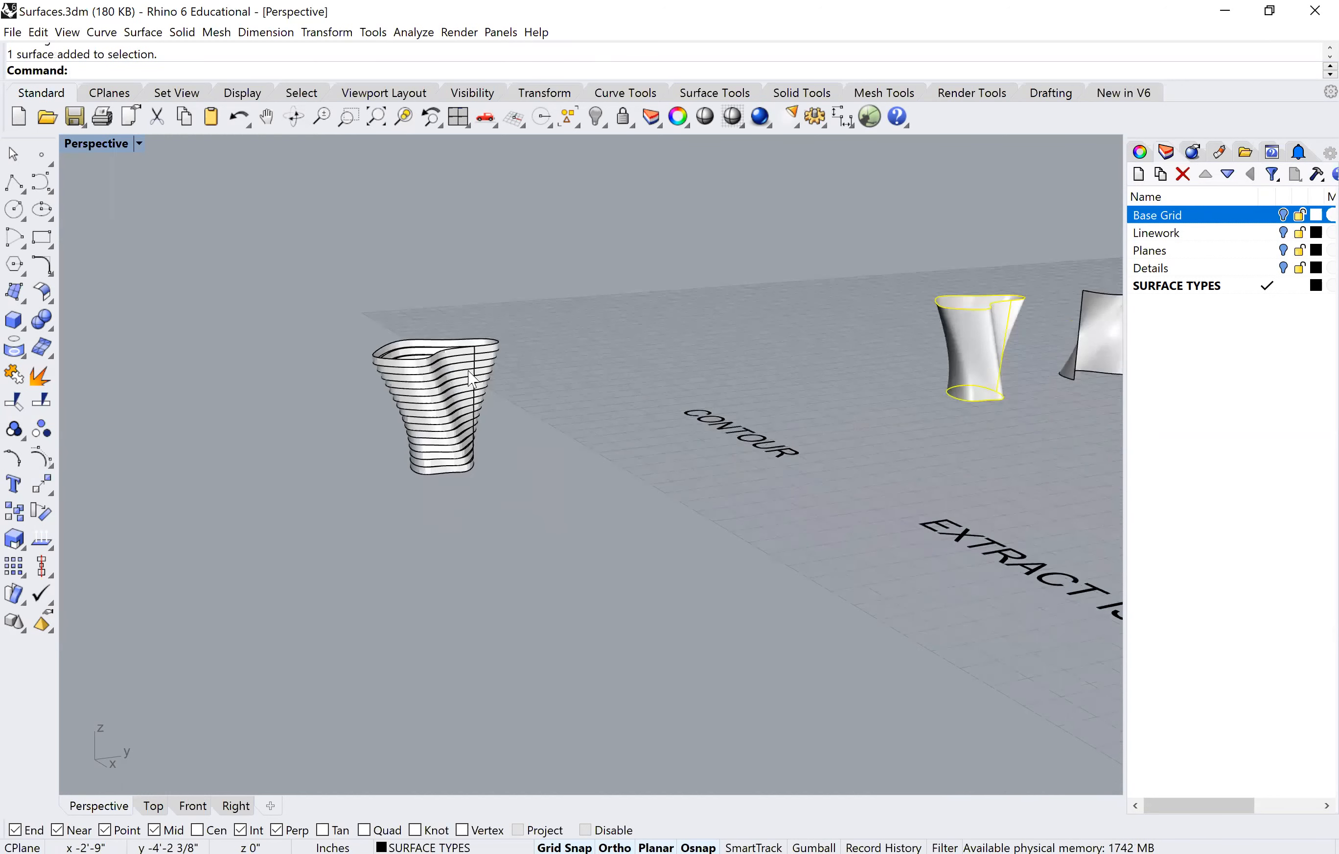
scroll(450, 348, "up", 3)
right_click_drag(453, 350, 486, 304)
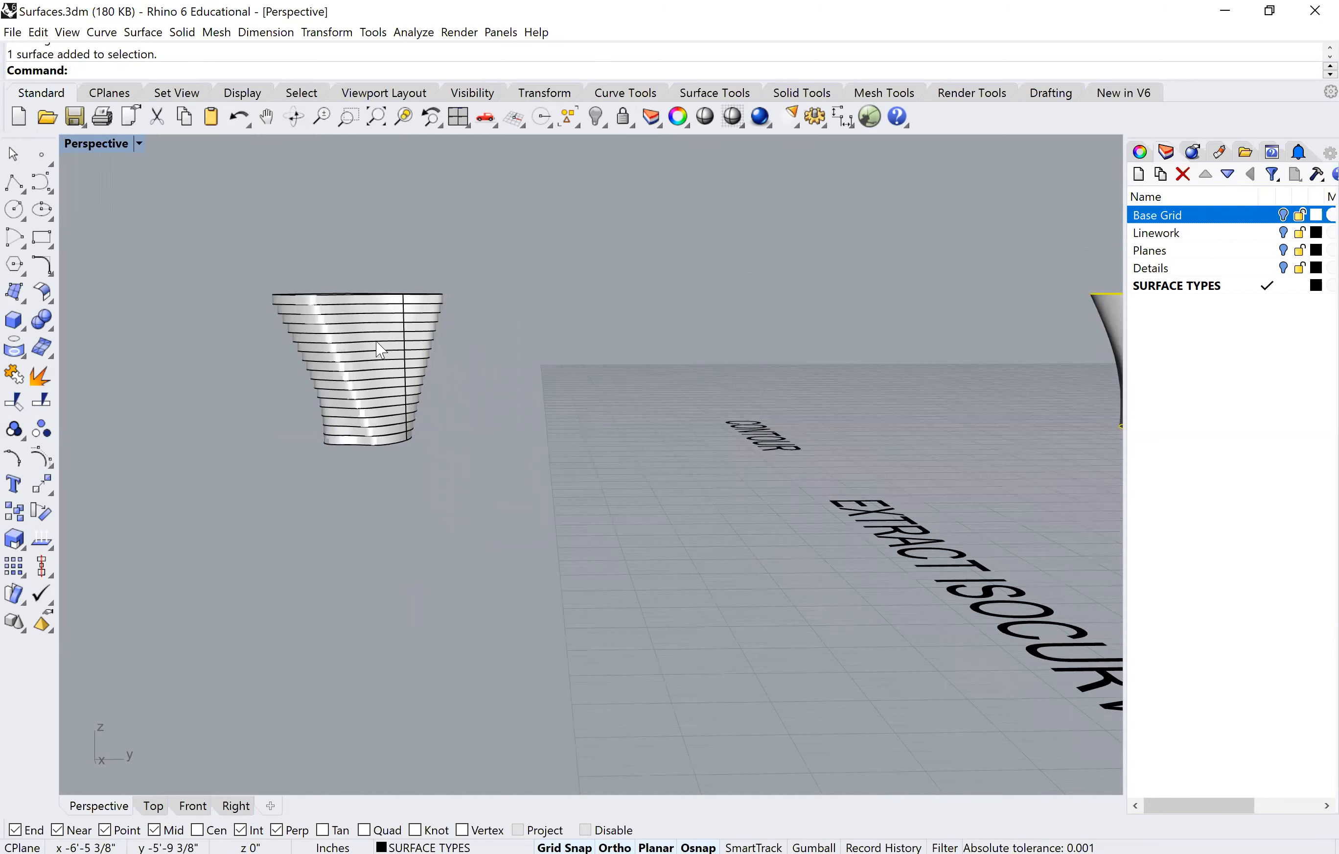
Step: Deselect the original loft surface and run Show to check for hidden objects around the extruded contours
right_click_drag(389, 442, 715, 524)
right_click_drag(715, 527, 732, 429)
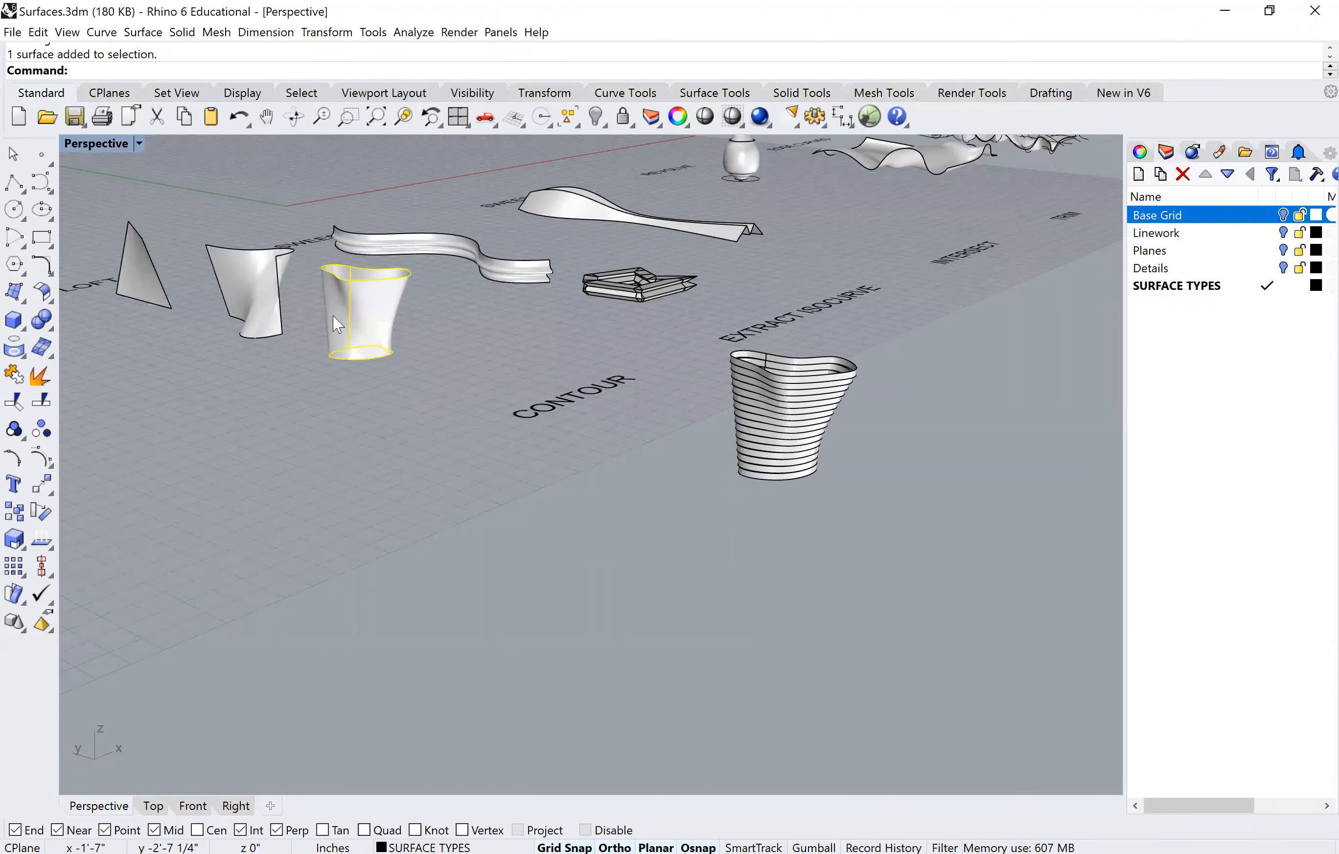
scroll(770, 419, "up", 2)
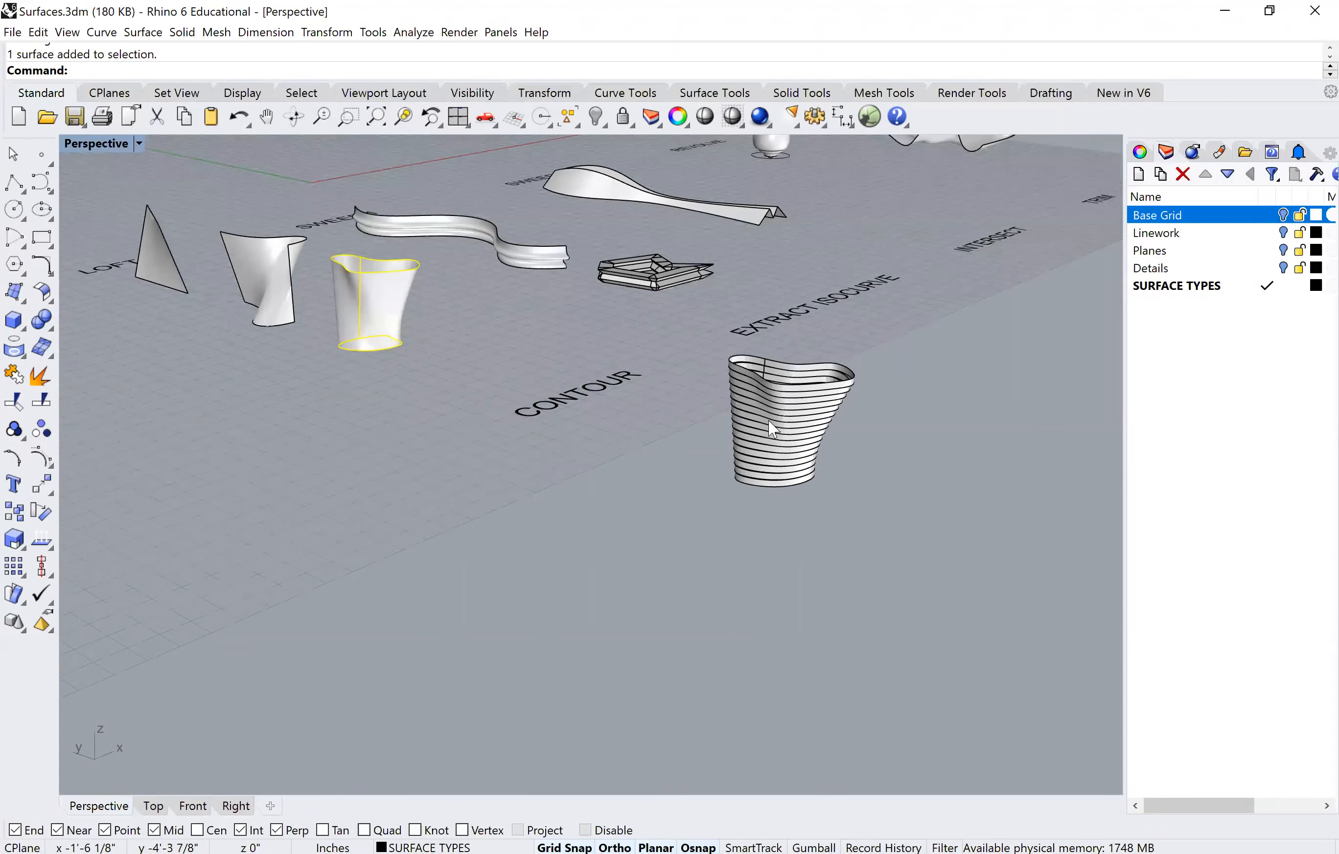
left_click(654, 457)
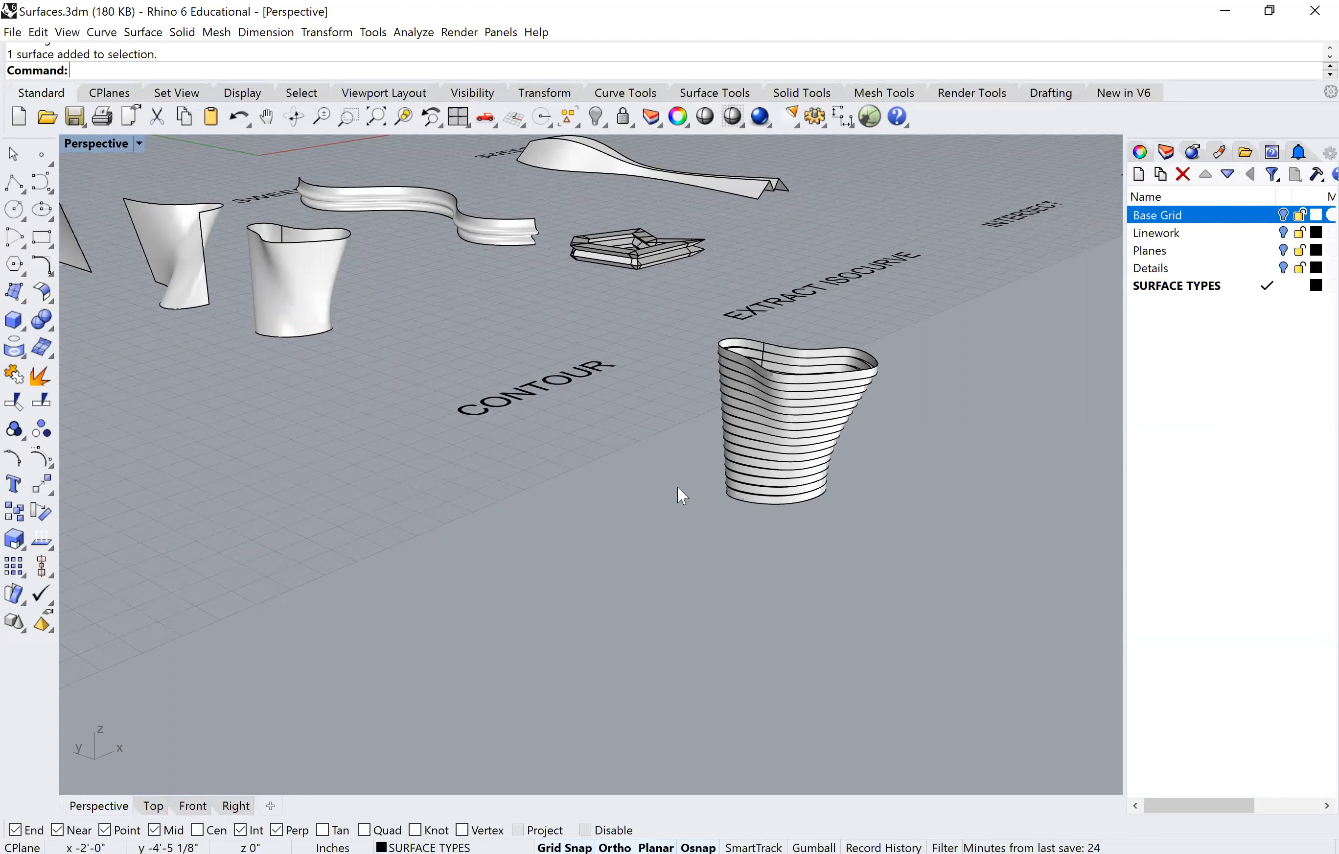
key("Return")
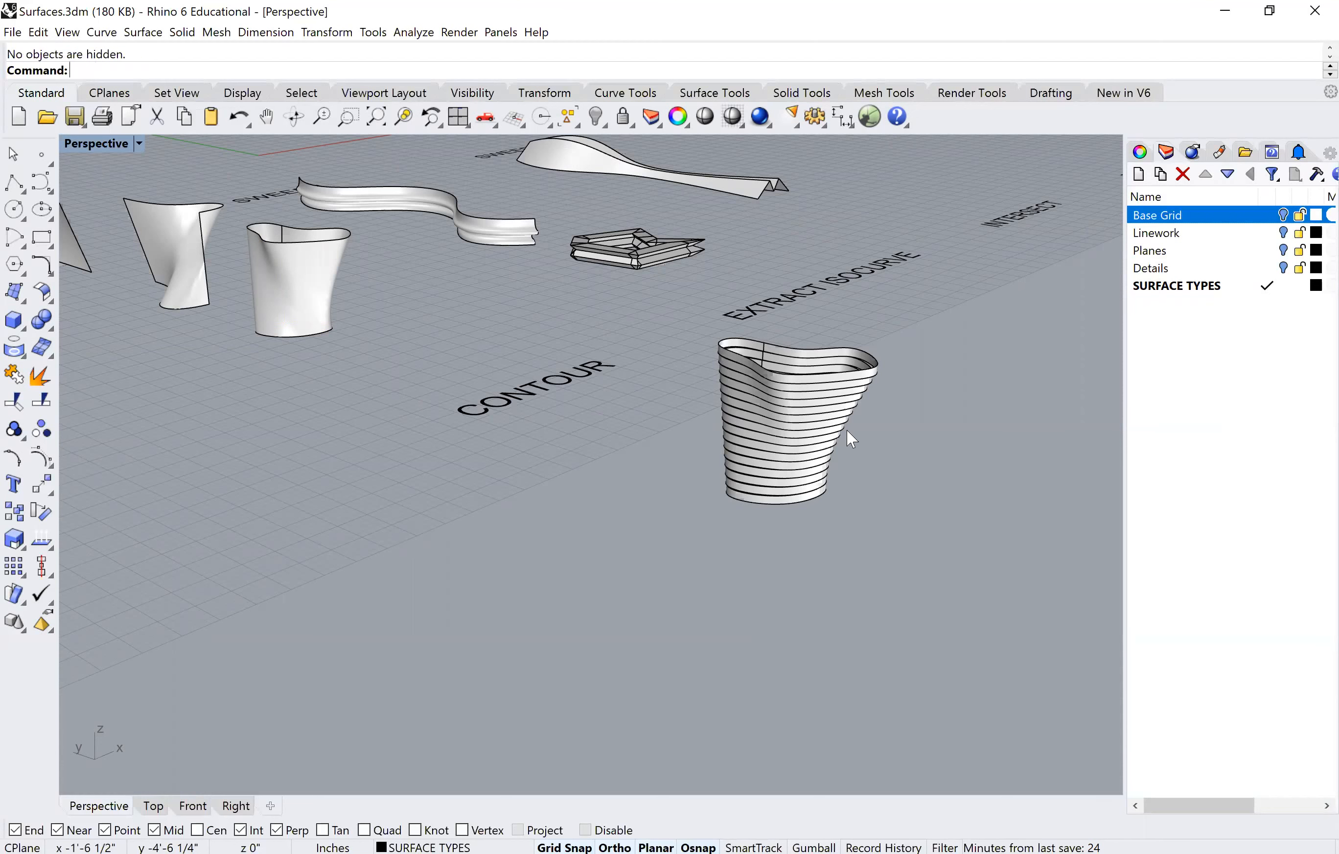
right_click_drag(563, 487, 353, 295)
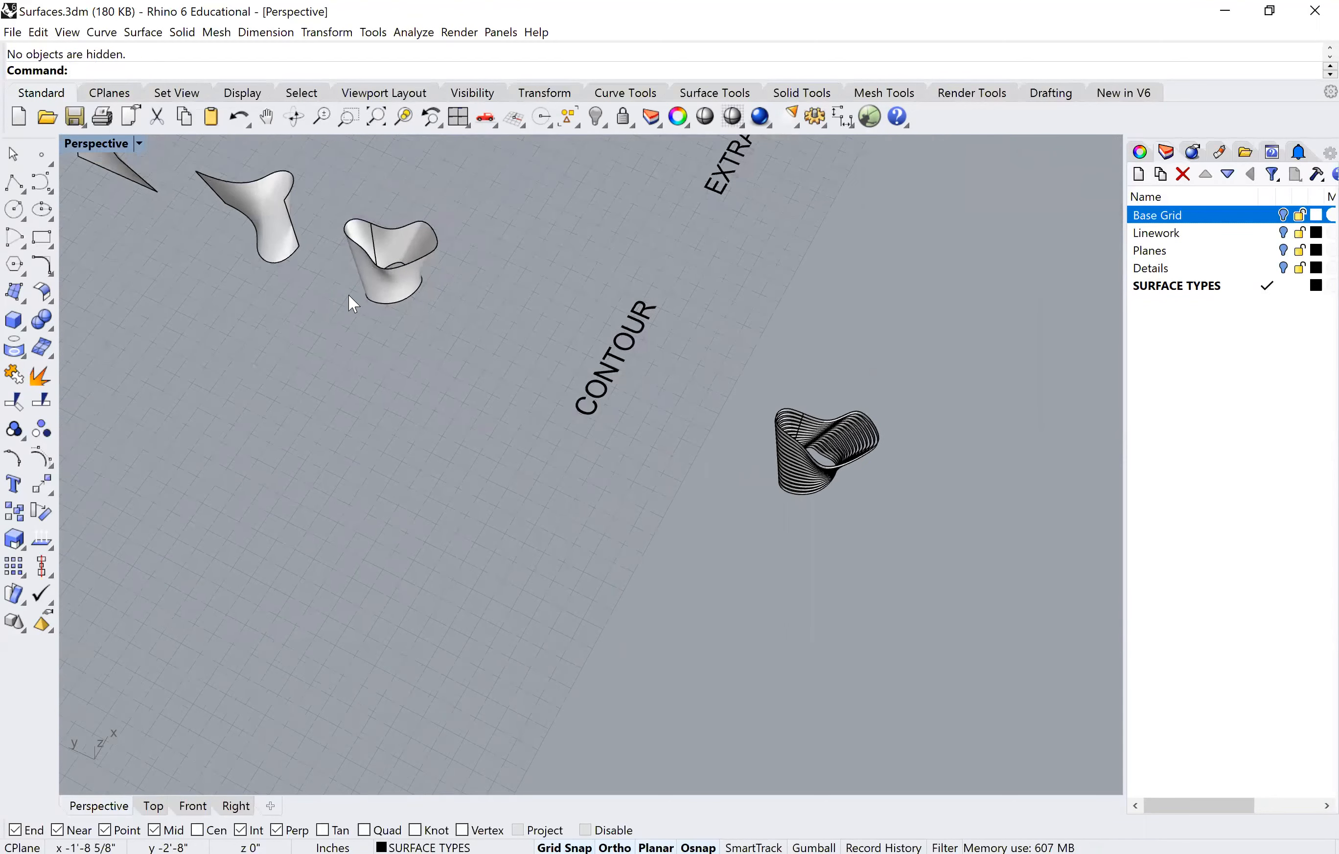
Step: Copy the original closed loft surface to the empty area beyond the extruded contour form
left_click(367, 294)
left_click(374, 293)
scroll(374, 294, "down", 6)
type("copy")
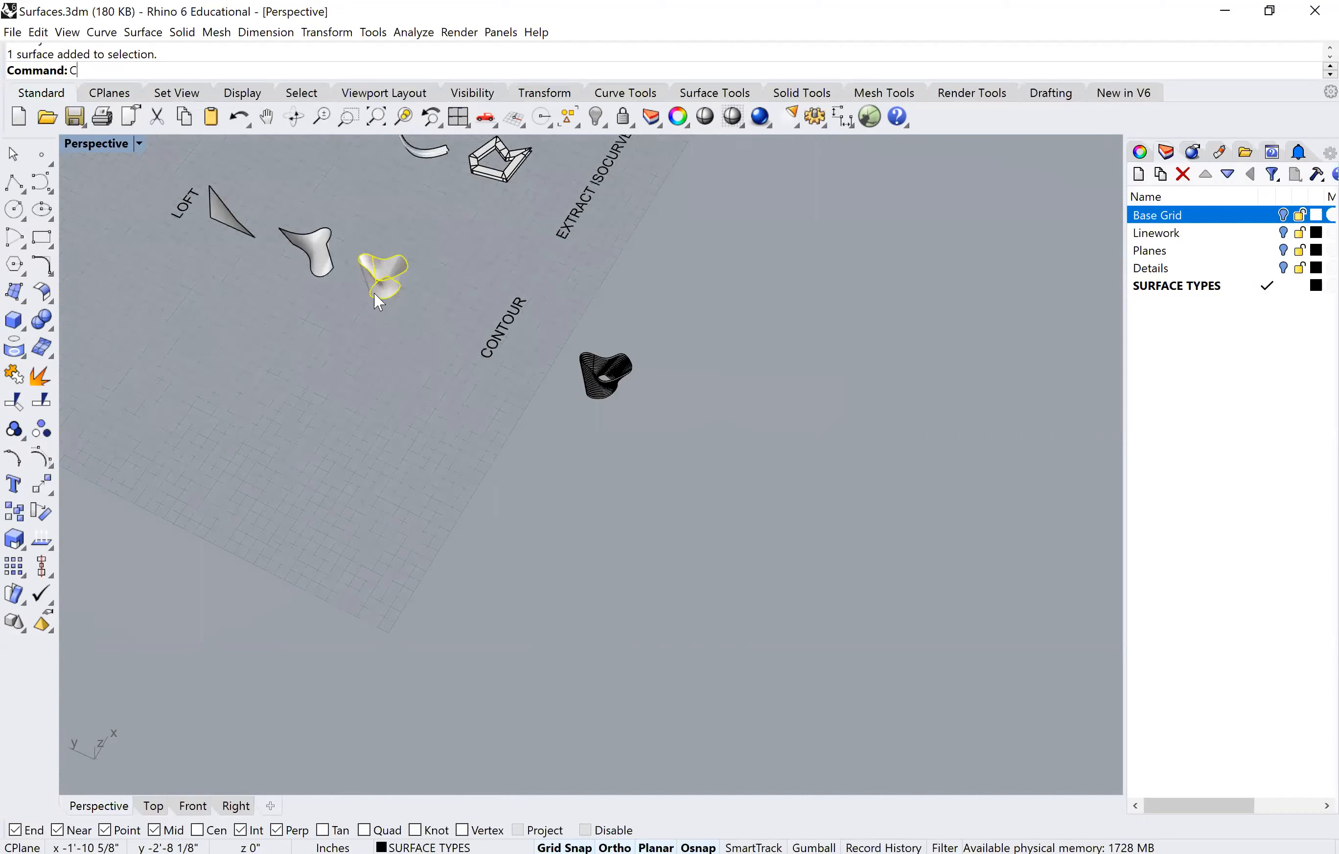
key("Return")
scroll(373, 293, "down", 2)
left_click(383, 326)
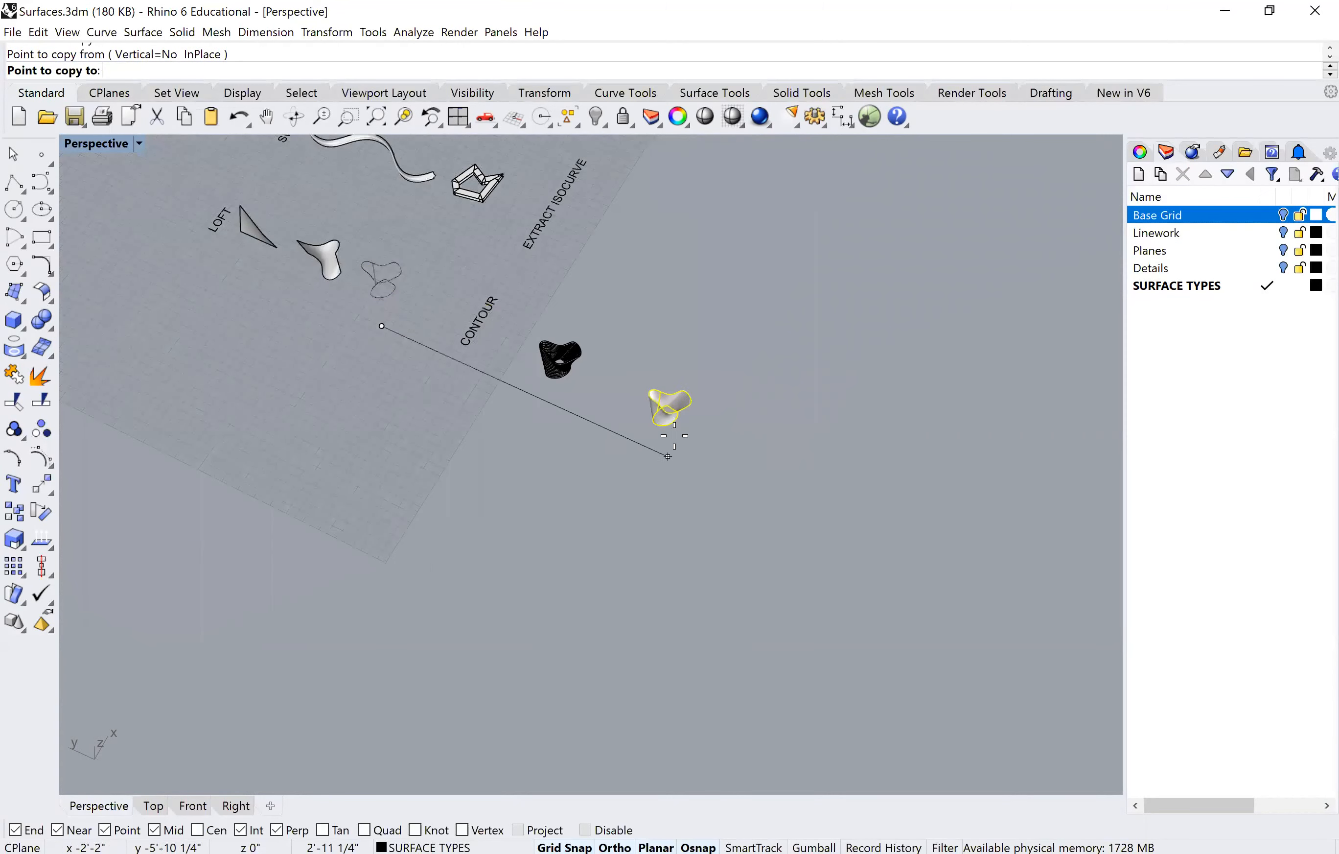
left_click(609, 405)
scroll(609, 406, "up", 5)
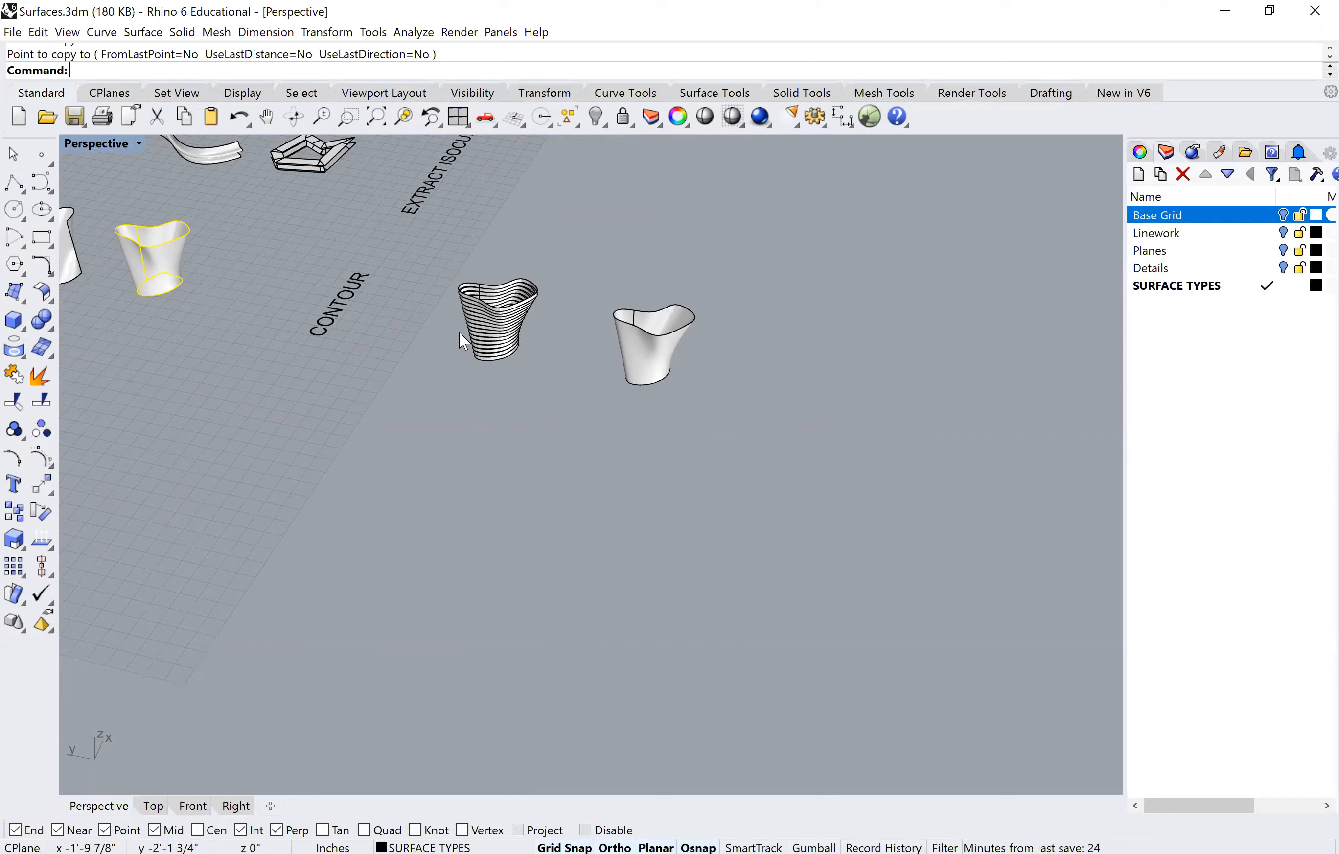
Step: Contour the new open loft copy along a horizontal direction with a 1/4 inch distance between contours
scroll(700, 423, "up", 3)
right_click_drag(700, 423, 662, 359)
left_click(665, 359)
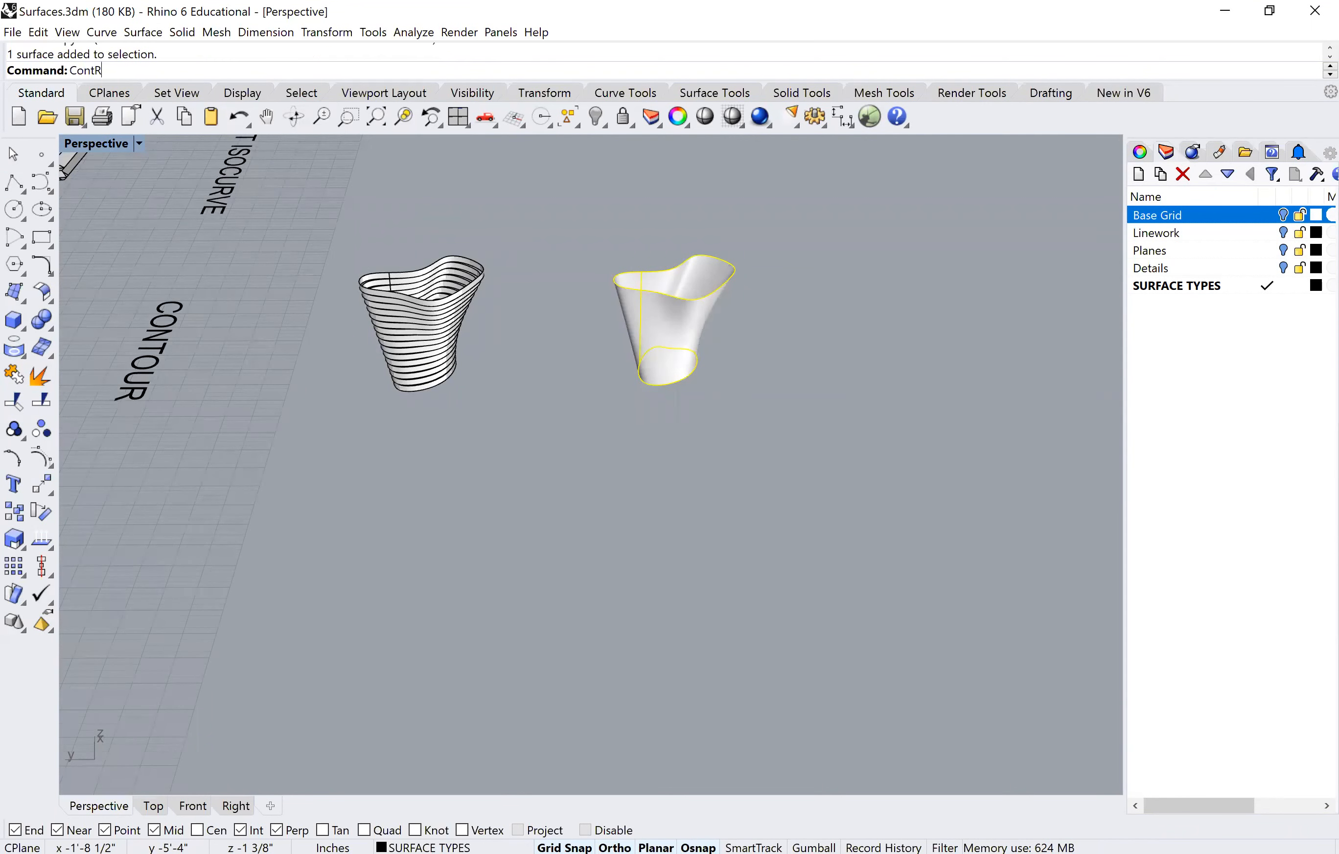
key("BackSpace")
type("our")
key("Return")
left_click(640, 368)
scroll(788, 338, "down", 2)
right_click_drag(698, 359, 799, 356)
type("ContR")
left_click(804, 356)
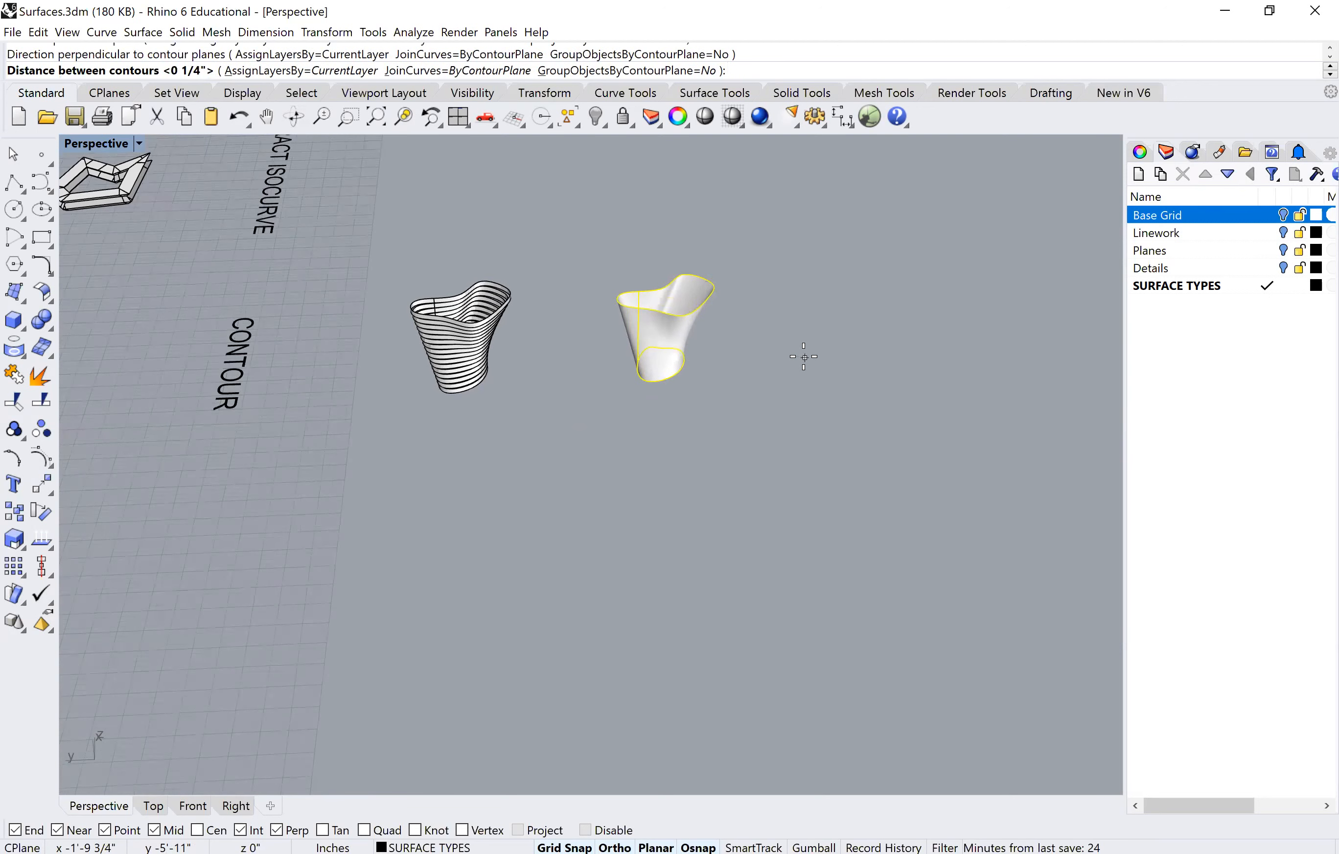
key("Return")
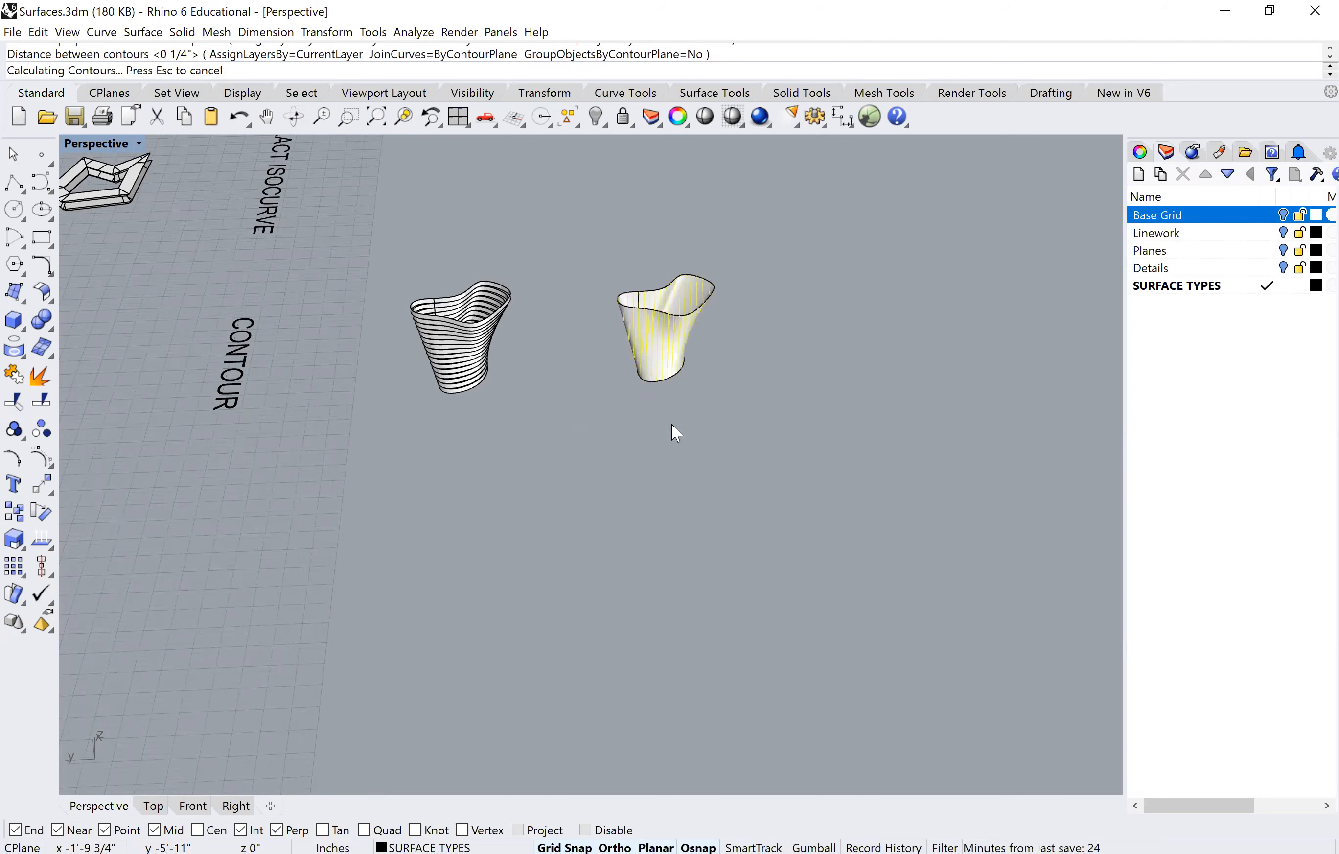
Step: Inspect the vertical contours and delete the copied loft surface, keeping only its contour curves
right_click_drag(623, 380, 488, 375)
mouse_move(584, 394)
right_mouse_down()
mouse_move(565, 409)
mouse_move(597, 413)
right_mouse_up()
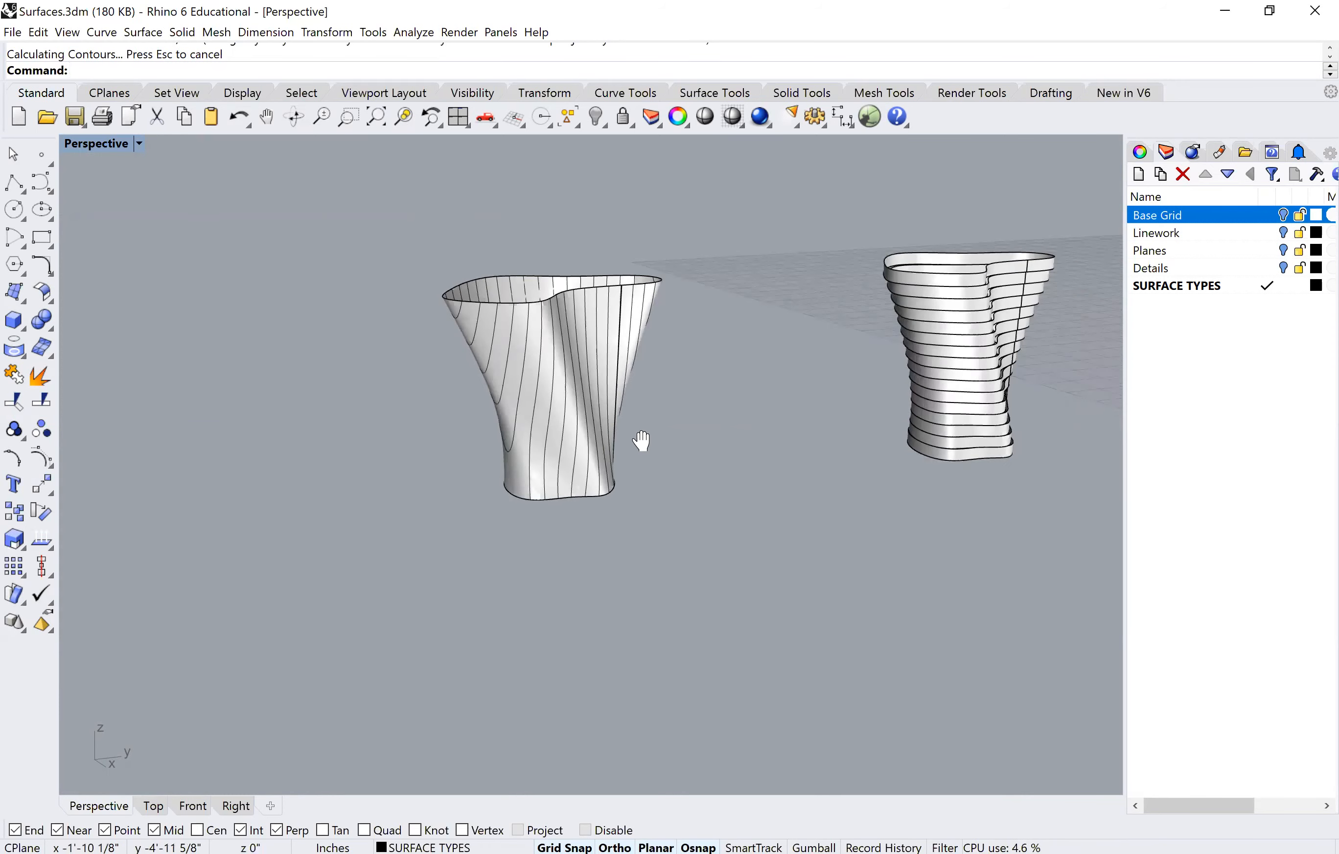
scroll(403, 433, "up", 3)
scroll(410, 458, "up", 2)
left_click(410, 459)
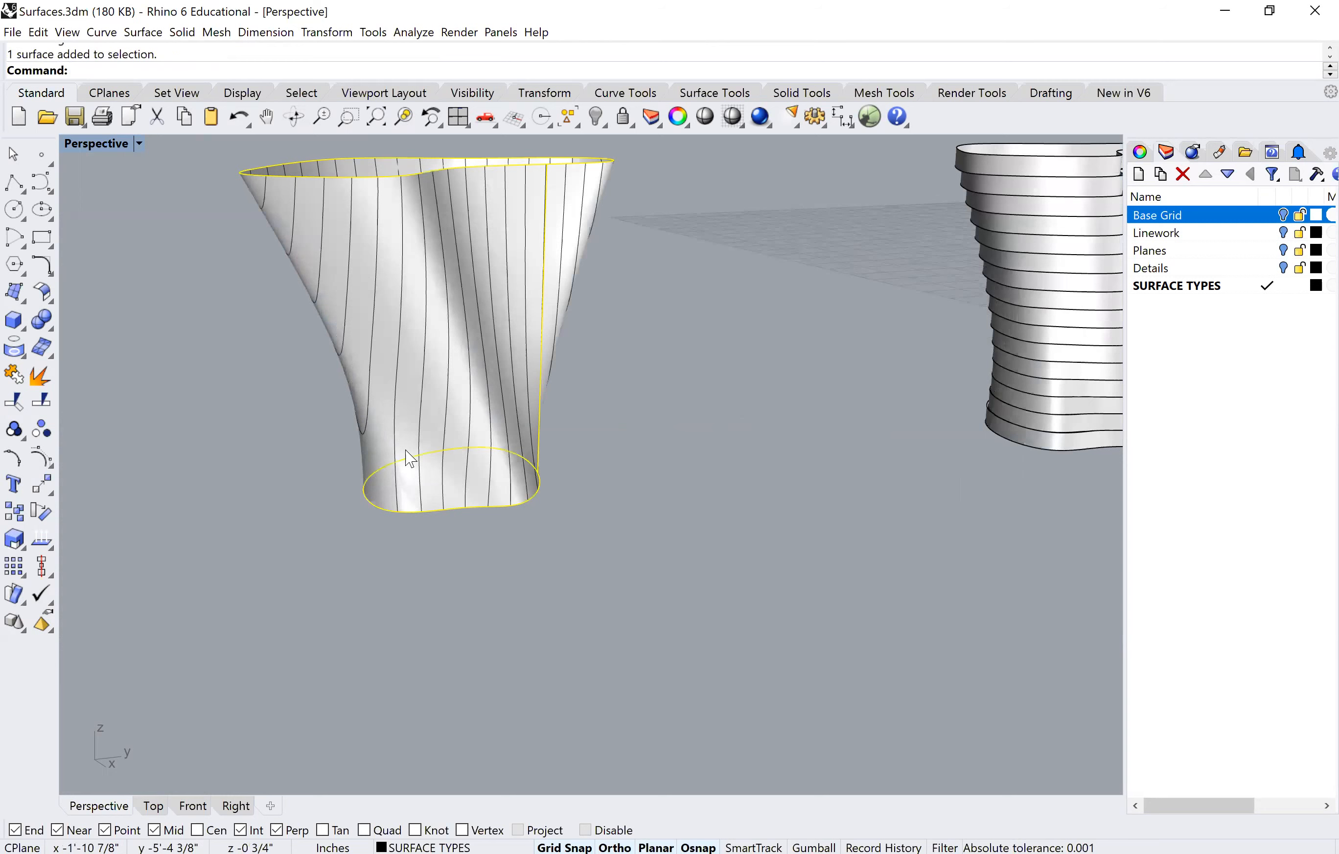
key("Delete")
scroll(387, 410, "down", 3)
Step: Extrude all the vertical contour curves by 0.25 inch with ExtrudeCrv, leaving BothSides and Solid set to No
left_click_drag(230, 224, 597, 511)
mouse_move(599, 514)
right_mouse_down()
mouse_move(628, 531)
mouse_move(588, 522)
right_mouse_up()
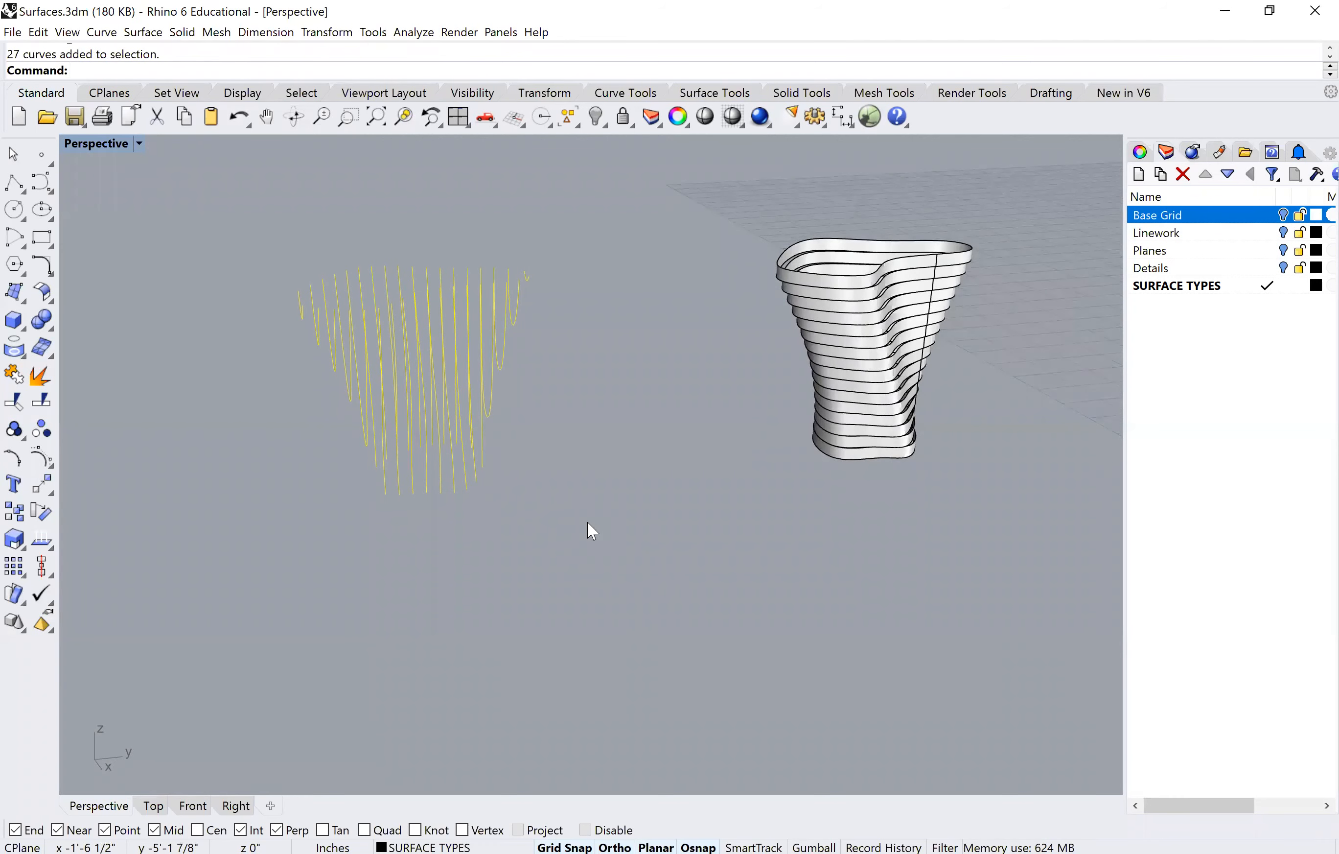
type("ExtrudeCrv")
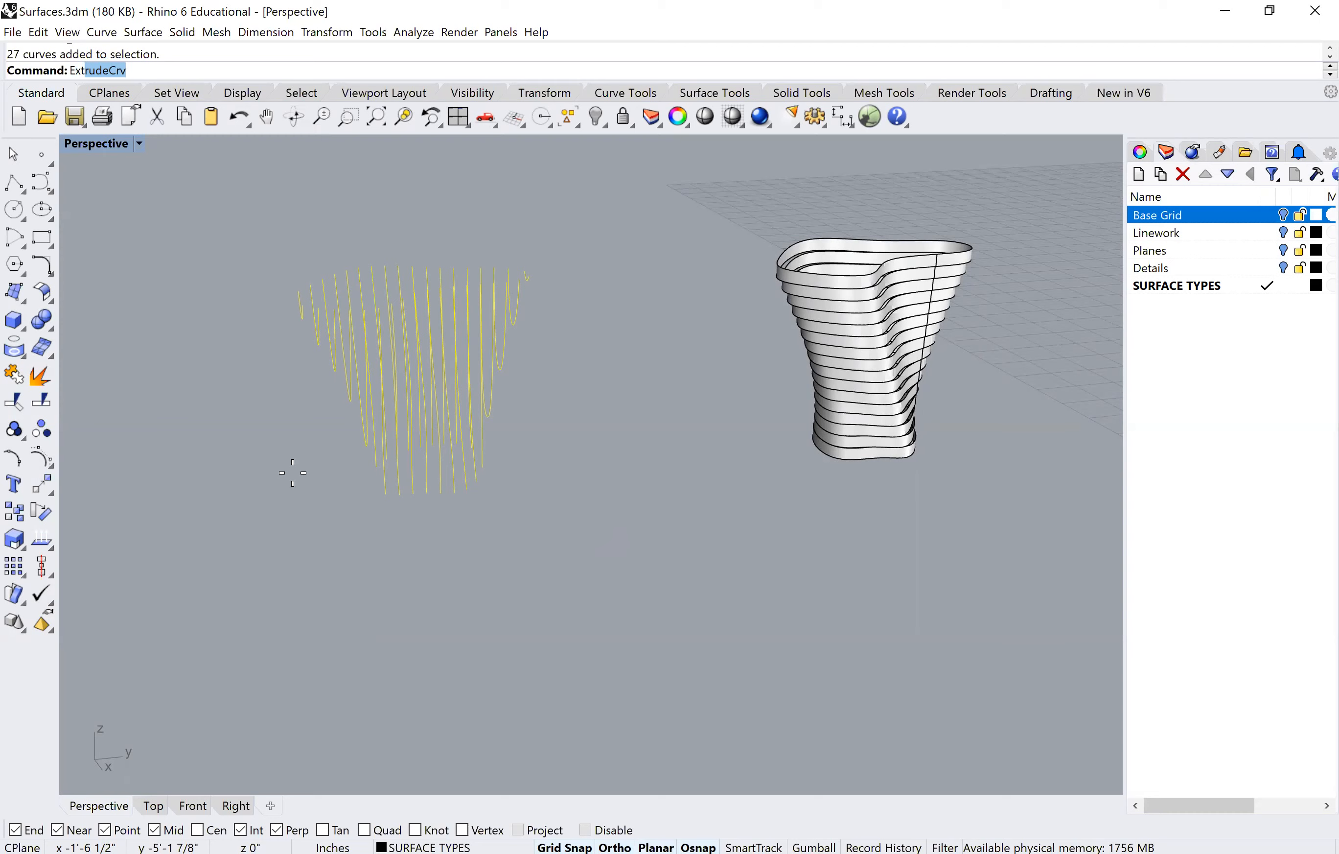
key("Return")
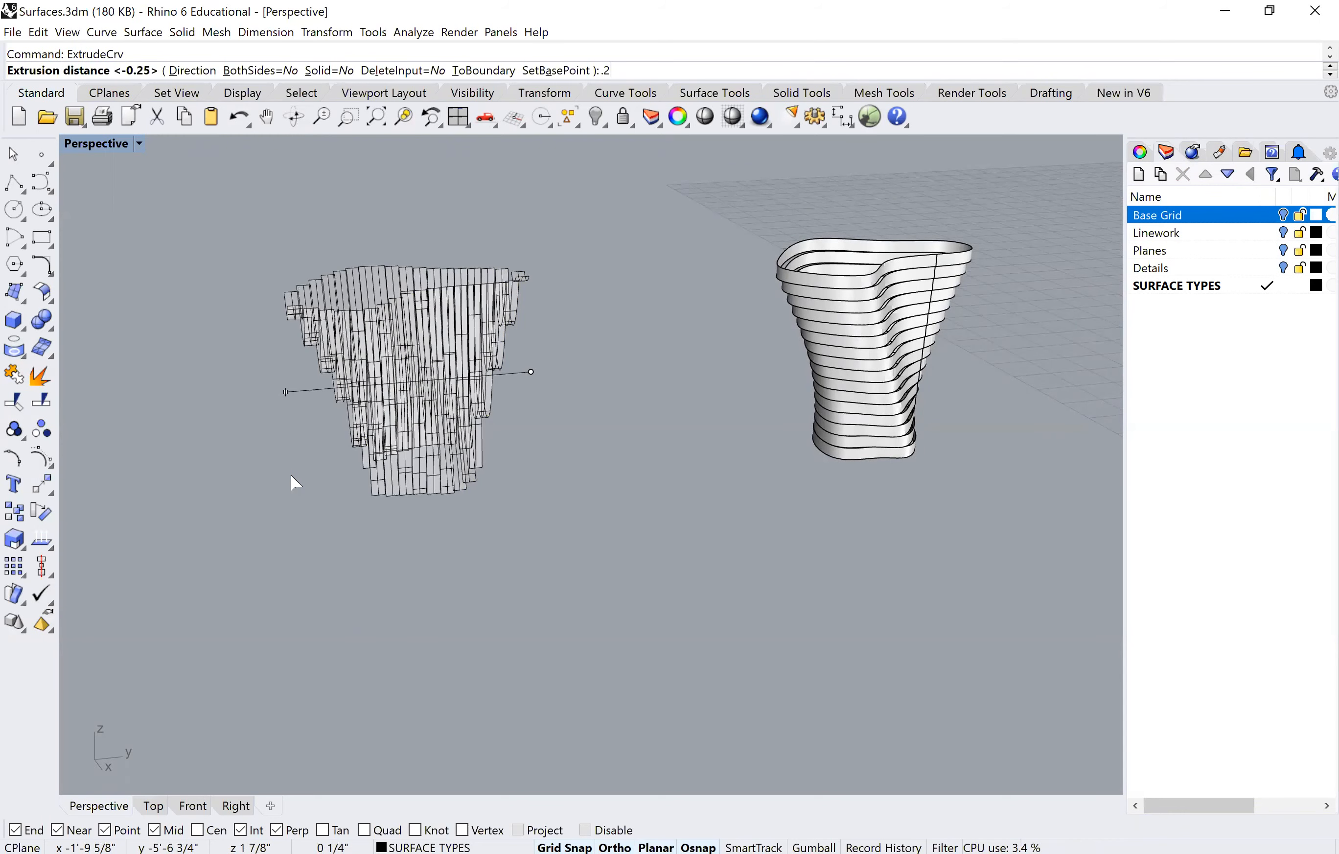
left_click(290, 472)
right_click_drag(314, 478, 938, 415)
right_click_drag(753, 412, 861, 421)
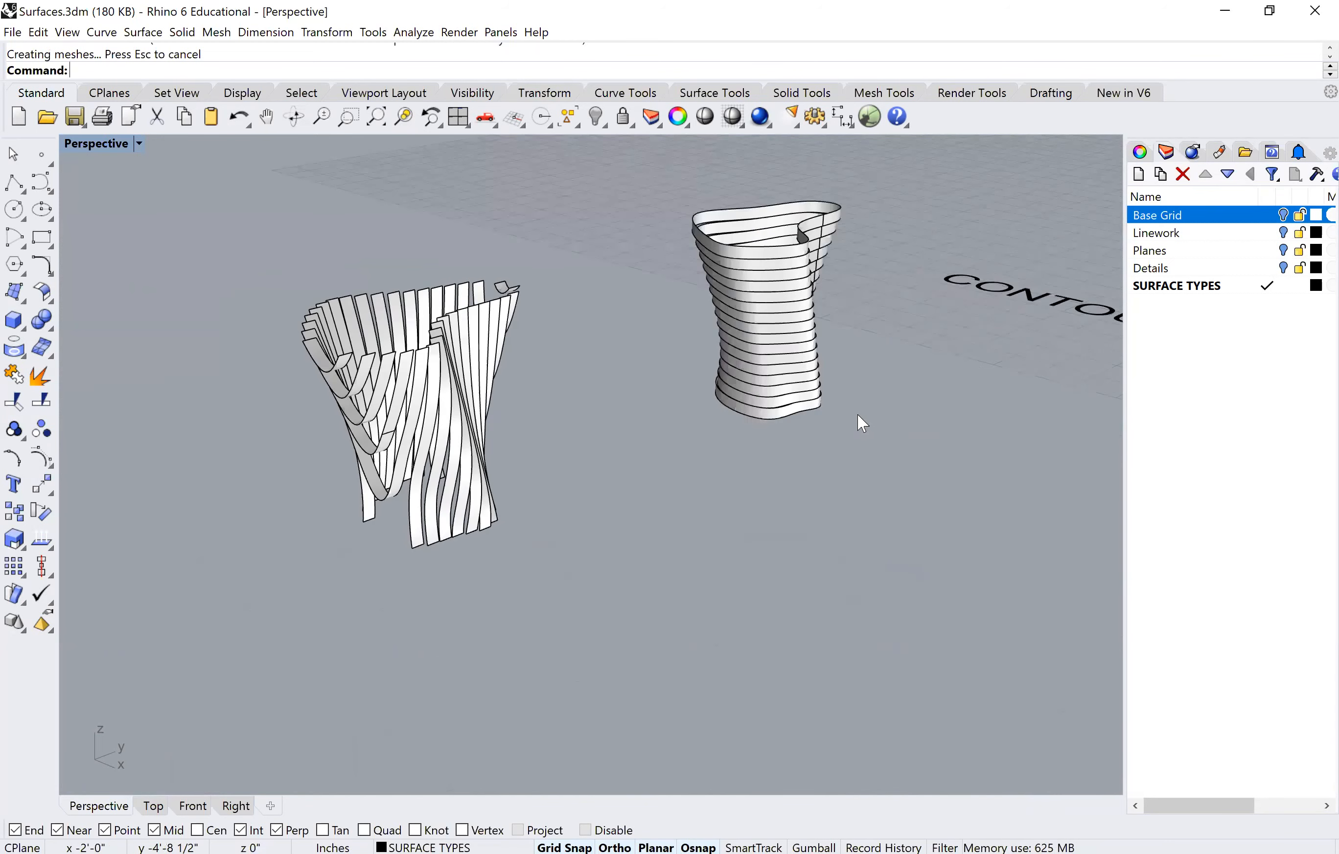
Step: Undo the extrusion, the surface deletion and the contouring to restore the copied loft surface
key("ctrl+z")
right_click_drag(706, 469, 612, 310)
key("ctrl+z")
Step: Cap the open ends of the restored loft copy
right_click_drag(646, 405, 610, 410)
left_click(527, 423)
right_click_drag(675, 473, 714, 441)
Step: Contour the capped loft copy along a horizontal direction with a 1/4 inch distance between contours
left_click(714, 441)
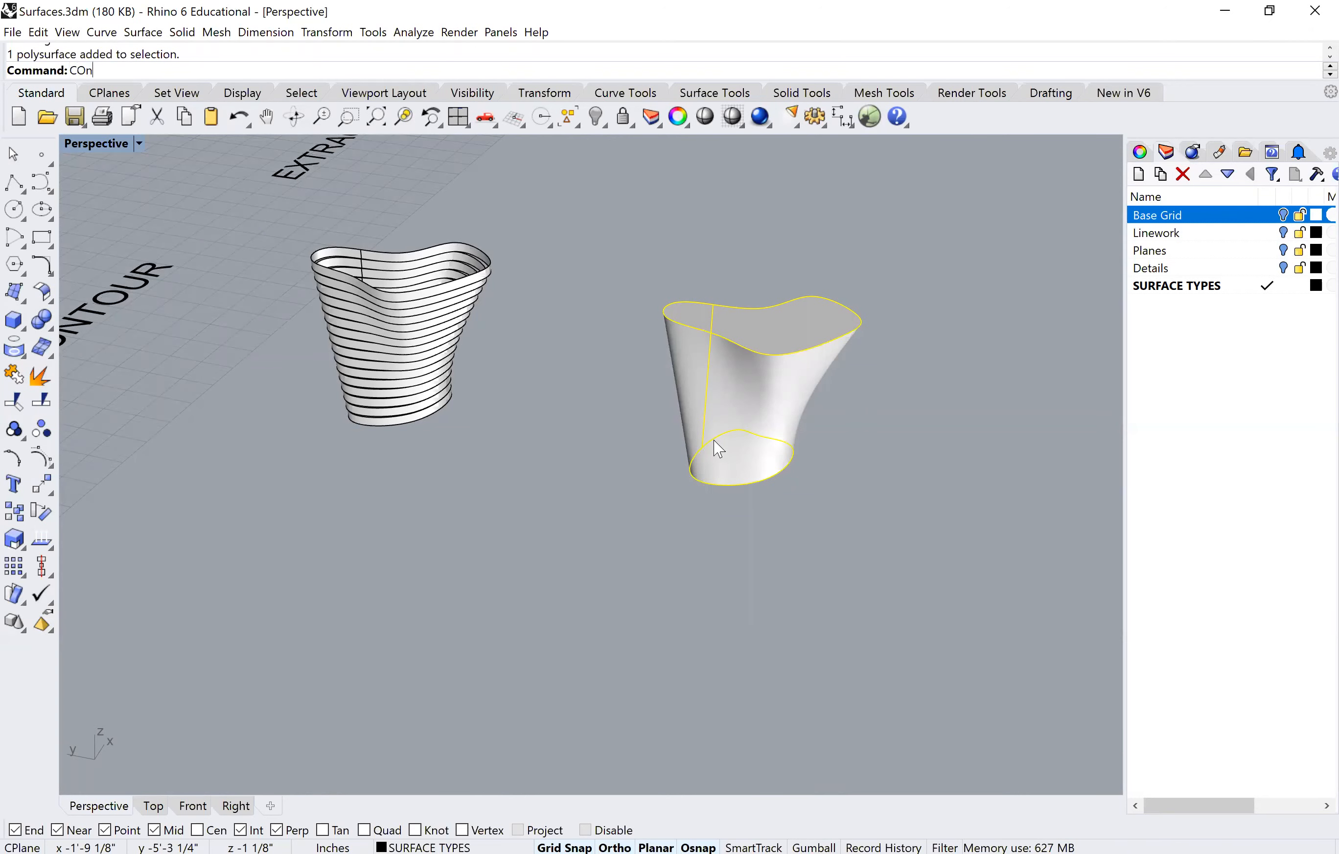
type("COntour")
key("Return")
left_click(699, 449)
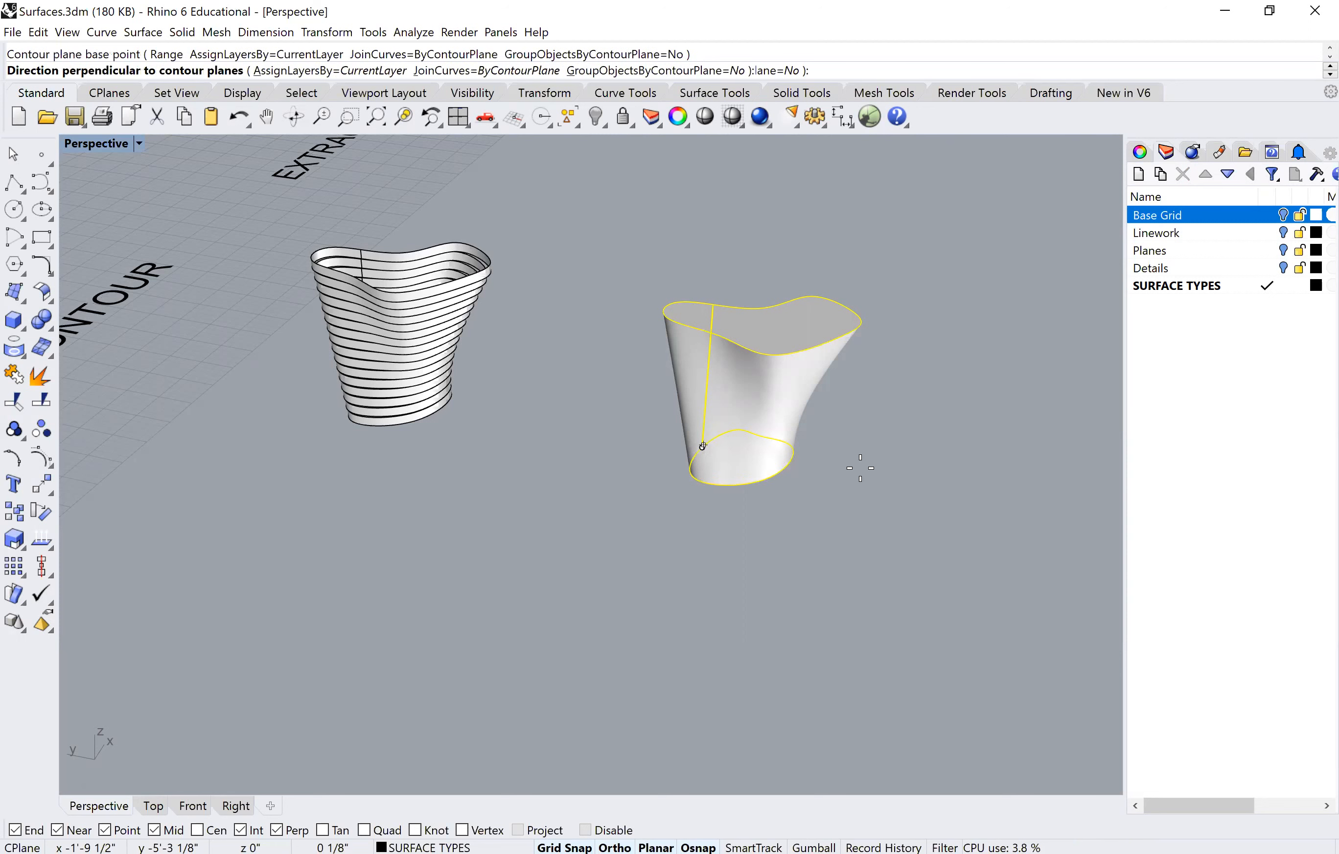
scroll(864, 469, "down", 3)
left_click(860, 468)
key("Return")
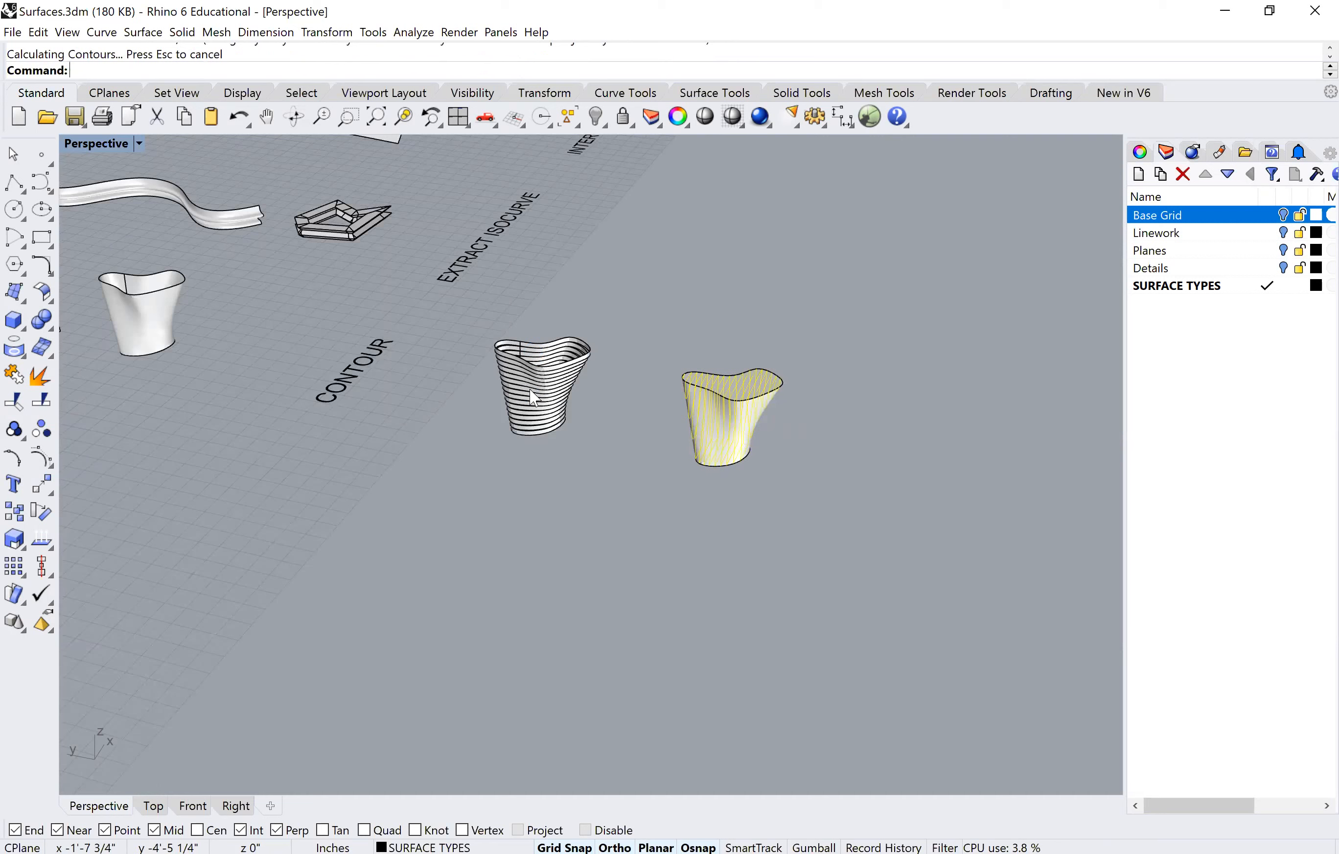
Step: Delete the capped loft copy, keeping its closed vertical contour curves
scroll(653, 596, "up", 4)
left_click(646, 575)
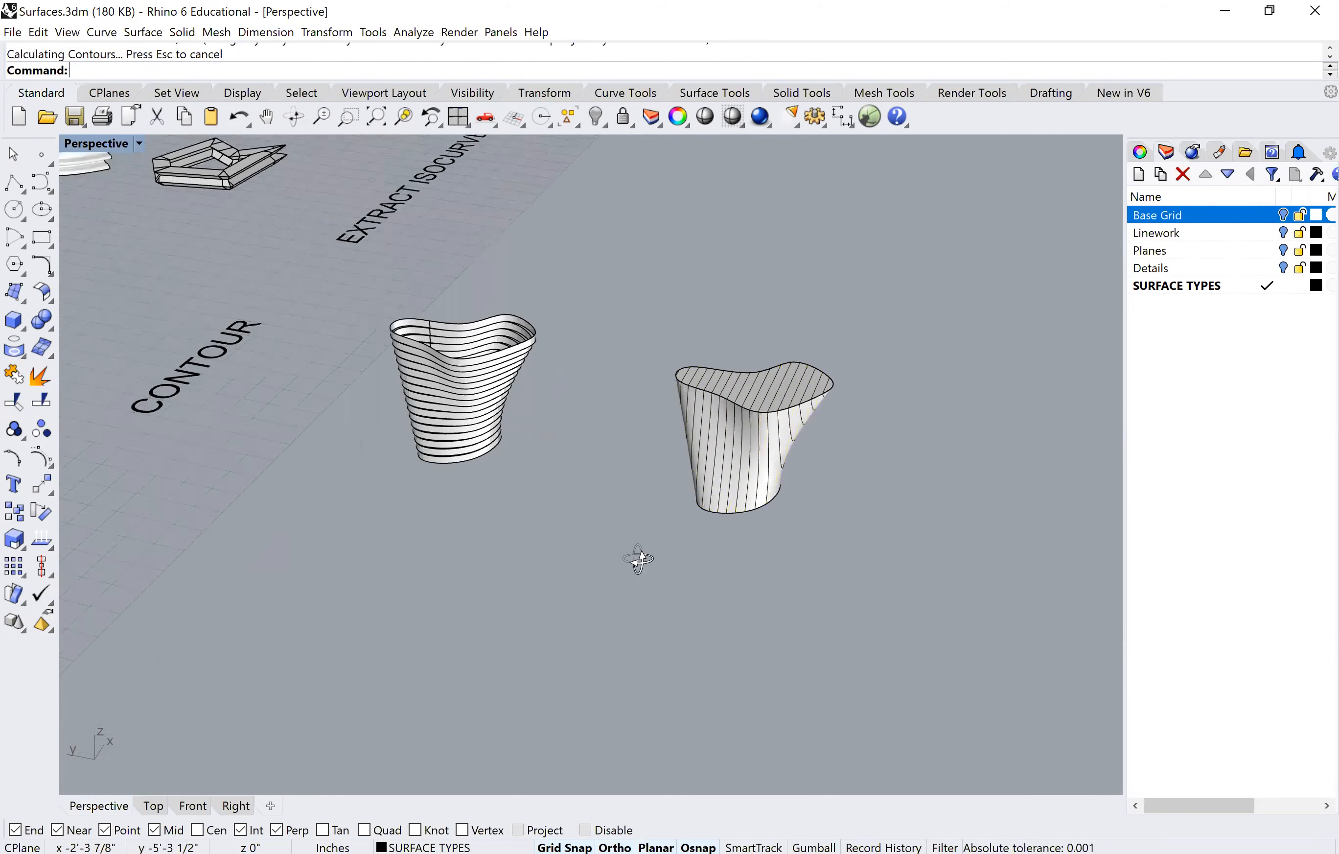
scroll(778, 479, "up", 5)
left_click(780, 493)
key("Delete")
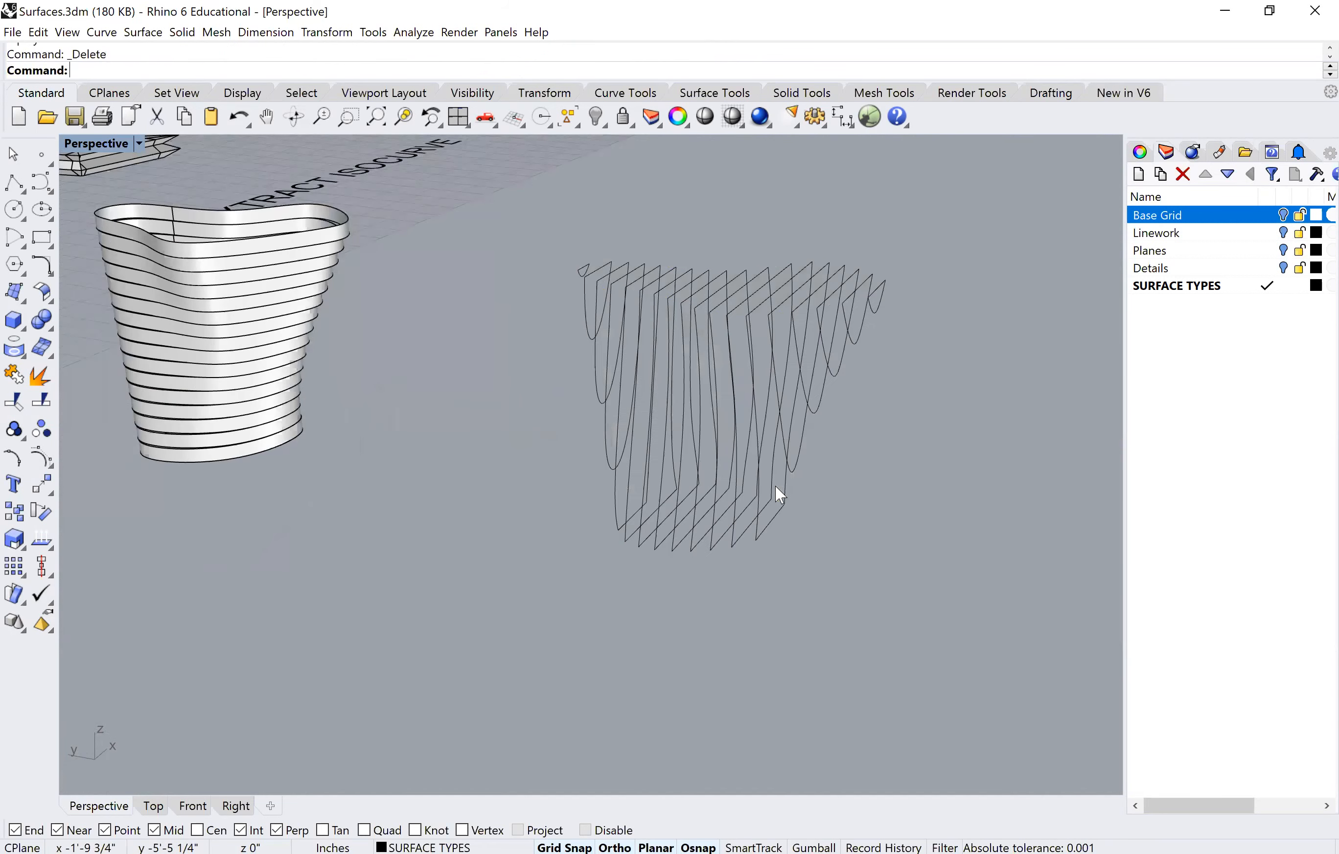
Step: Extrude the closed vertical contour curves by 0.25 inch with ExtrudeCrv, leaving BothSides and Solid set to No
right_click_drag(772, 544, 349, 627)
left_click_drag(280, 246, 553, 553)
type("ExtrudeCrv")
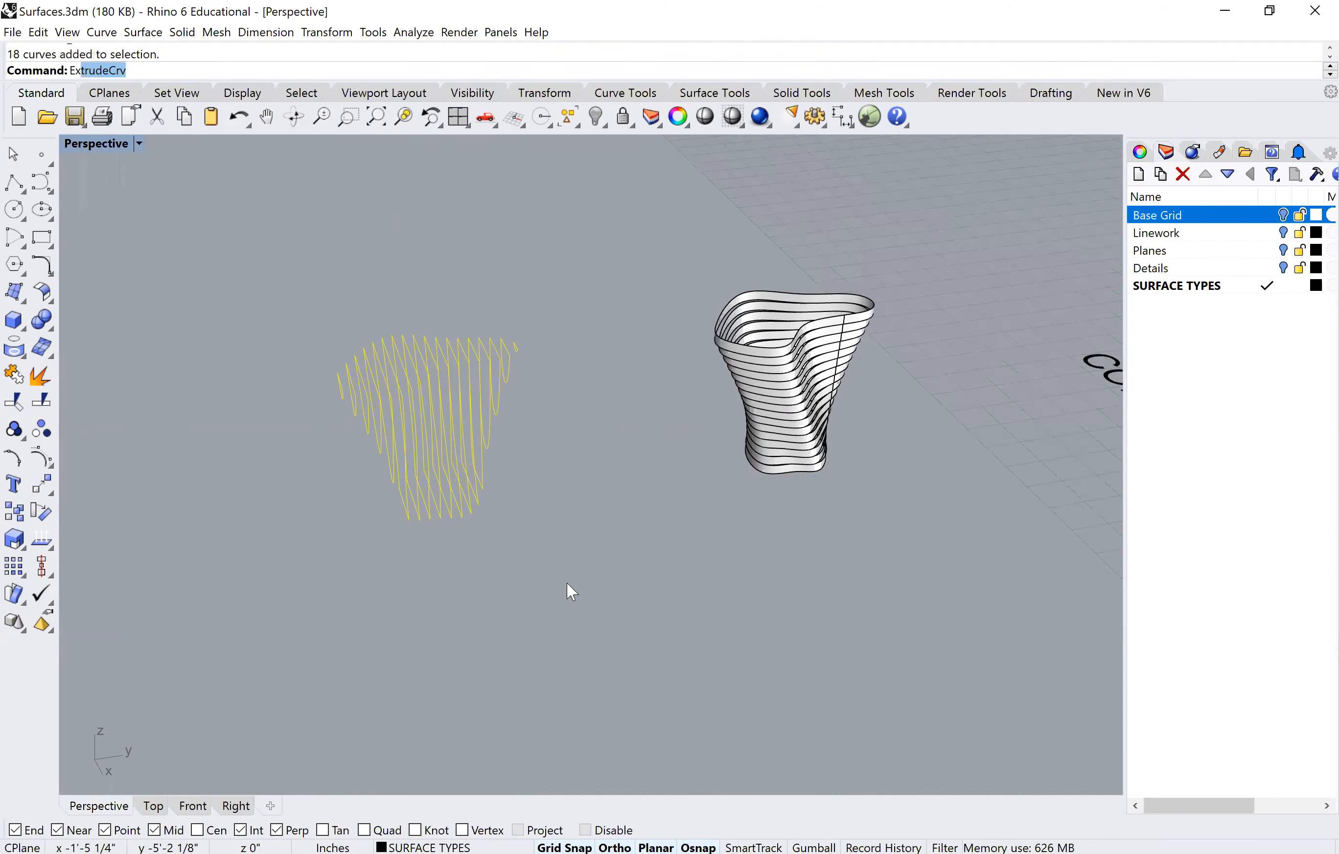
key("Return")
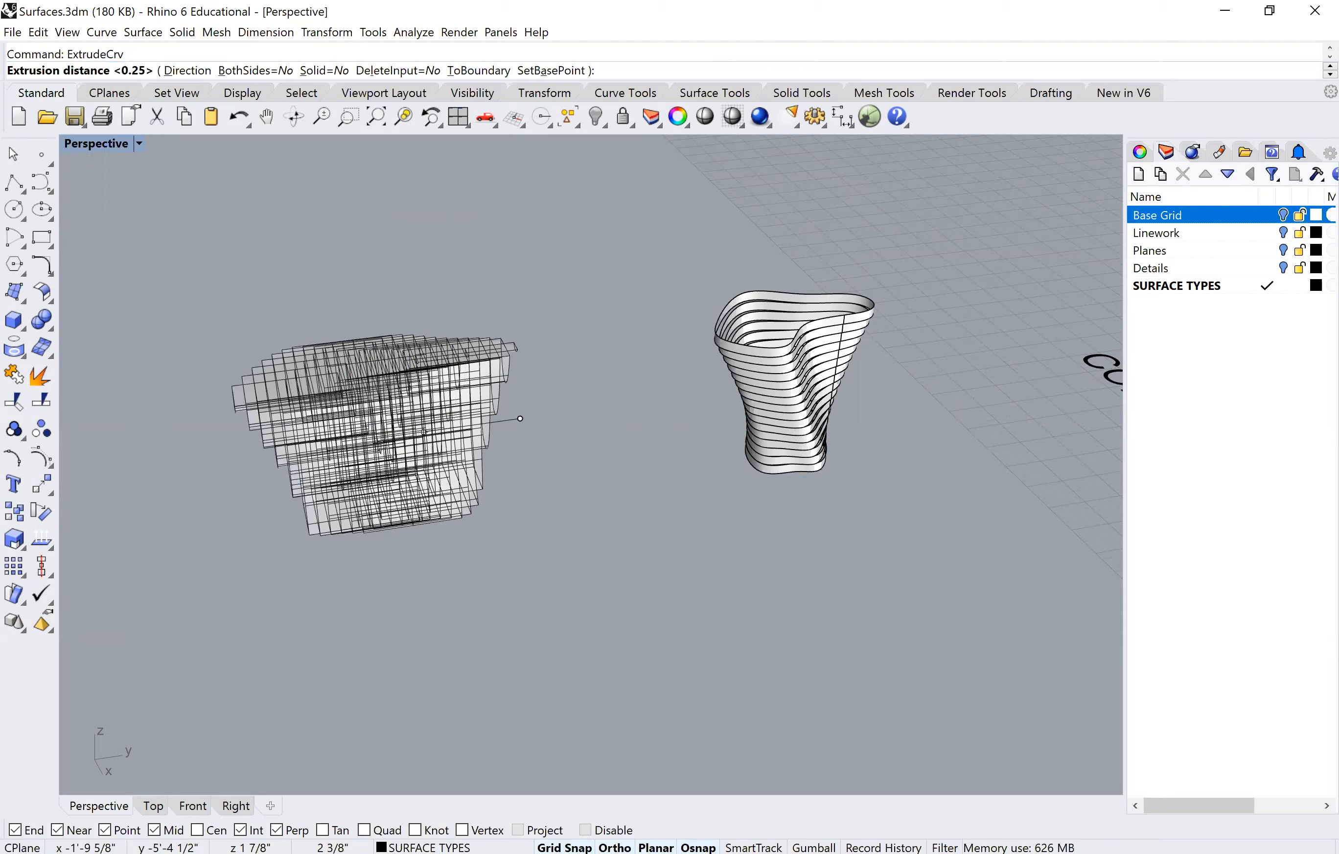
left_click(449, 592)
Step: Examine the vertically sliced form from several angles and compare it with the horizontally stacked contour form
right_click_drag(482, 530, 316, 615)
right_click_drag(493, 496, 614, 242)
right_click_drag(760, 272, 820, 254)
right_click_drag(657, 420, 488, 523)
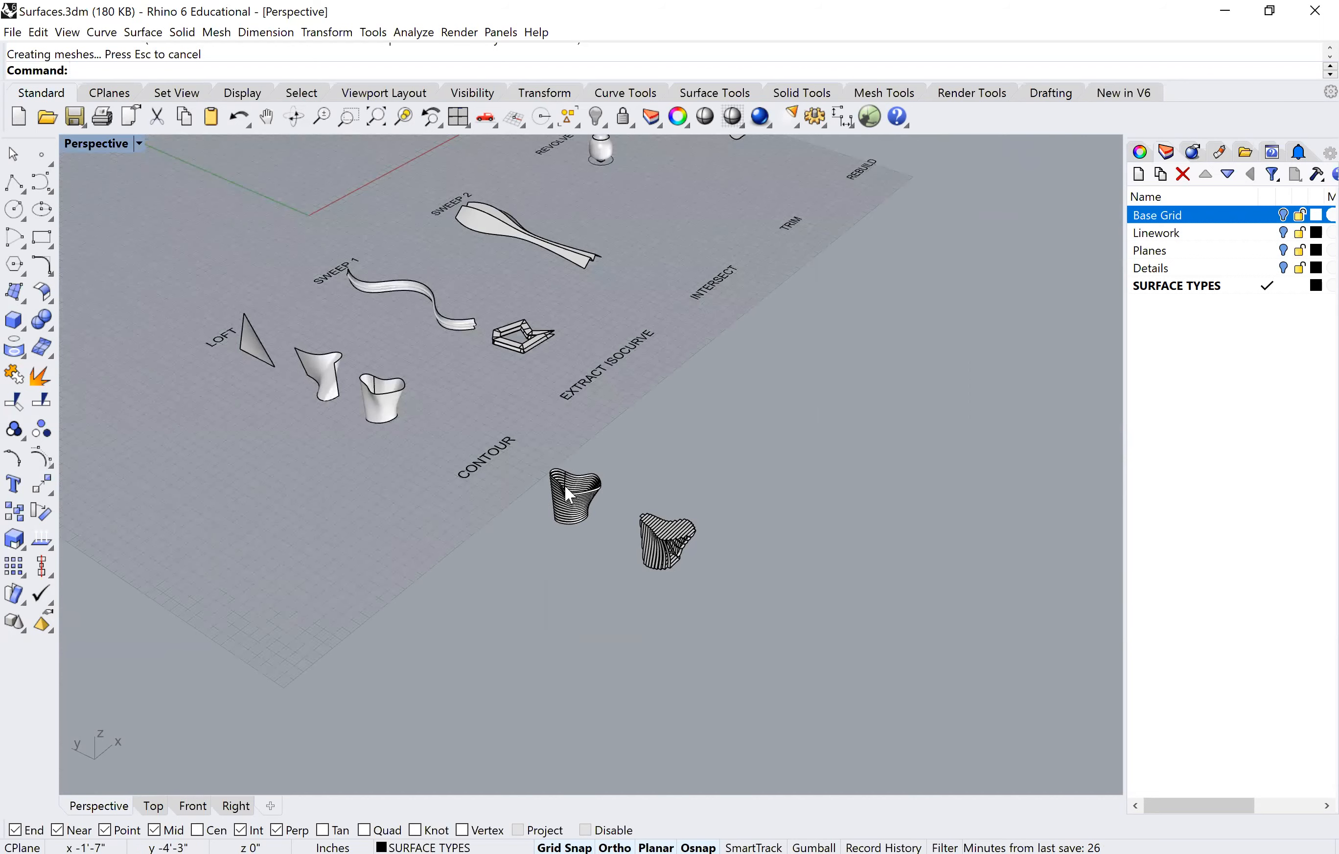
scroll(561, 505, "up", 5)
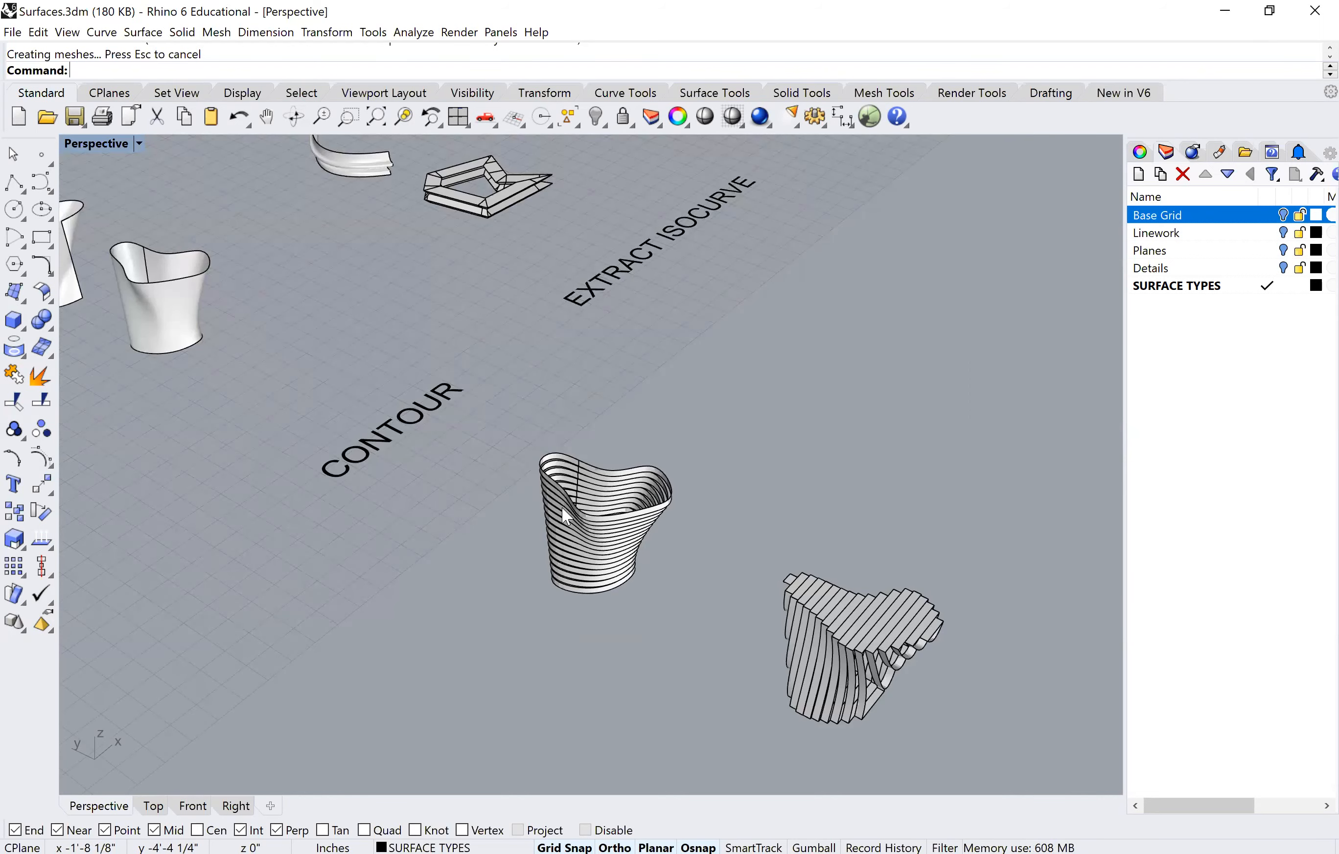
scroll(565, 515, "down", 5)
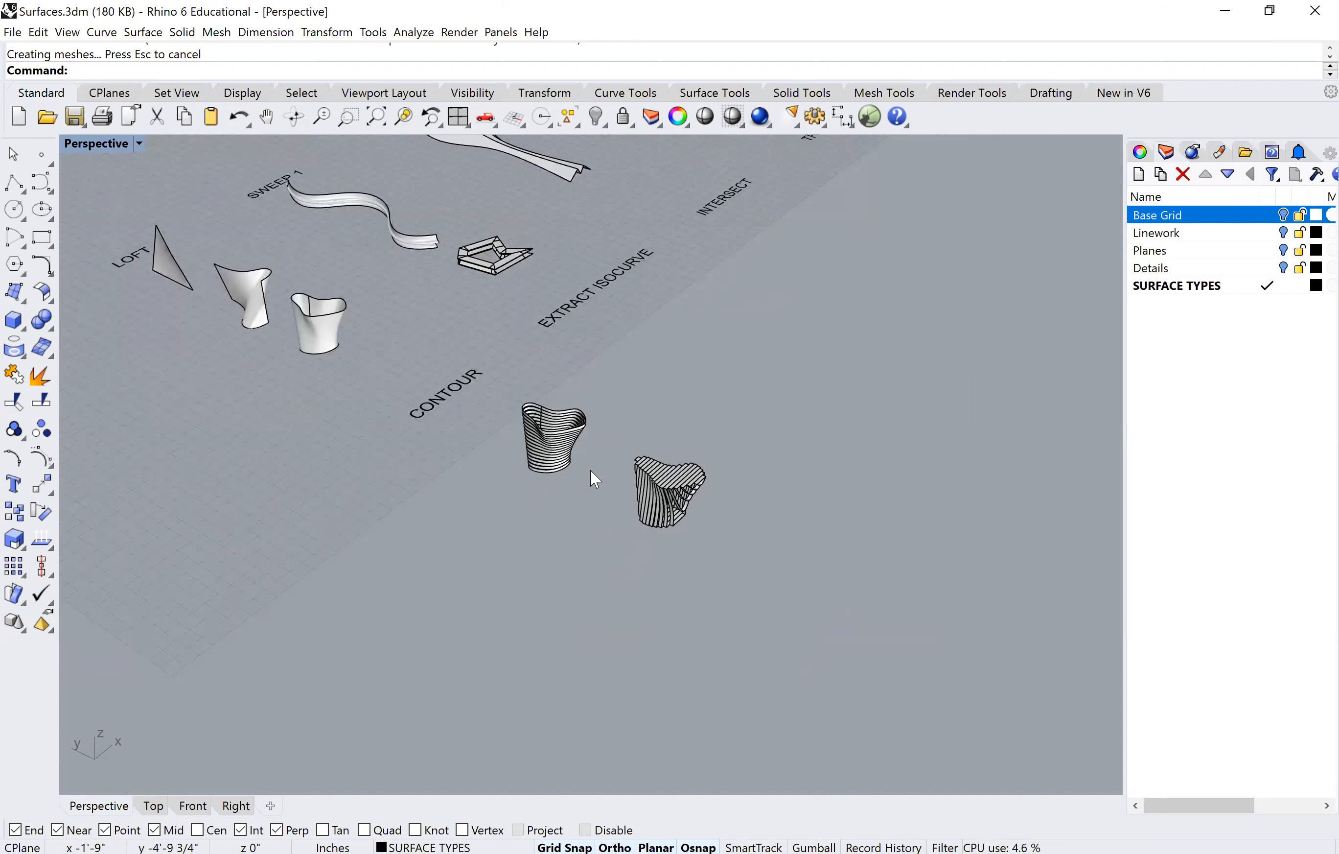
right_click_drag(580, 478, 439, 381)
scroll(653, 541, "up", 3)
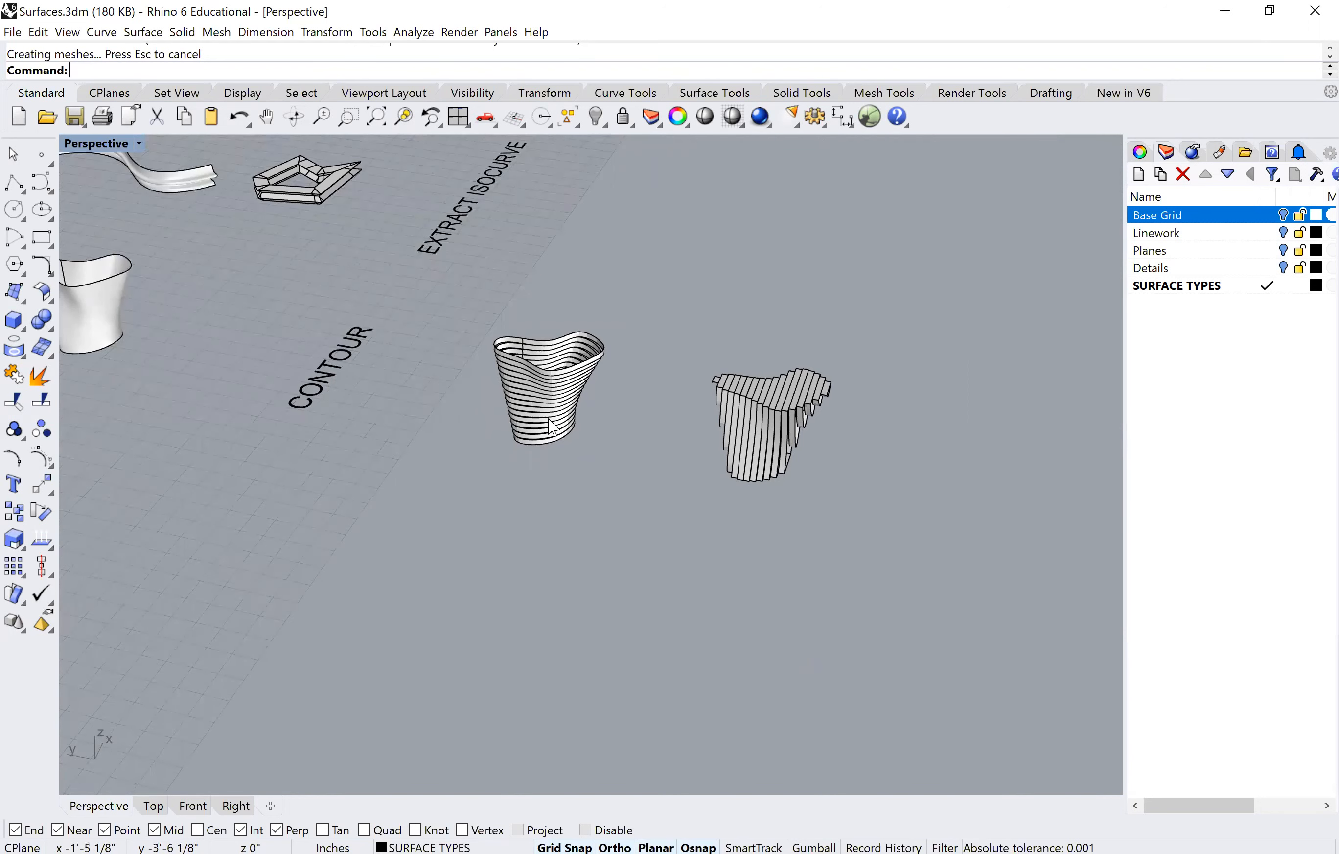
scroll(552, 428, "up", 5)
scroll(549, 444, "down", 5)
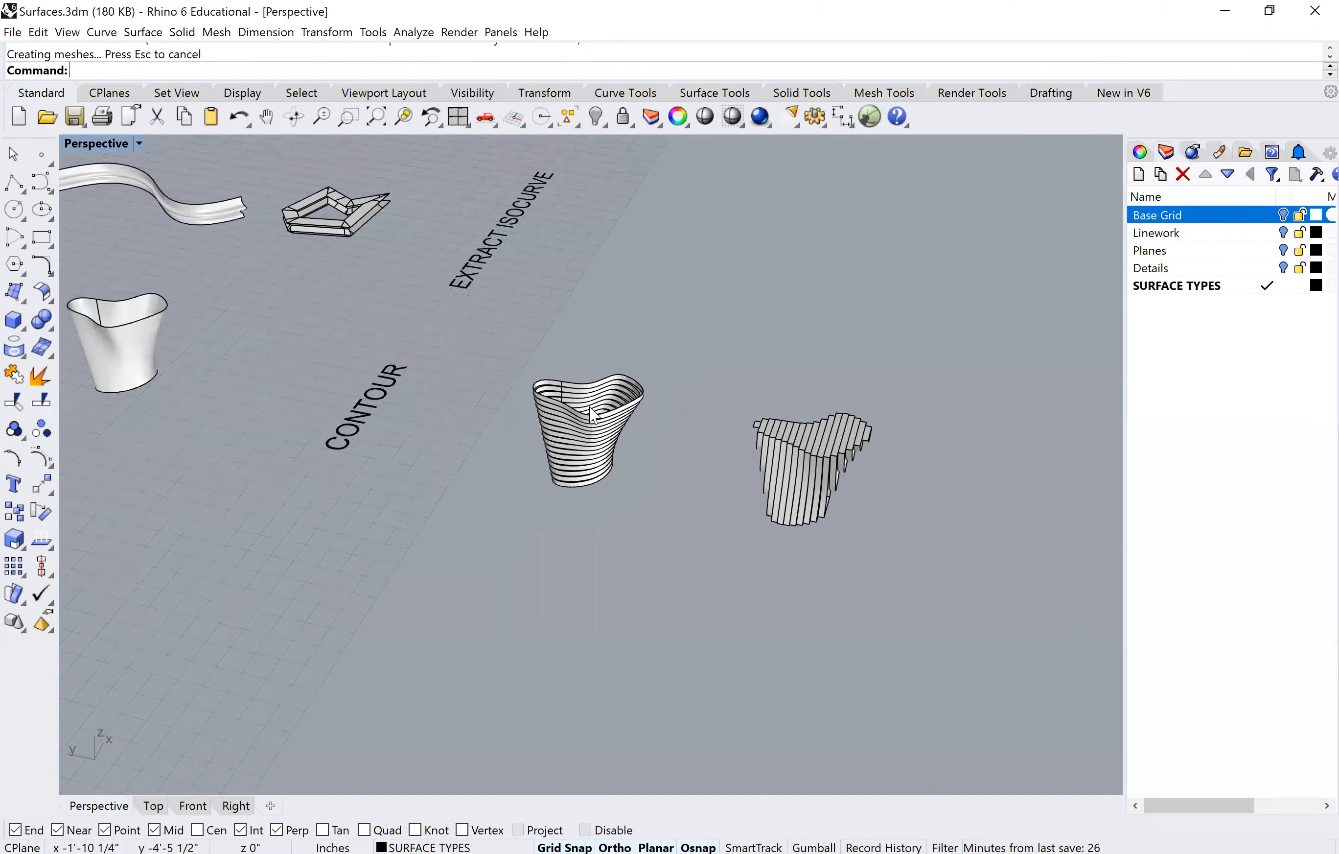
scroll(589, 518, "up", 3)
right_click_drag(590, 518, 515, 355)
Step: Copy the original closed loft surface again, placing it beyond the vertically sliced form
scroll(507, 259, "down", 6)
scroll(200, 337, "down", 4)
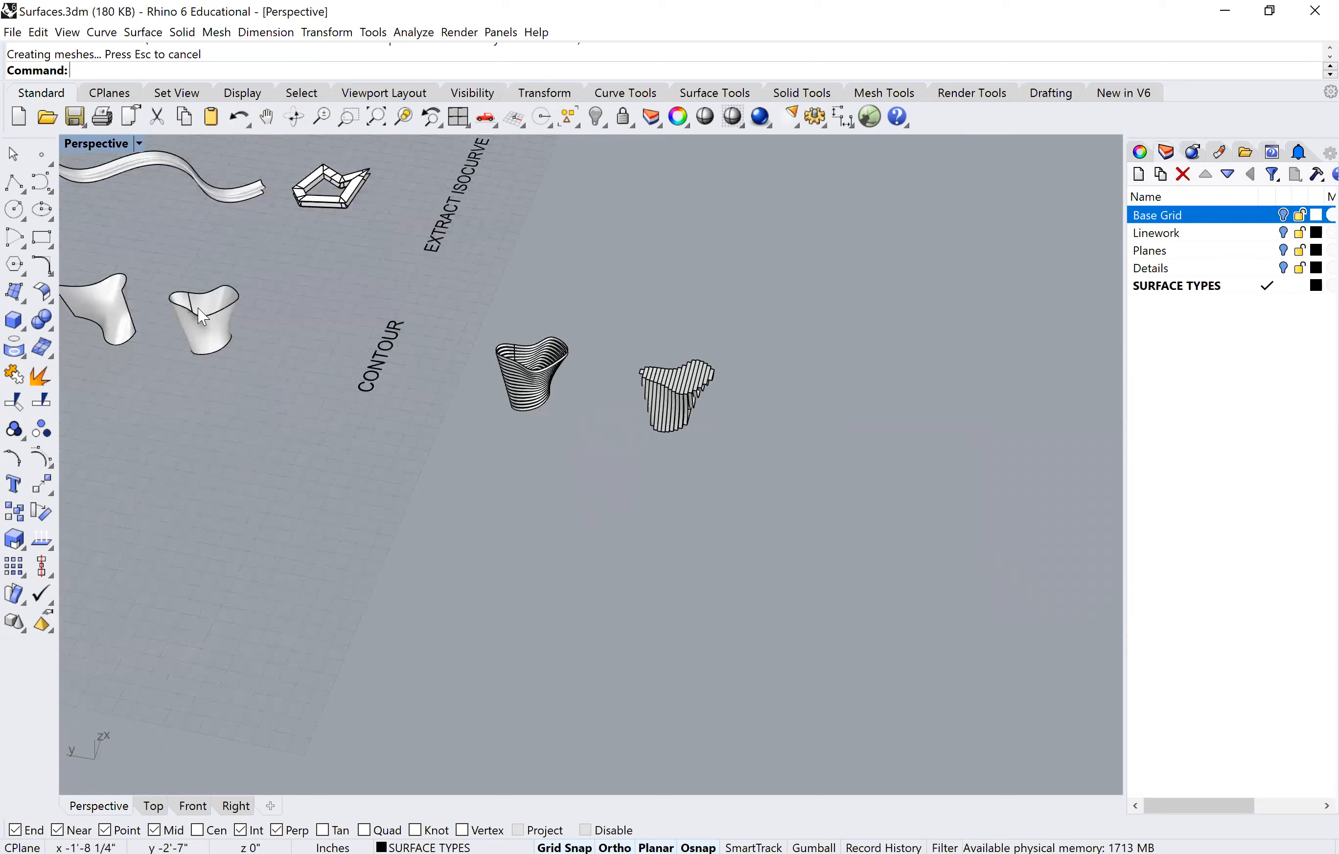
scroll(214, 325, "down", 2)
left_click(213, 318)
type("Copy")
key("Return")
left_click(219, 358)
left_click(598, 410)
key("Return")
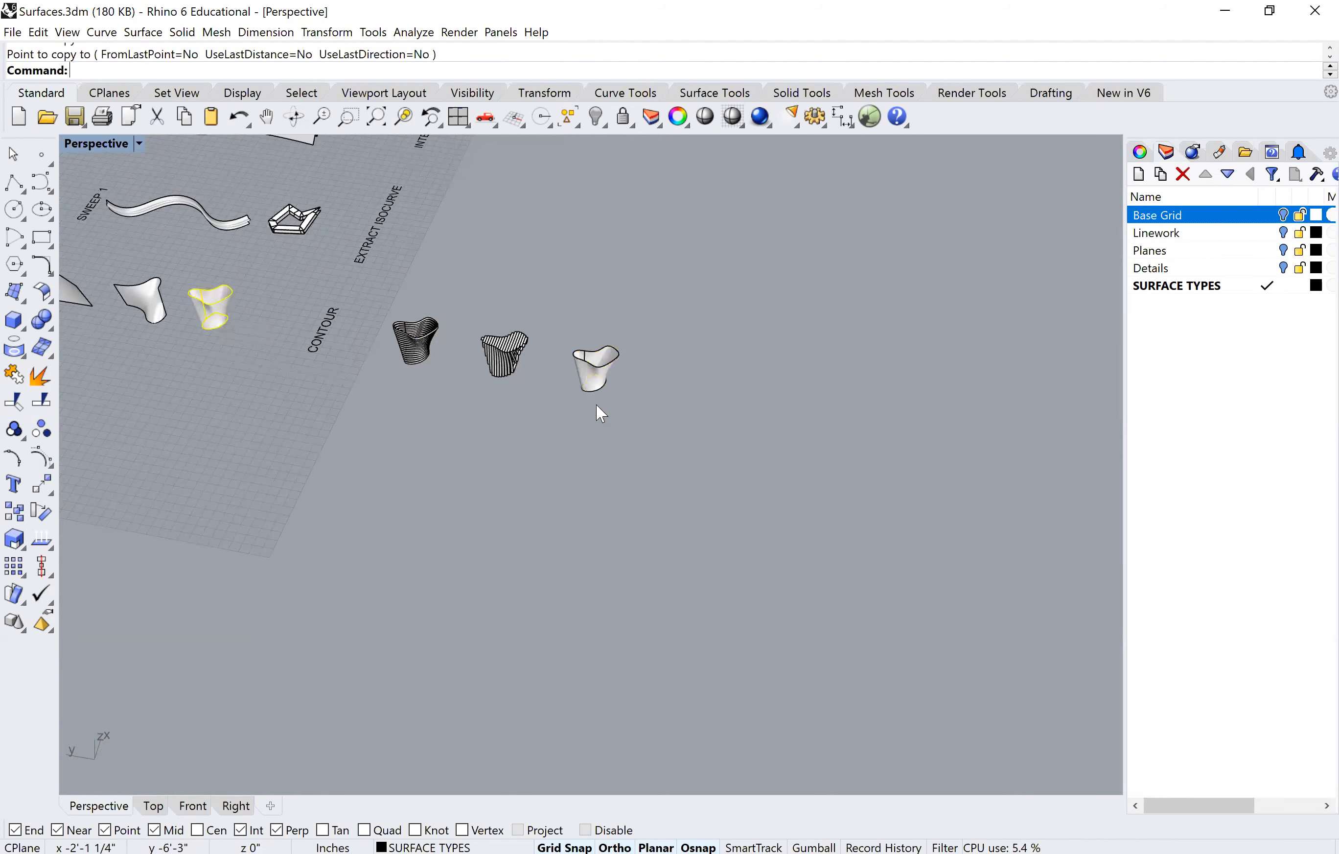
Step: Cap the open ends of the newest loft copy
scroll(584, 401, "up", 2)
left_click(590, 385)
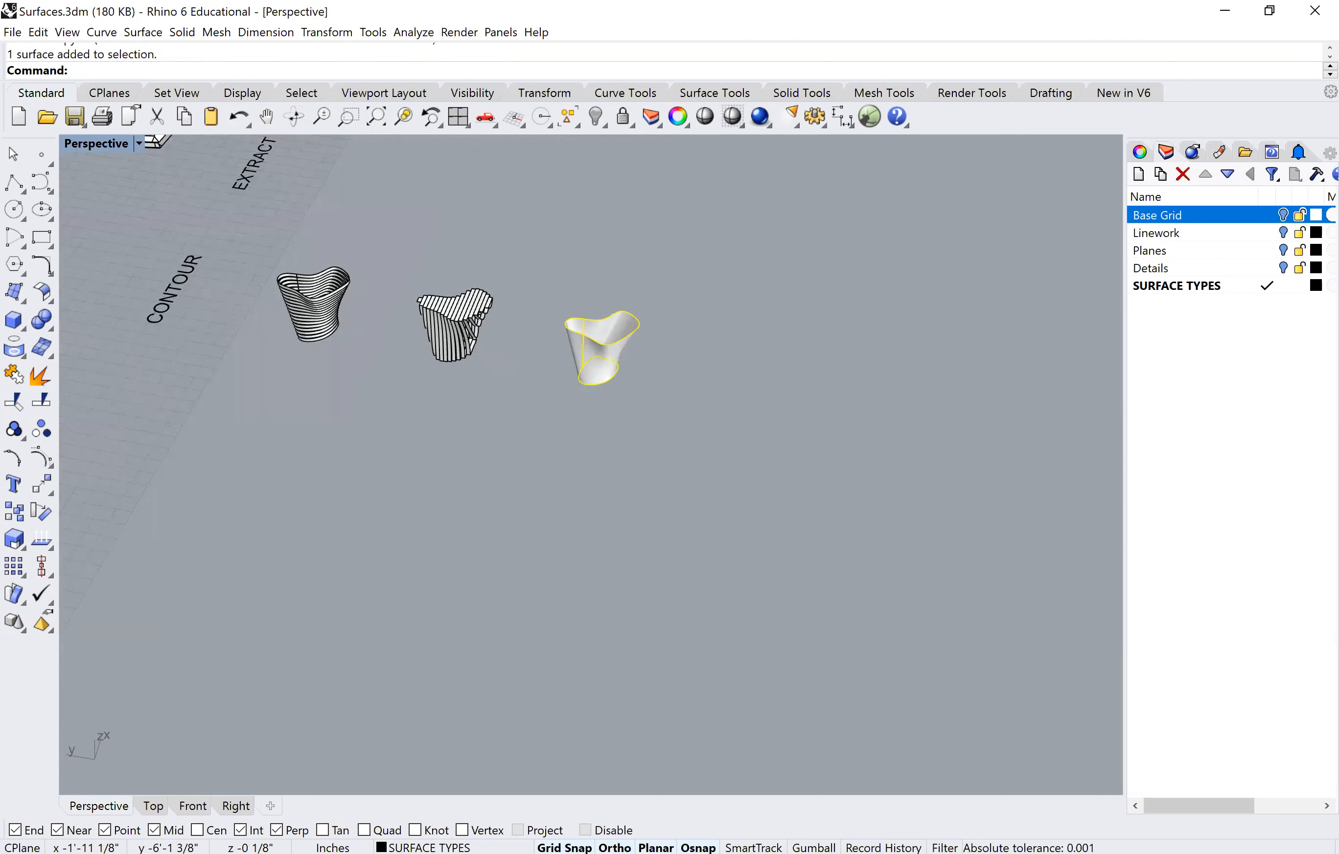
type("Cap")
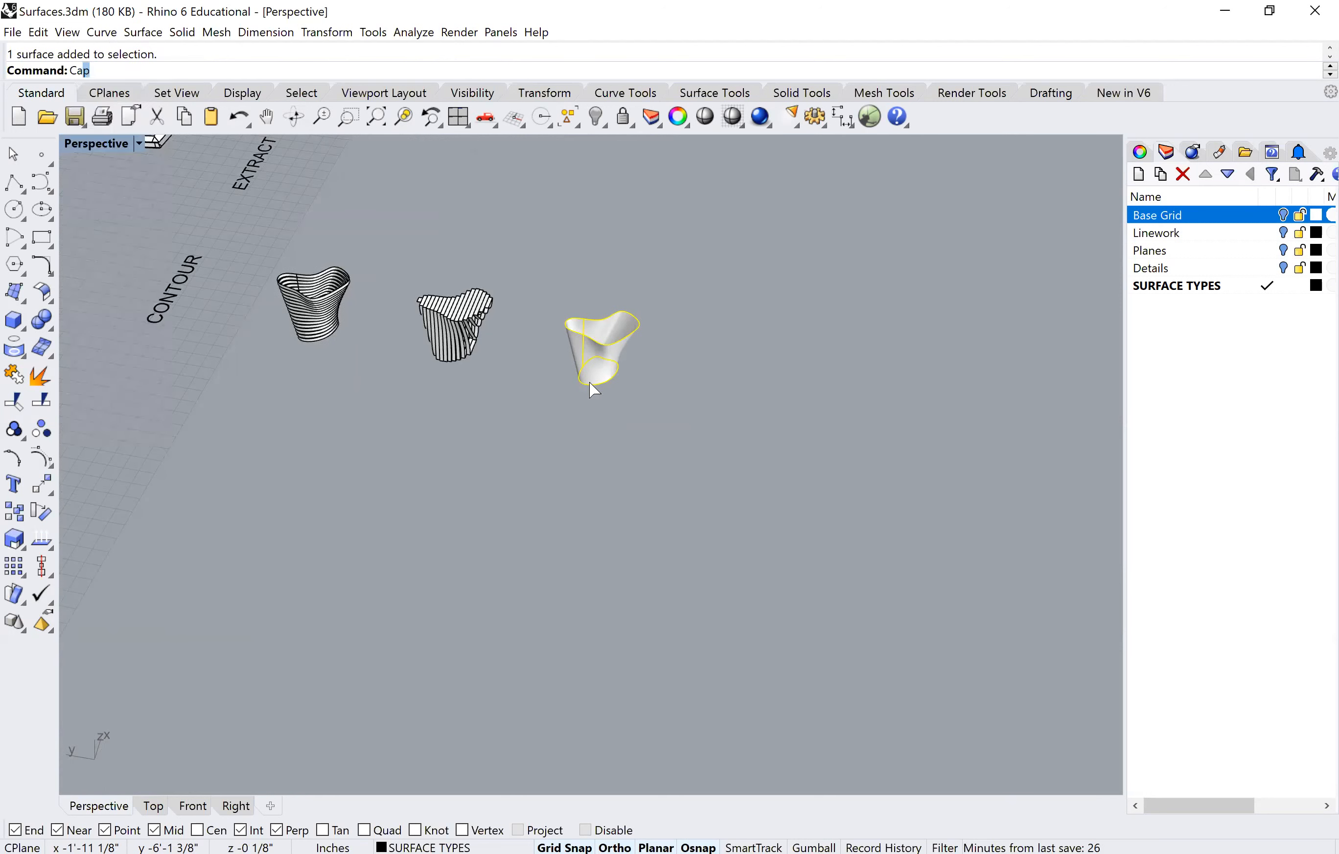
key("Return")
Step: Contour the newest capped copy with vertical section planes at a 1/4 inch distance between contours
left_click(586, 364)
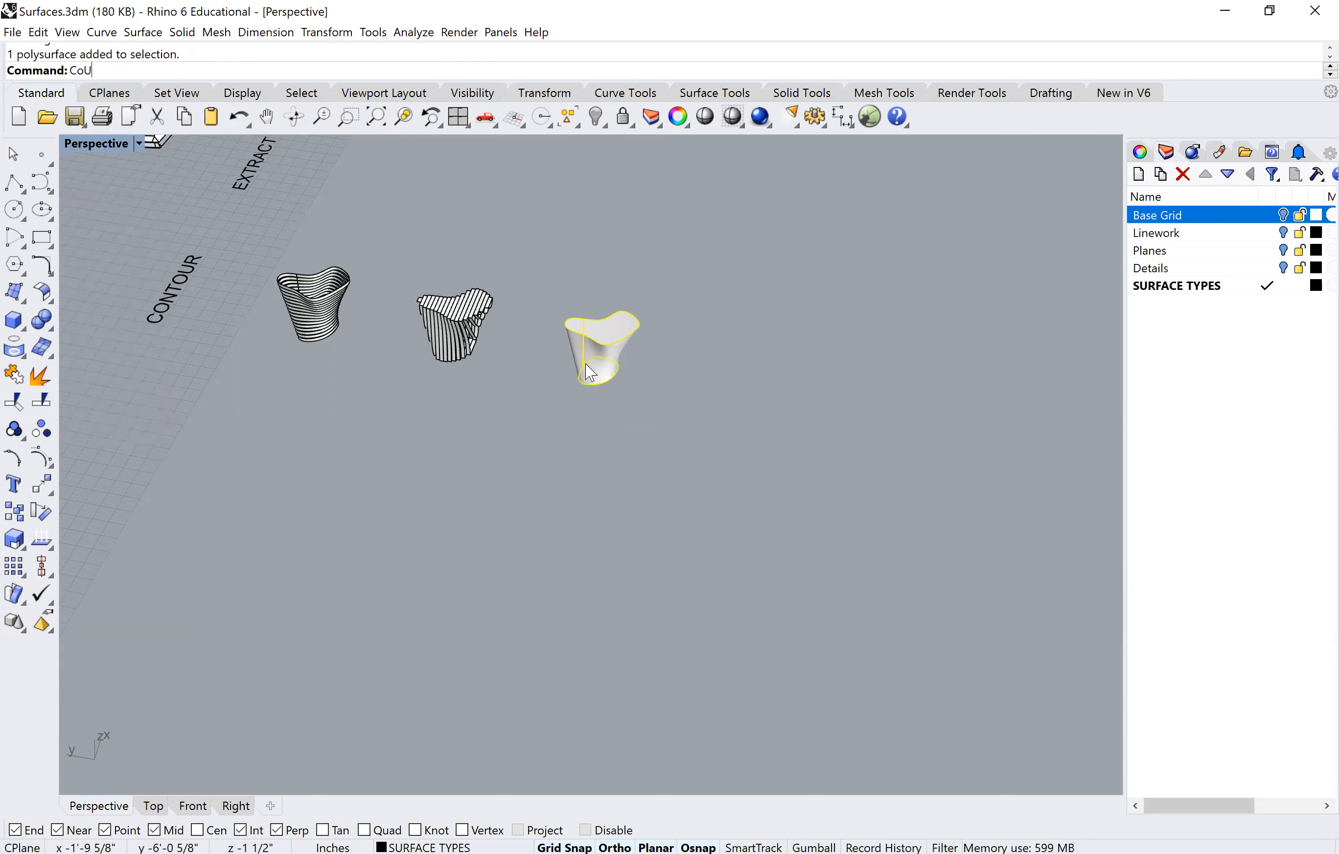
key("Return")
left_click(669, 386)
left_click(696, 397)
key("Return")
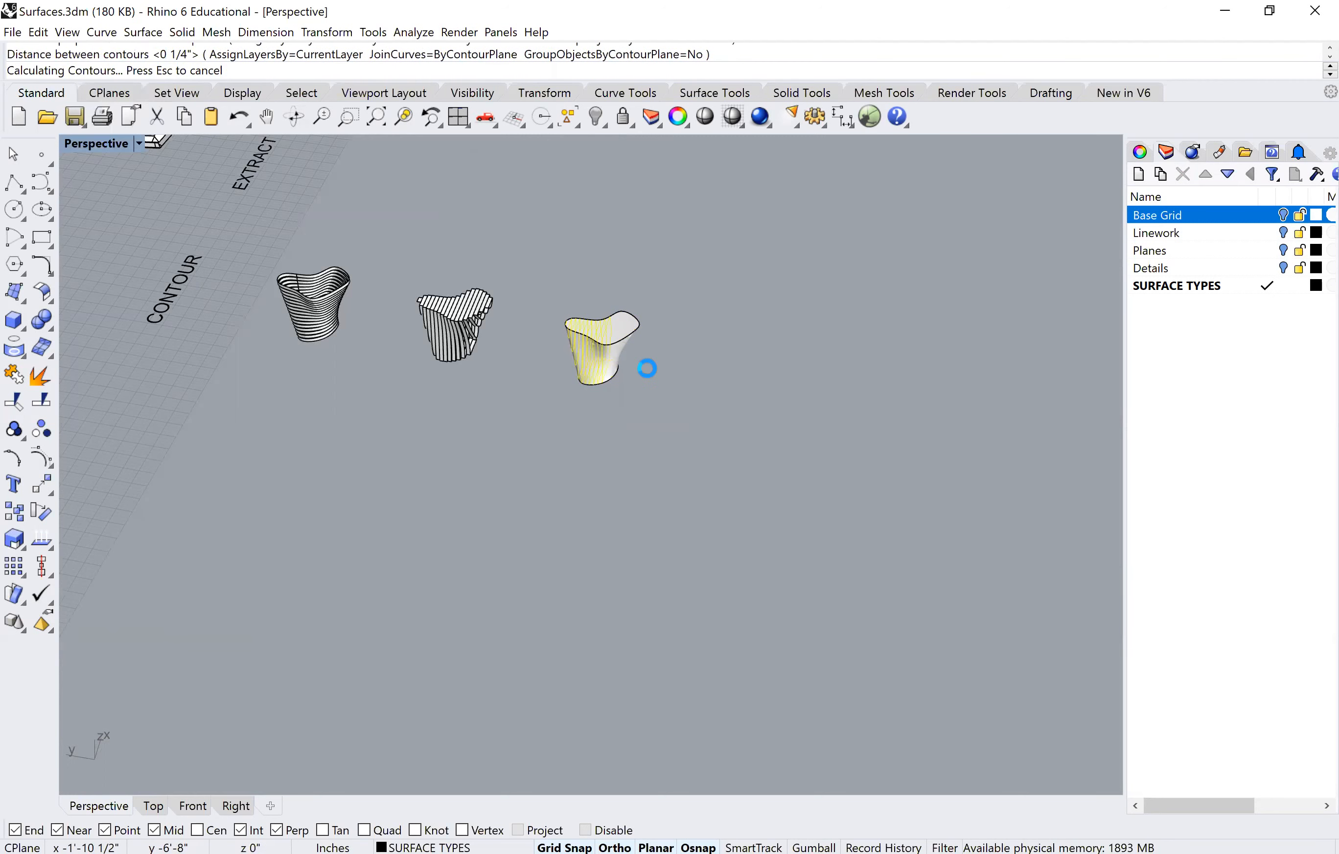
Step: Delete the newest capped loft copy, keeping only its vertical contour curves
scroll(608, 366, "up", 10)
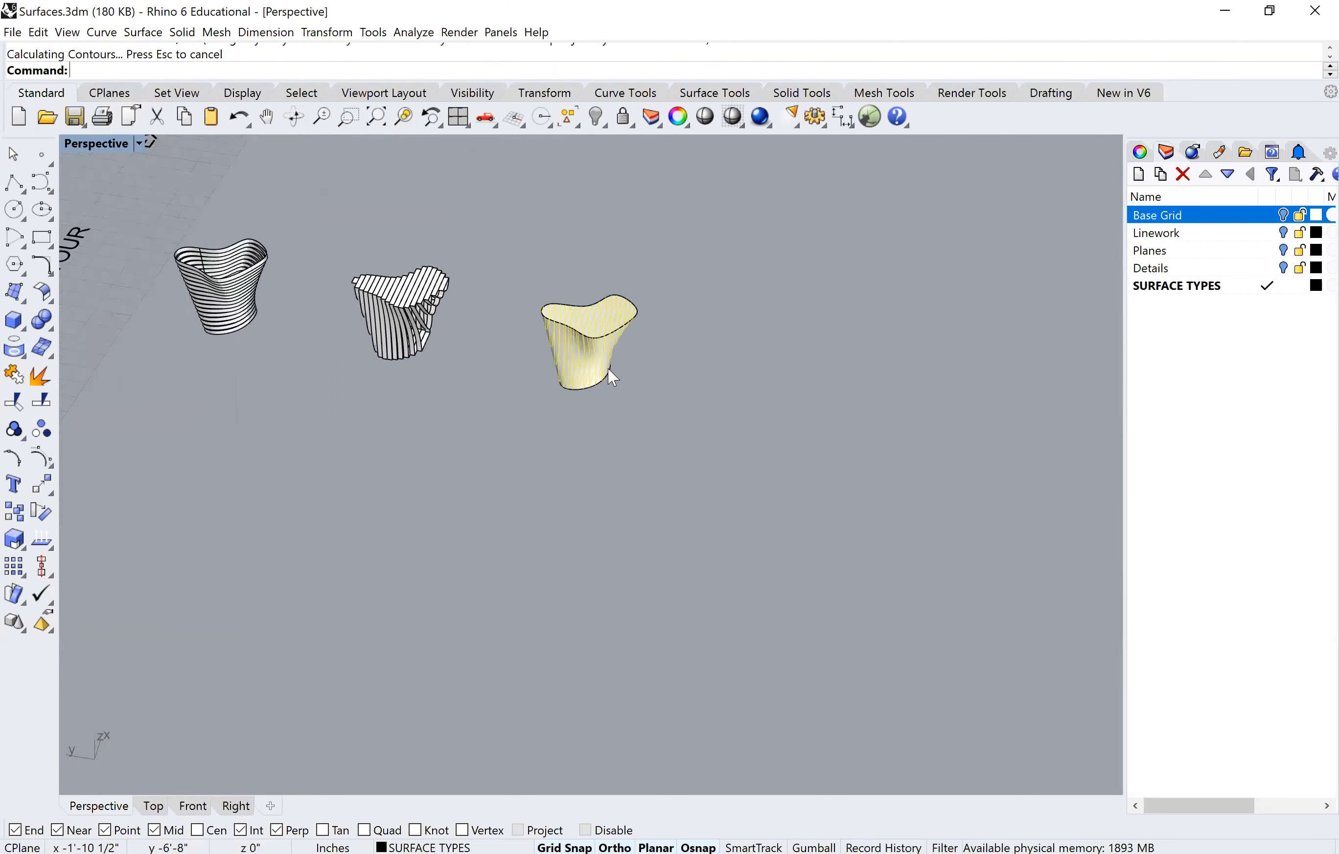
left_click(585, 386)
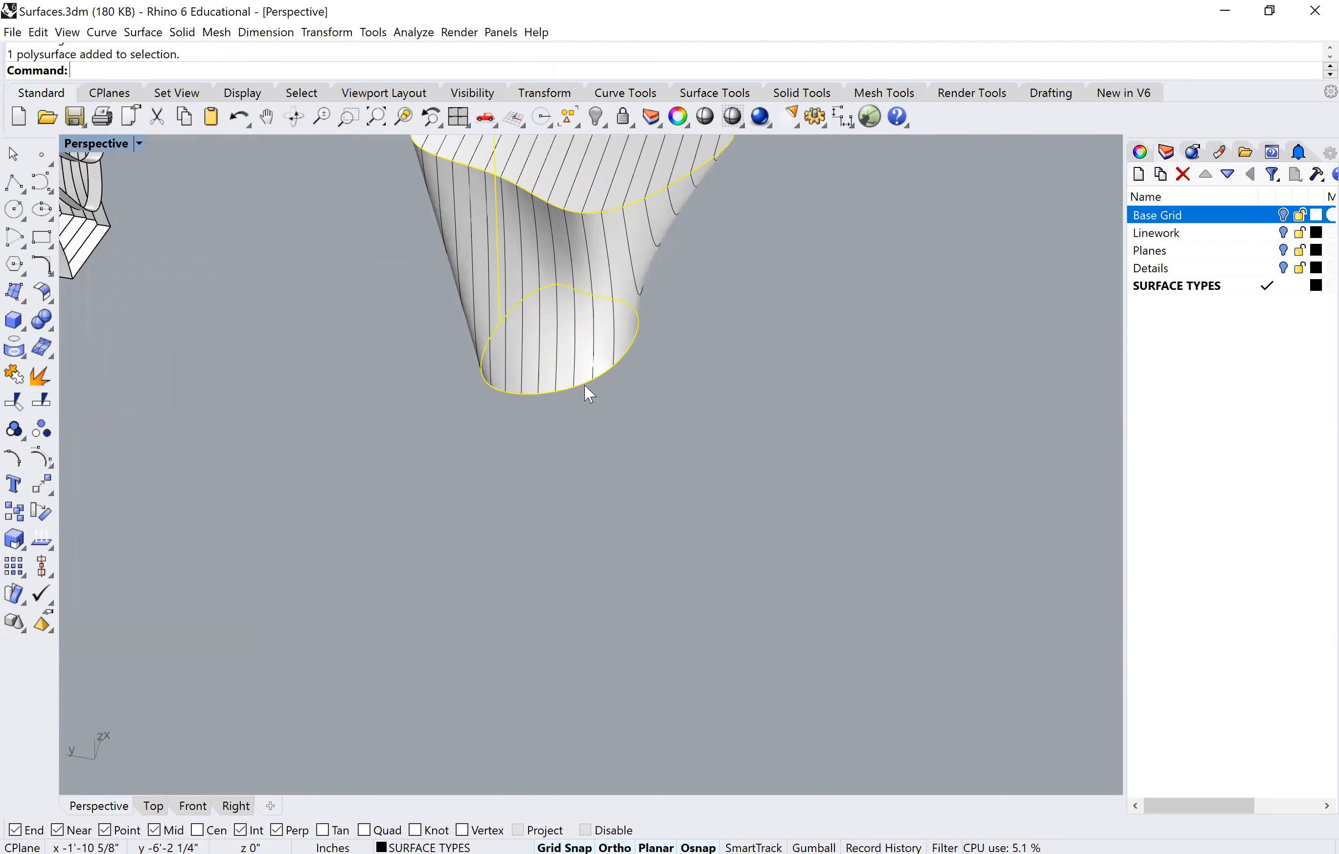
key("Delete")
scroll(508, 447, "down", 4)
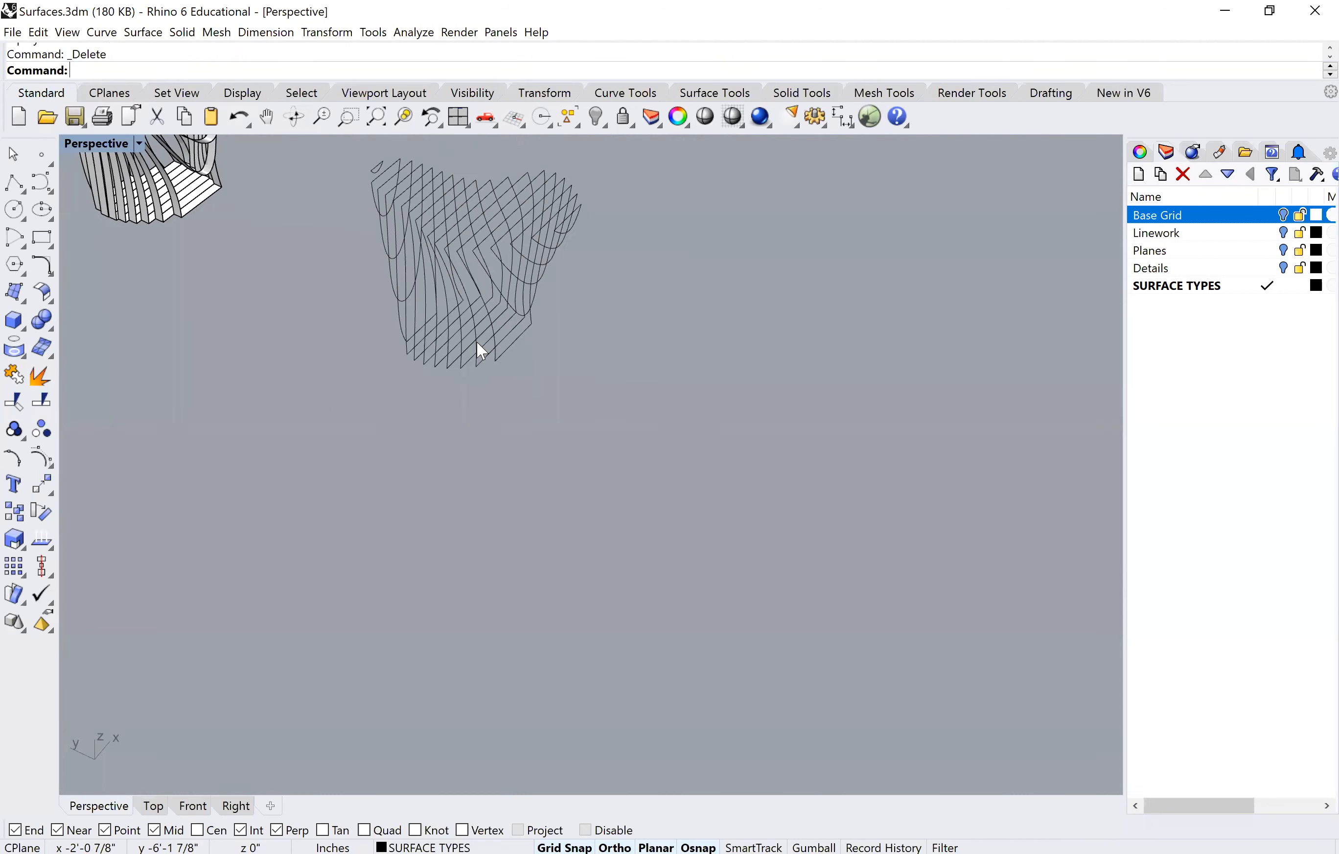
Step: Try moving a single vertical contour curve out of the set to isolate its profile, and undo the move
right_click_drag(476, 340, 465, 339)
left_click(478, 343)
type("m")
key("Return")
scroll(511, 366, "down", 3)
left_click(511, 369)
left_click(412, 465)
key("Escape")
right_click_drag(350, 480, 438, 305)
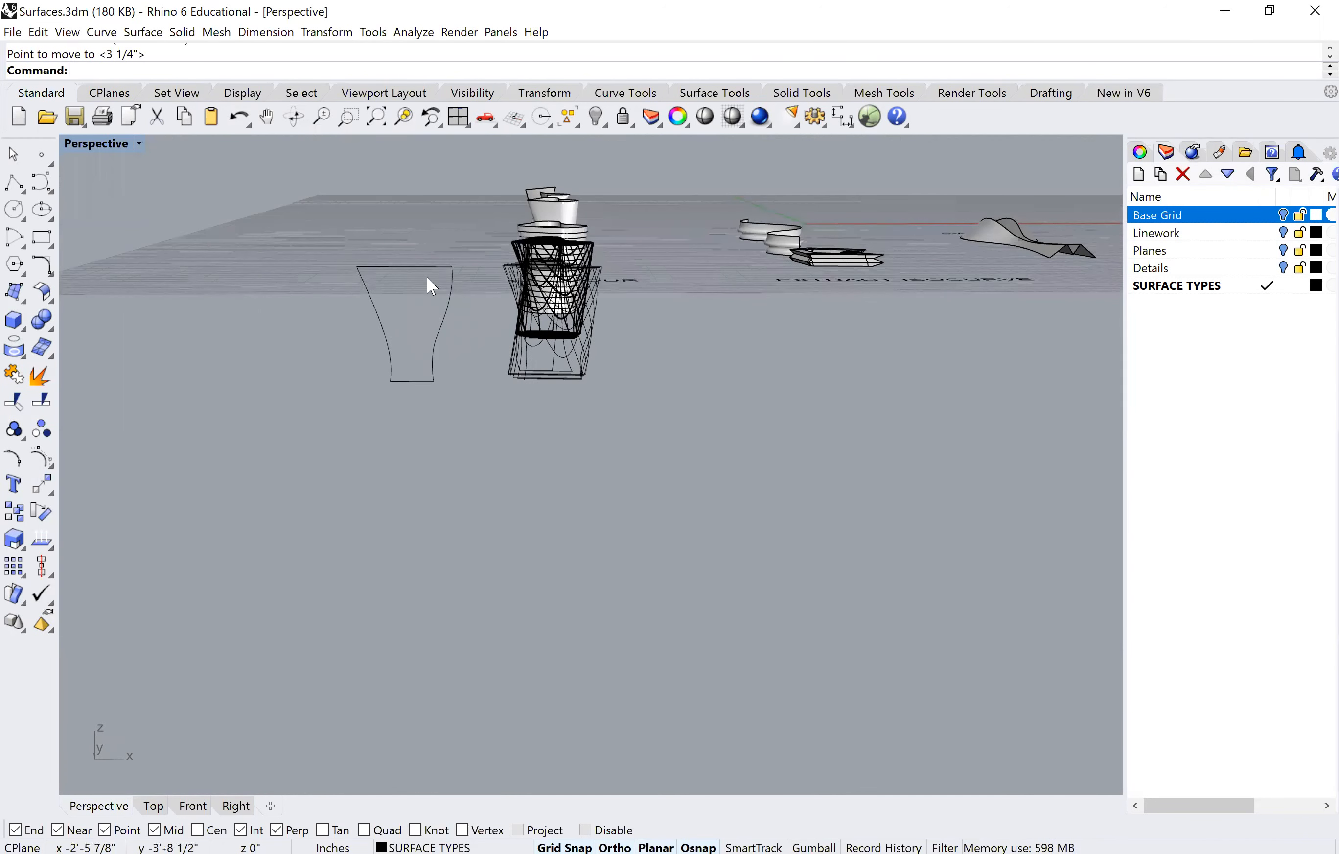
right_click_drag(471, 370, 564, 430)
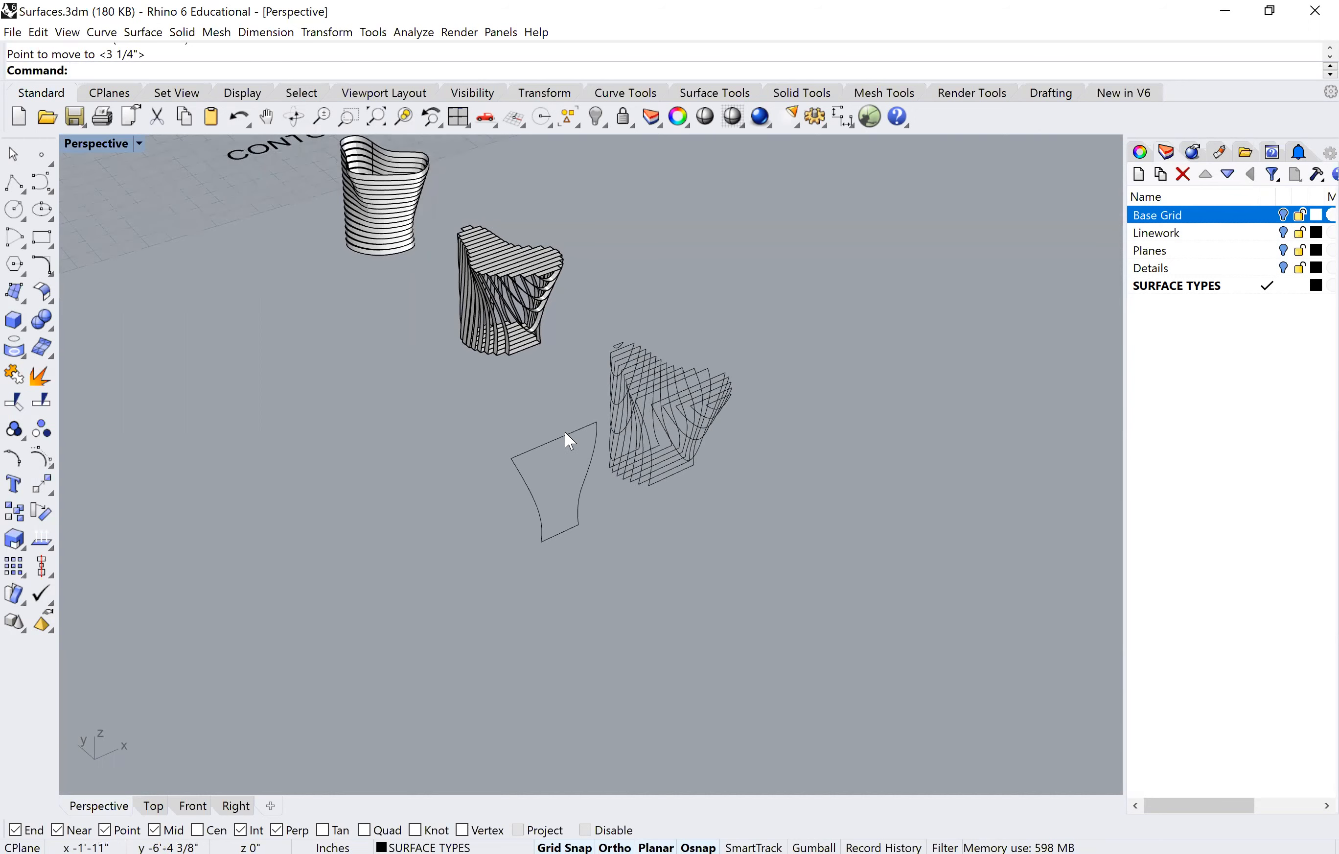
key("ctrl+z")
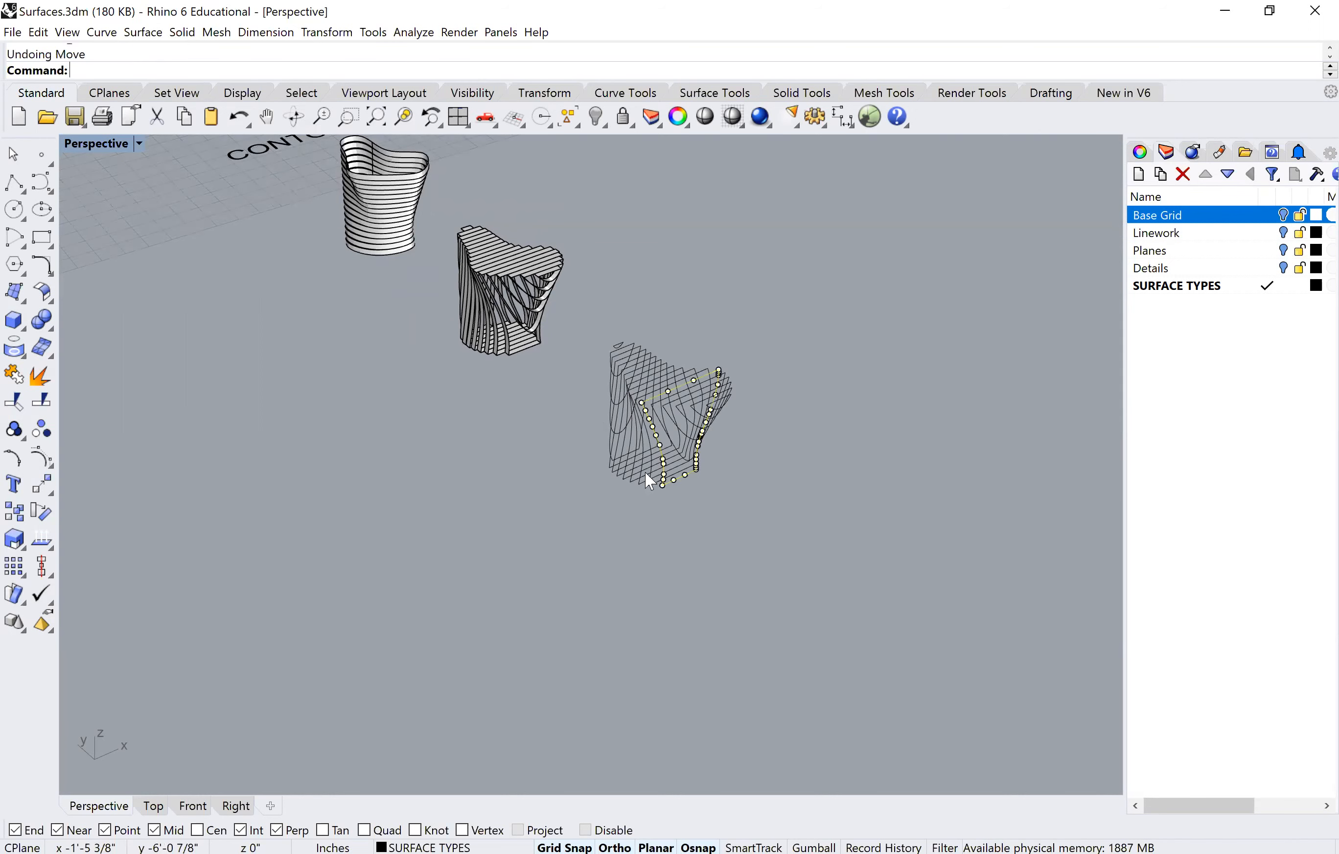
key("Escape")
Step: Rotate the whole set of vertical contour curves with Rotate3D about an axis at their base so the profiles lie flat
right_click_drag(634, 574, 652, 349)
left_click_drag(625, 324, 855, 541)
type("rotate3d")
key("Return")
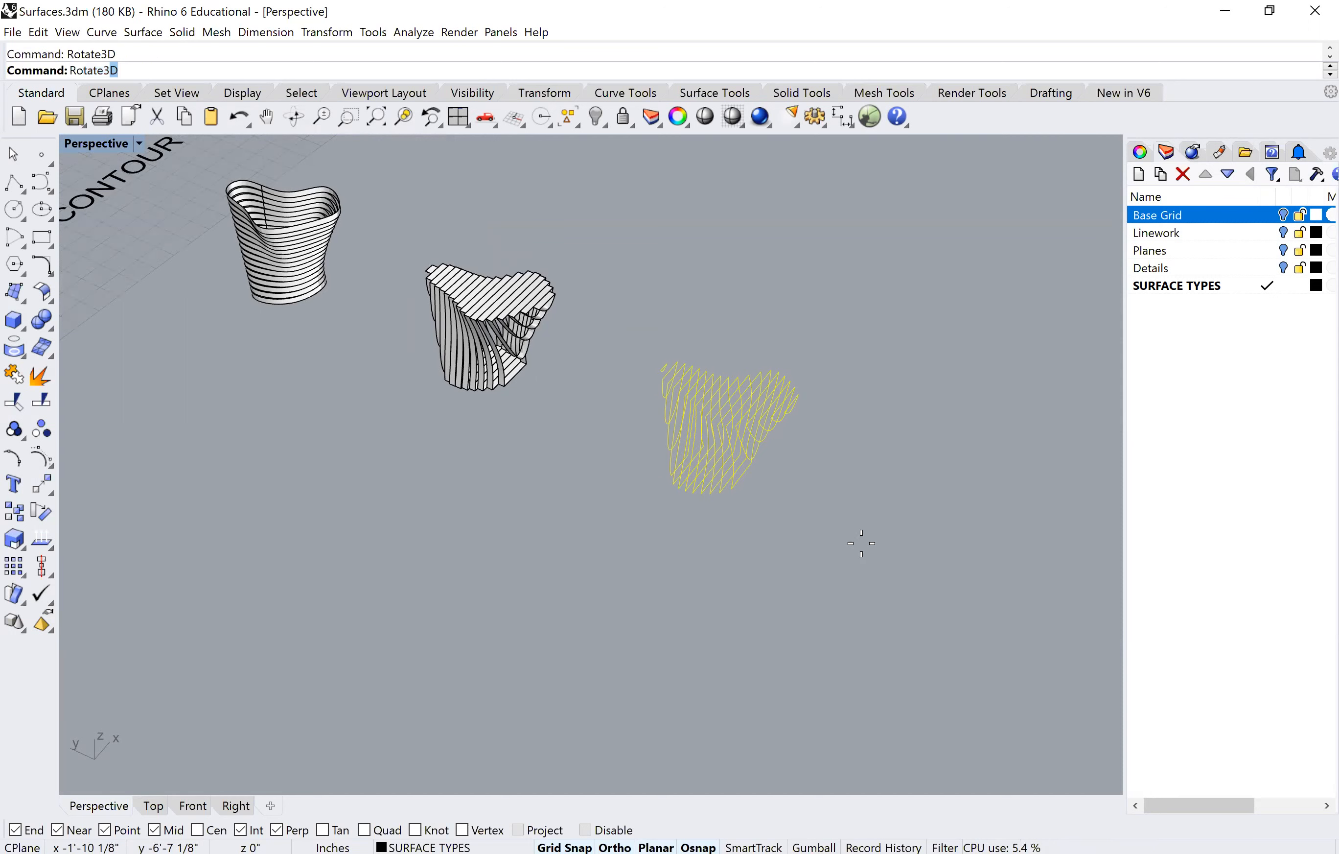
left_click(701, 494)
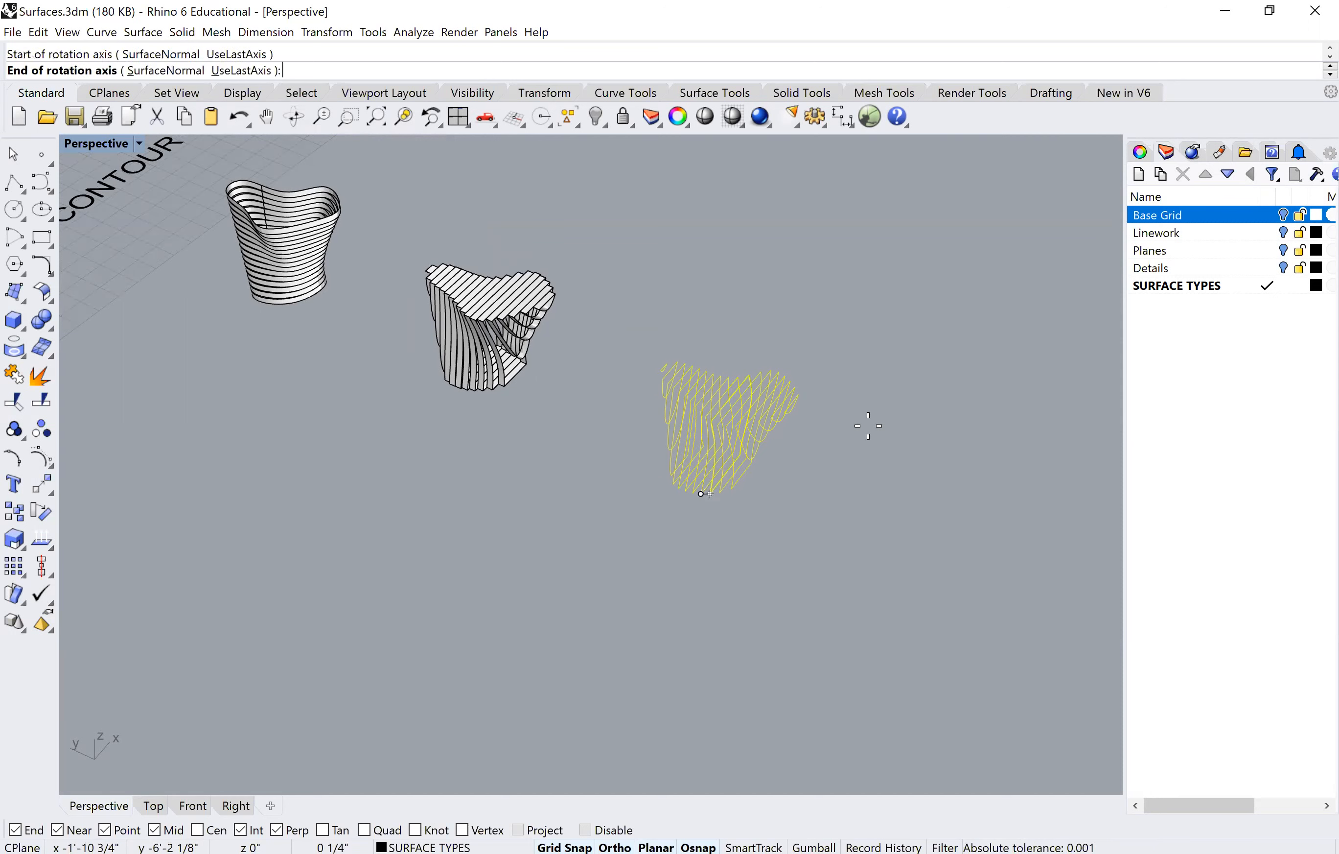
left_click(782, 389)
left_click(644, 524)
left_click(1044, 647)
Step: In a maximized Top view, move one flat contour profile 3 inches out to the left of the set
right_click_drag(561, 491, 351, 252)
right_click_drag(416, 429, 194, 260)
double_click(75, 144)
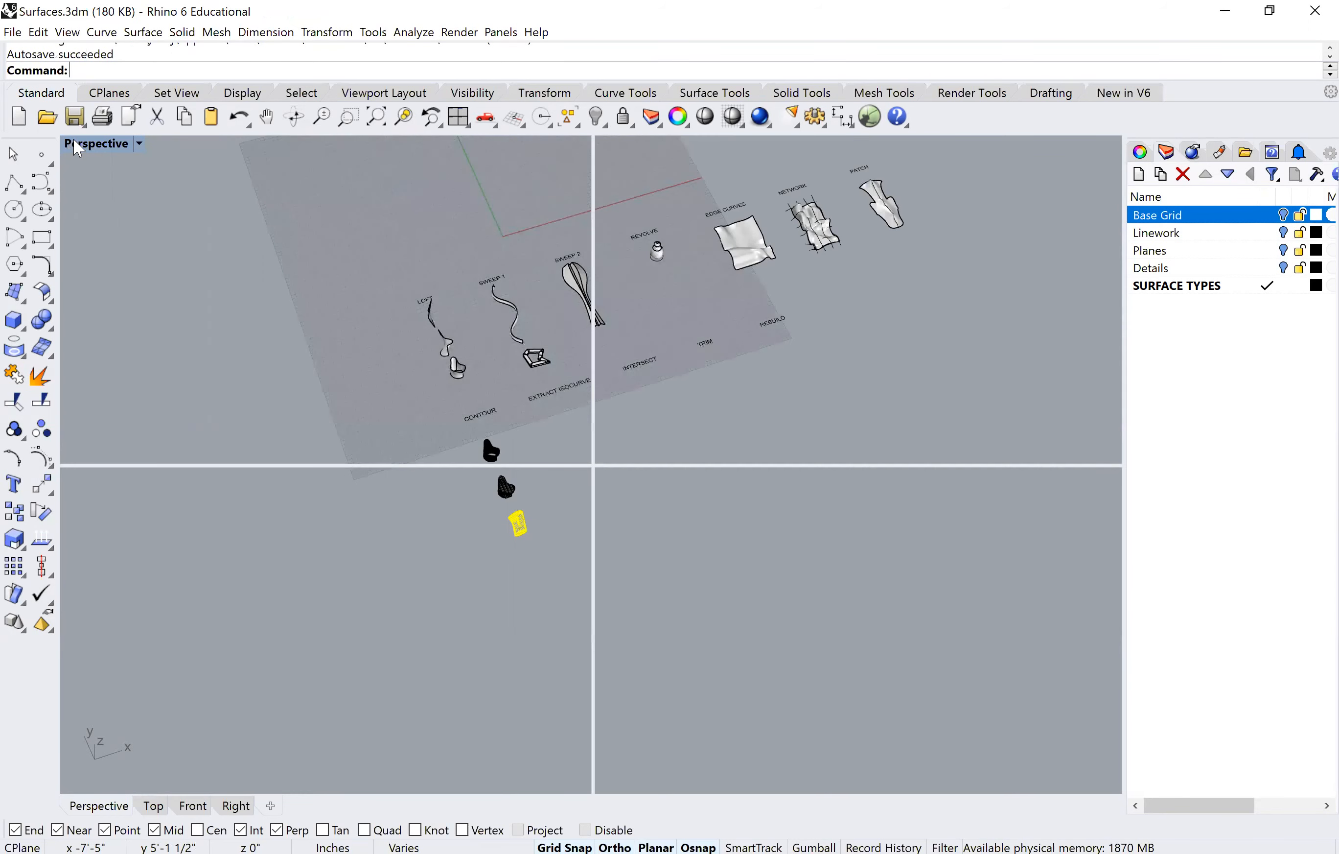
left_click(74, 142)
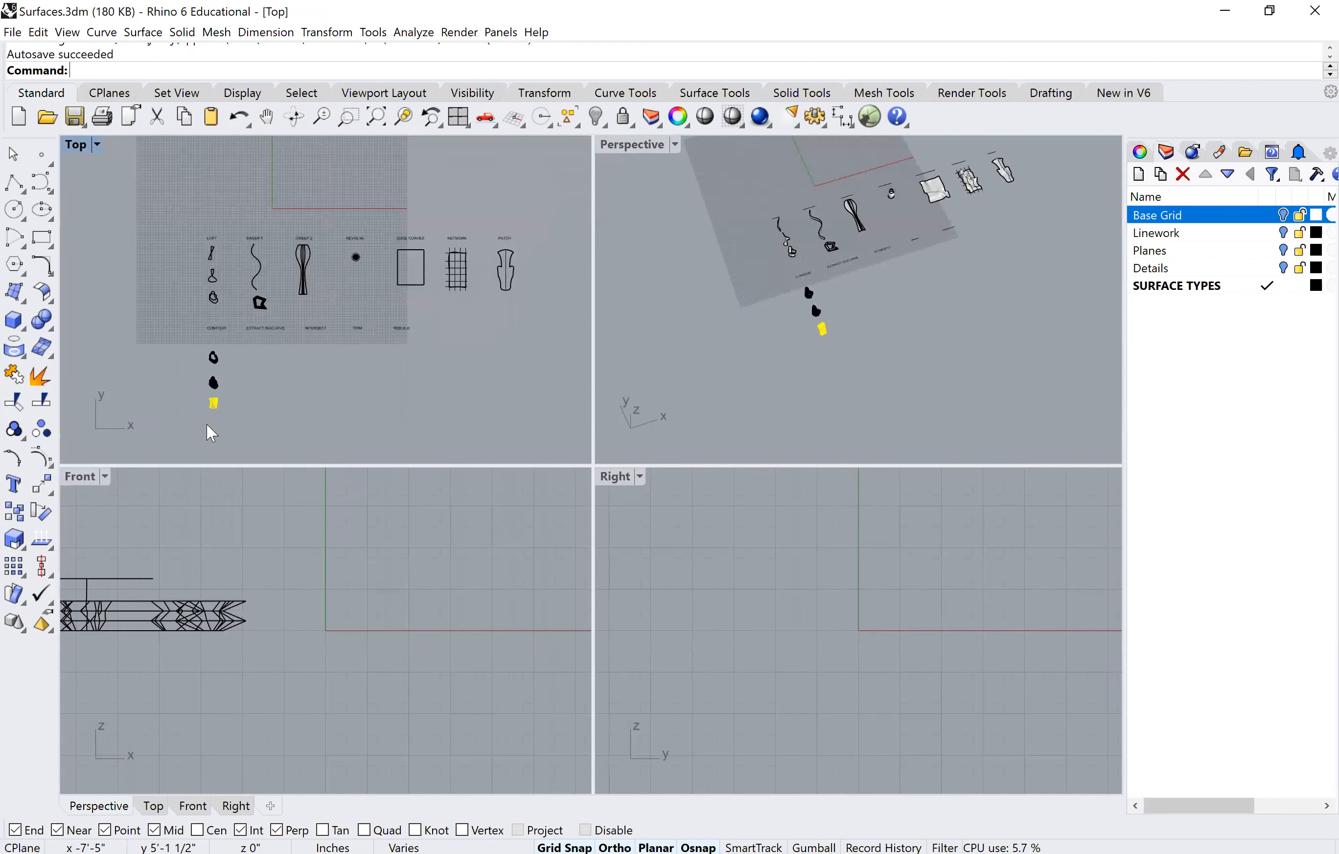
key("ctrl+m")
scroll(439, 534, "up", 8)
left_click(466, 508)
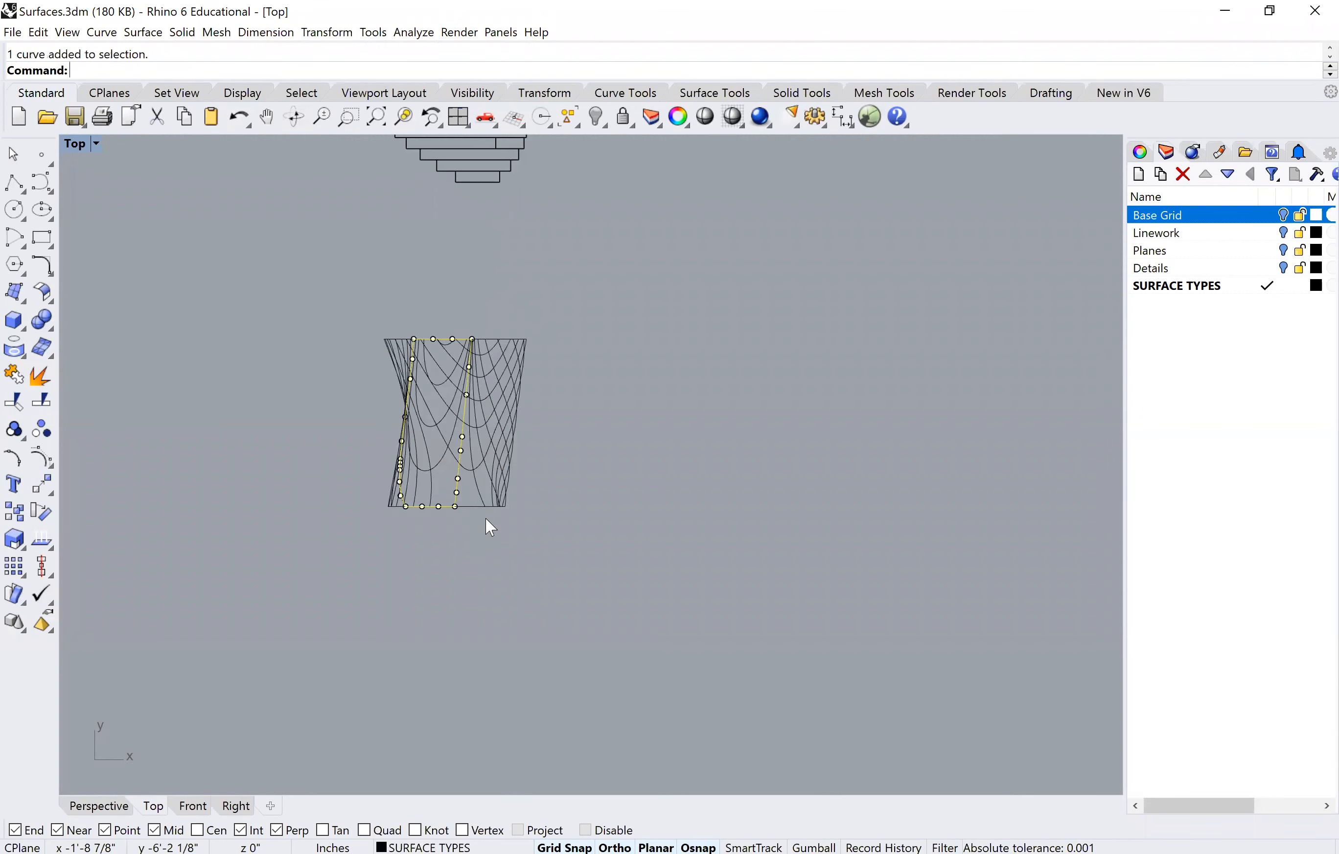
type("m")
key("Return")
left_click(484, 552)
left_click(369, 582)
Step: Move a second, wider contour profile out of the flat set to its right side
left_click(428, 495)
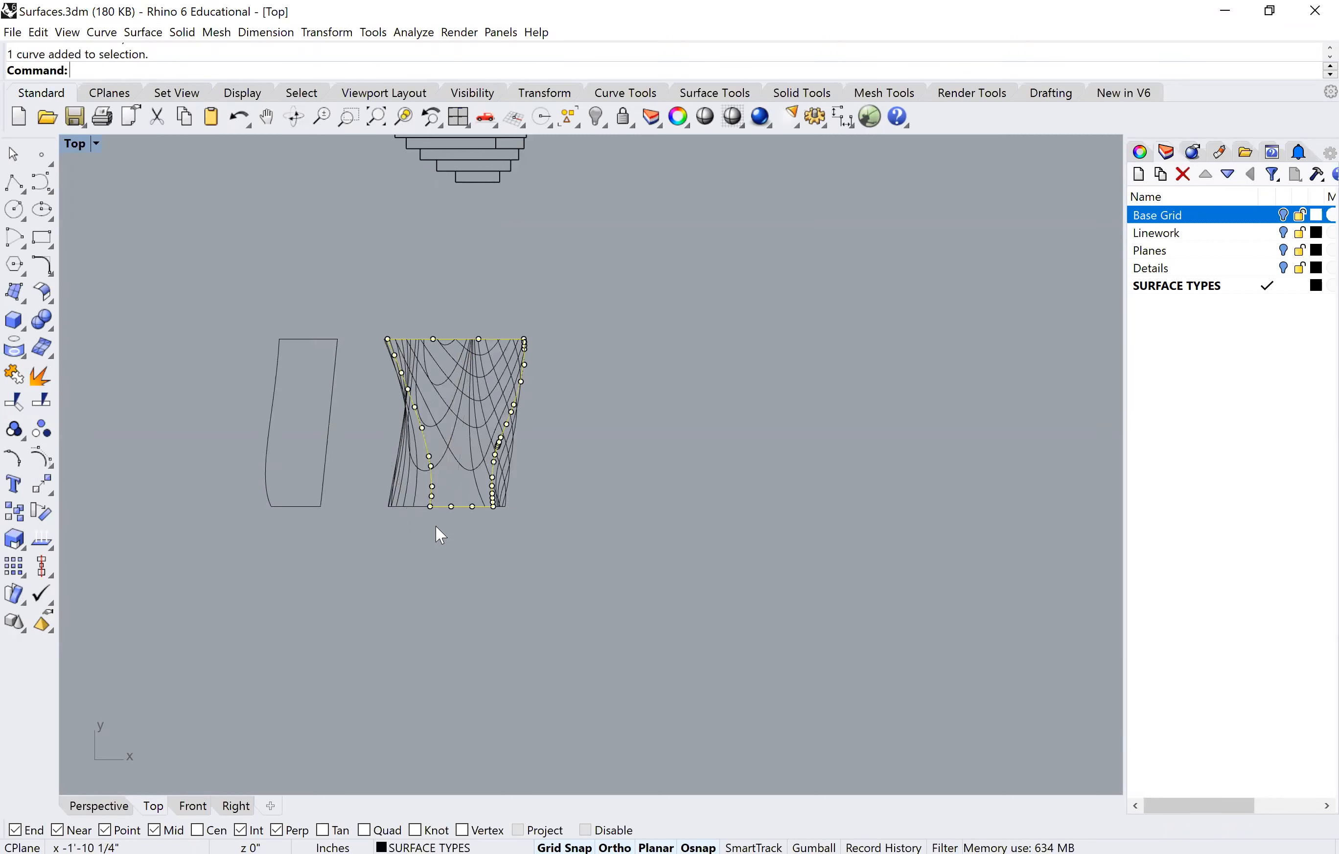
type("m")
key("Return")
left_click(460, 556)
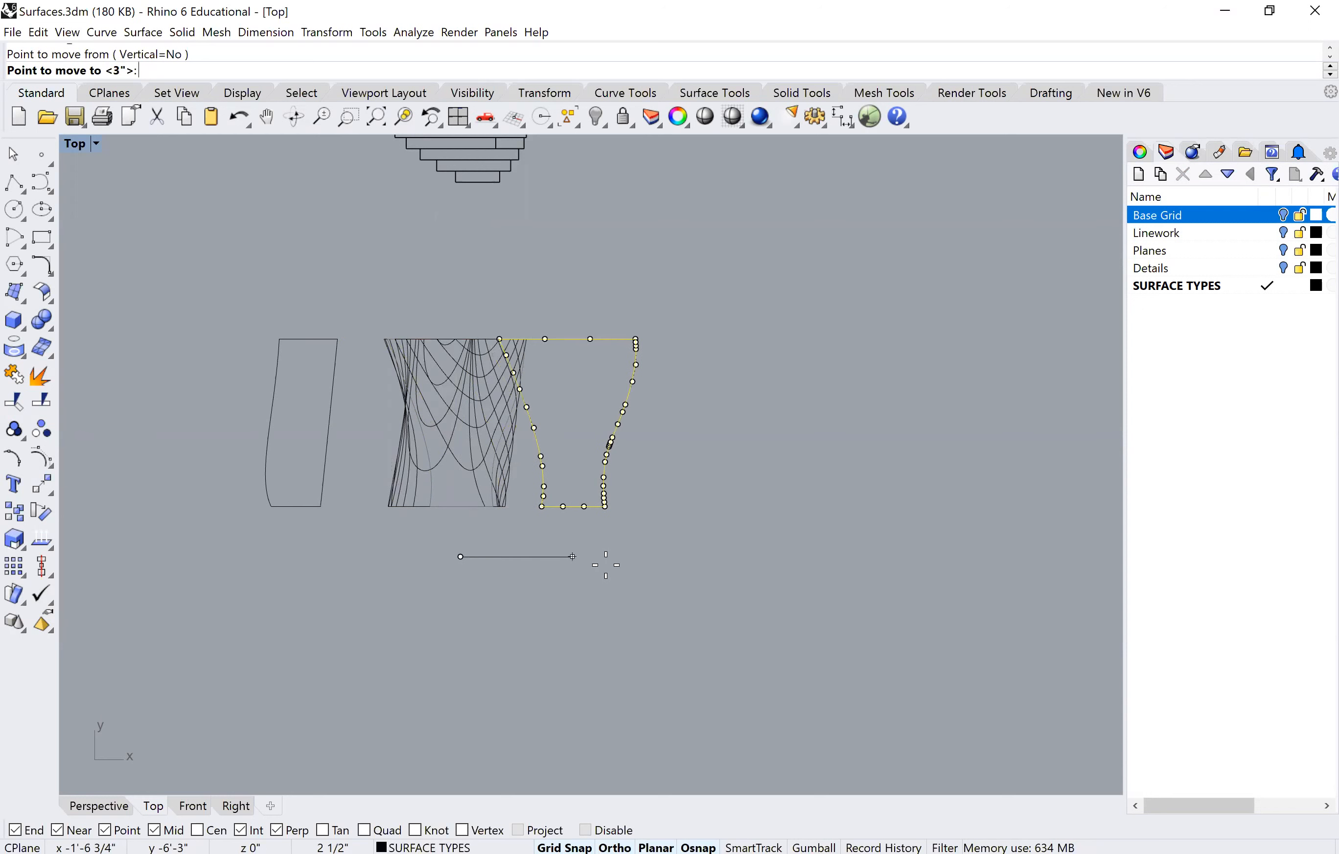
left_click(630, 556)
left_click(571, 592)
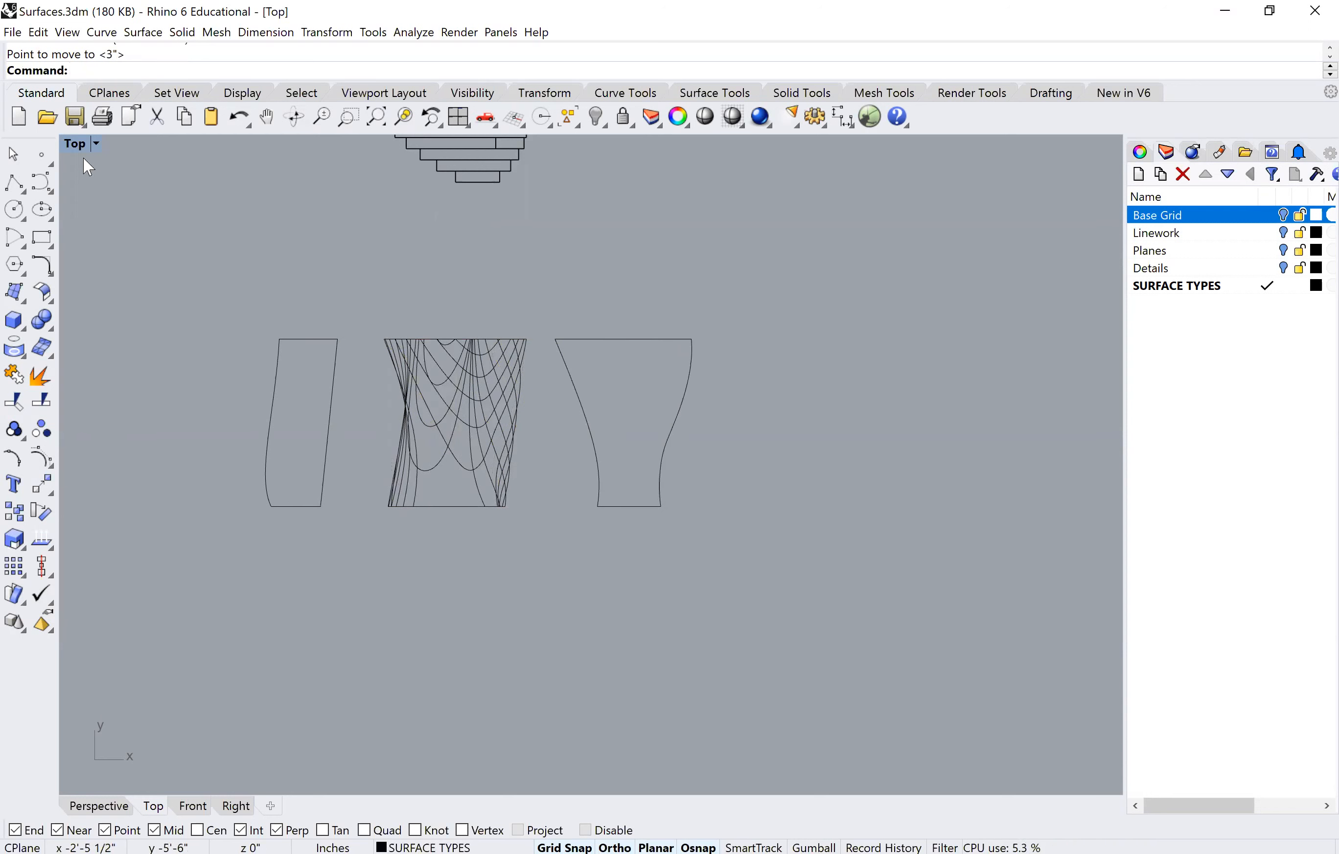
Step: Return to a maximized Perspective view and turn on the surface isocurves for the Edge Curves surface
double_click(76, 144)
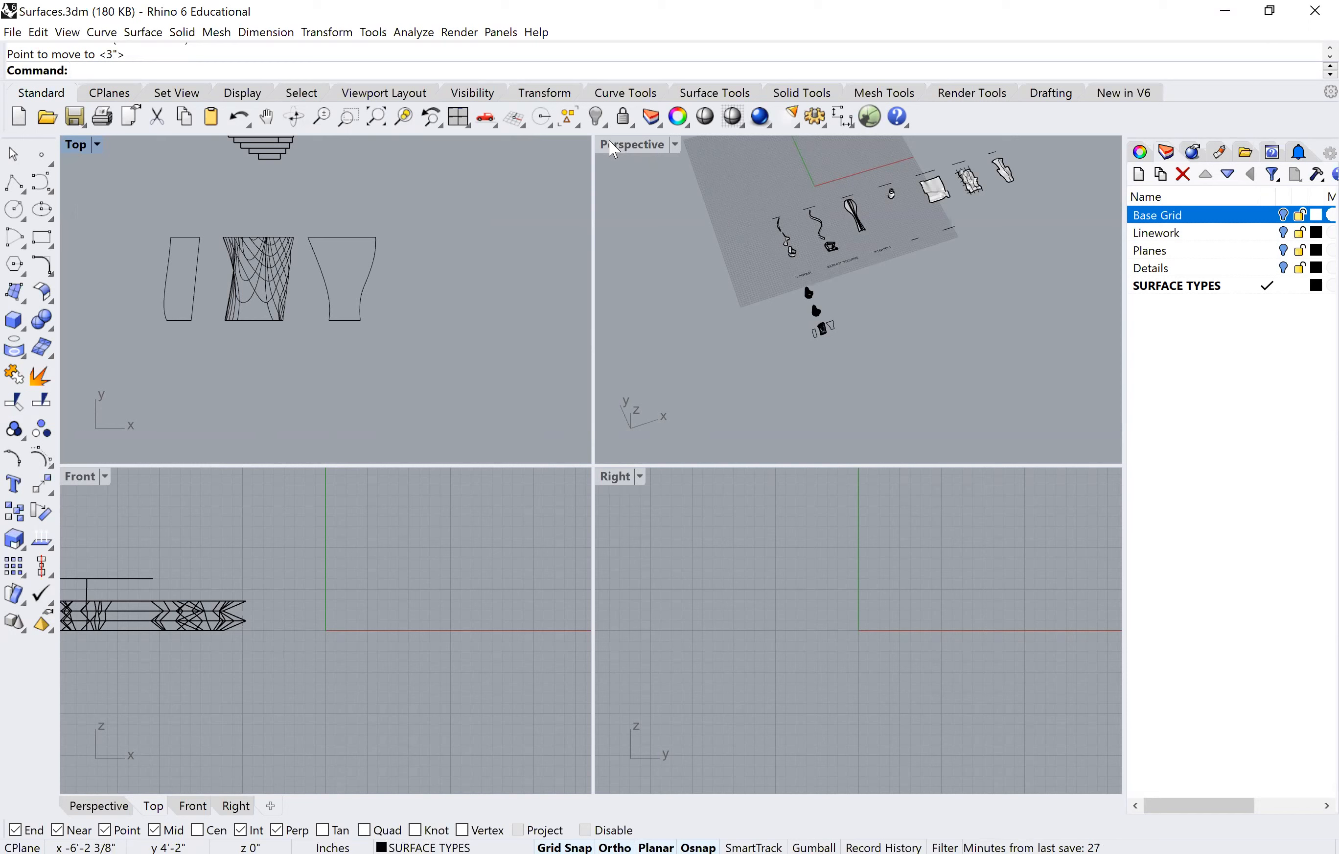
left_click(613, 149)
key("ctrl+m")
right_click_drag(693, 307, 567, 432)
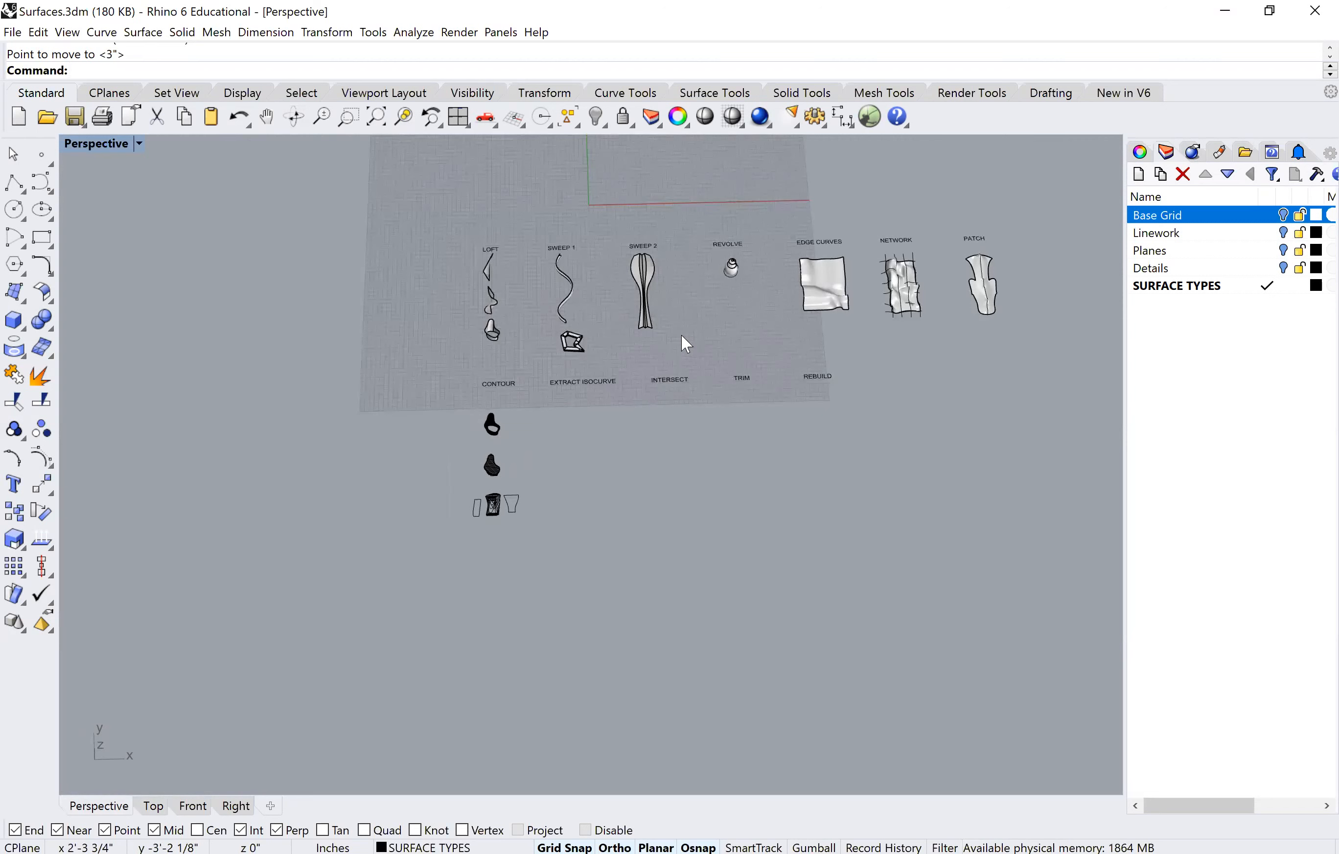
scroll(682, 340, "up", 3)
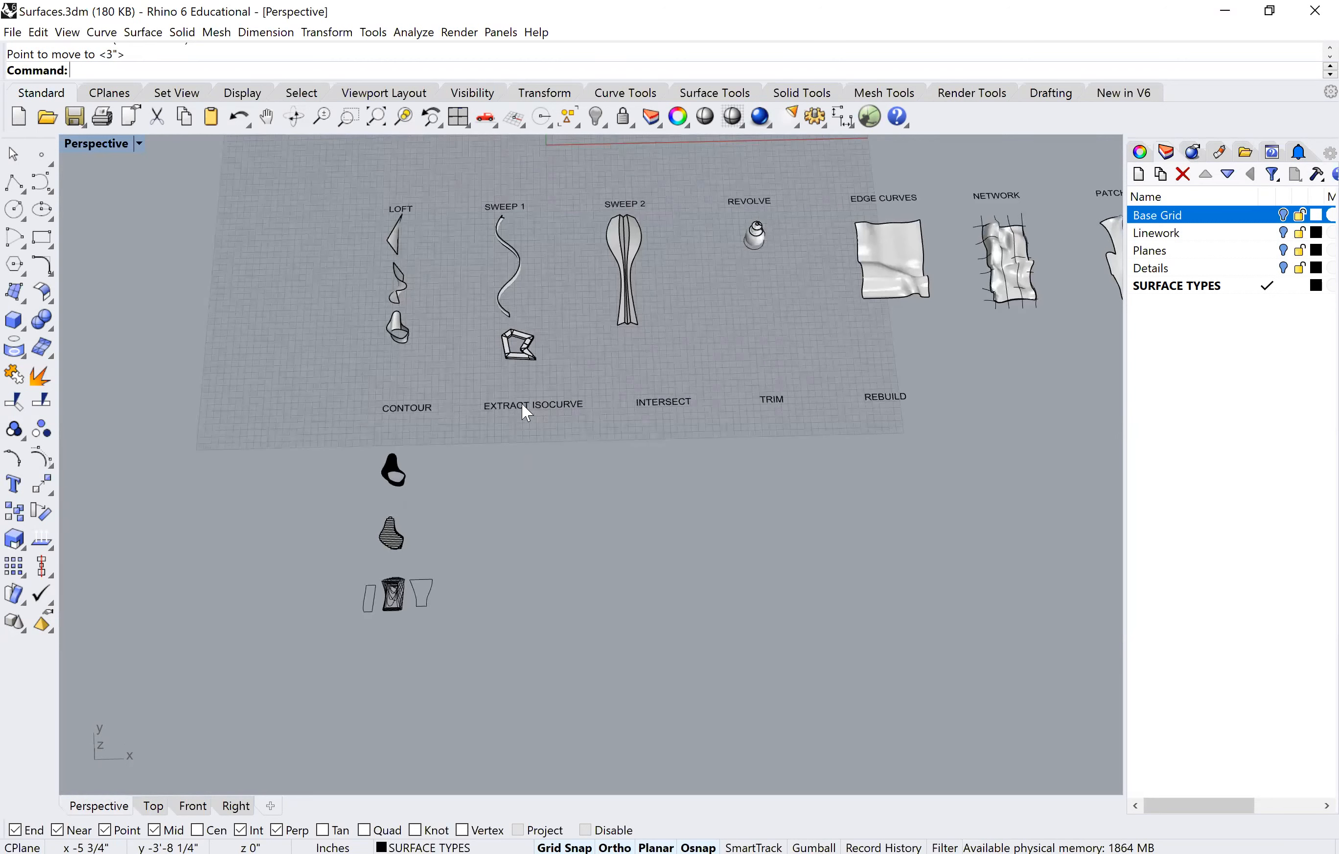
scroll(512, 409, "down", 1)
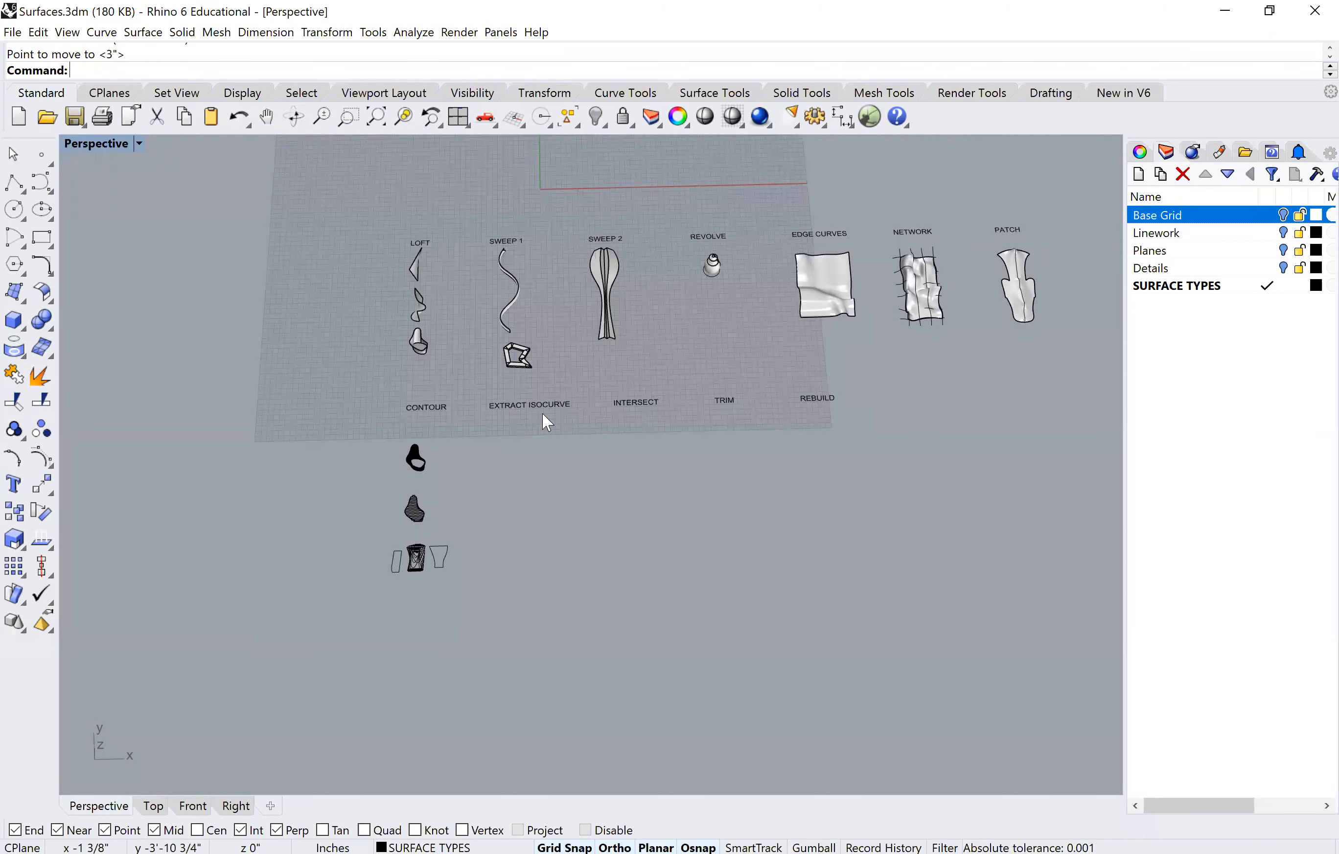
right_click_drag(634, 472, 693, 533, "shift")
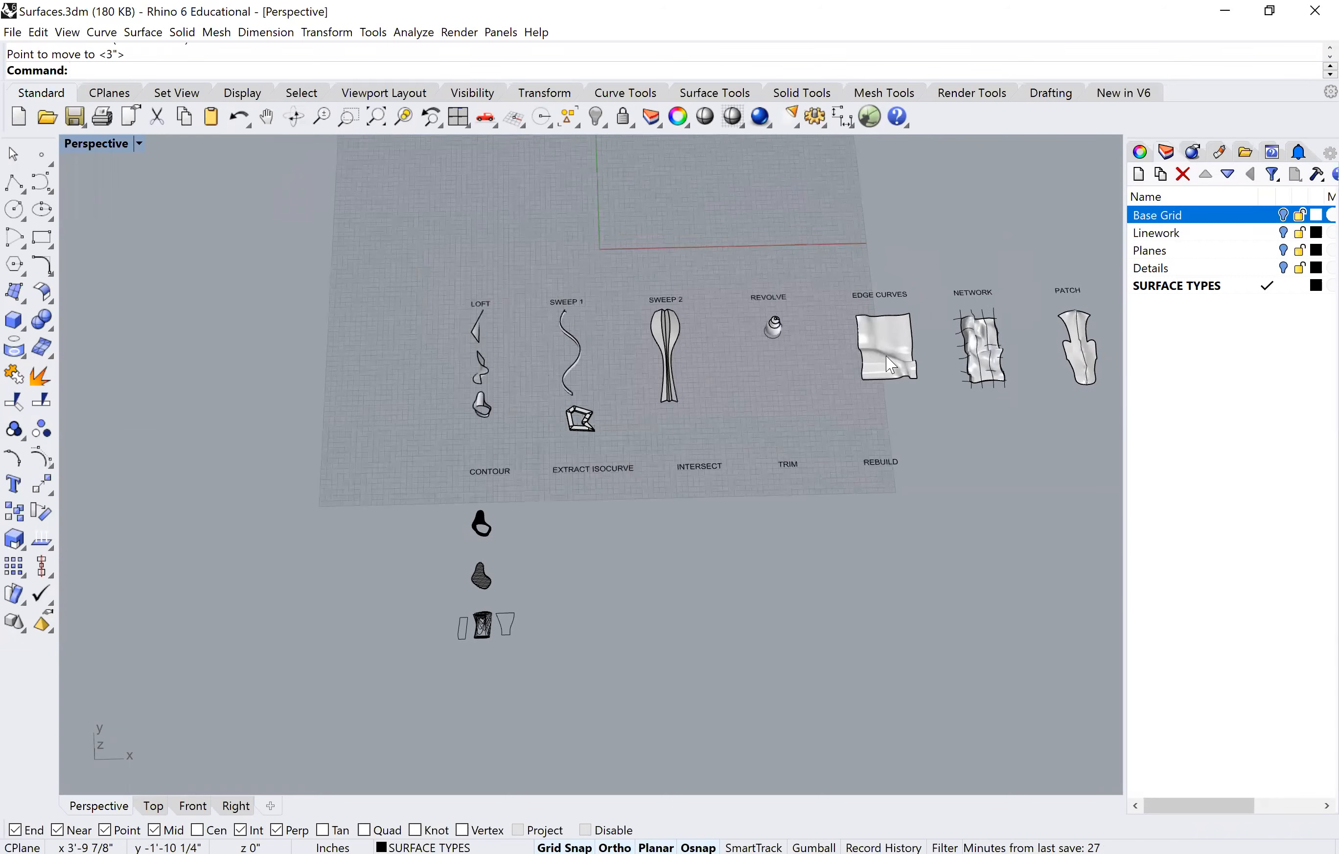
scroll(871, 416, "up", 2)
left_click(906, 360)
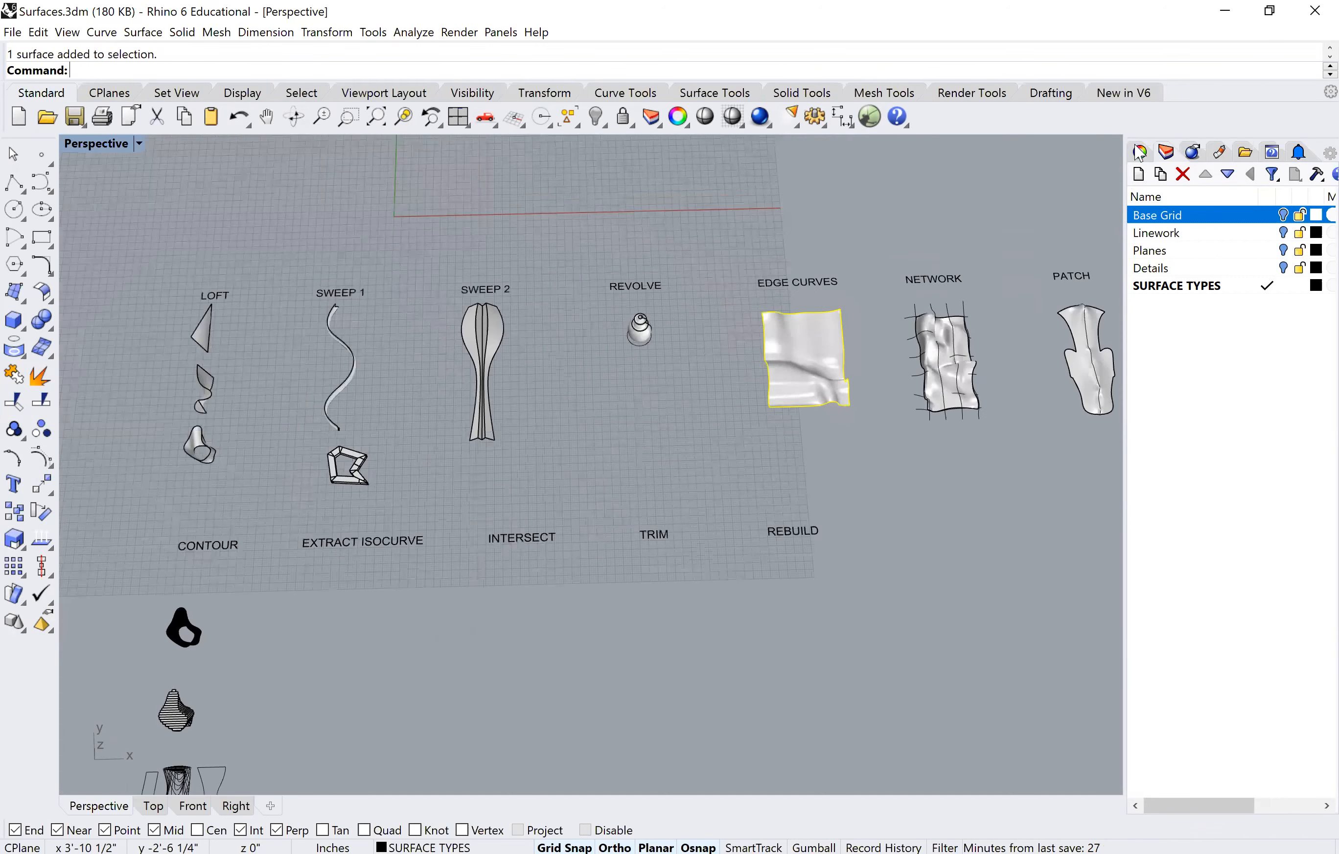
left_click(1139, 151)
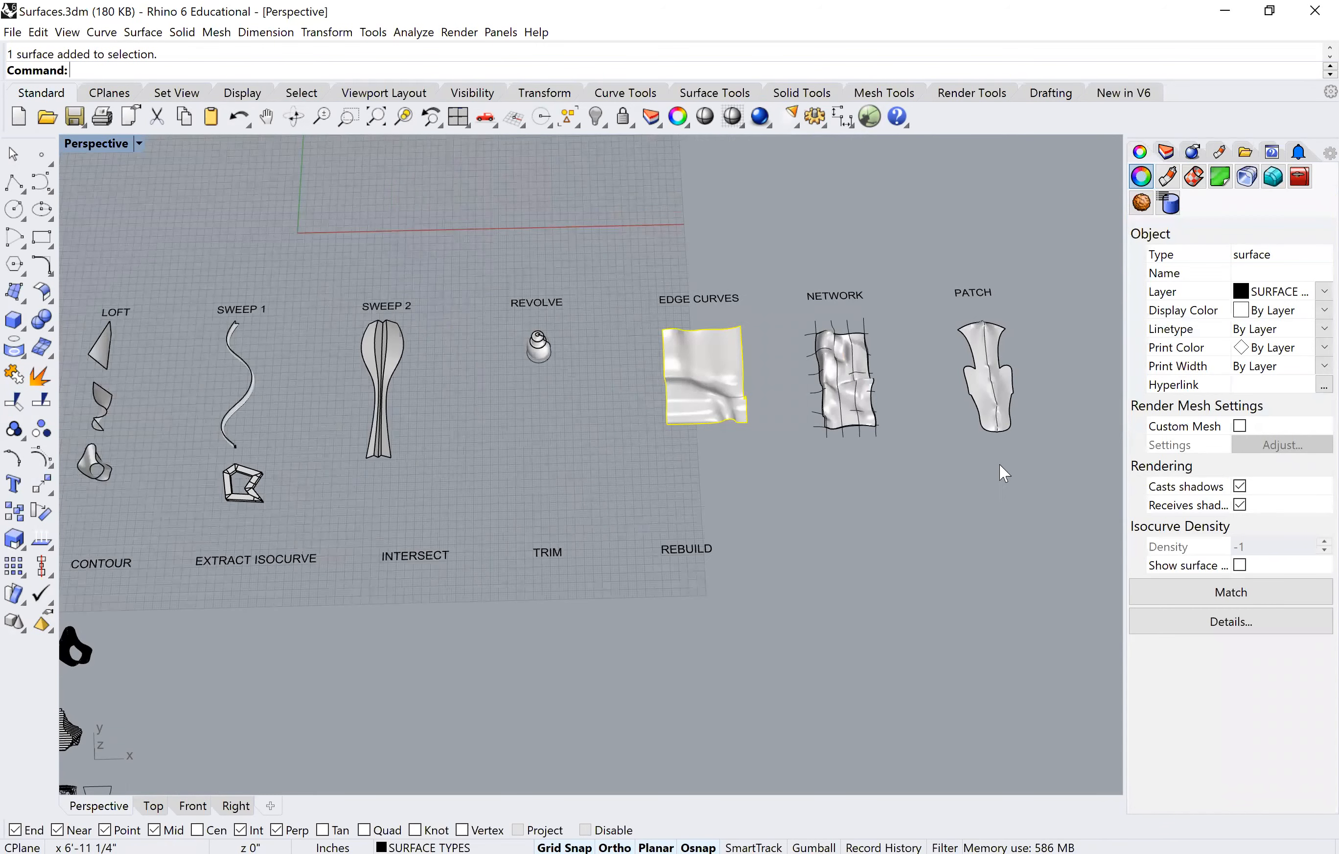
left_click(1241, 565)
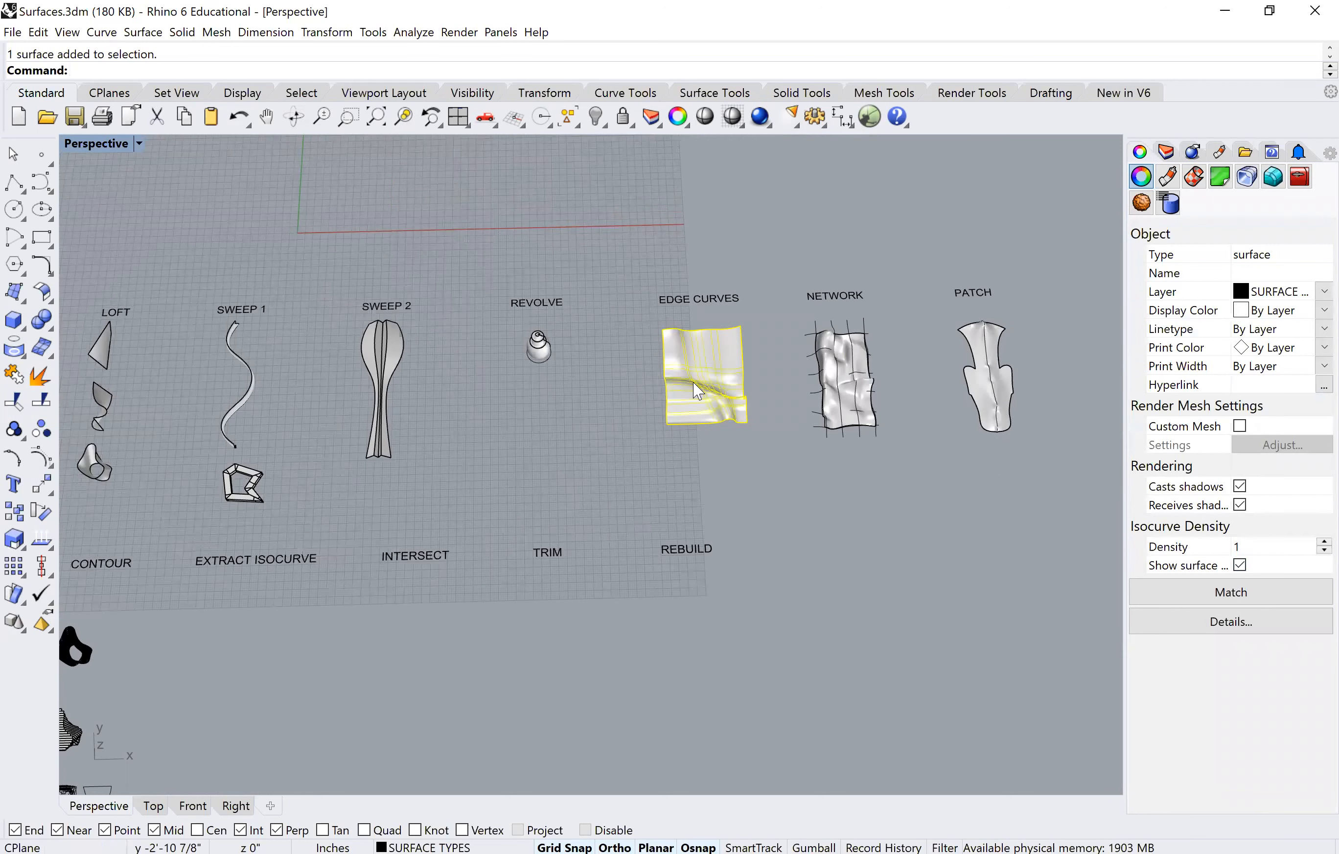
left_click(689, 324)
Step: Examine the isocurves on the Edge Curves surface and the lines on the Sweep 2 polysurface from several distances and angles
scroll(715, 412, "up", 2)
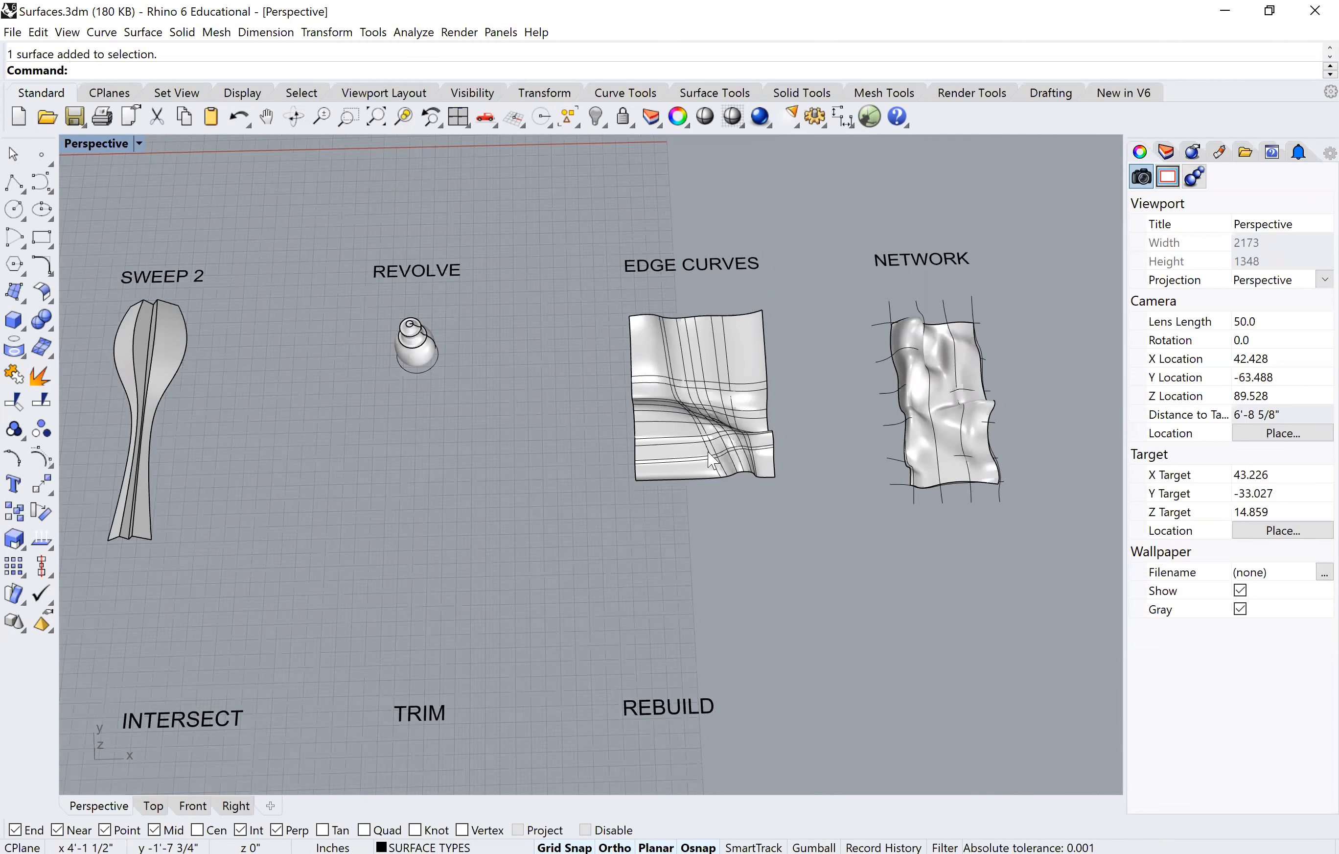
scroll(719, 401, "up", 3)
scroll(608, 412, "down", 3)
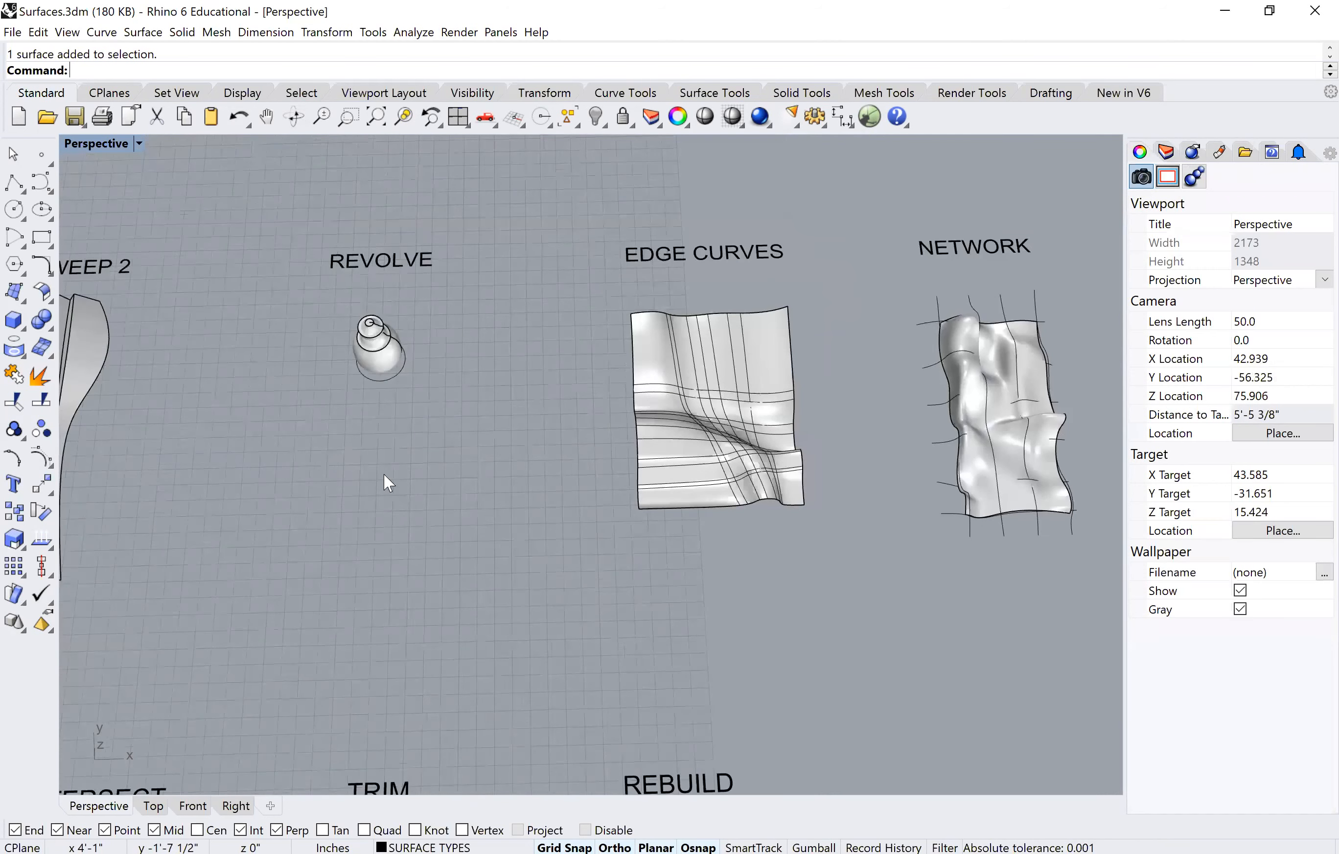
scroll(523, 377, "down", 1)
scroll(800, 427, "down", 2)
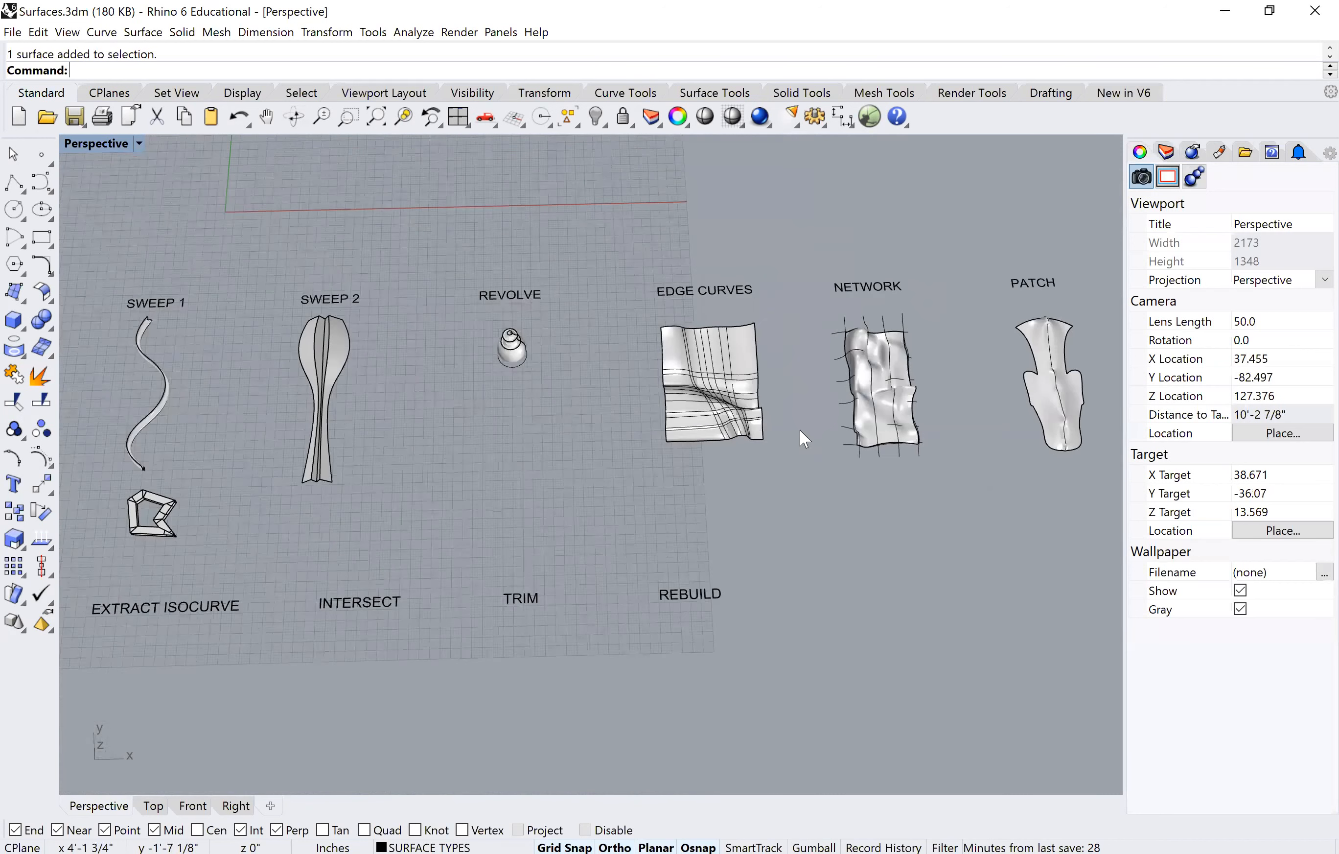
scroll(693, 545, "up", 2)
left_click(690, 541)
left_click(681, 618)
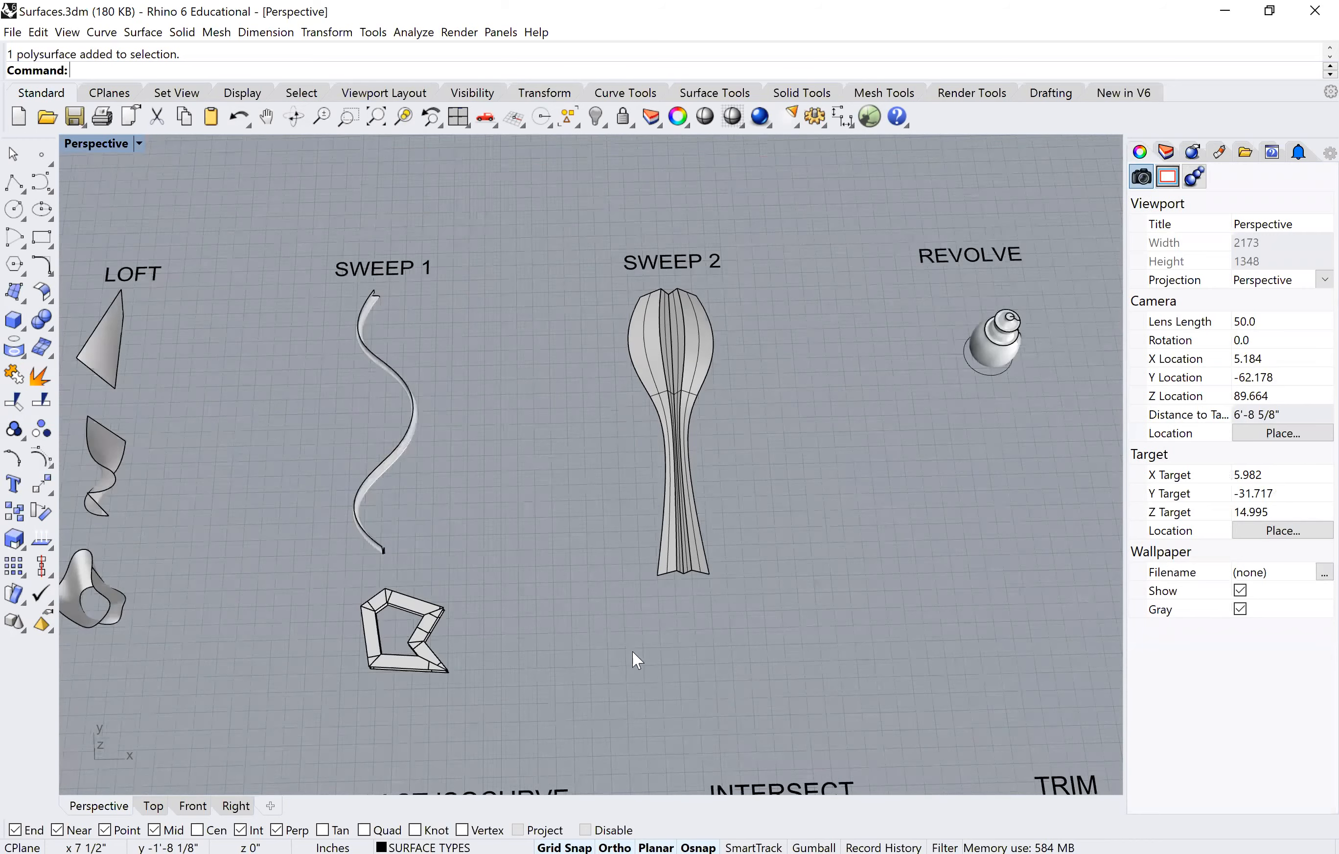
scroll(634, 655, "up", 3)
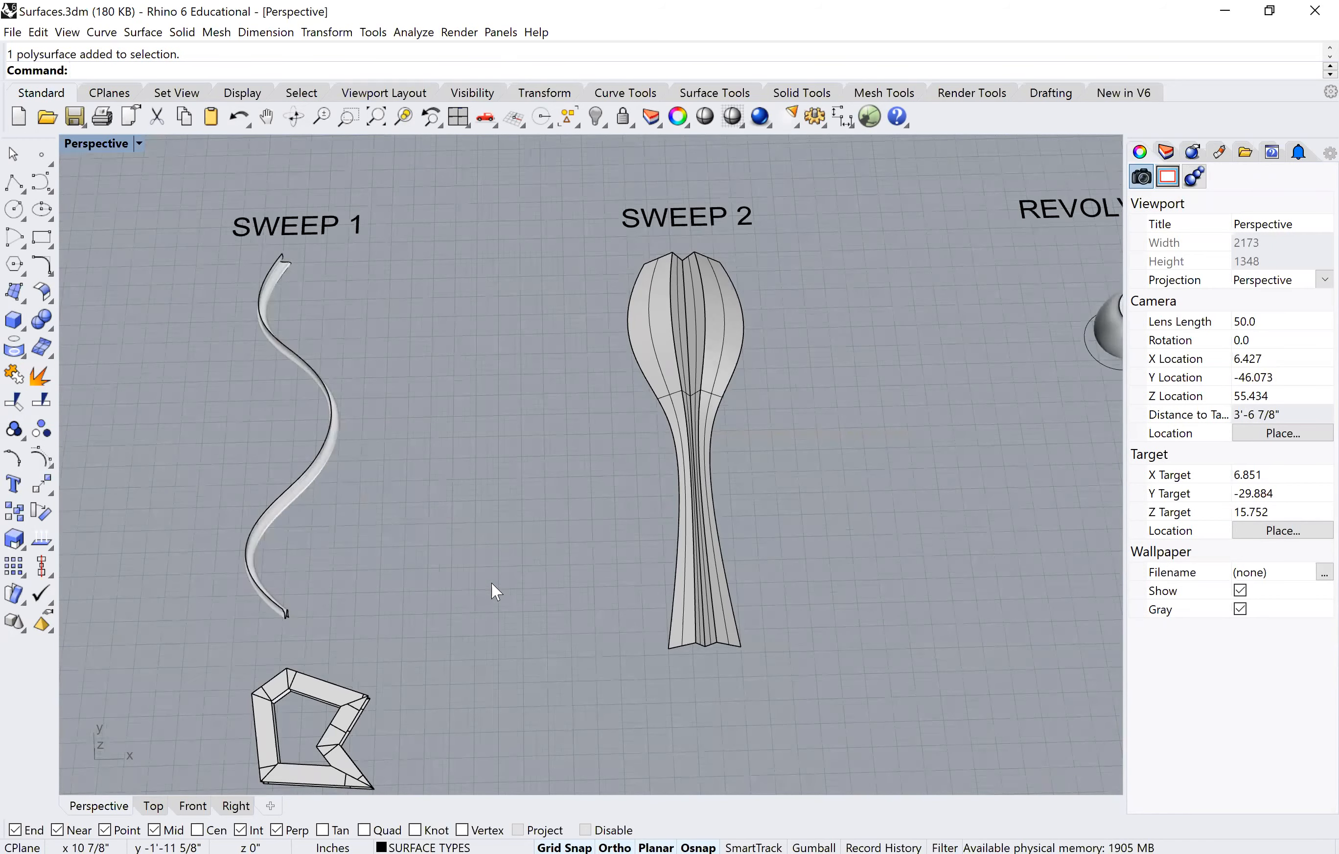
scroll(843, 432, "down", 4)
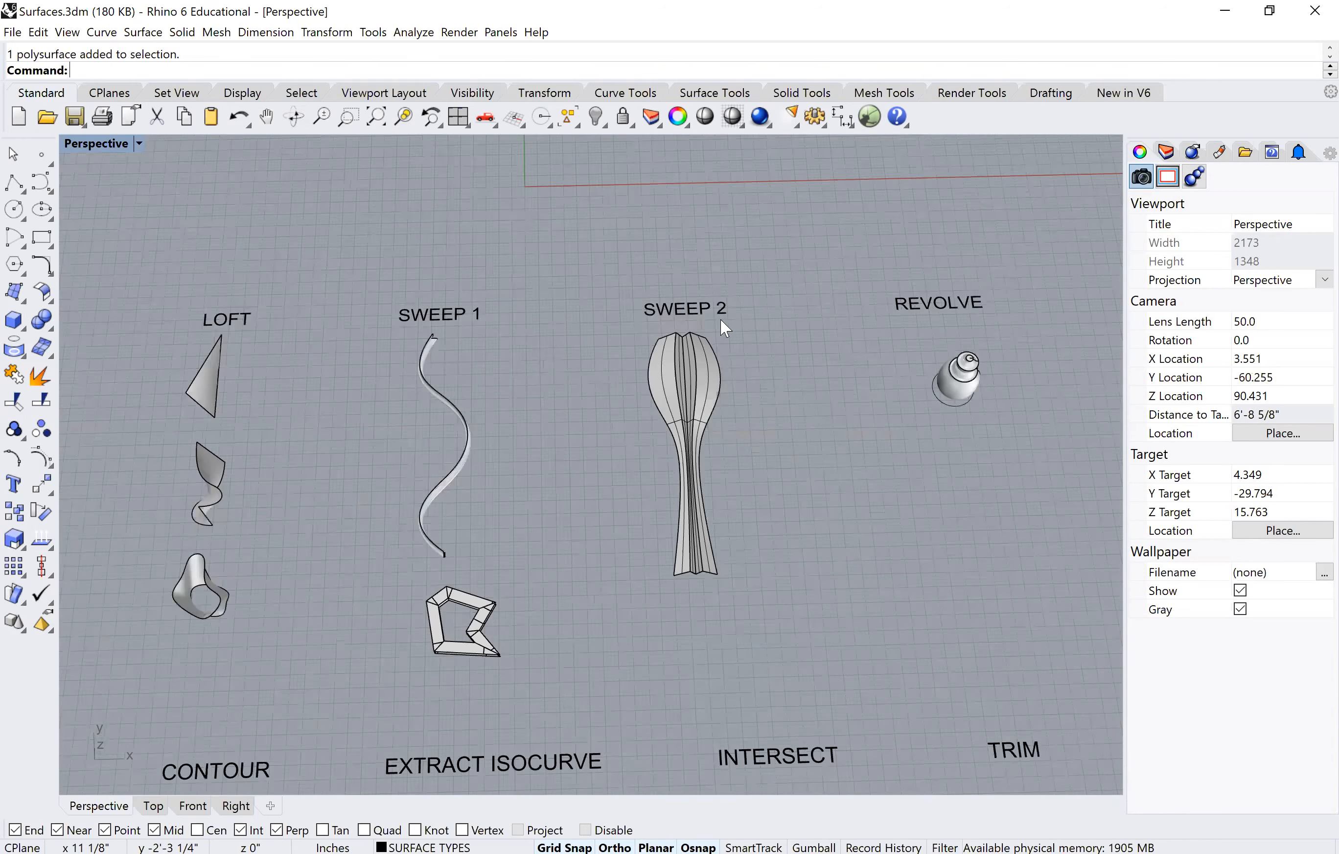
scroll(722, 319, "down", 3)
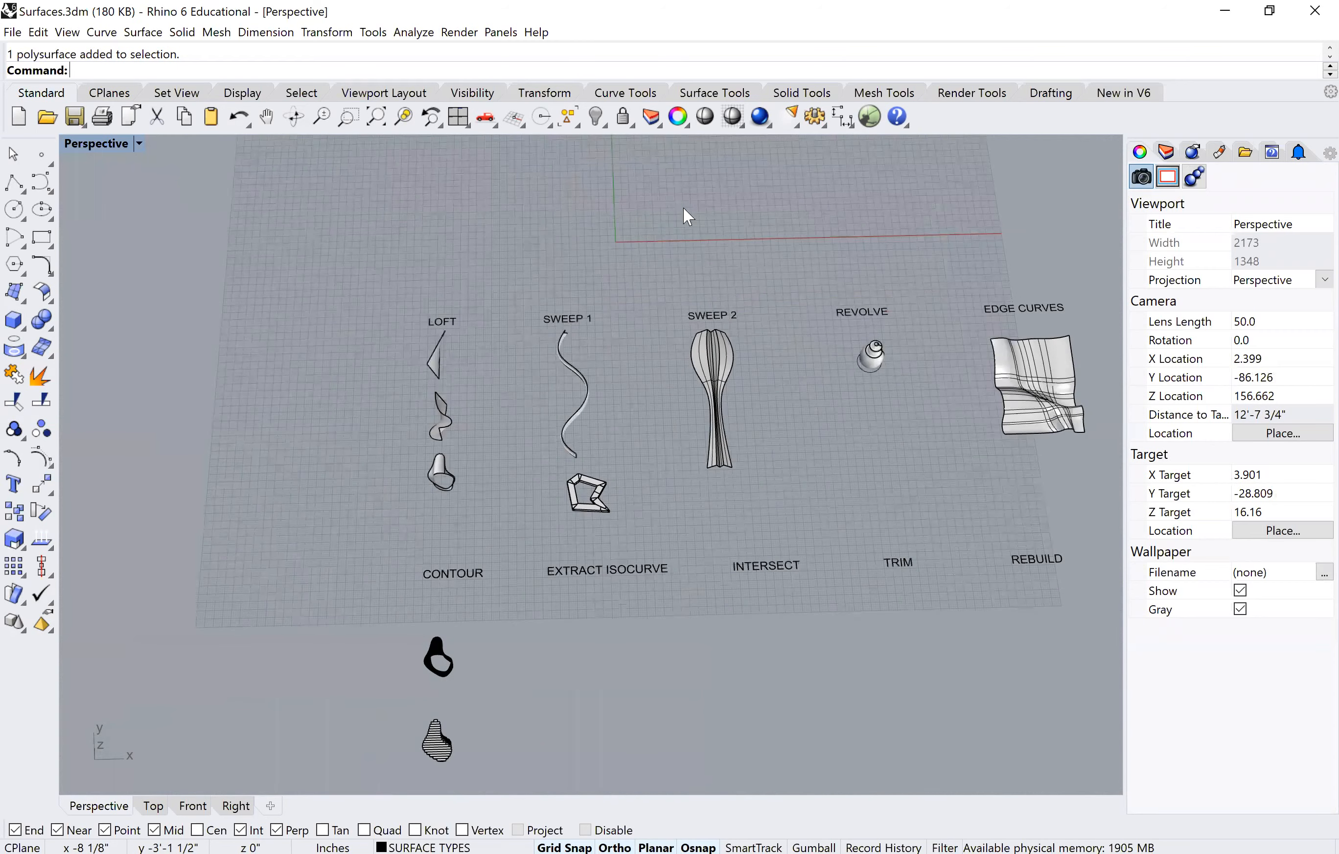
right_click_drag(688, 215, 674, 355)
scroll(693, 424, "up", 3)
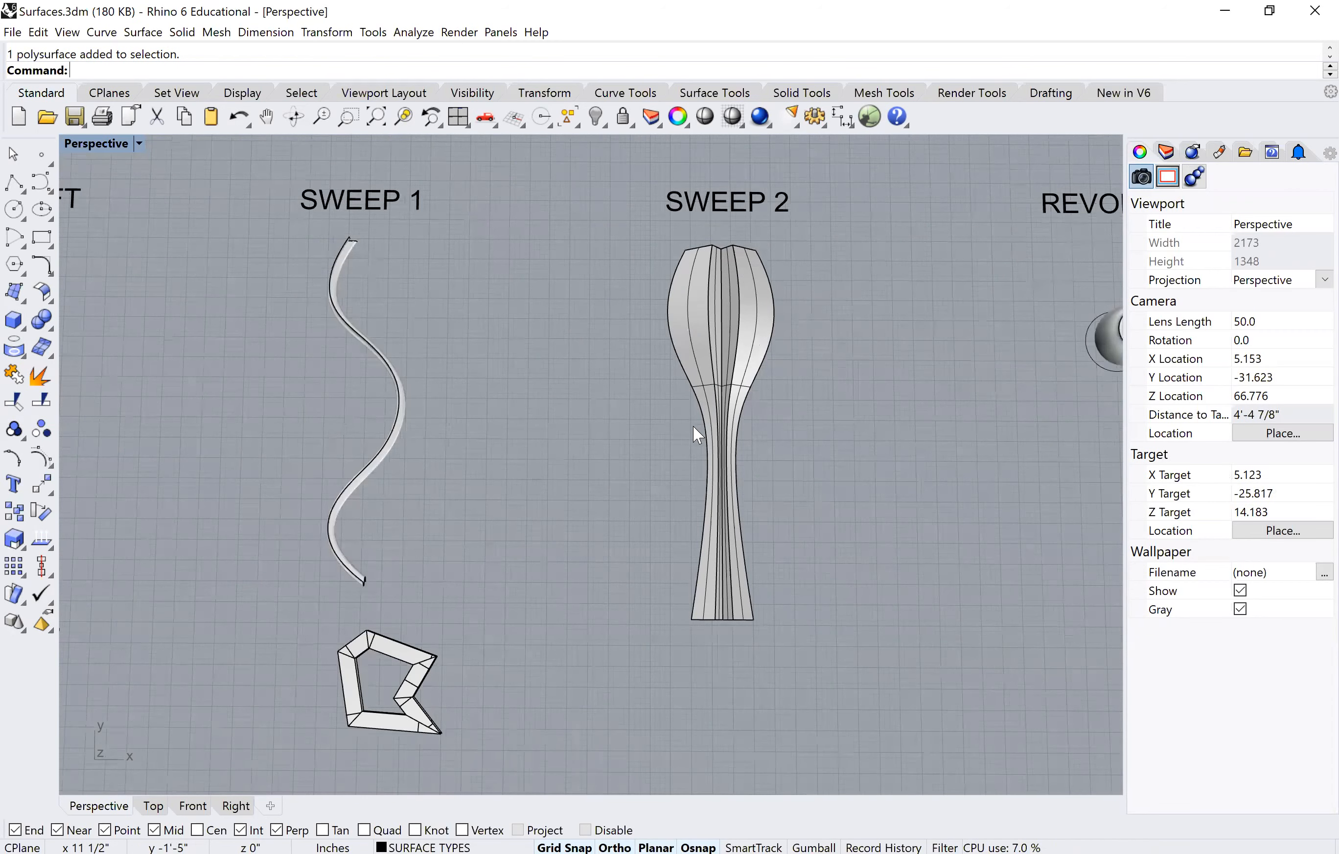
scroll(692, 425, "up", 4)
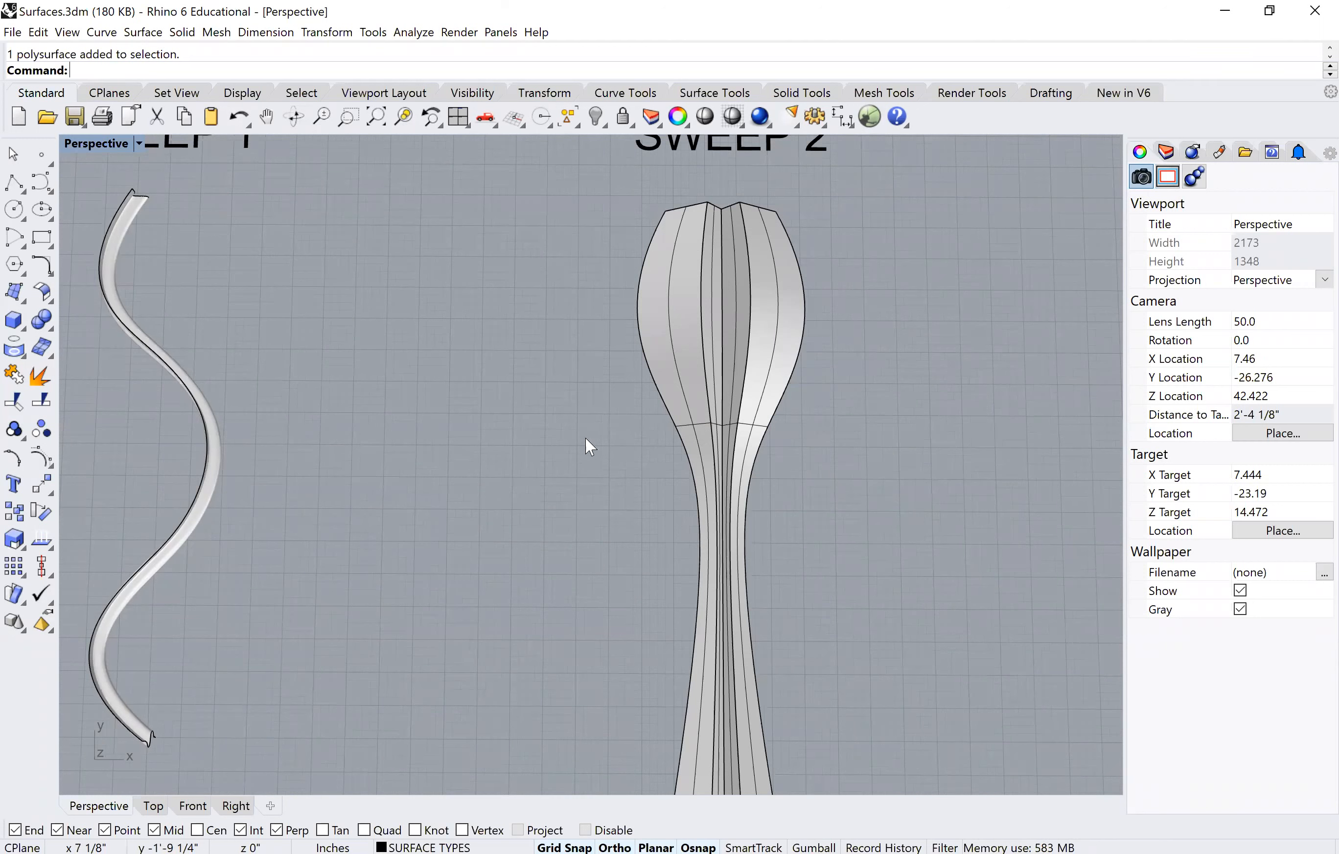
scroll(657, 348, "down", 2)
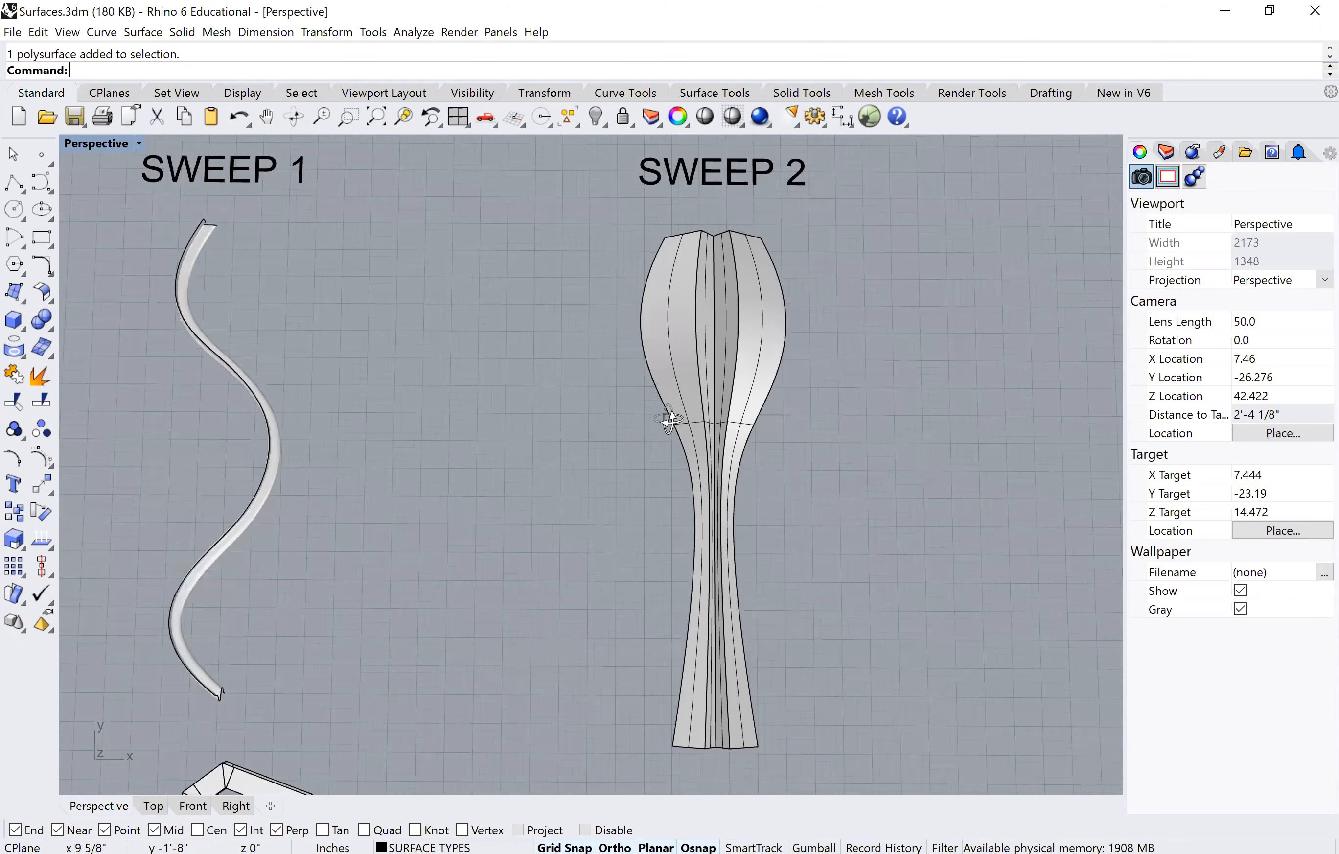
scroll(707, 405, "down", 3)
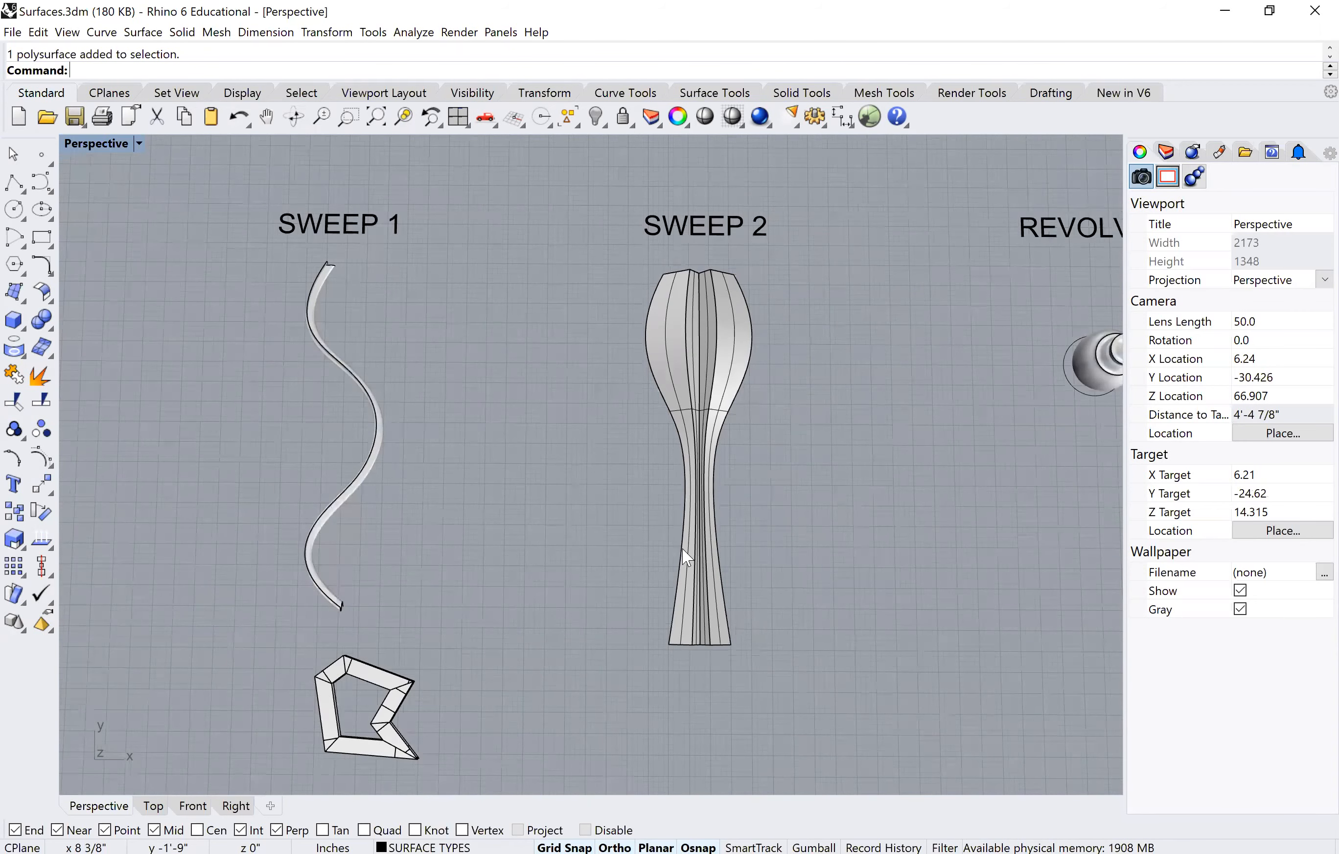
right_click_drag(523, 442, 620, 499)
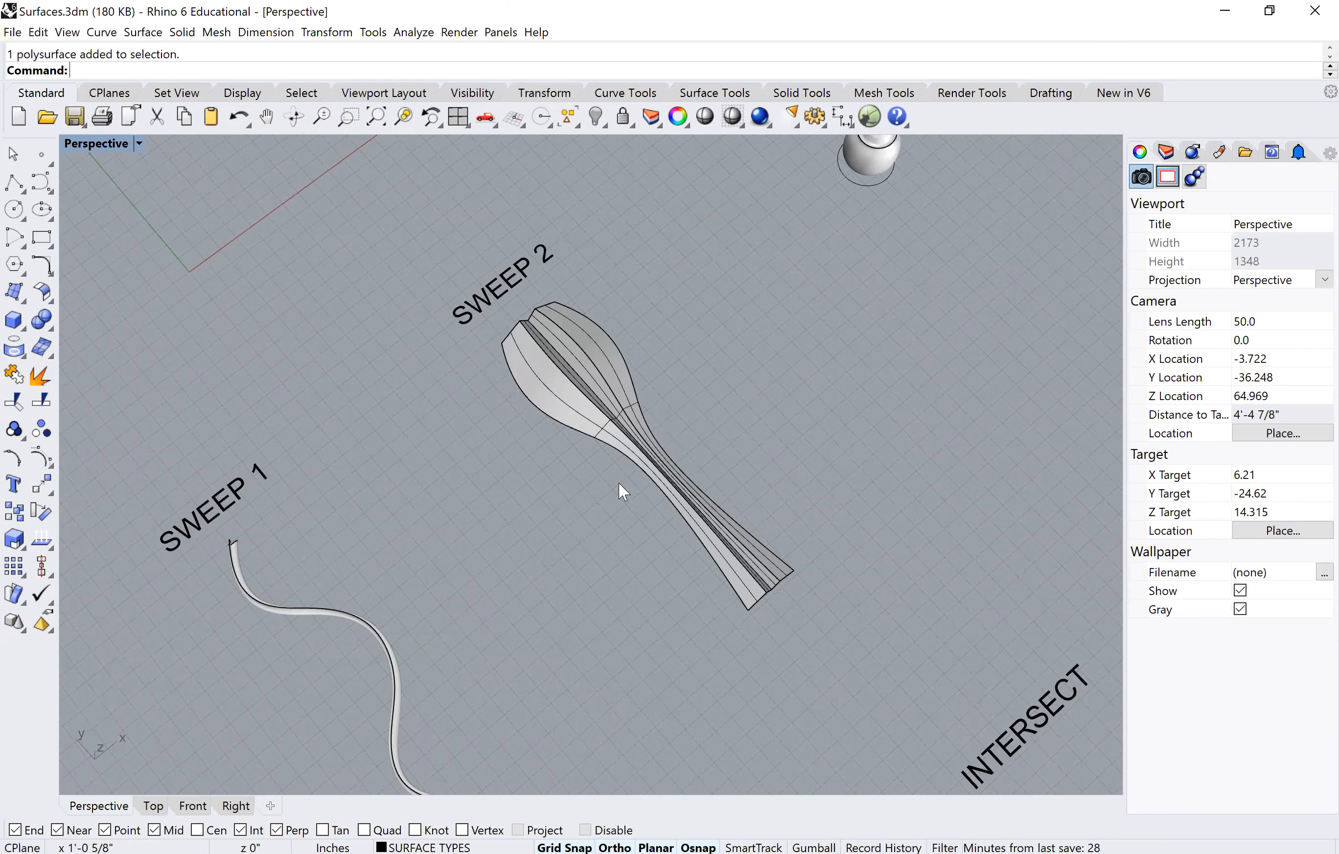
right_click_drag(620, 484, 553, 370)
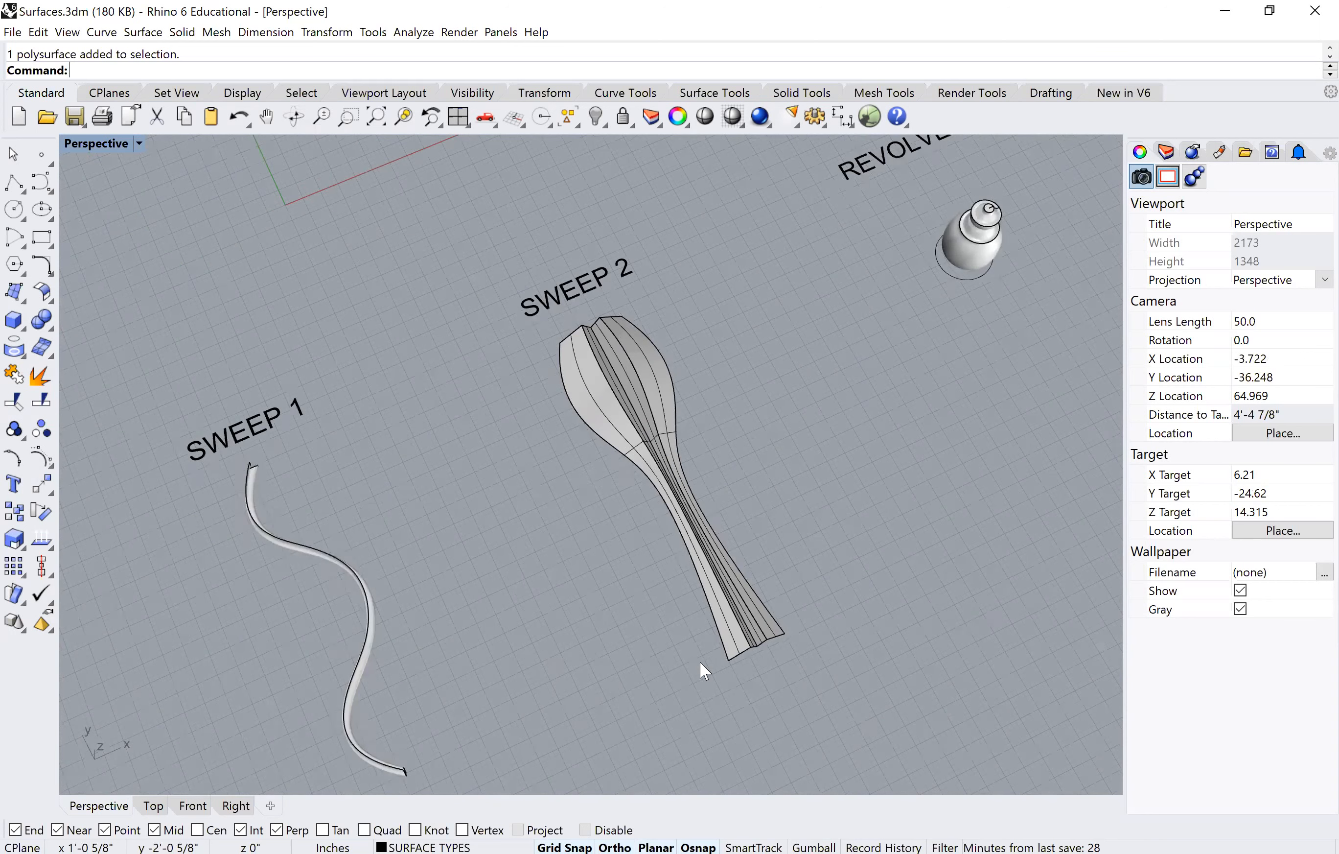
Step: Examine the whole layout of surface examples and the empty areas below the operation labels
right_click_drag(700, 660, 746, 639)
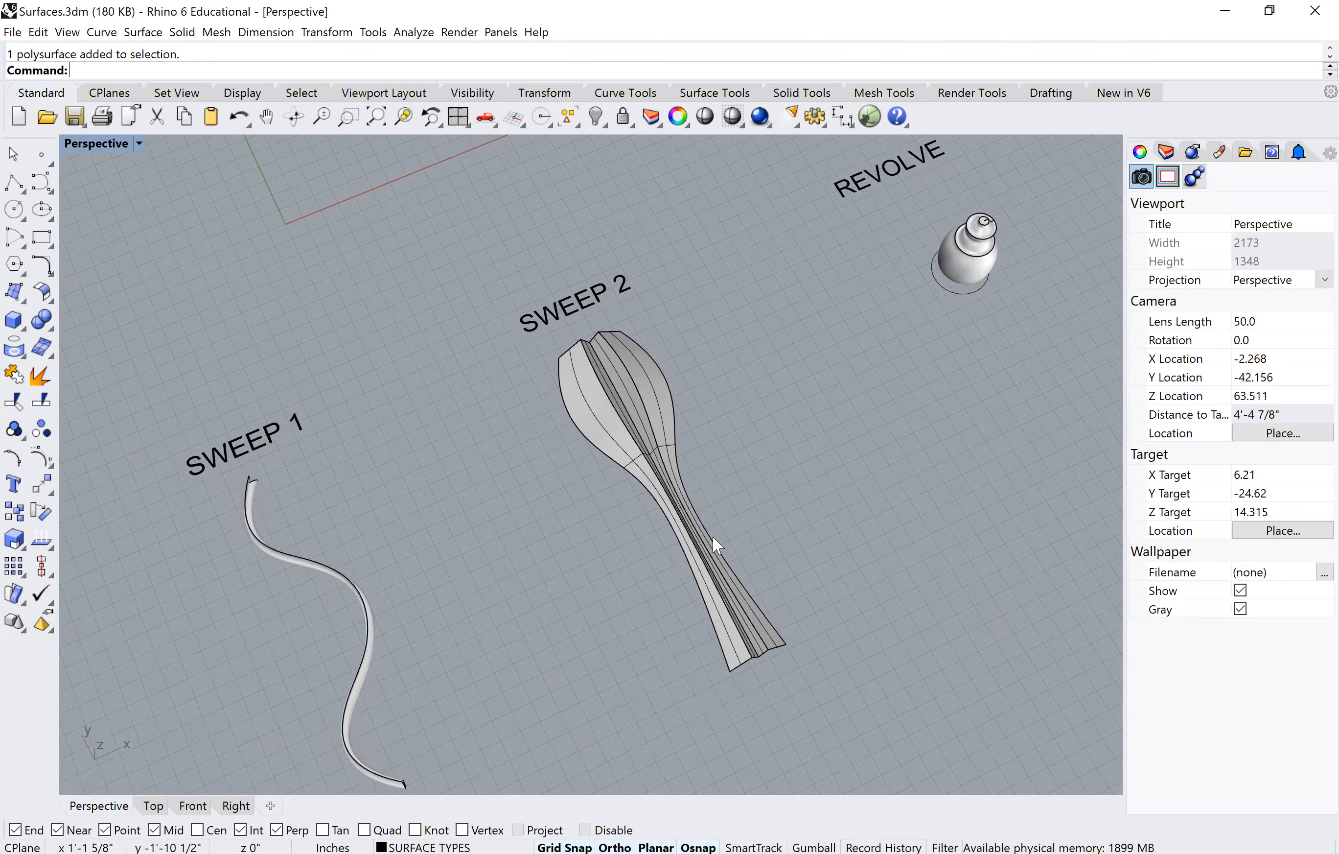
scroll(712, 536, "down", 3)
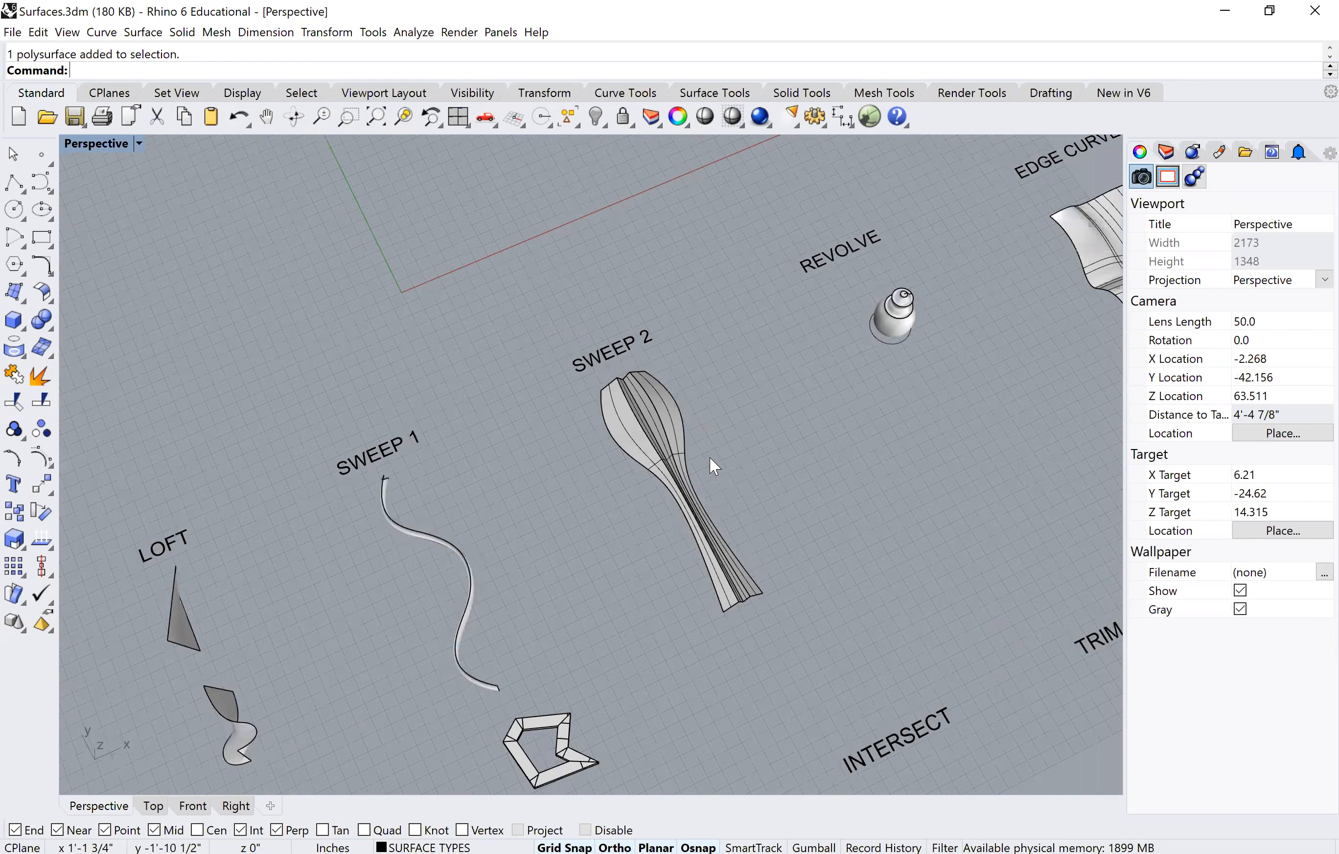
scroll(563, 426, "down", 6)
scroll(568, 418, "up", 3)
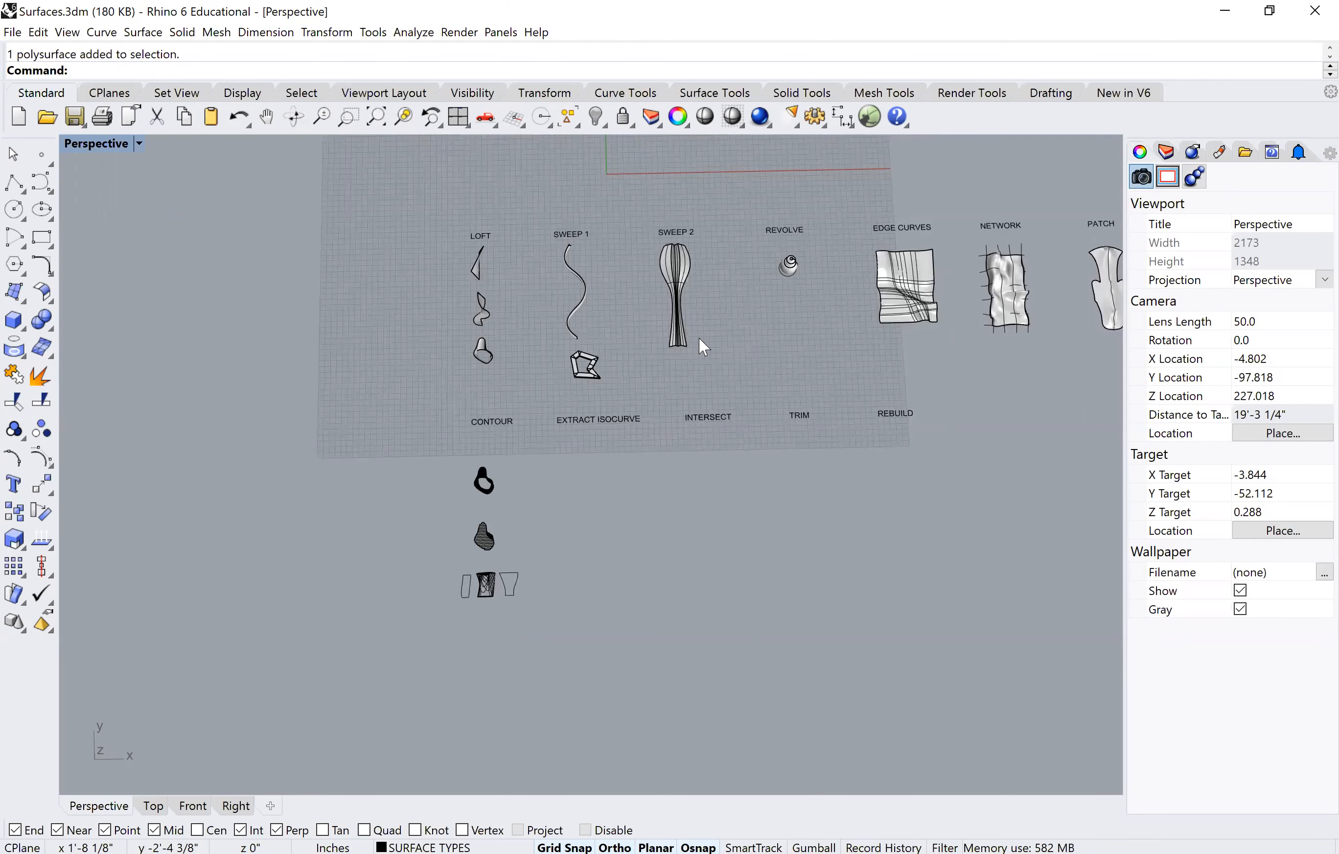
scroll(816, 335, "down", 2)
scroll(978, 319, "up", 2)
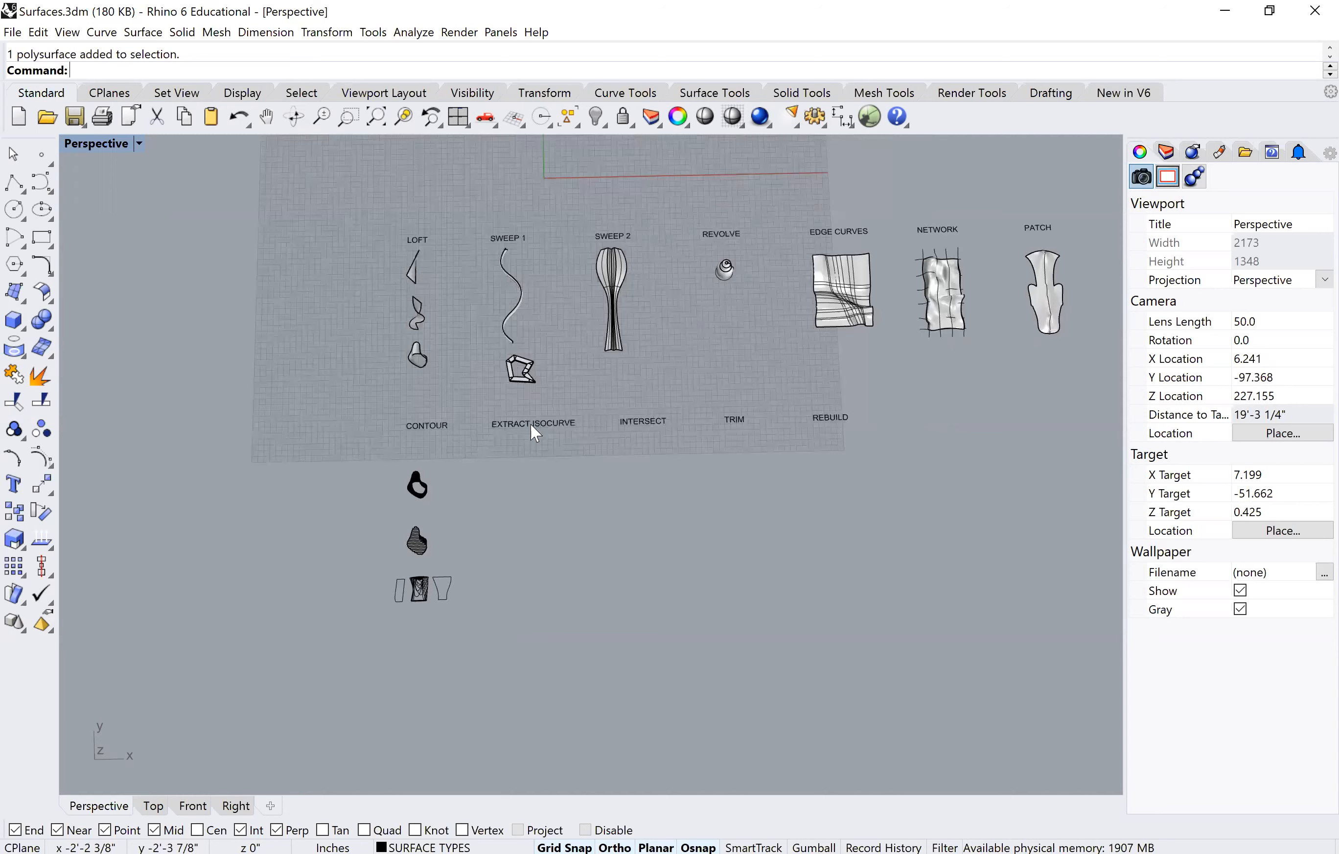
right_click_drag(795, 321, 800, 333, "shift")
scroll(797, 324, "up", 2)
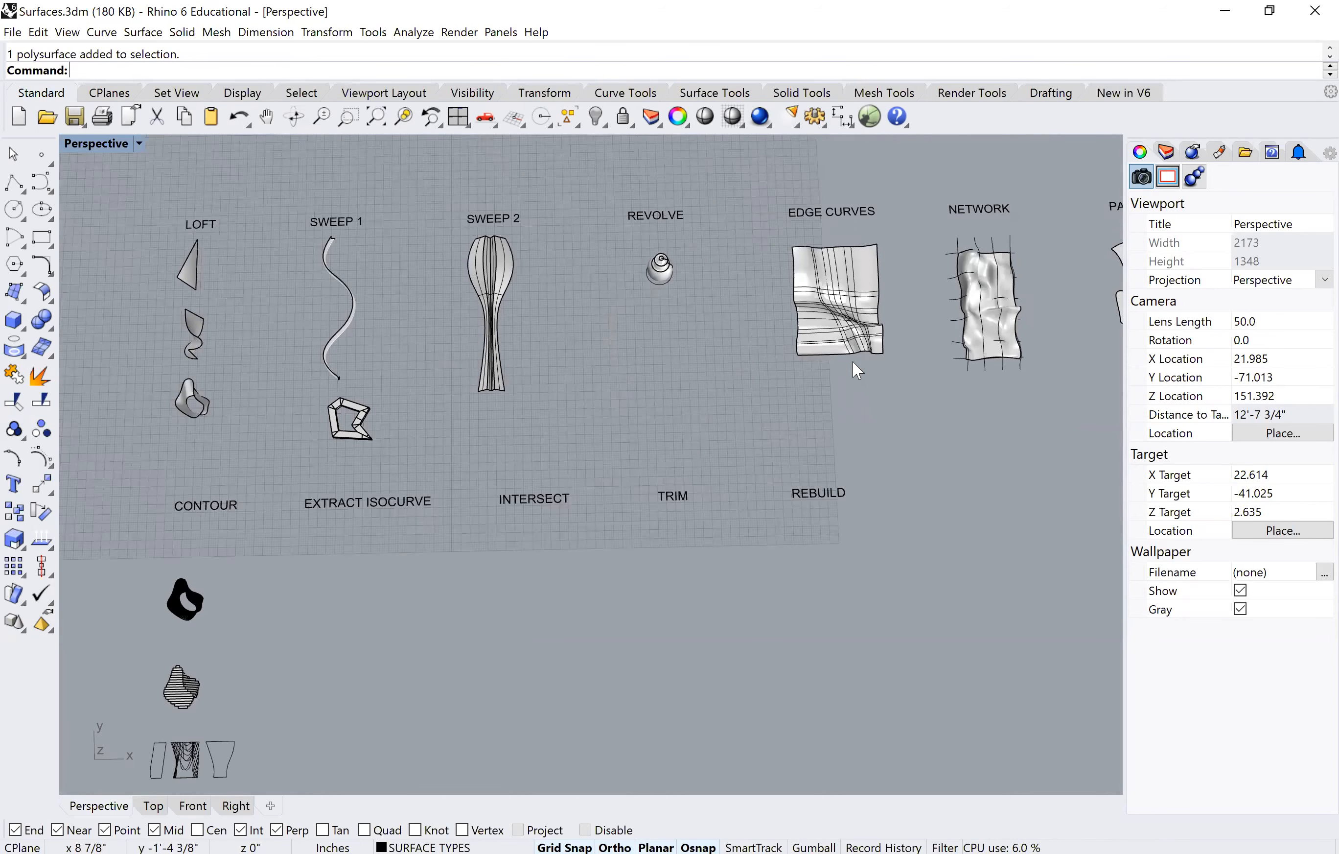
scroll(785, 301, "up", 2)
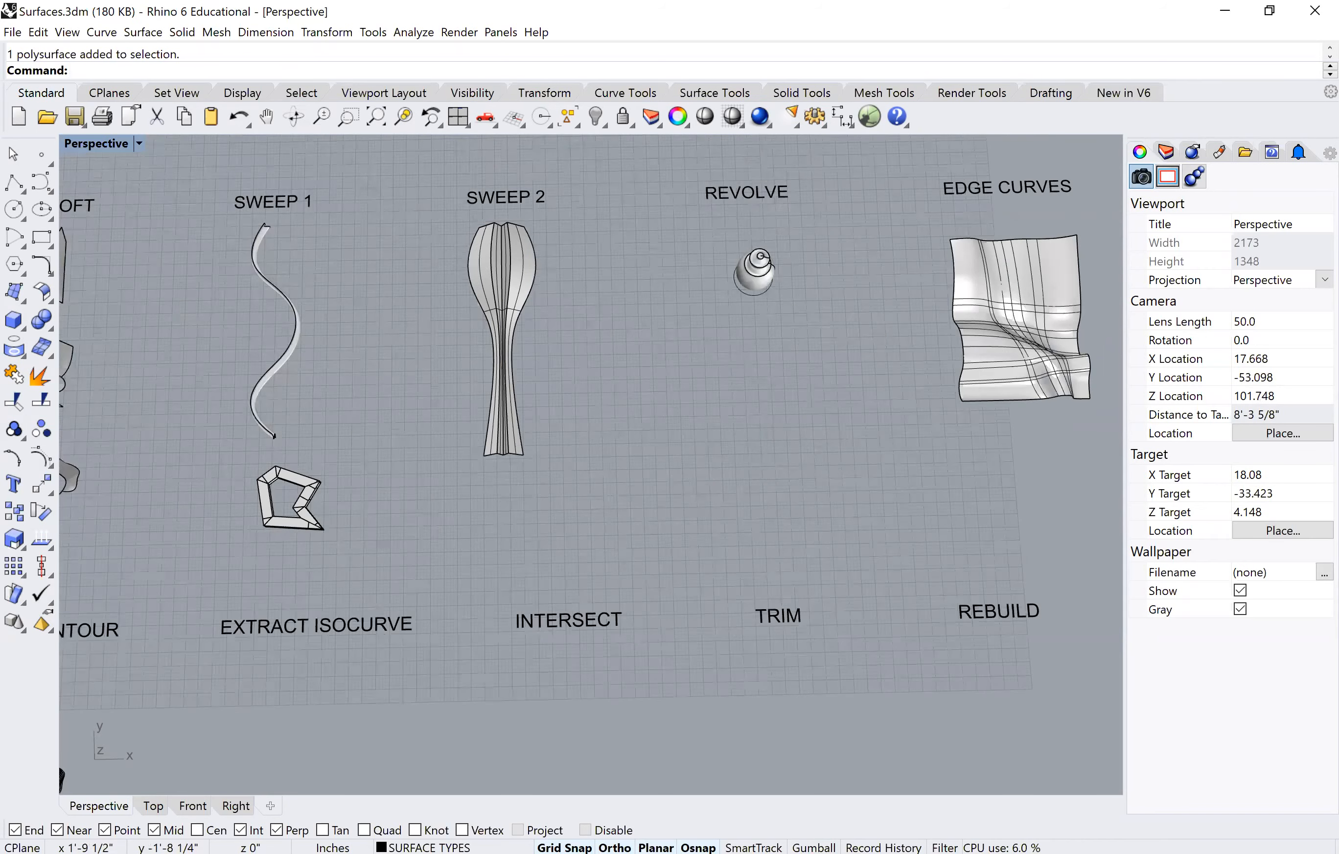
Step: Copy the Network surface to the empty area below the EXTRACT ISOCURVE label
scroll(785, 301, "down", 3)
right_click_drag(786, 301, 538, 261, "shift")
left_click(786, 300)
type("Copy")
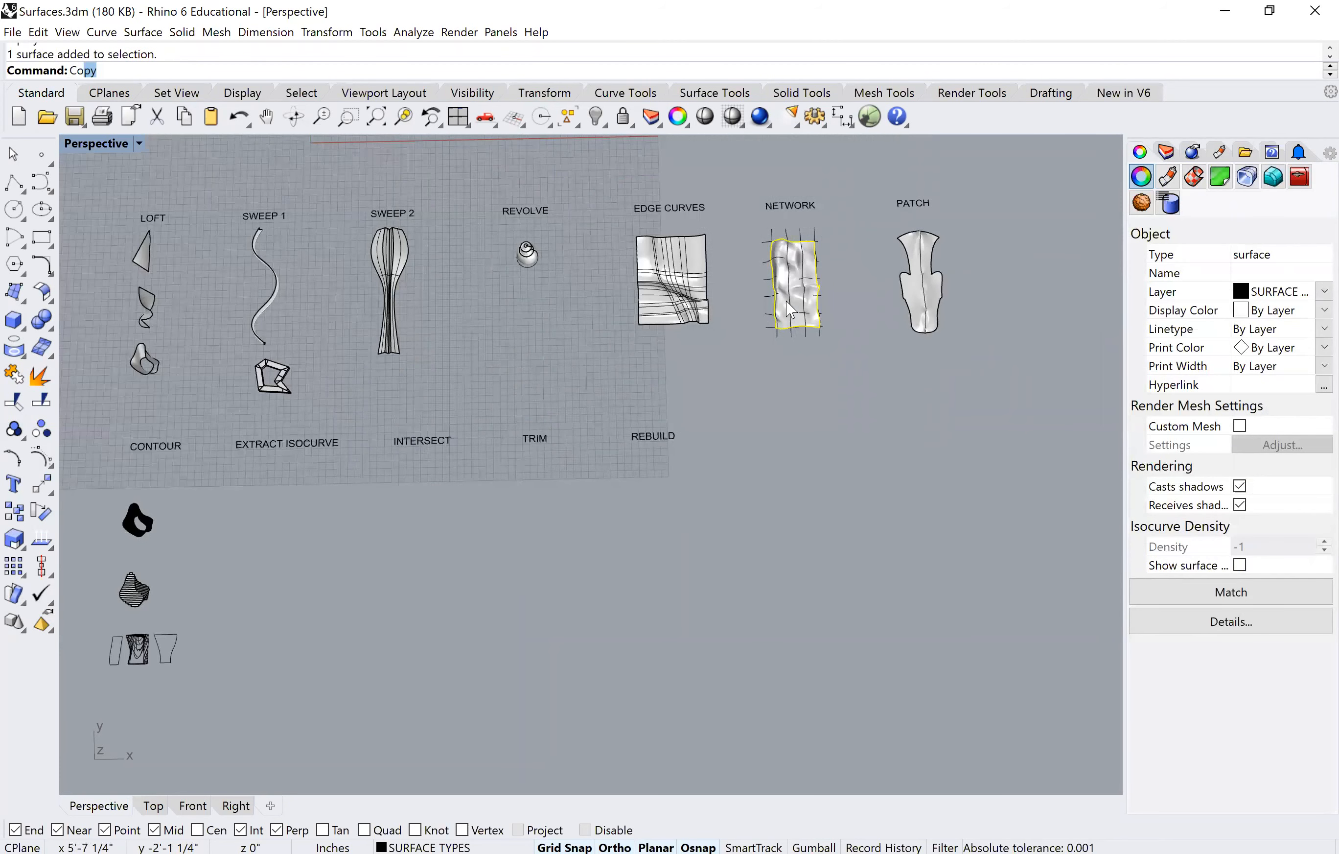
key("Return")
left_click(763, 244)
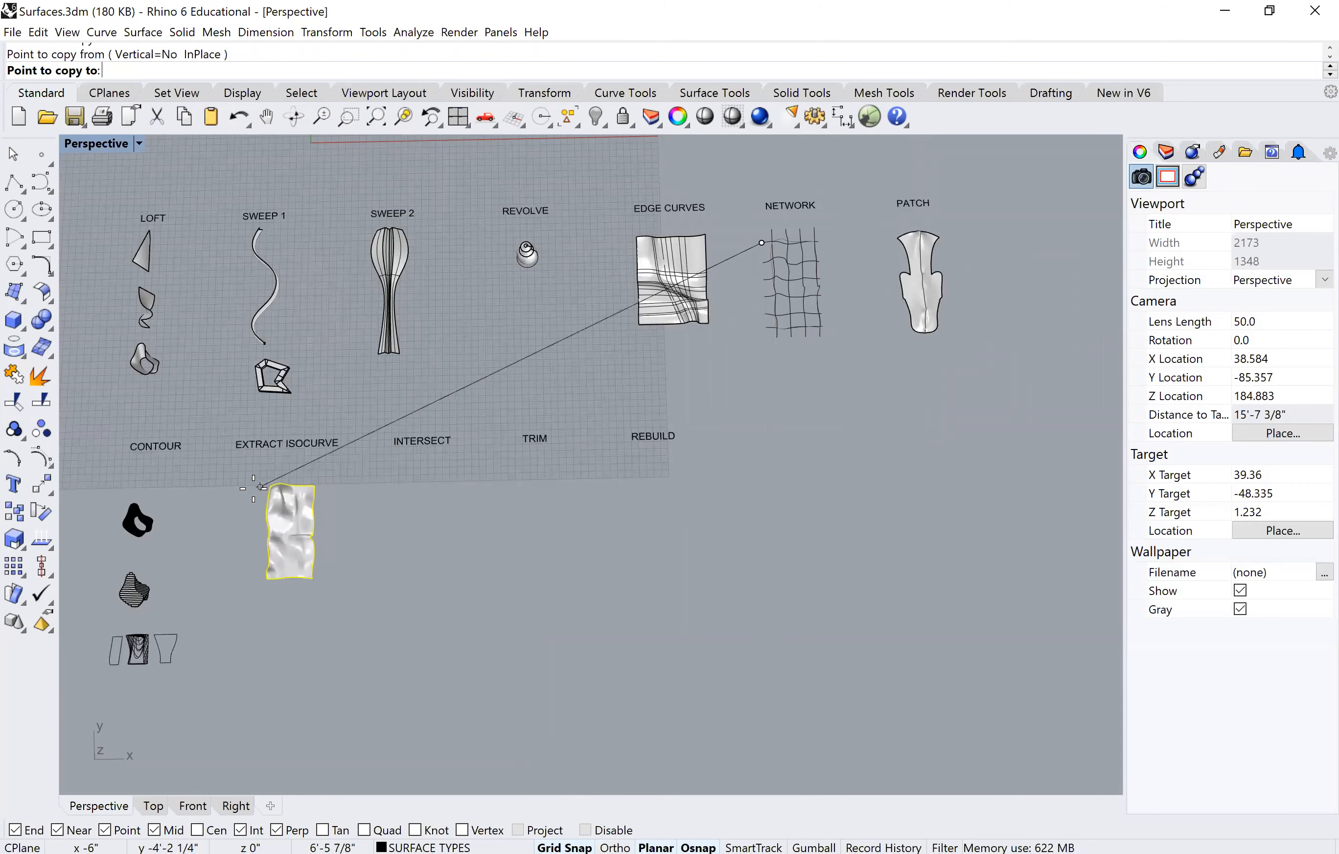
left_click(253, 484)
key("Return")
Step: Run ExtractIsocurve on the copied Network surface and preview U-direction isocurves at several places along its edge
right_click_drag(476, 537, 603, 510, "shift")
right_click_drag(539, 621, 731, 517)
scroll(515, 462, "up", 6)
left_click(540, 371)
left_click(515, 462)
type("Extra")
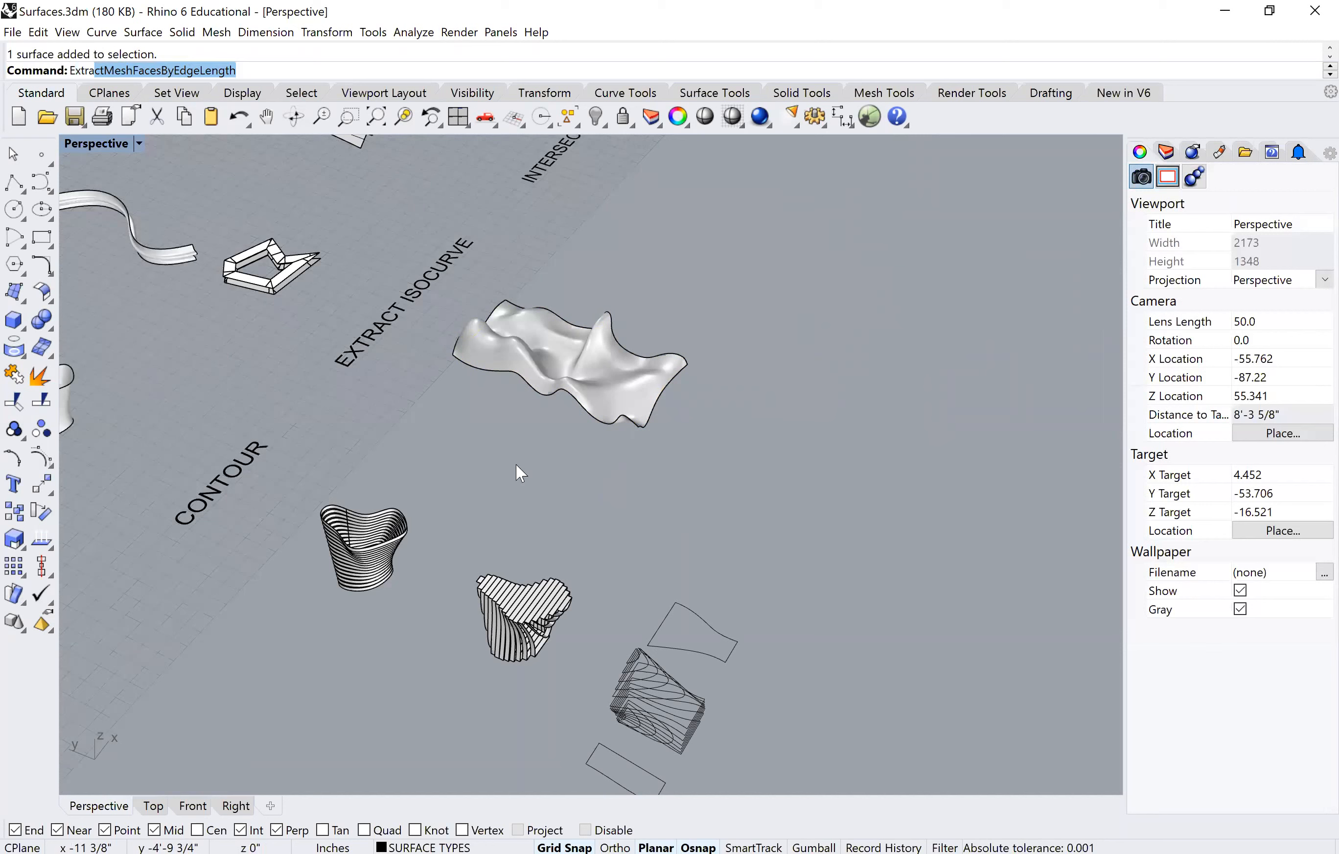
type("ctIs")
key("Return")
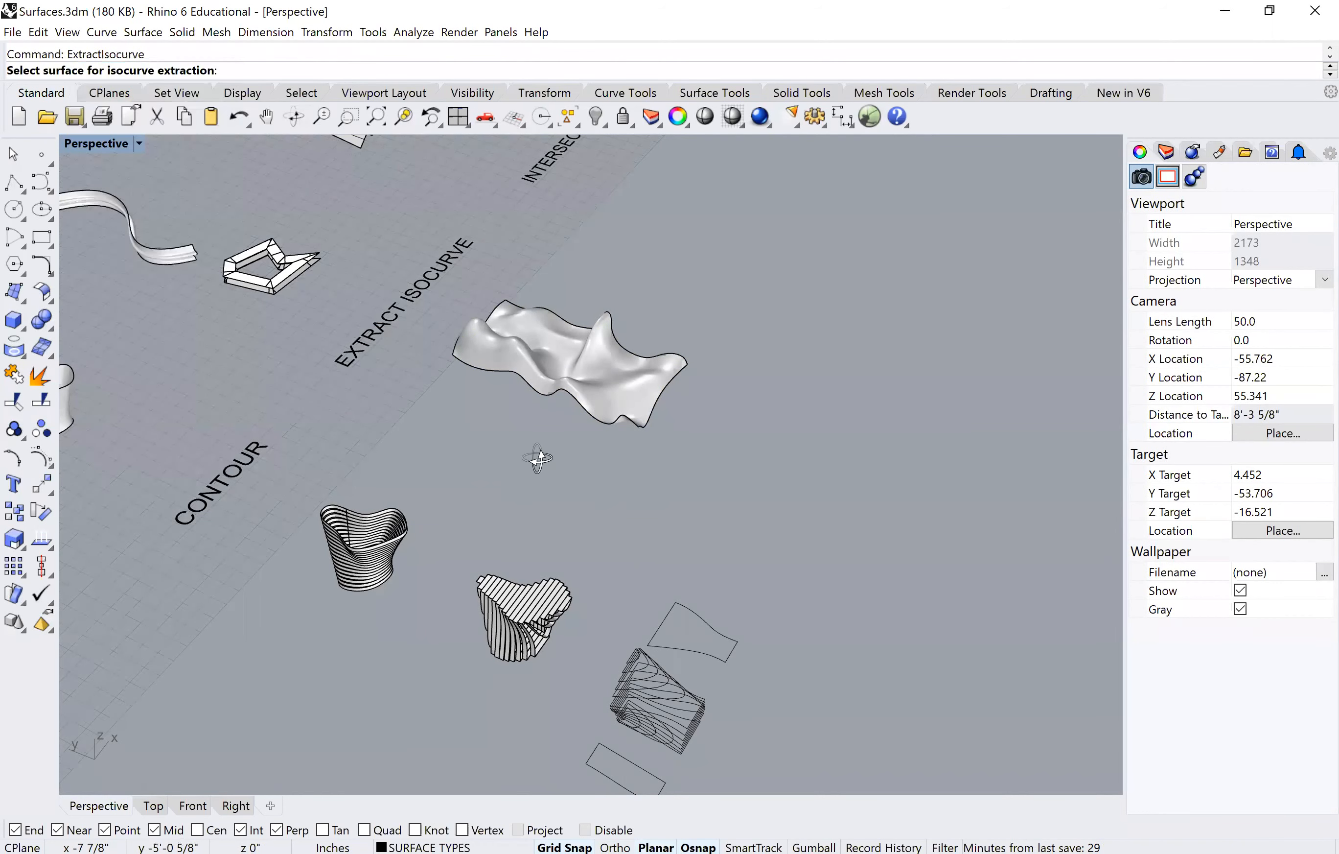
right_click_drag(526, 453, 776, 332)
left_click(547, 384)
scroll(540, 371, "up", 6)
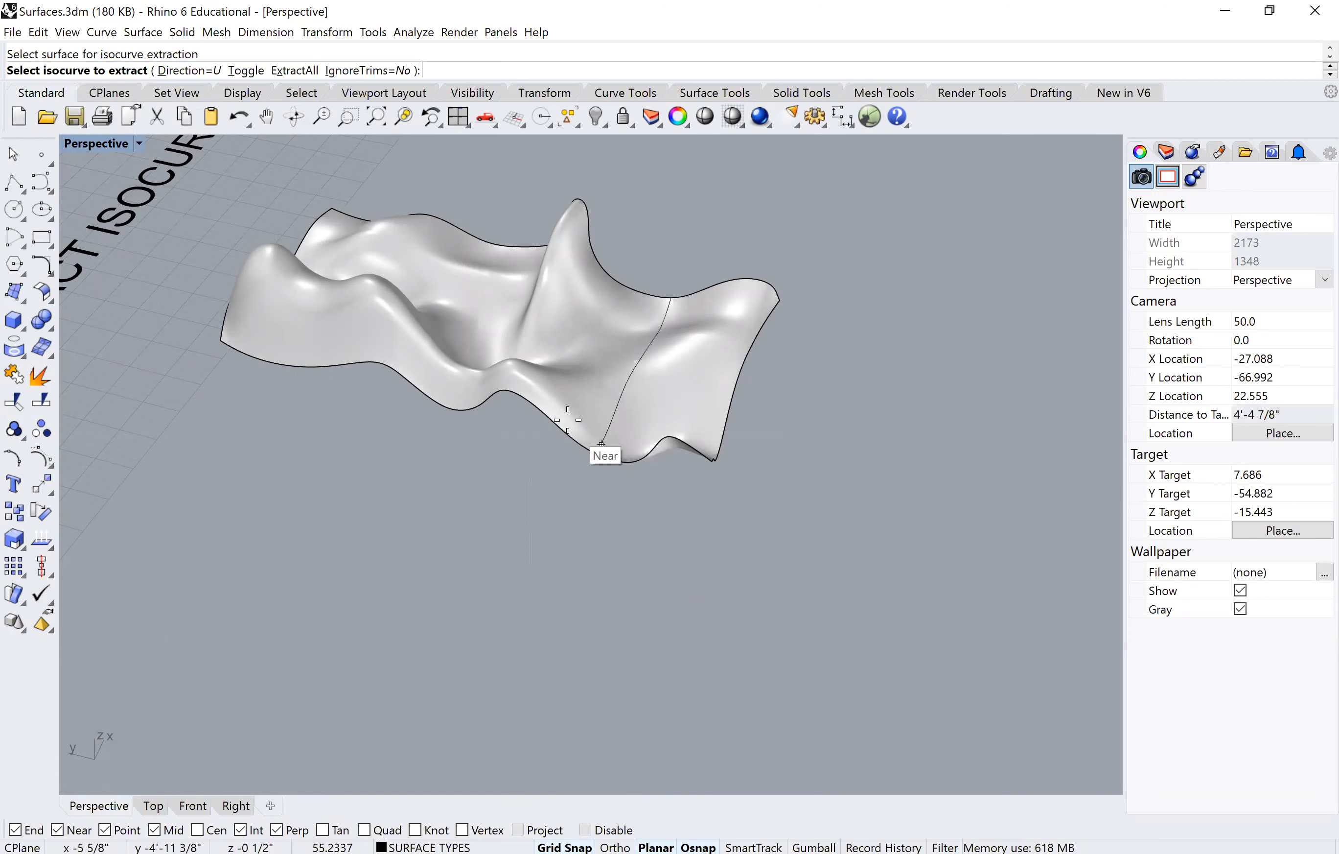
scroll(459, 414, "up", 3)
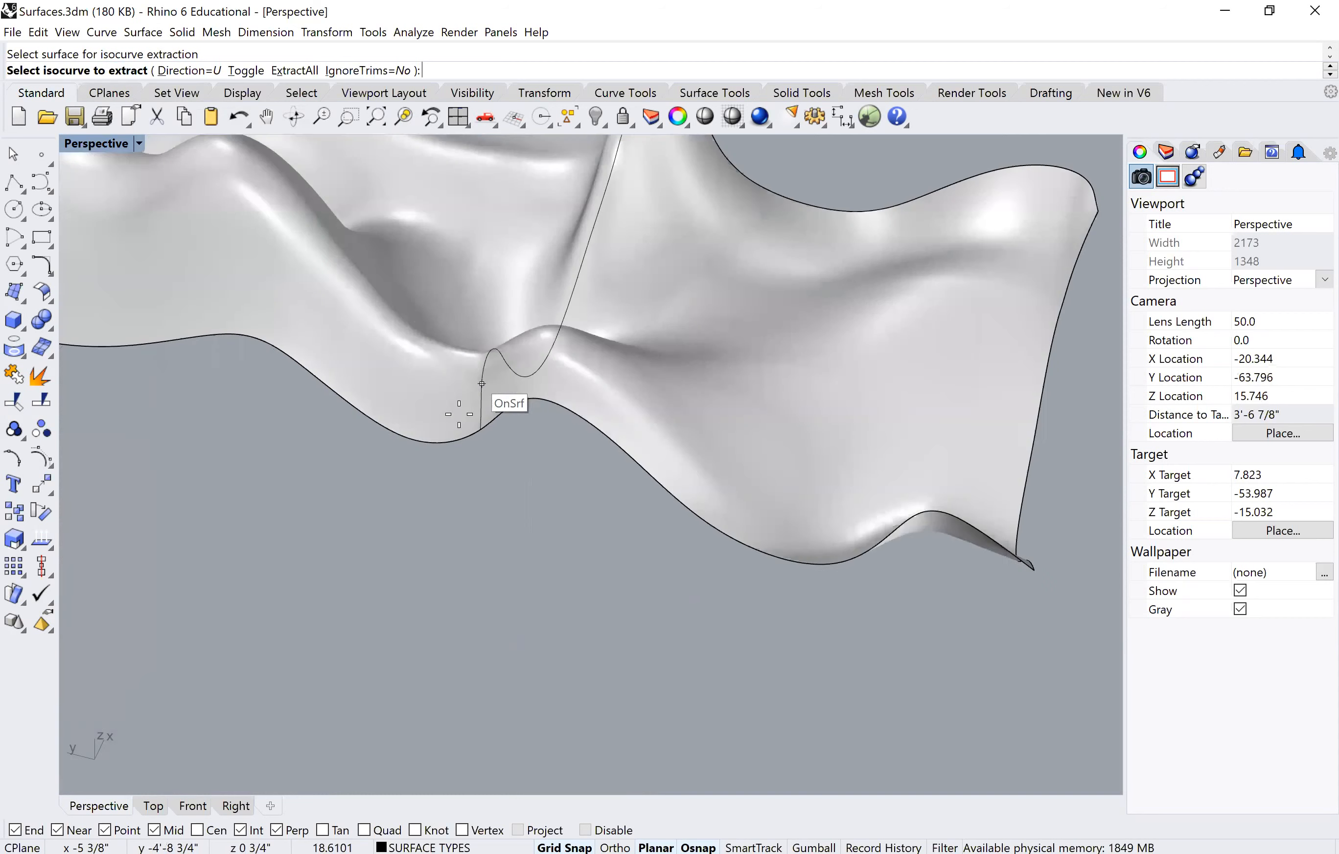
scroll(572, 403, "up", 2)
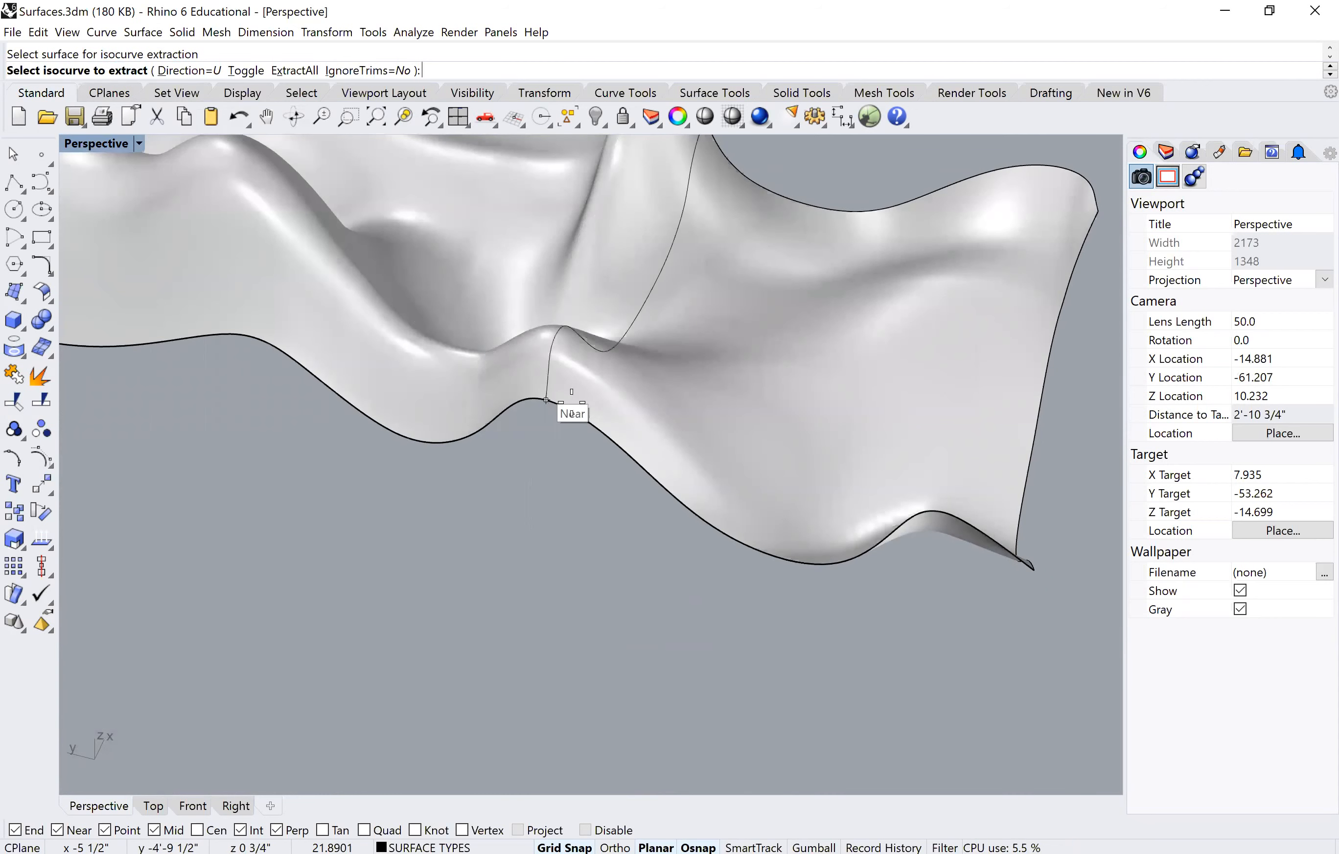
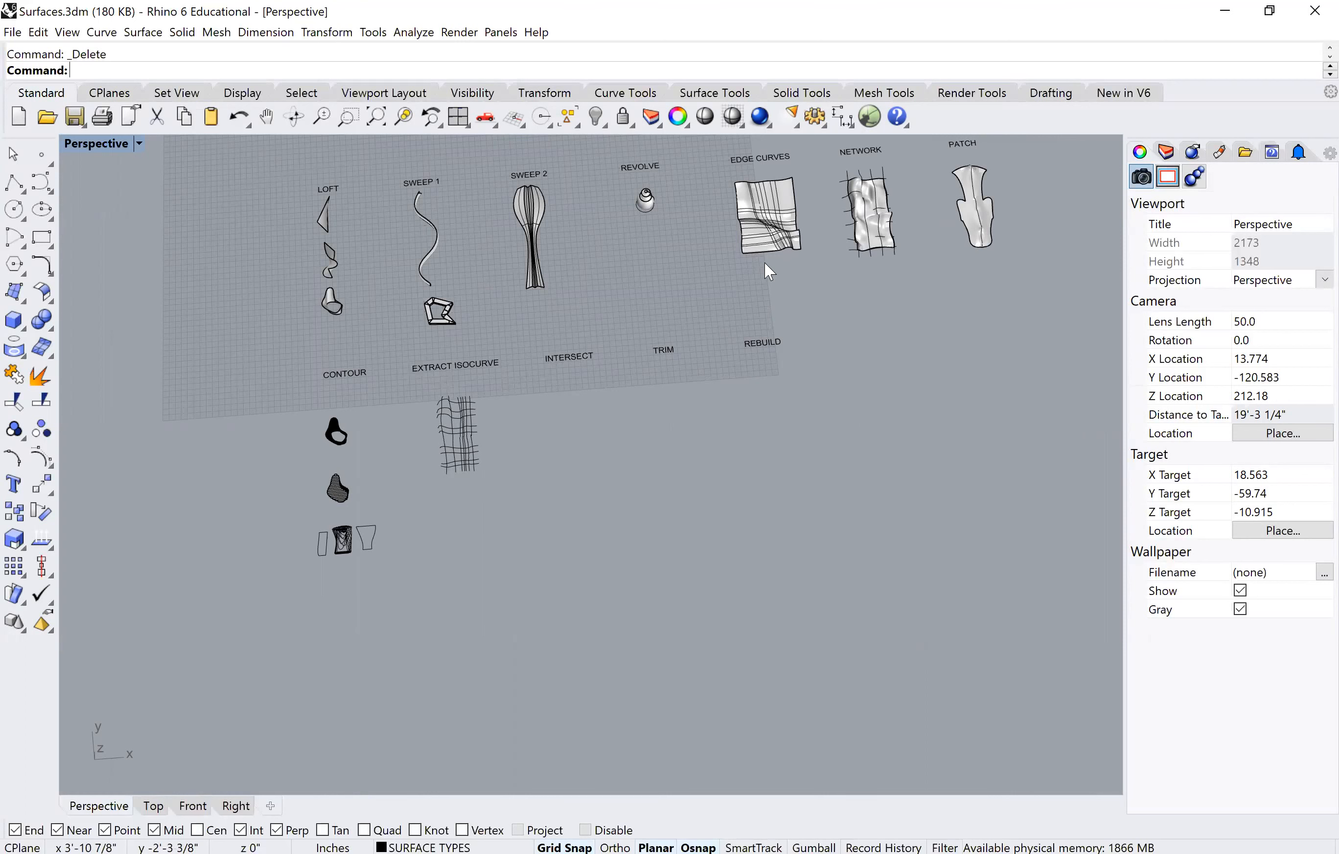
Step: Draw a rectangular plane beside the revolved form near the INTERSECT label and move it across the form
key("Left")
scroll(696, 218, "up", 10)
type("Plane")
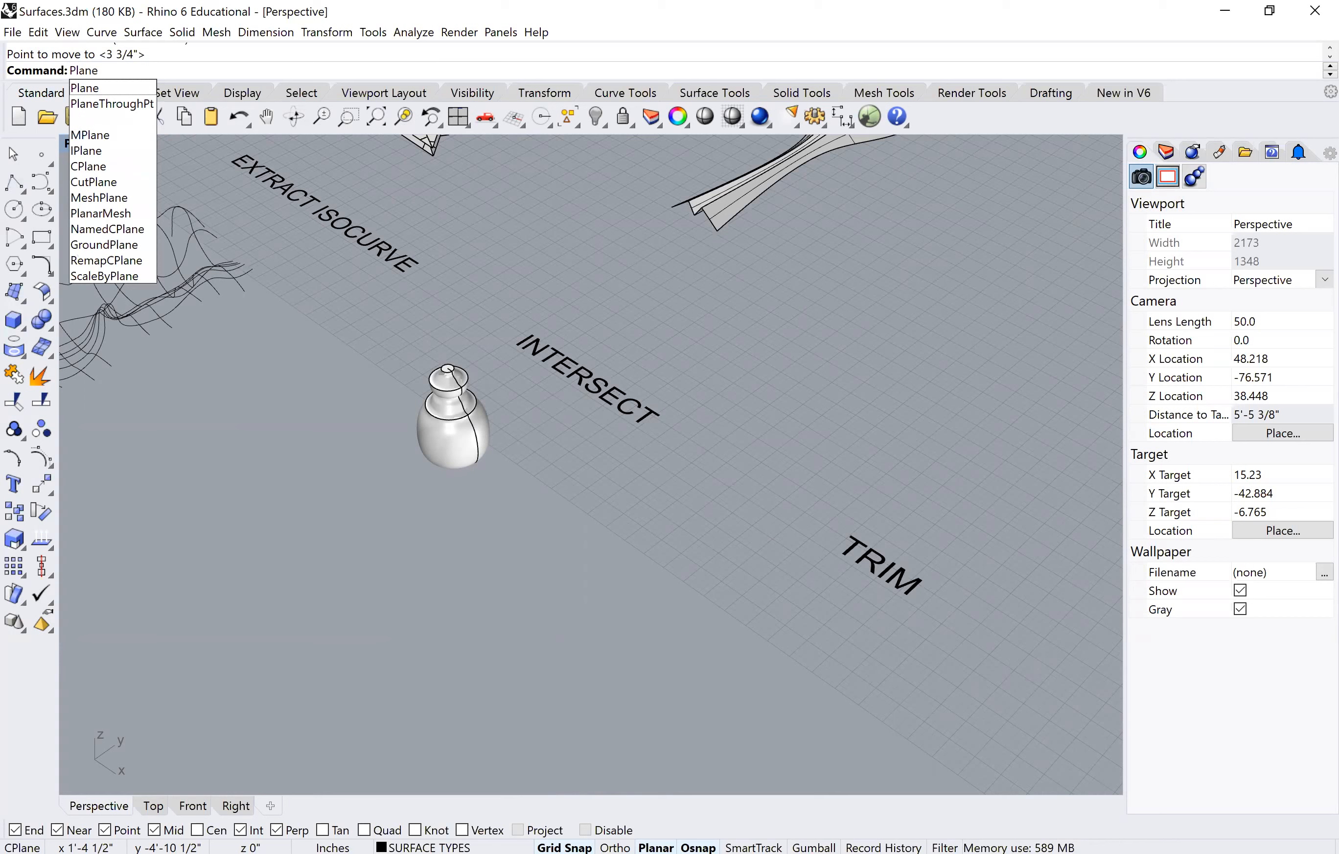
key("Return")
left_click(349, 491)
left_click(226, 718)
type("m")
key("Return")
left_click(422, 626)
left_click(555, 496)
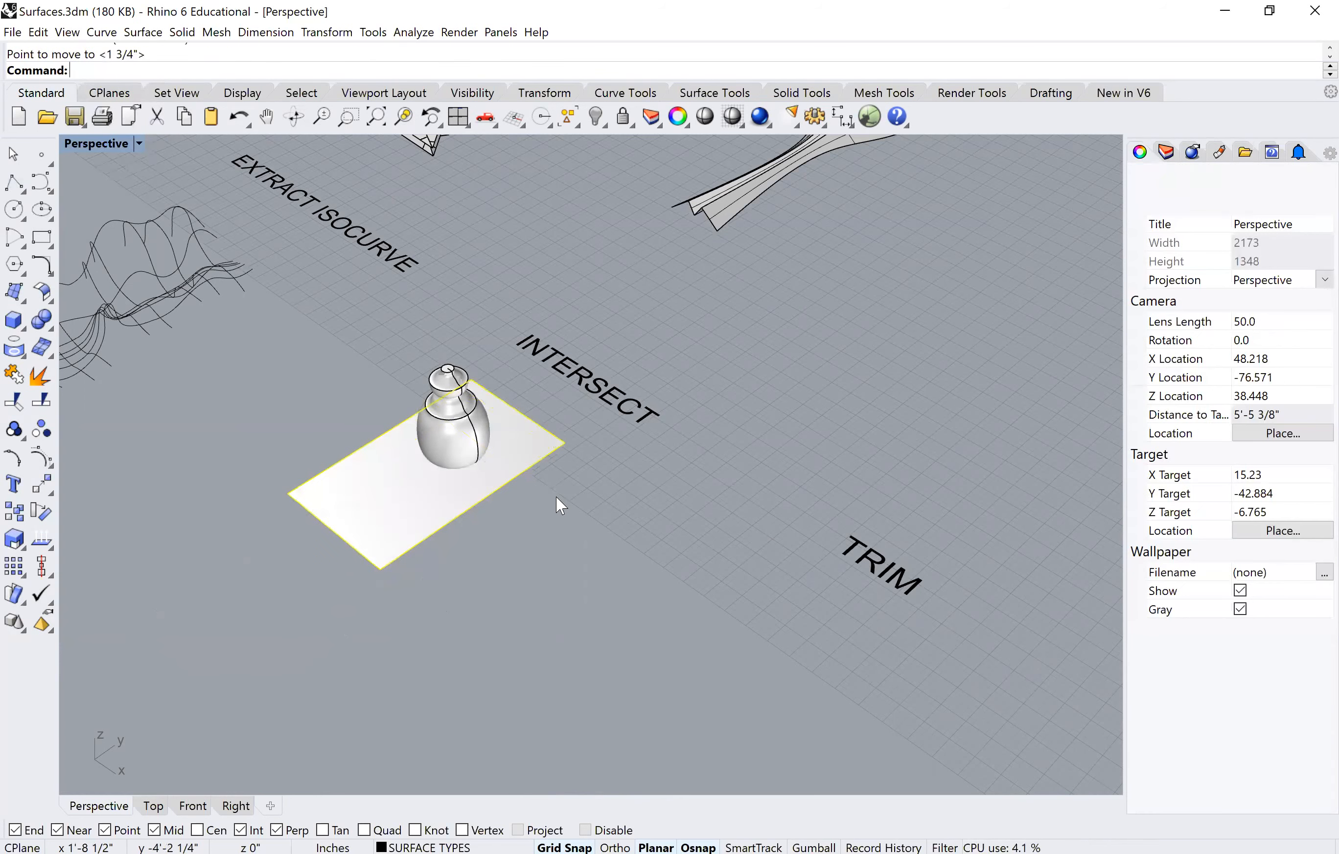
Step: Tilt the plane upward with Rotate3D about its short edge nearest the INTERSECT label so it cuts through the revolved form
right_click_drag(520, 487, 524, 394)
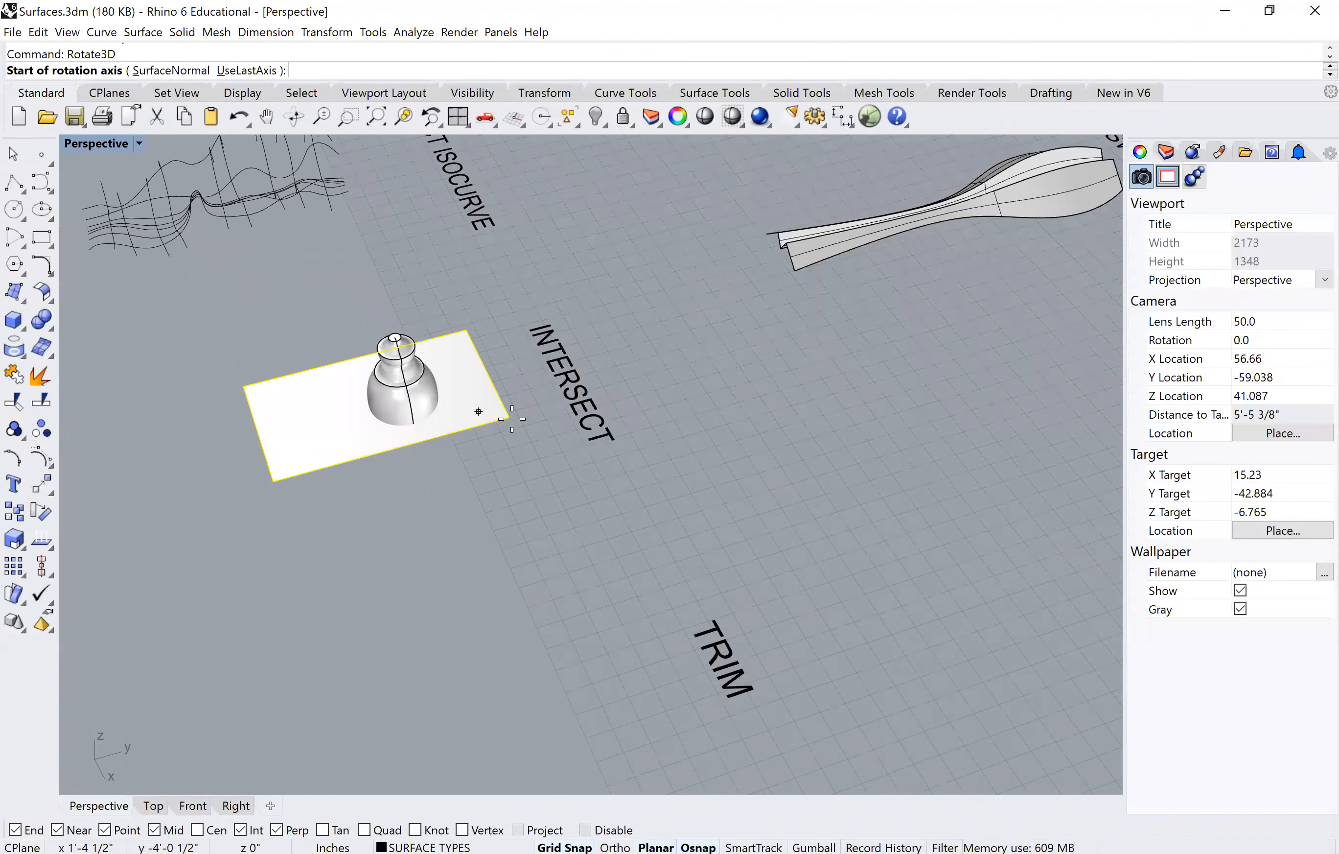
left_click(509, 418)
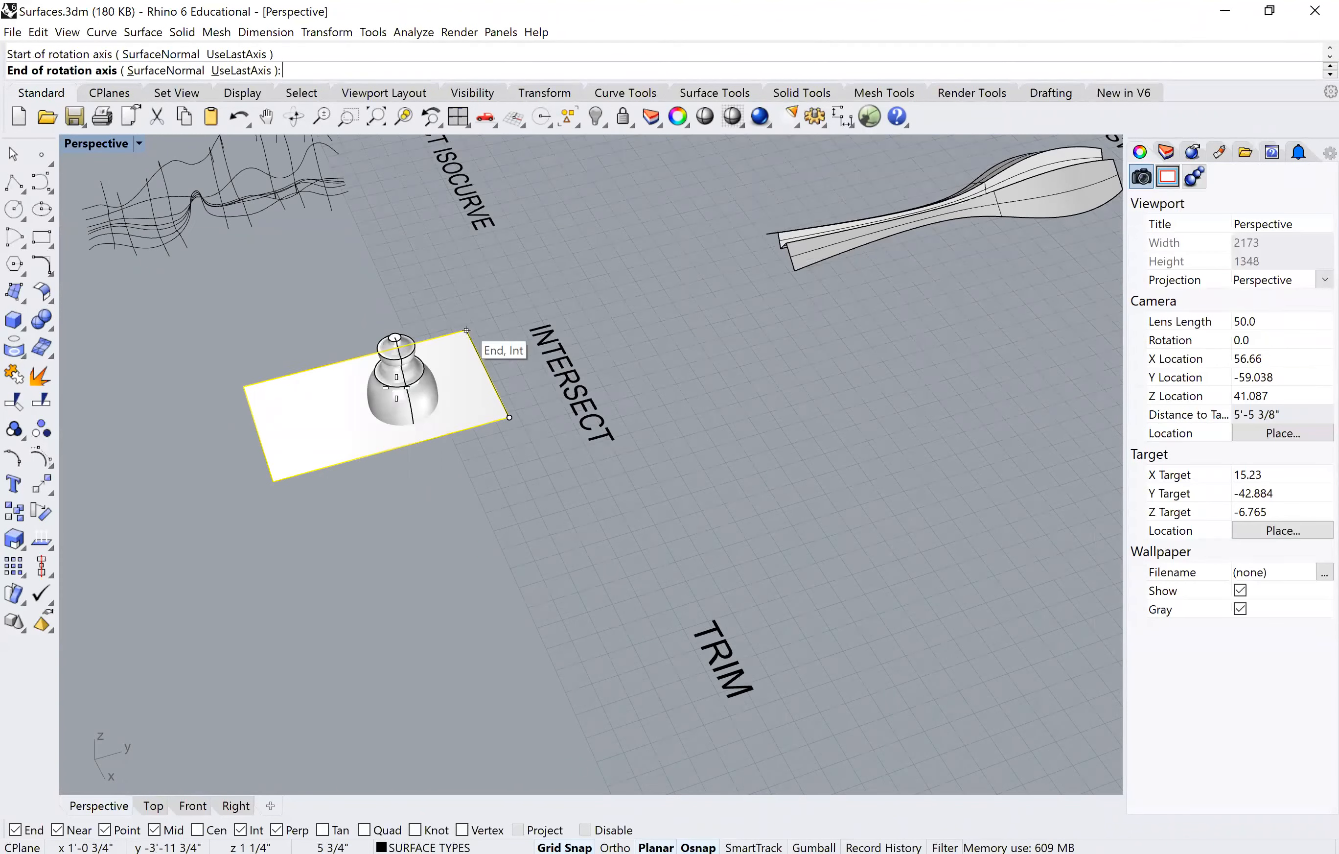
left_click(467, 330)
left_click(241, 453)
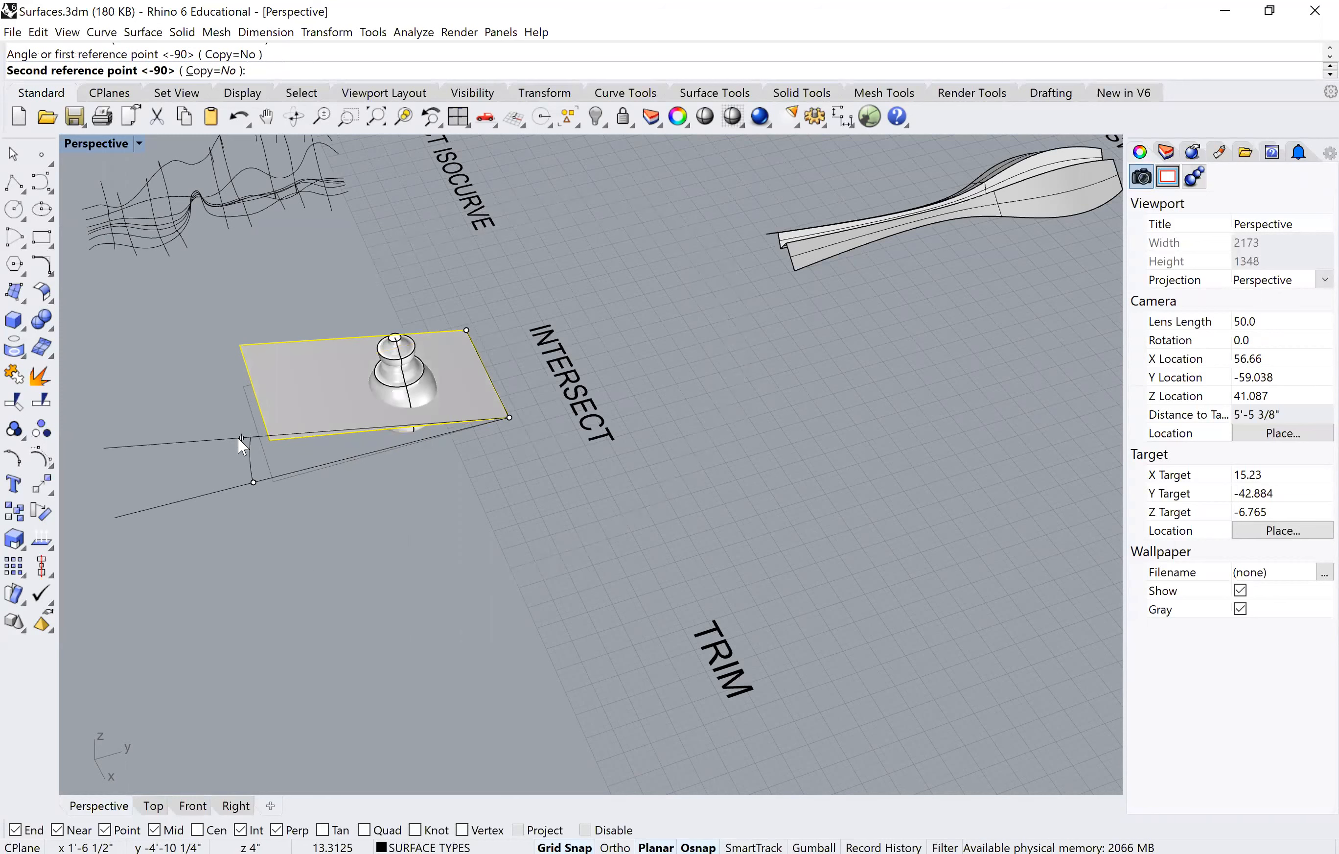
left_click(238, 435)
left_click(257, 518)
Step: Create the intersection curve between the revolved form and the tilted plane with Intersect
right_click_drag(372, 413, 351, 366)
scroll(457, 324, "up", 4)
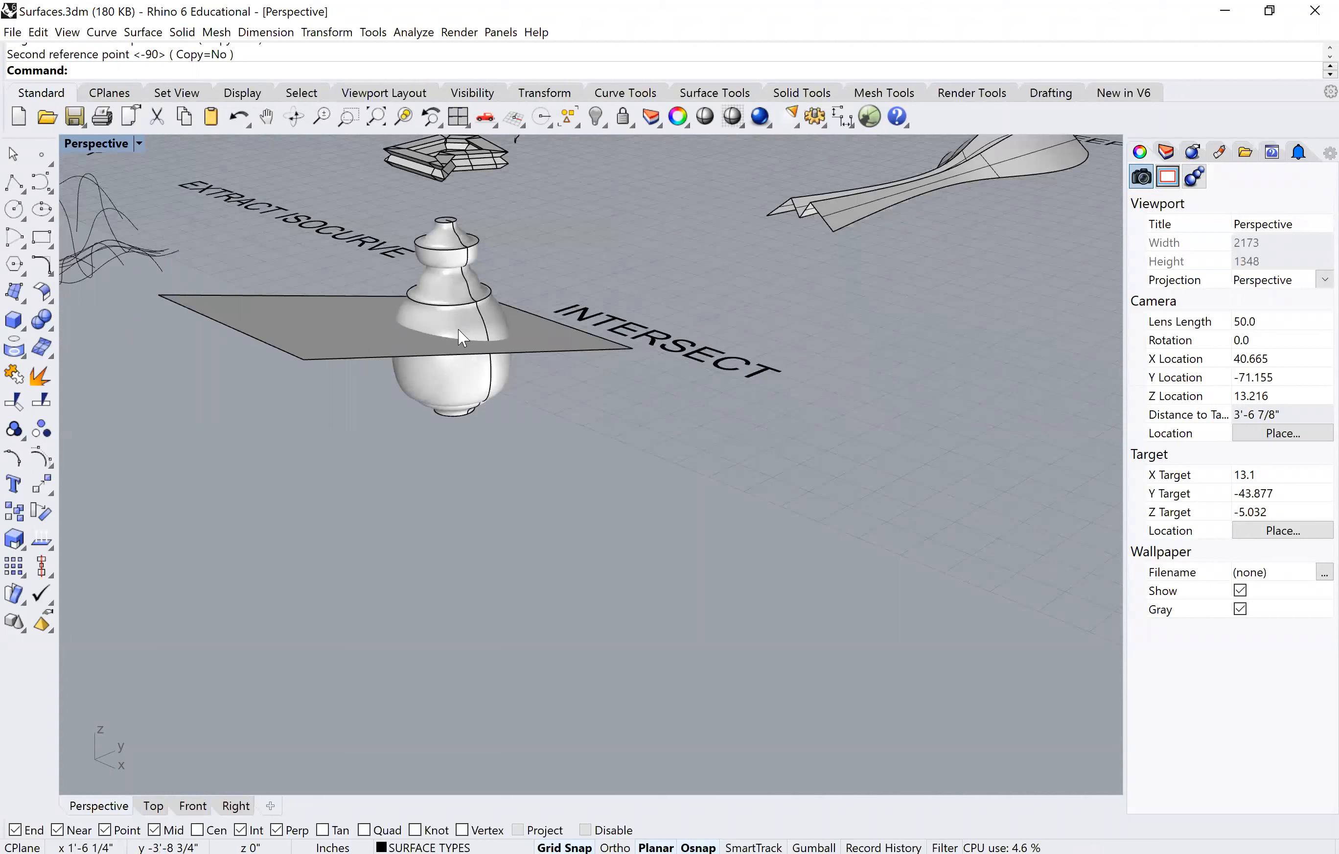
left_click(460, 317)
left_click(363, 337)
left_click(349, 506)
type("Intersect")
key("Return")
left_click(439, 340)
left_click(360, 335)
key("Return")
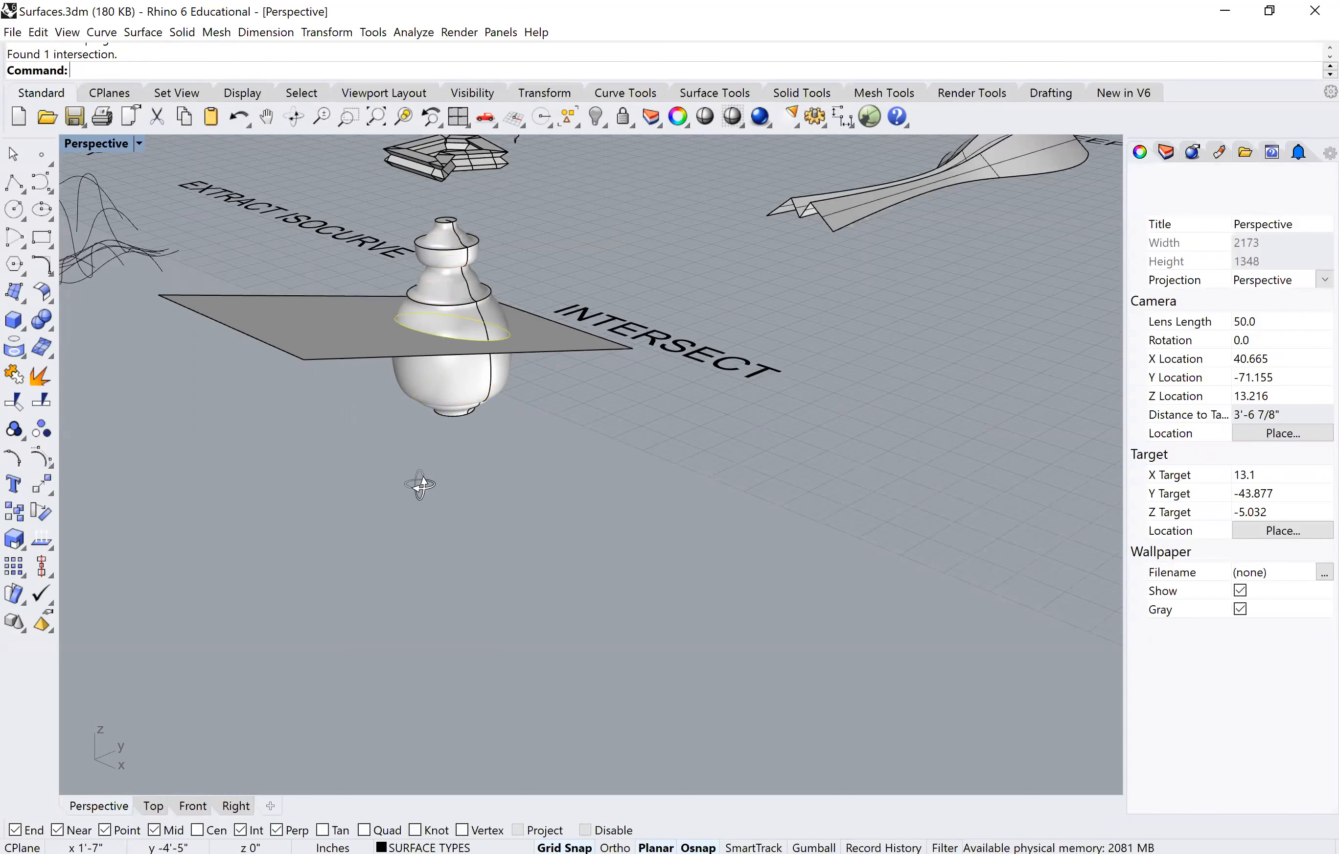
Step: Delete the tilted plane while keeping the intersection curve on the revolved form
right_click_drag(289, 383, 591, 366)
scroll(597, 383, "down", 2)
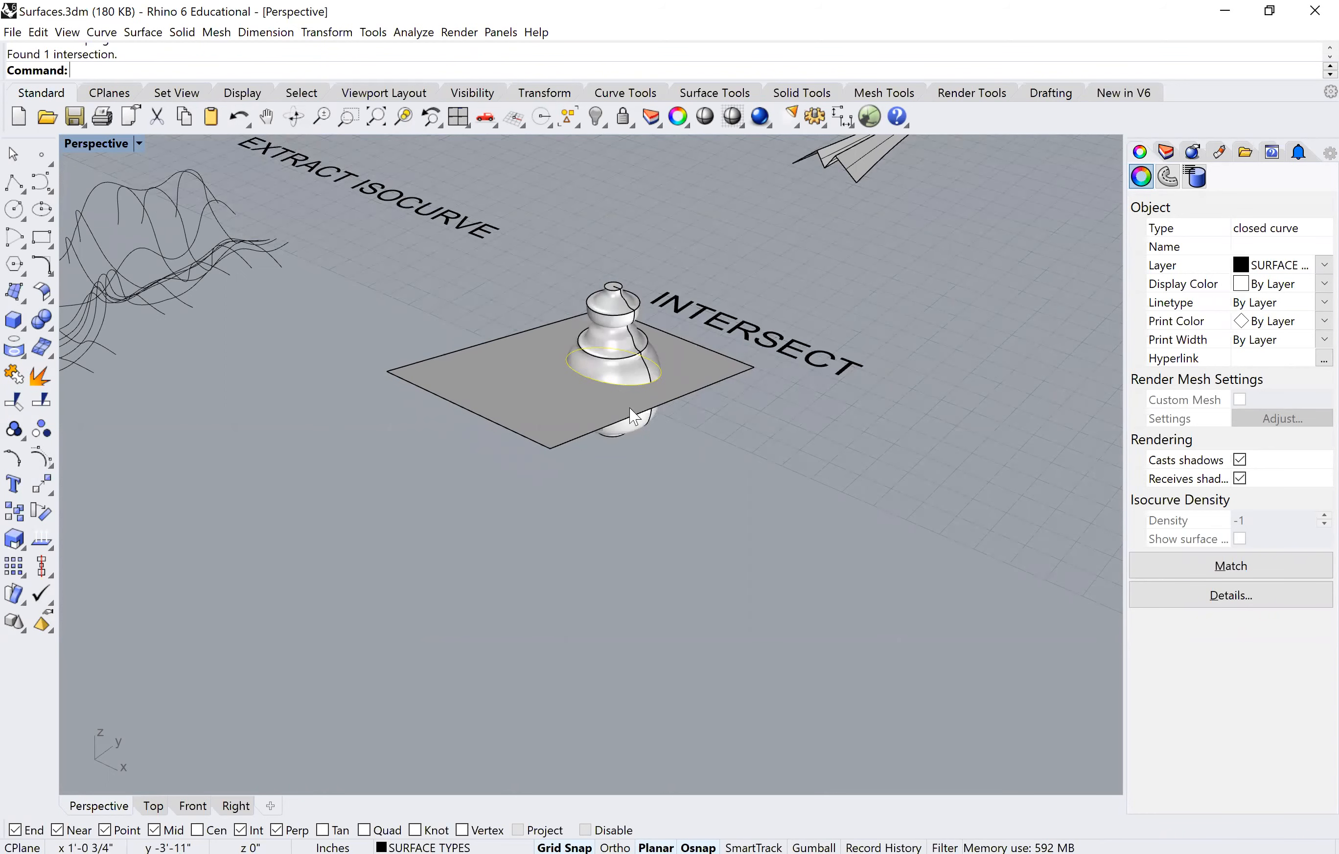
left_click(591, 427, "shift")
key("Delete")
Step: Examine the intersection curve around the revolved form from different angles and distances
right_click_drag(612, 460, 515, 402)
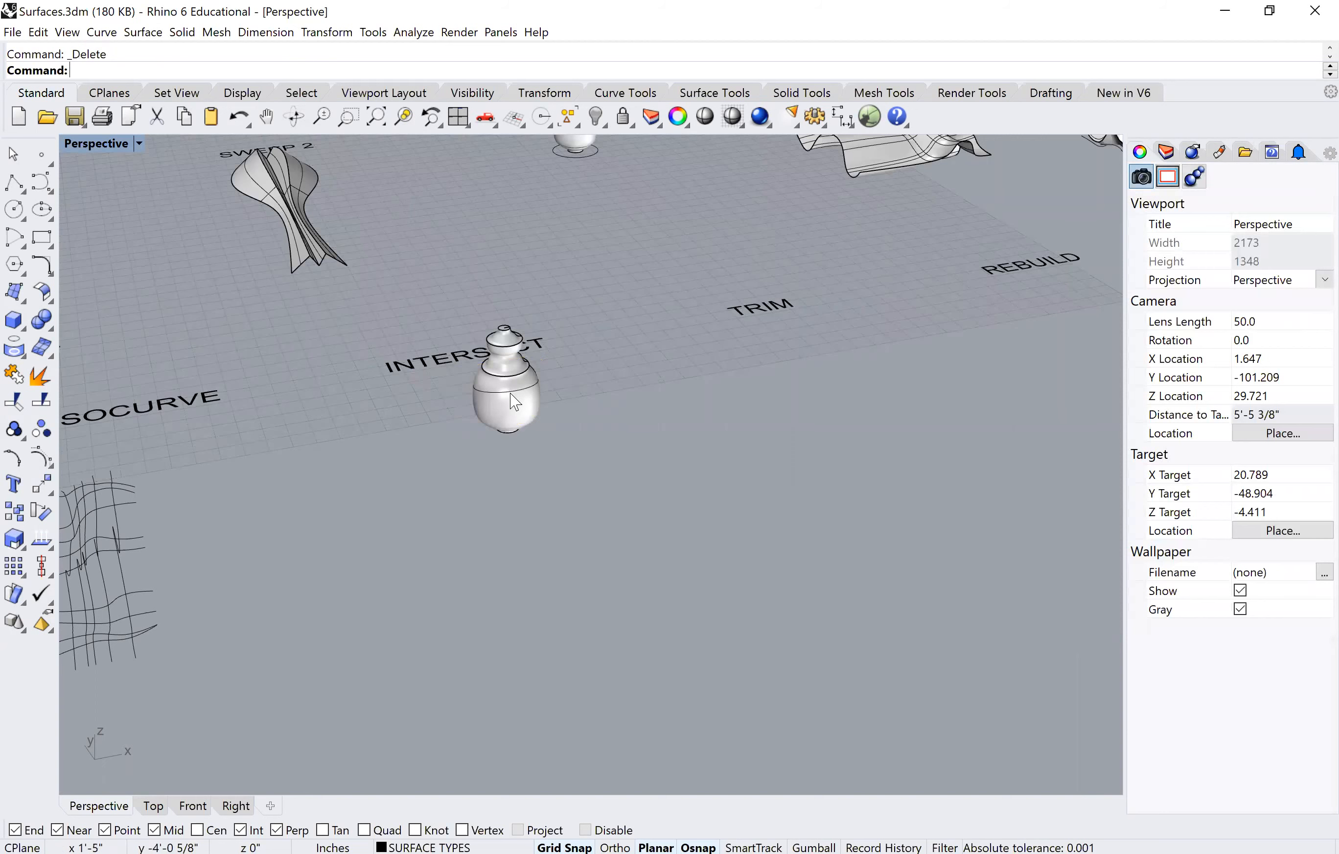
left_click(621, 383)
right_click_drag(666, 417, 454, 410)
scroll(557, 494, "up", 3)
scroll(544, 541, "down", 2)
key("Escape")
scroll(471, 449, "down", 8)
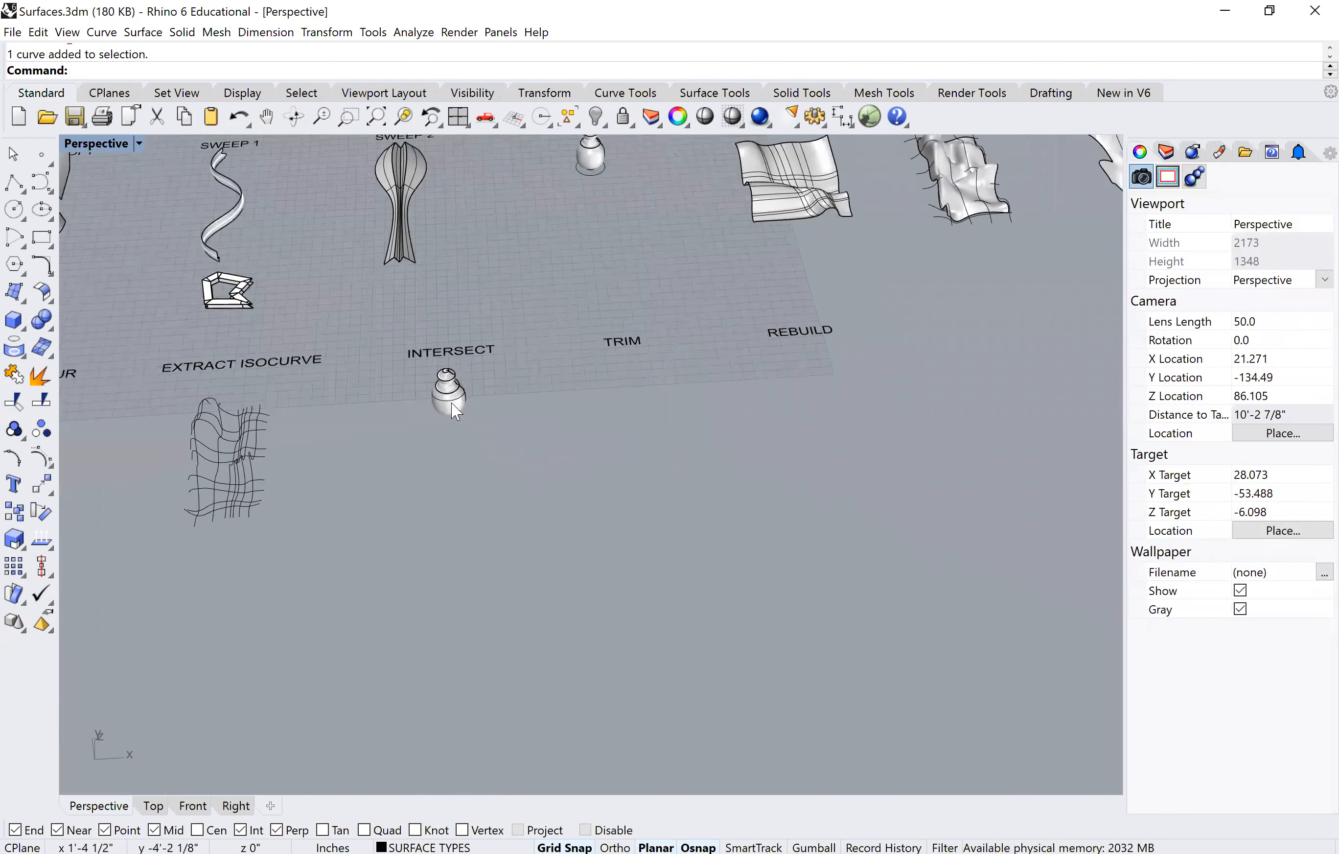
Step: Undo the deletion of the tilted plane
scroll(456, 413, "up", 4)
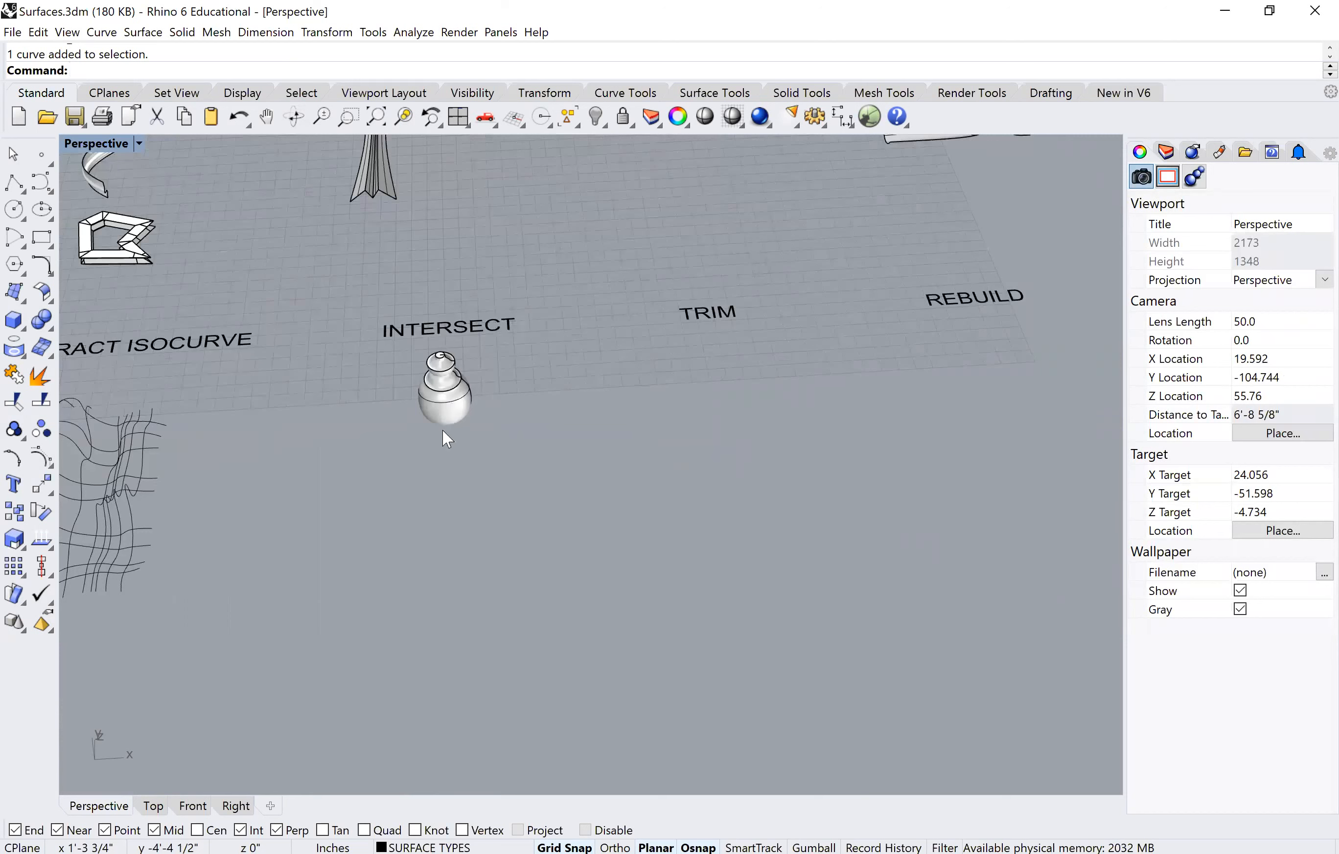
key("ctrl+z")
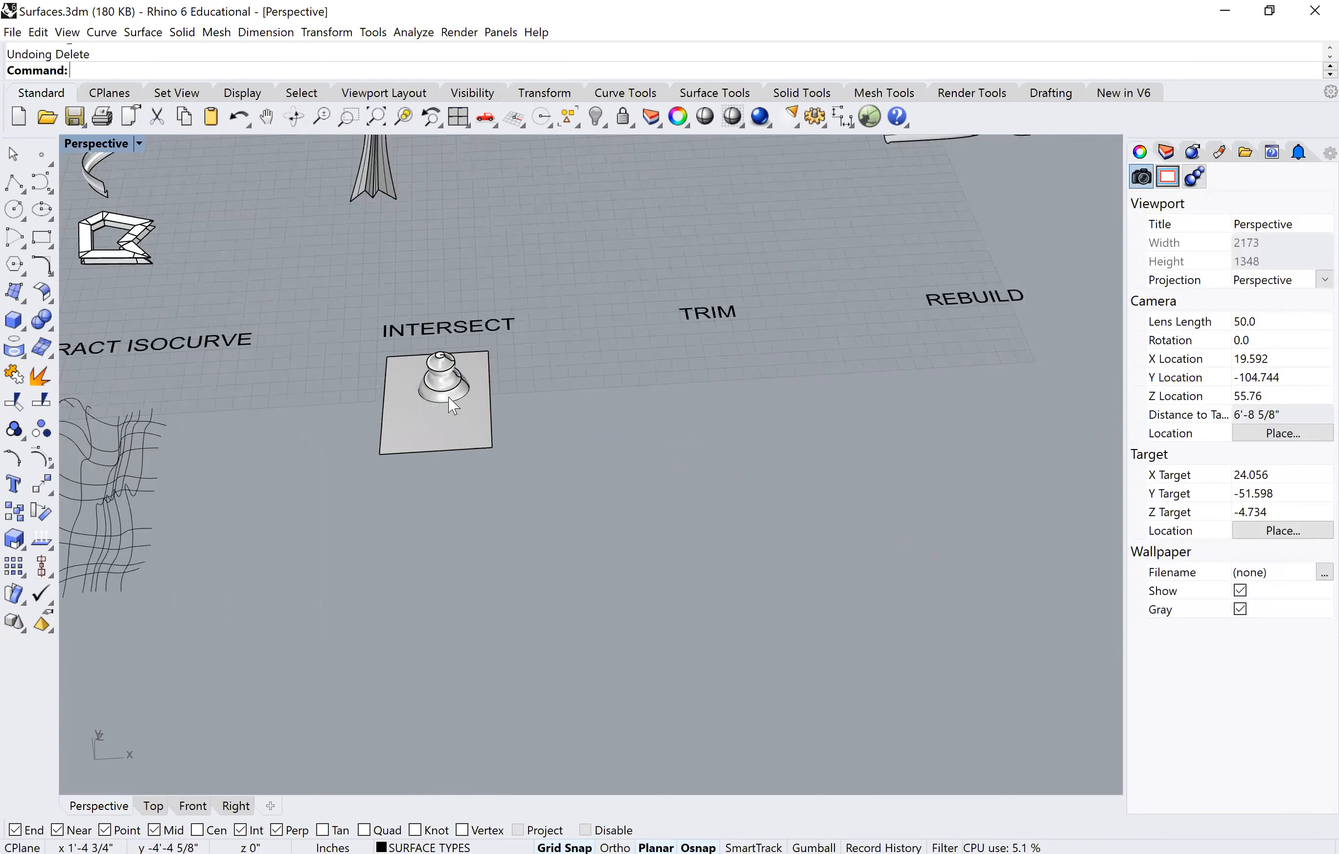
Step: Copy the tilted plane and the revolved form together to the area below the TRIM label
left_click(459, 430)
left_click(447, 393, "shift")
type("Co")
key("Return")
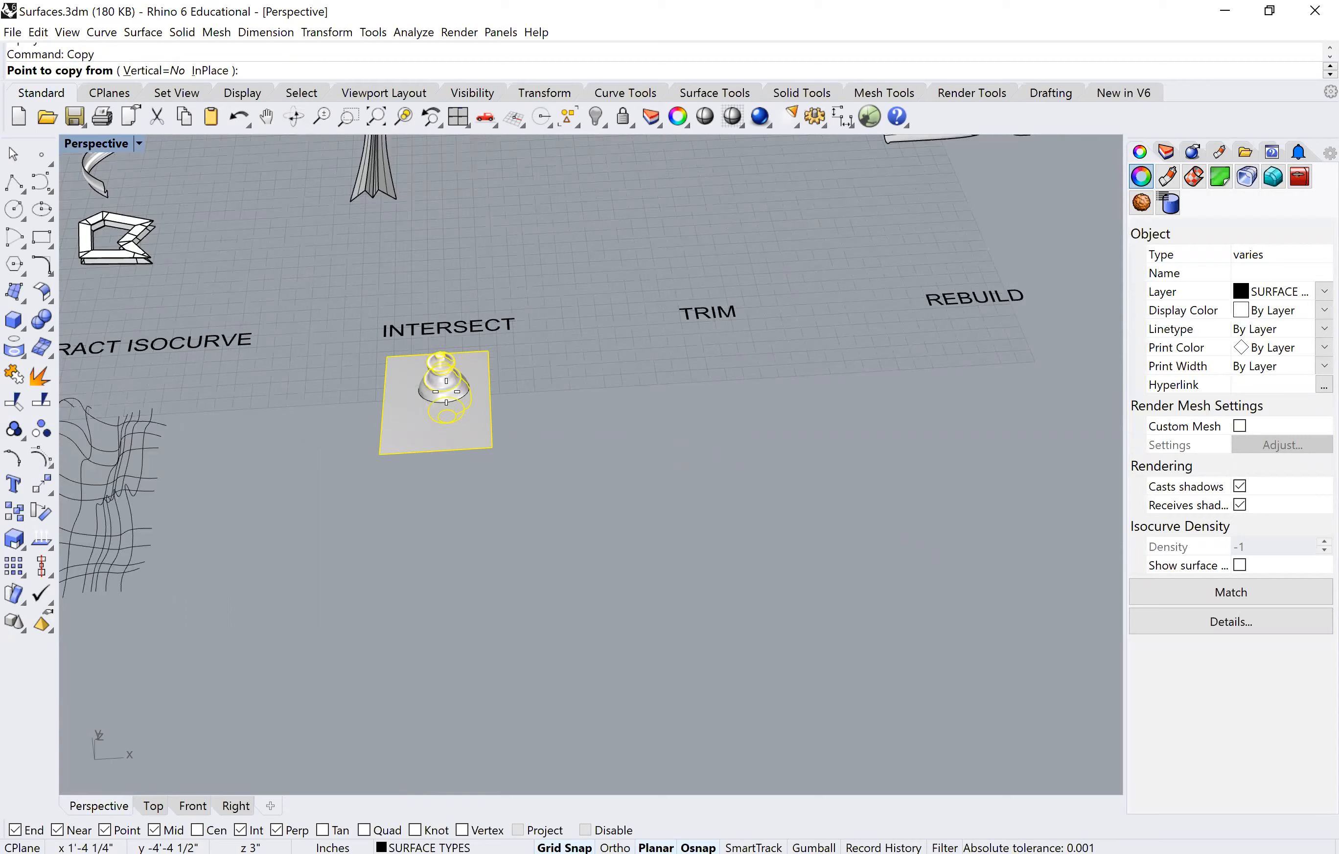
scroll(479, 485, "down", 3)
left_click(414, 513)
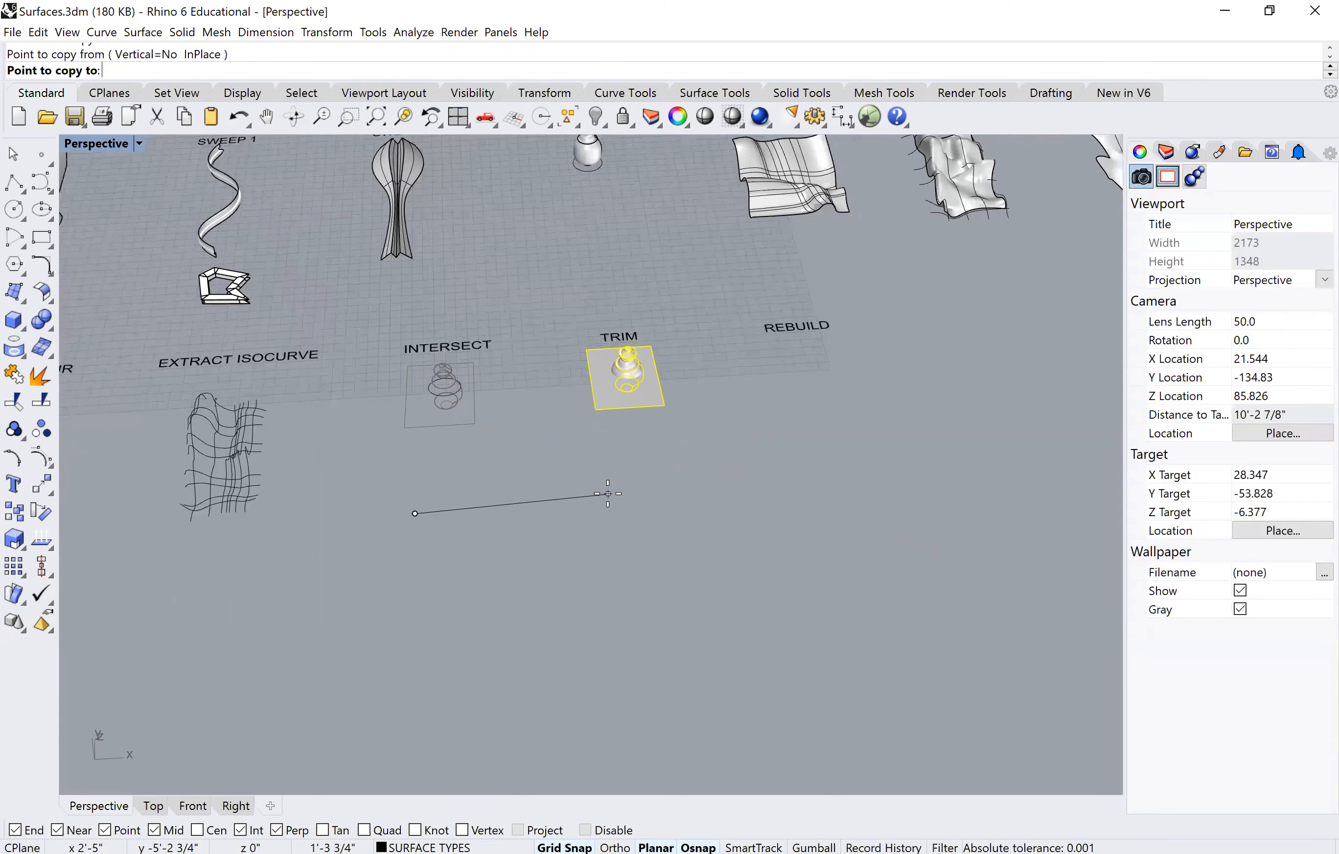
left_click(609, 494)
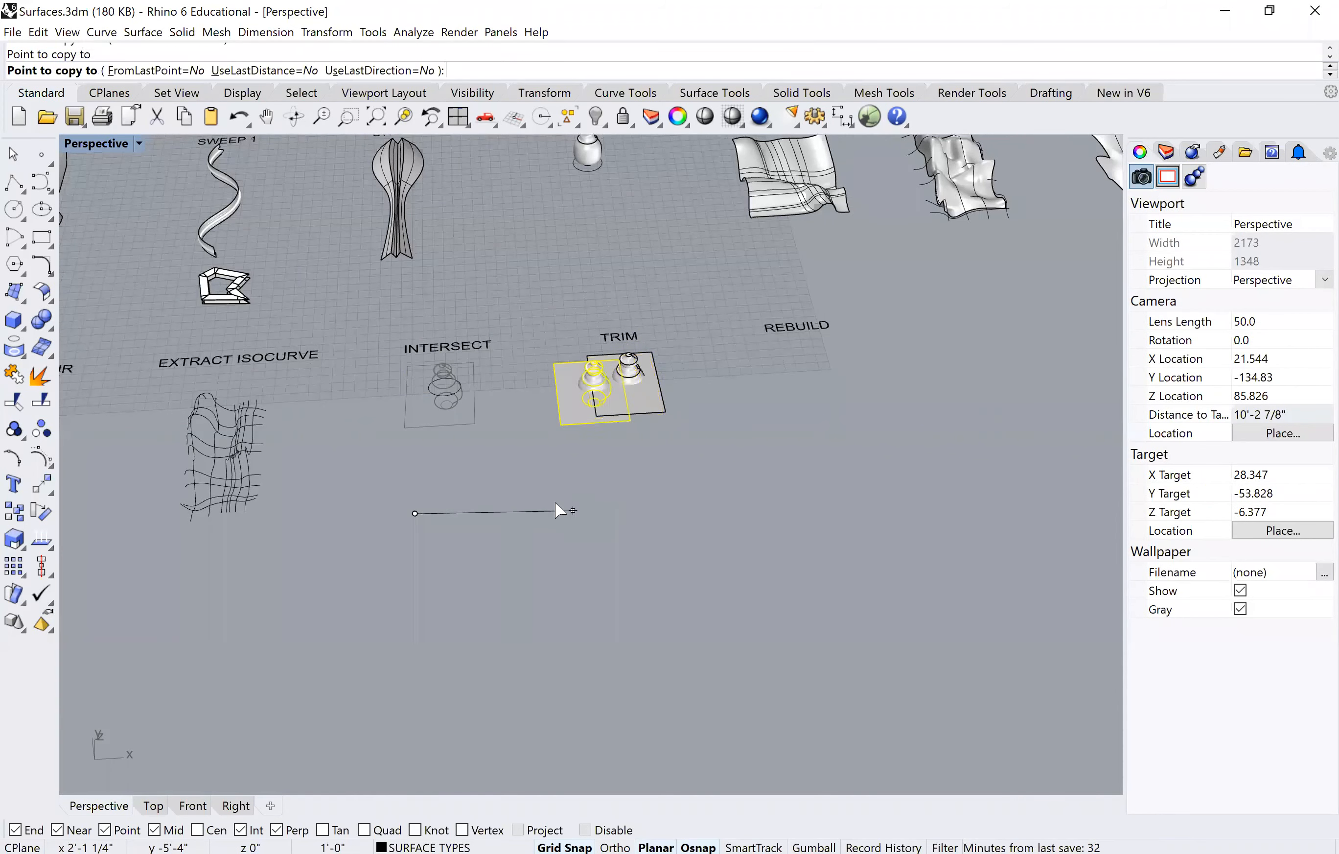
key("Return")
Step: Trim away the copied plane and the lower part of the copied revolved form, using both as cutting objects
scroll(523, 437, "up", 4)
right_click_drag(523, 437, 696, 383)
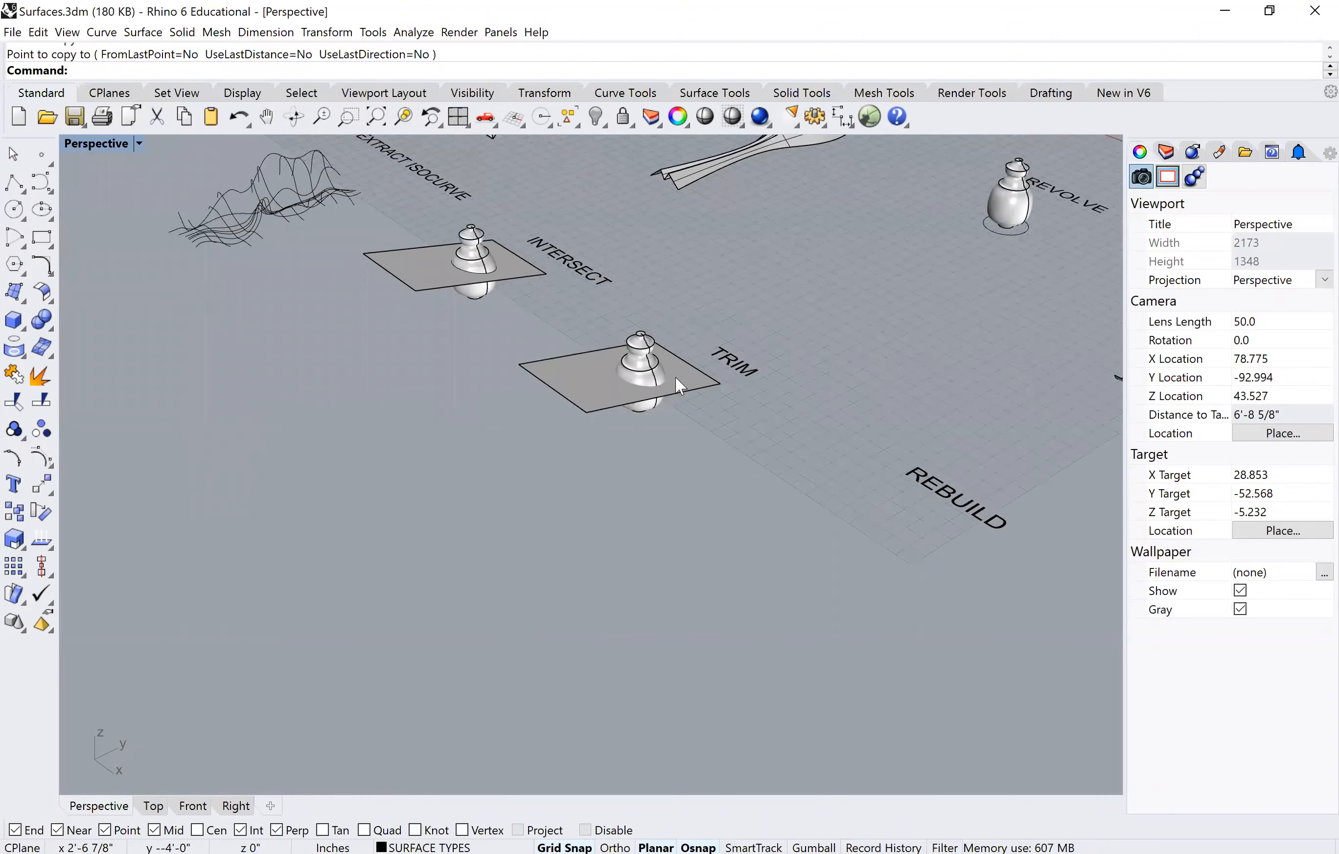
left_click(674, 375)
key("Escape")
type("Trim")
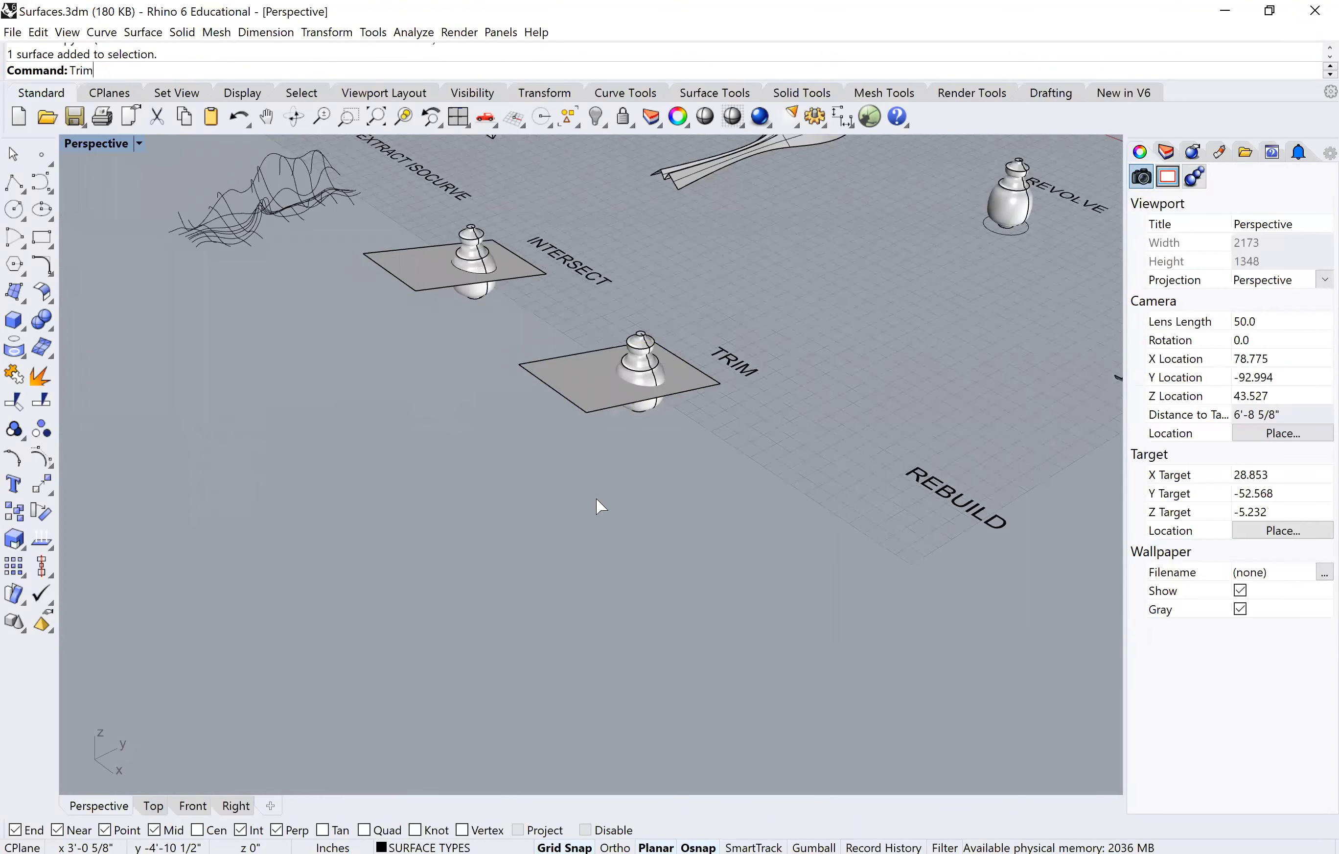
key("Return")
left_click(610, 380)
left_click(644, 374)
key("Return")
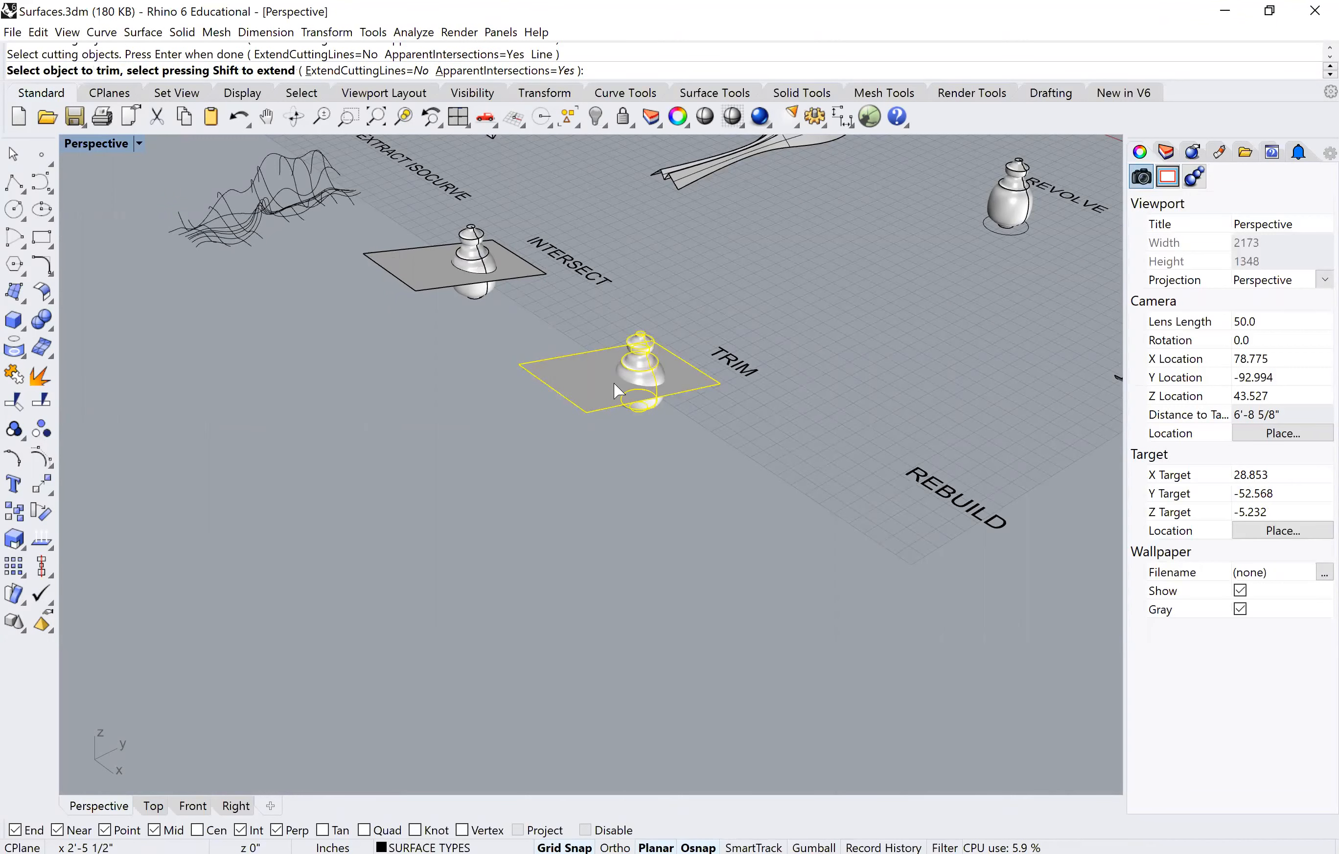
scroll(631, 484, "up", 5)
right_click_drag(618, 458, 506, 228)
left_click(629, 320)
key("Escape")
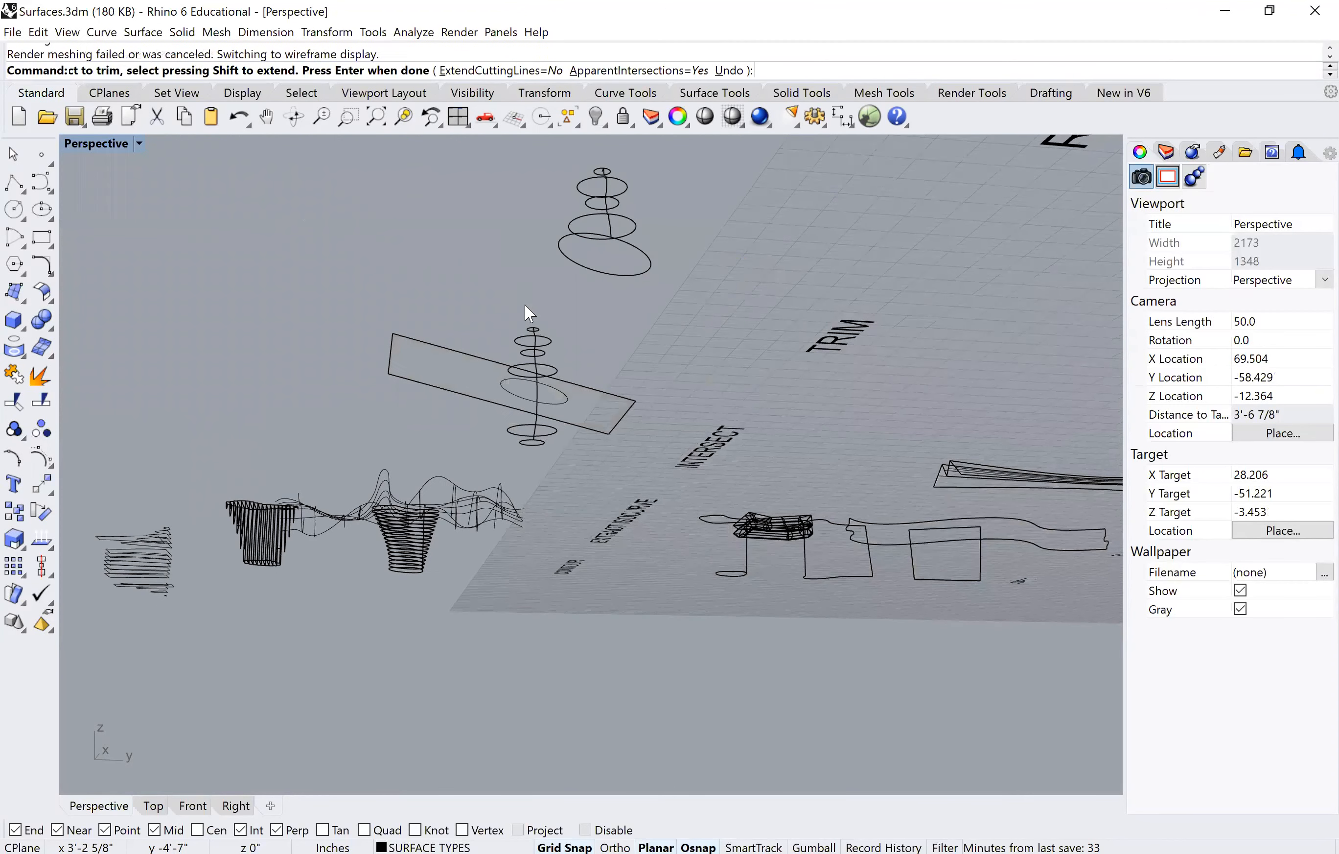
Step: Set the Perspective viewport back to a shaded display and bring the whole example layout into view
scroll(556, 398, "down", 2)
right_click_drag(559, 405, 427, 315)
left_click(136, 145)
left_click(118, 205)
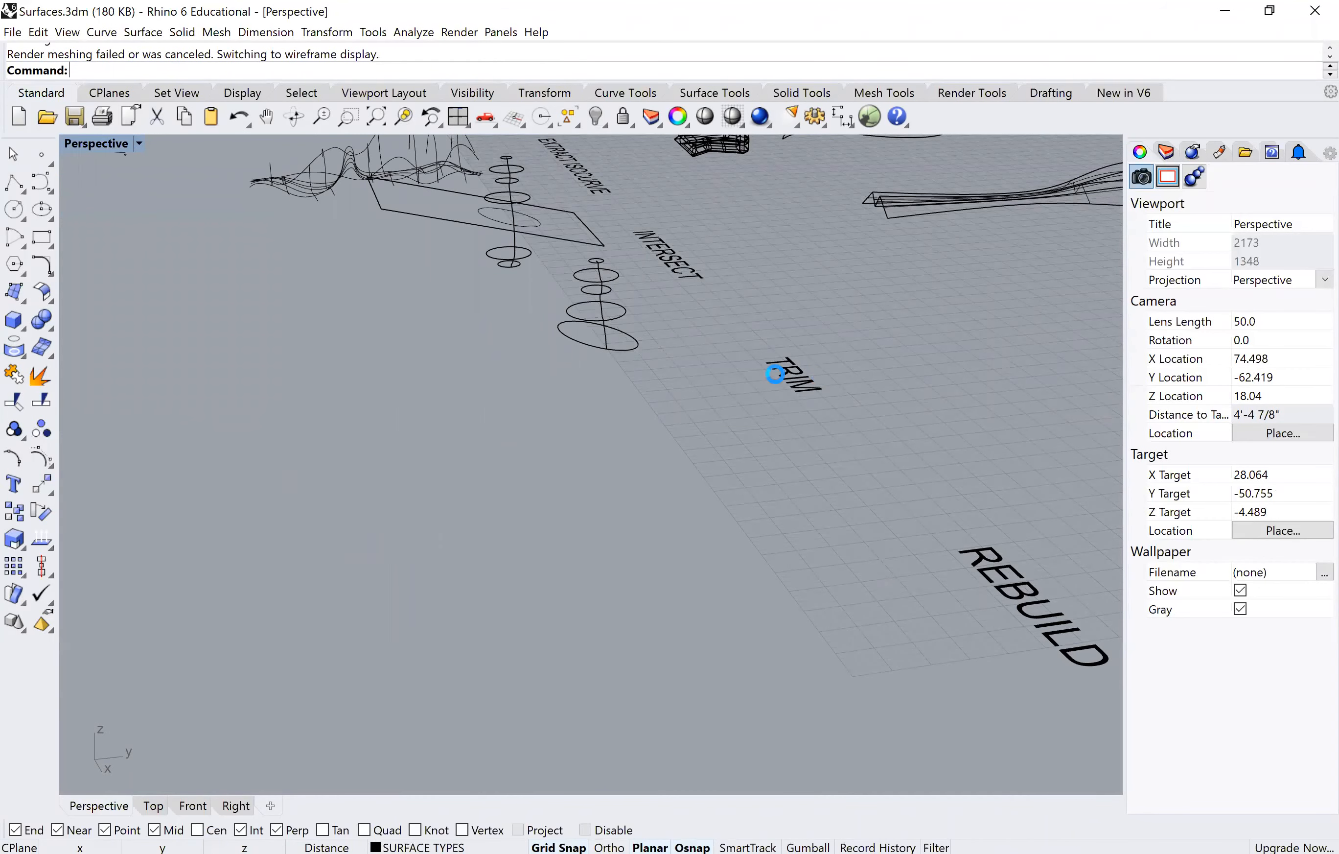
right_click_drag(526, 395, 855, 406)
scroll(731, 439, "down", 5)
right_click_drag(731, 439, 761, 416)
scroll(738, 422, "down", 2)
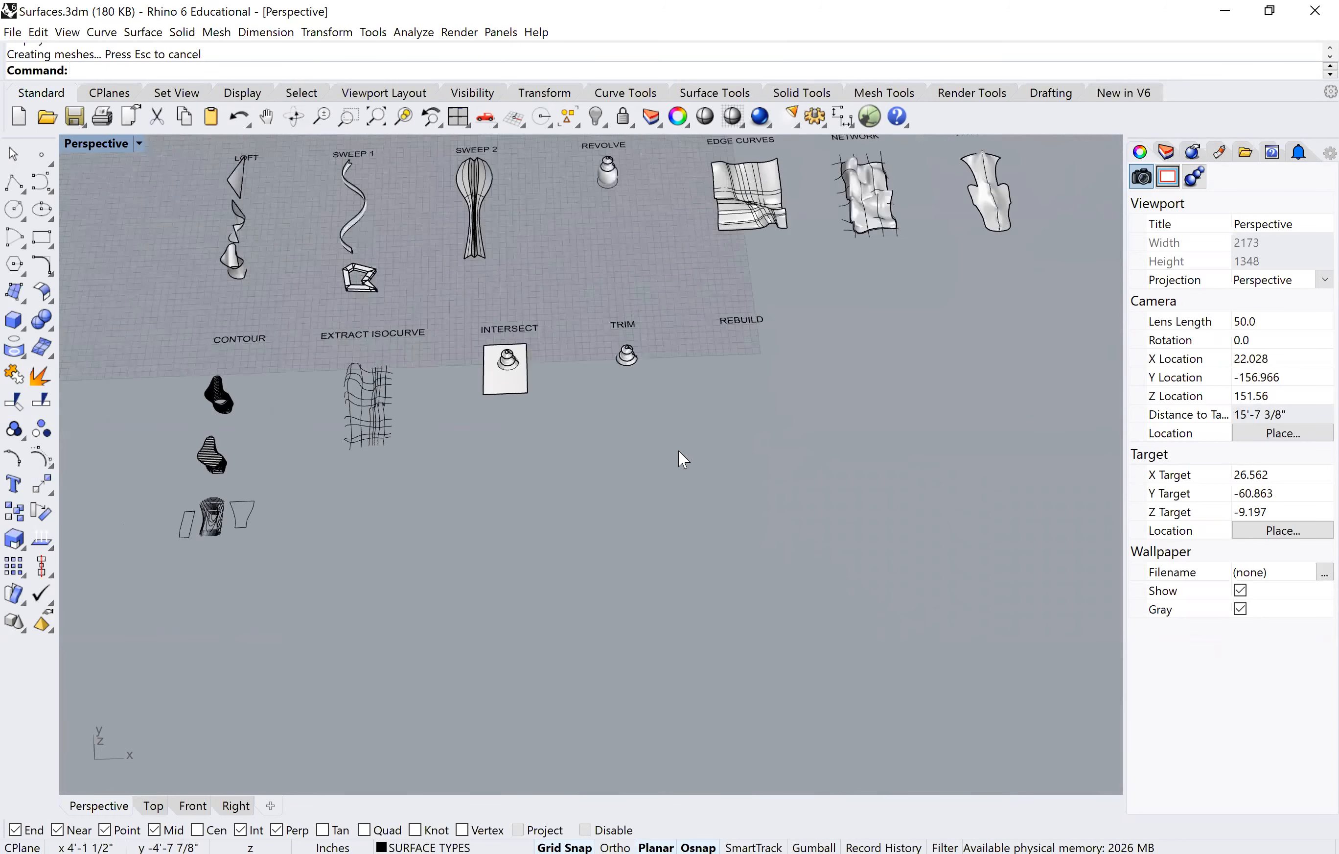
Step: Turn on the surface isocurve display for the surface under the NETWORK label
scroll(670, 467, "down", 2)
scroll(731, 419, "up", 2)
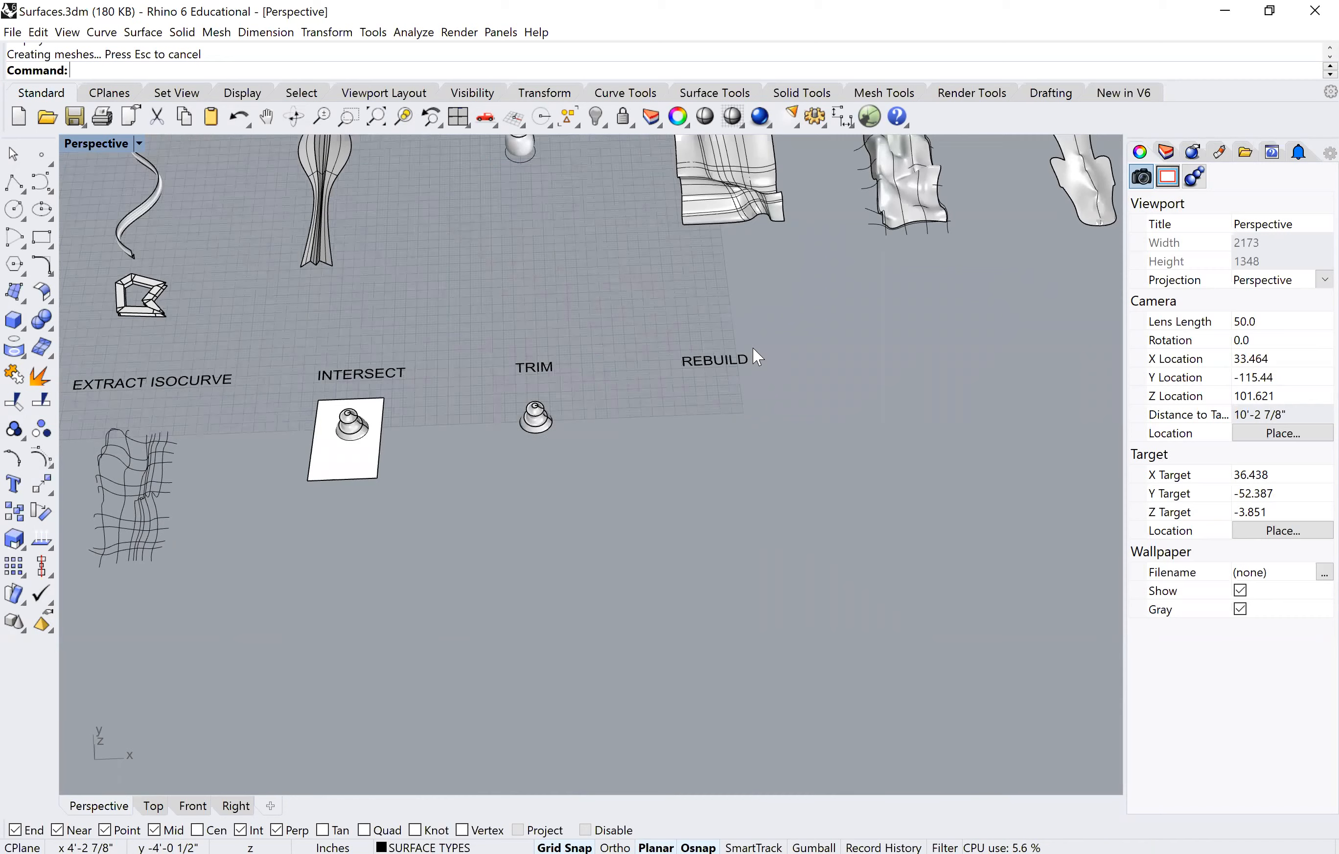
scroll(610, 394, "down", 2)
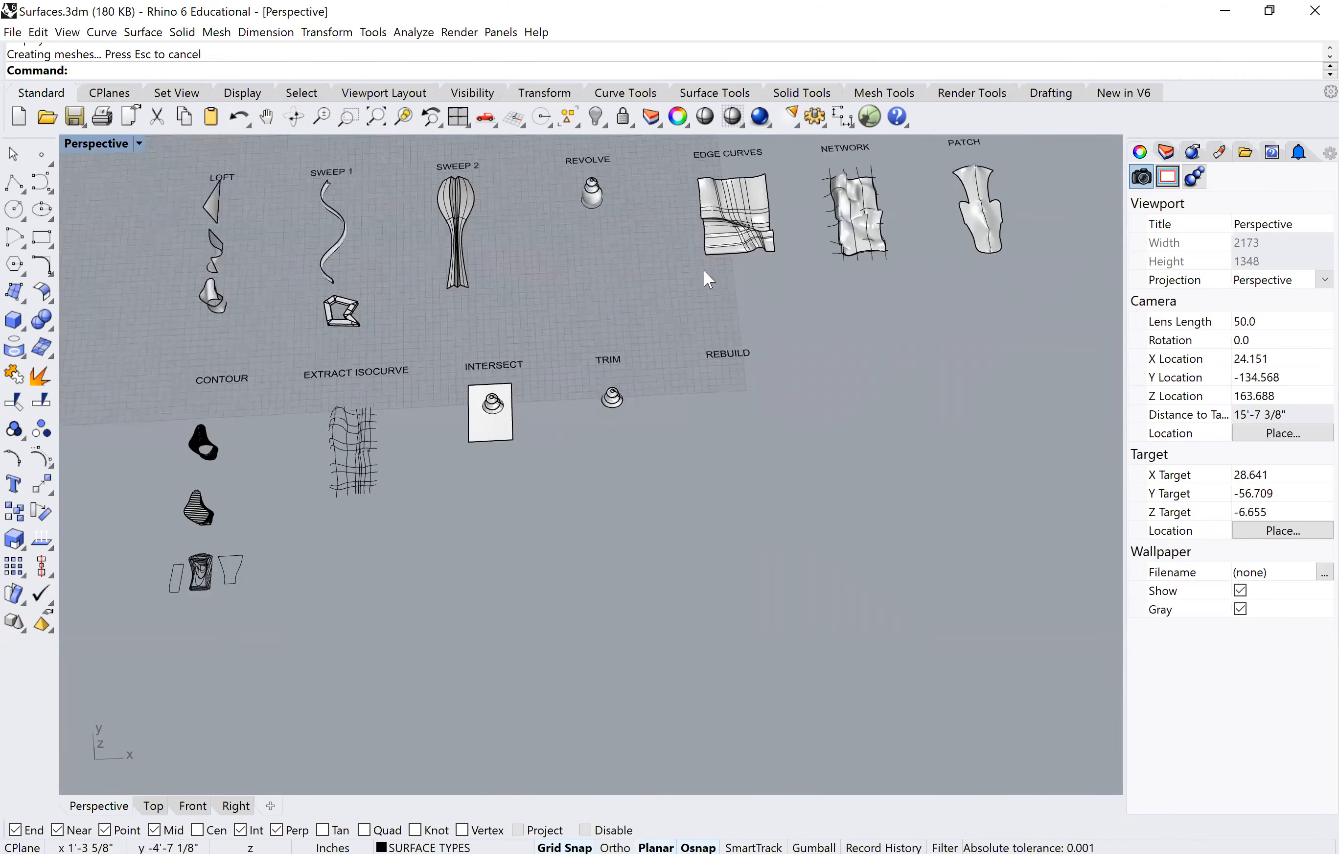
scroll(697, 276, "up", 3)
scroll(682, 300, "up", 3)
left_click(682, 299)
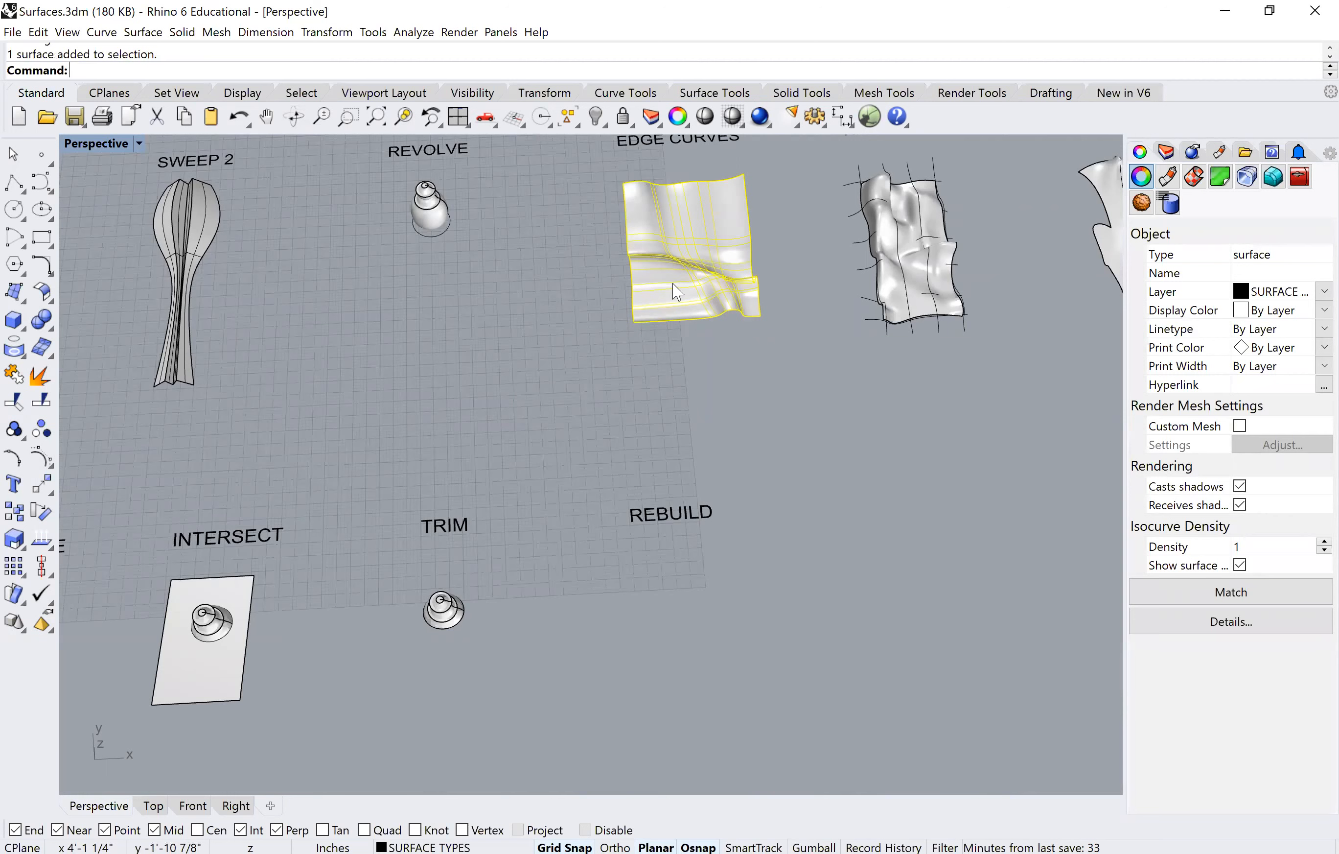
scroll(1253, 485, "down", 2)
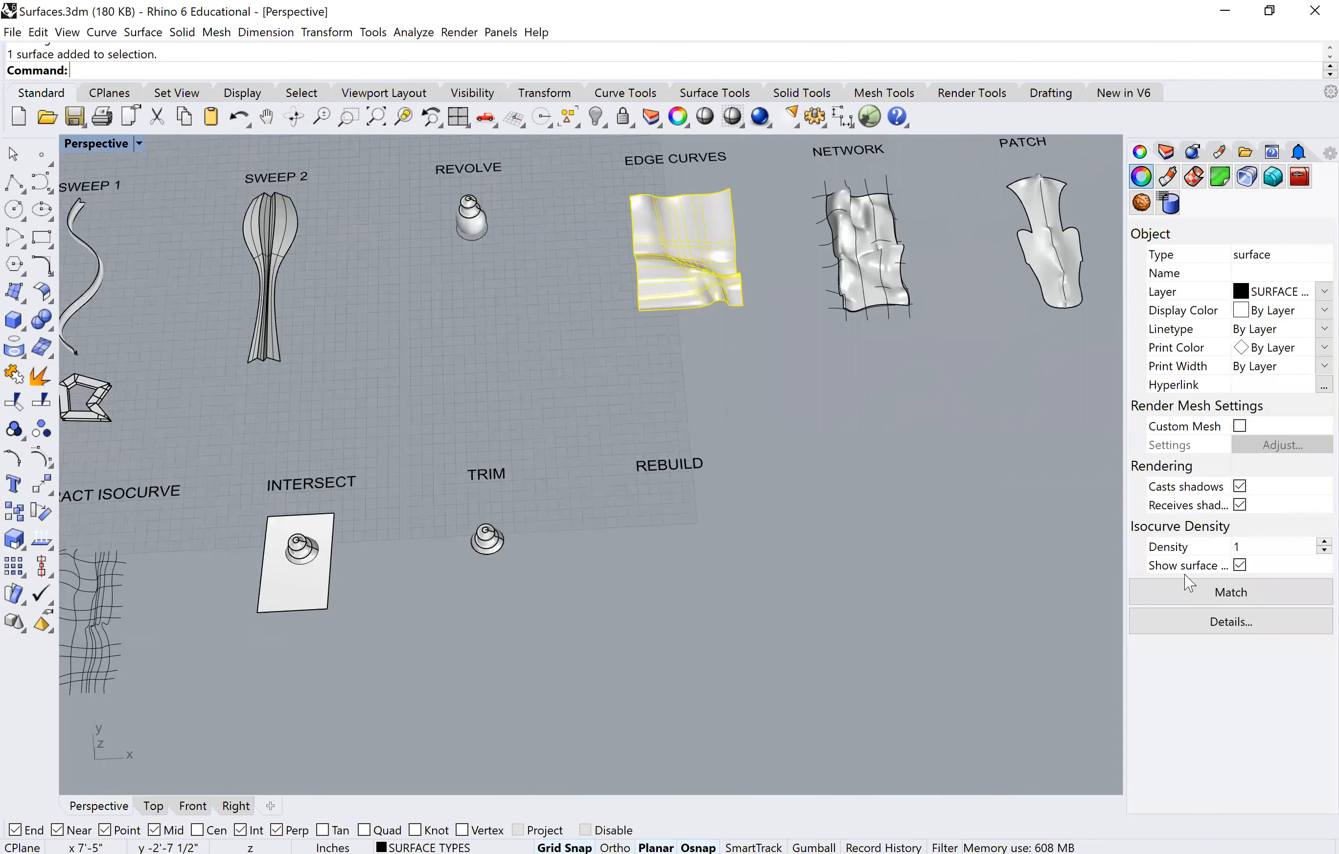
left_click(858, 261)
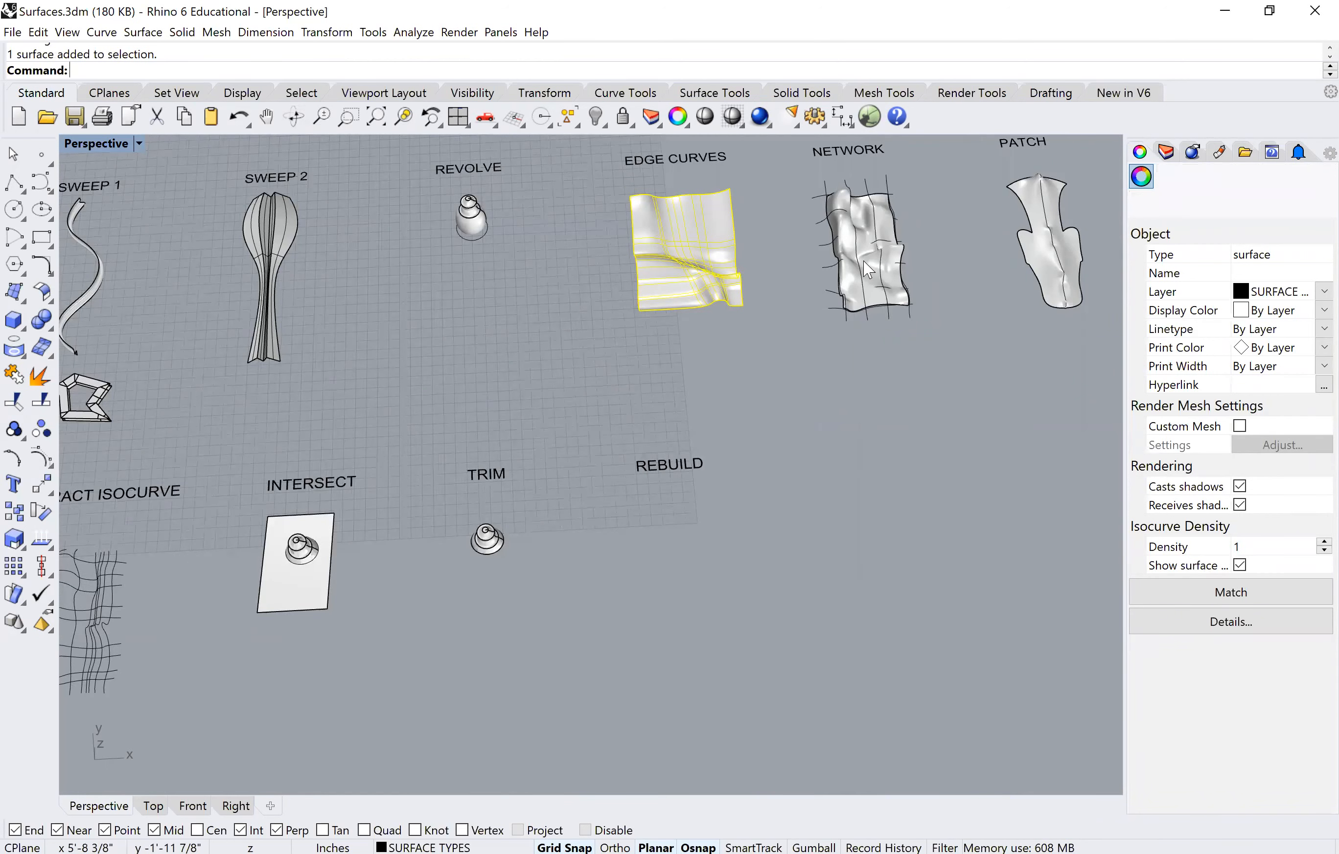
left_click(872, 284)
scroll(872, 284, "up", 2)
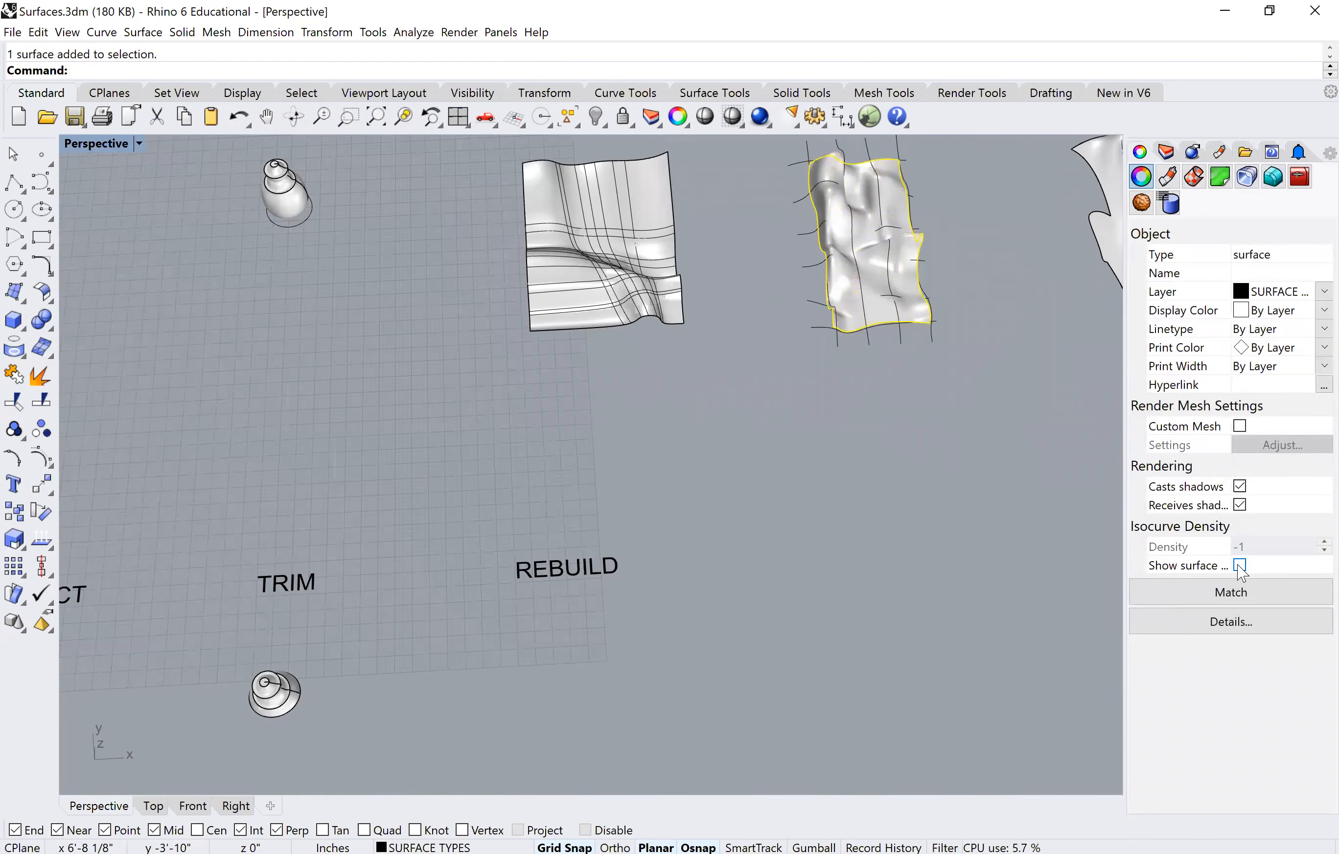
left_click(1241, 565)
left_click(815, 382)
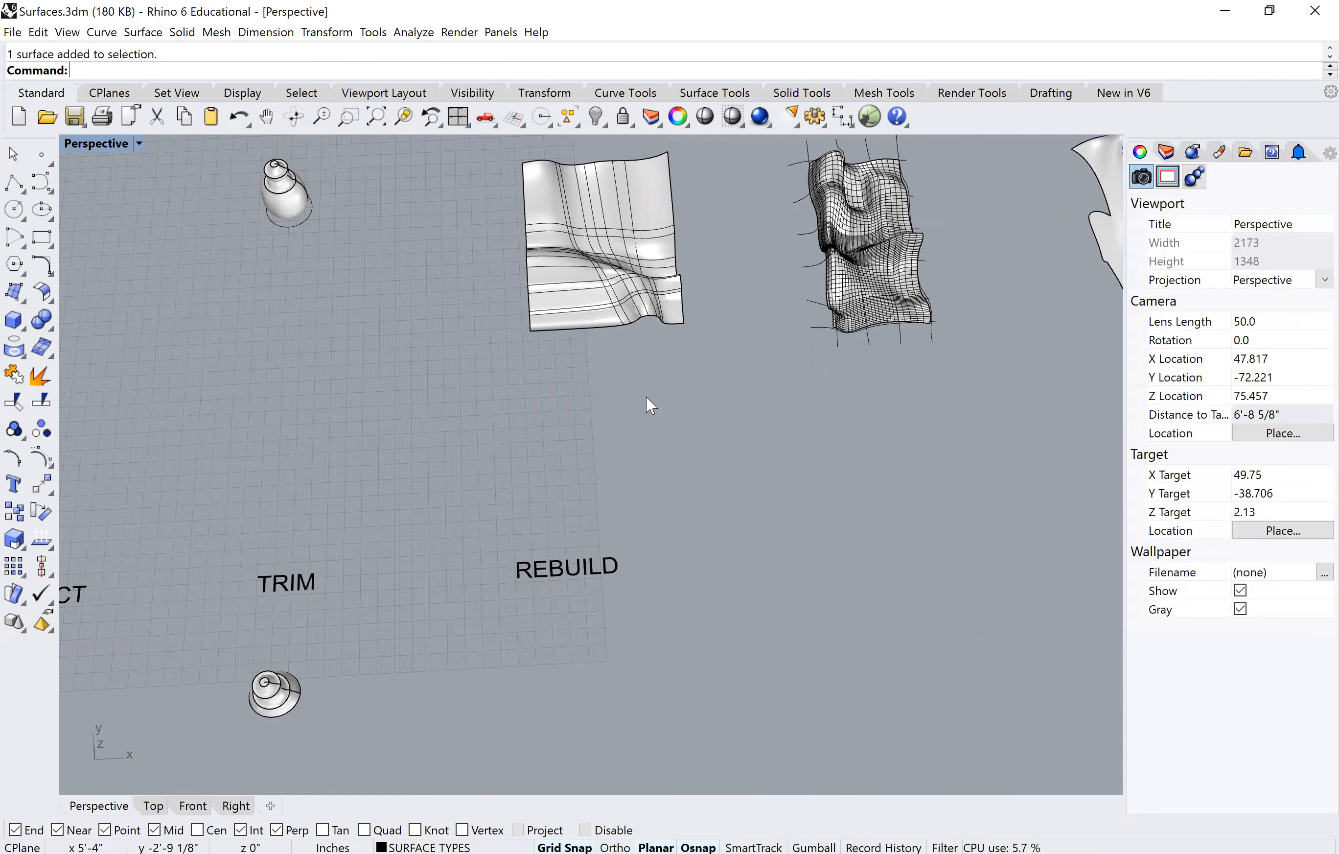
Step: Turn on the surface isocurve display for the surface under the PATCH label
scroll(708, 423, "down", 5)
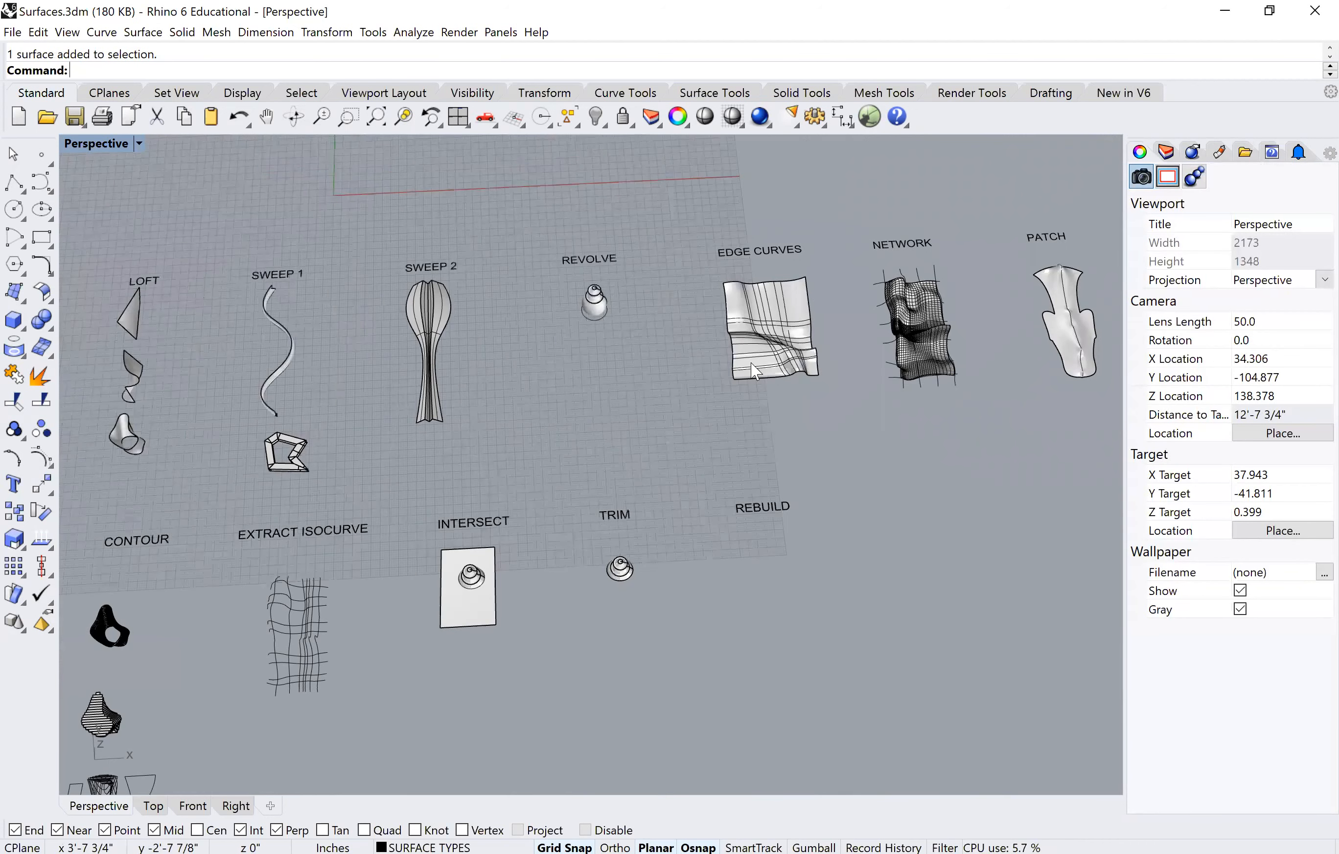
scroll(763, 376, "up", 6)
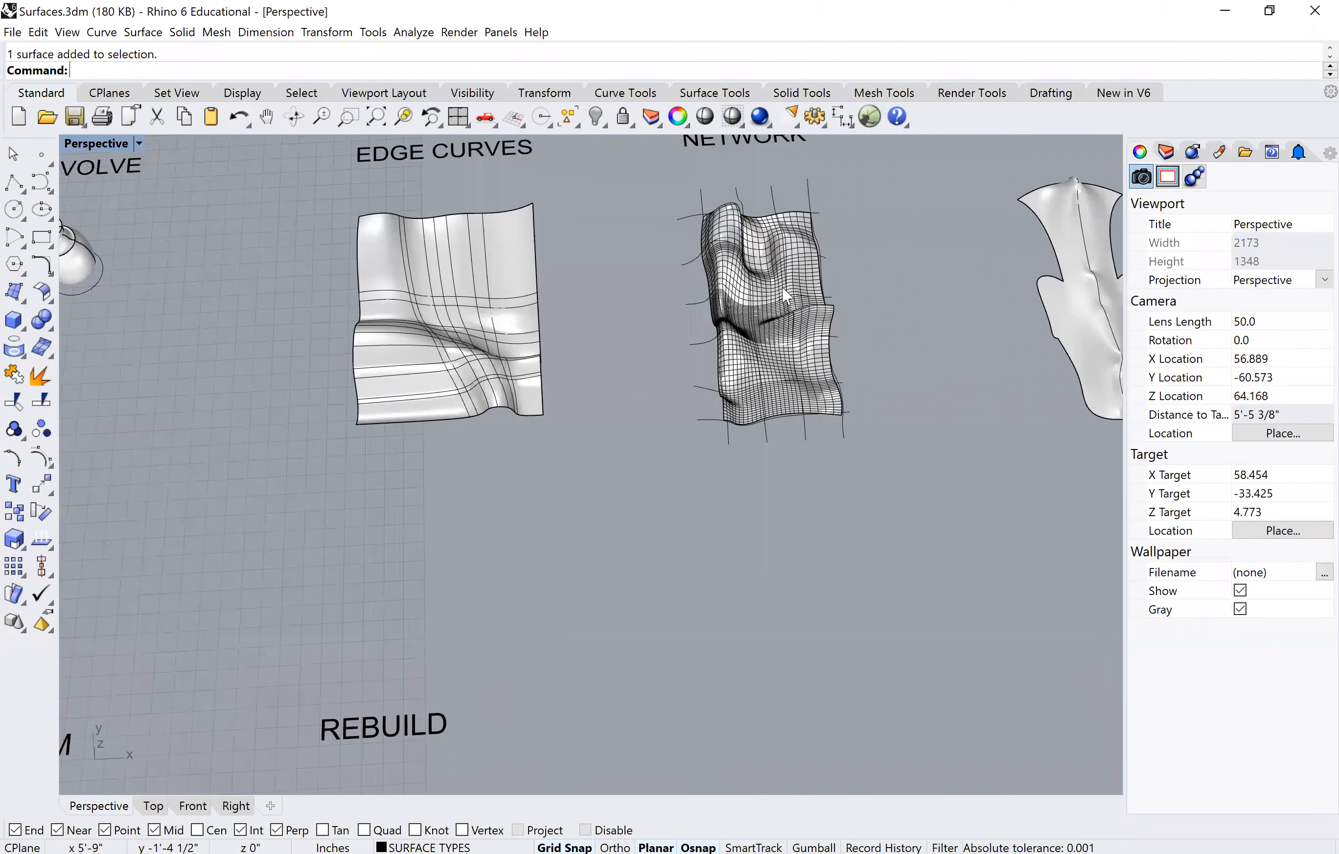
scroll(785, 295, "up", 7)
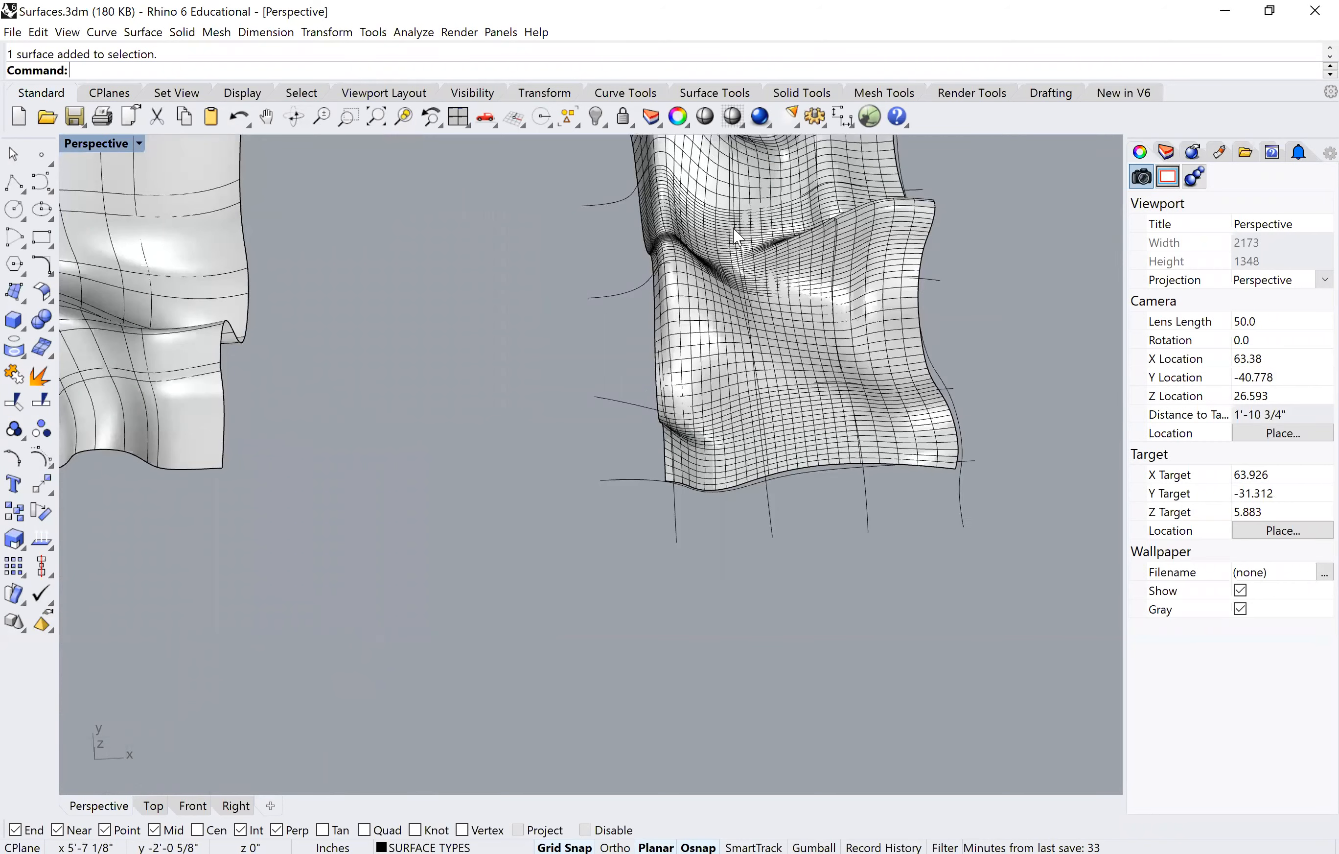
scroll(737, 236, "down", 8)
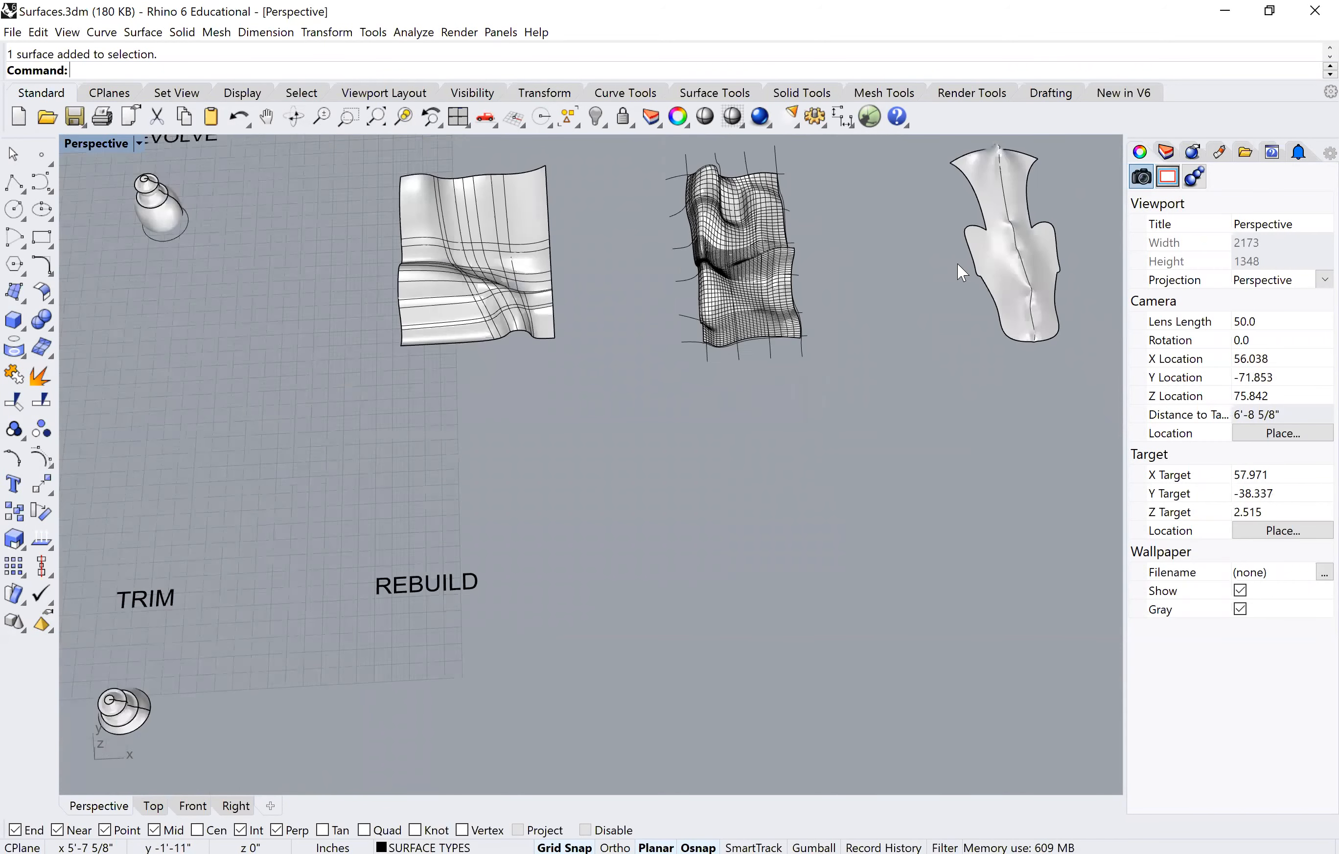
scroll(958, 265, "down", 2)
left_click(958, 264)
left_click(1240, 566)
left_click(1041, 253)
scroll(995, 214, "up", 9)
scroll(611, 332, "down", 12)
Step: Turn on the surface isocurve display for the curved strip under the SWEEP 1 label
right_click_drag(583, 389, 858, 366, "shift")
scroll(761, 289, "up", 6)
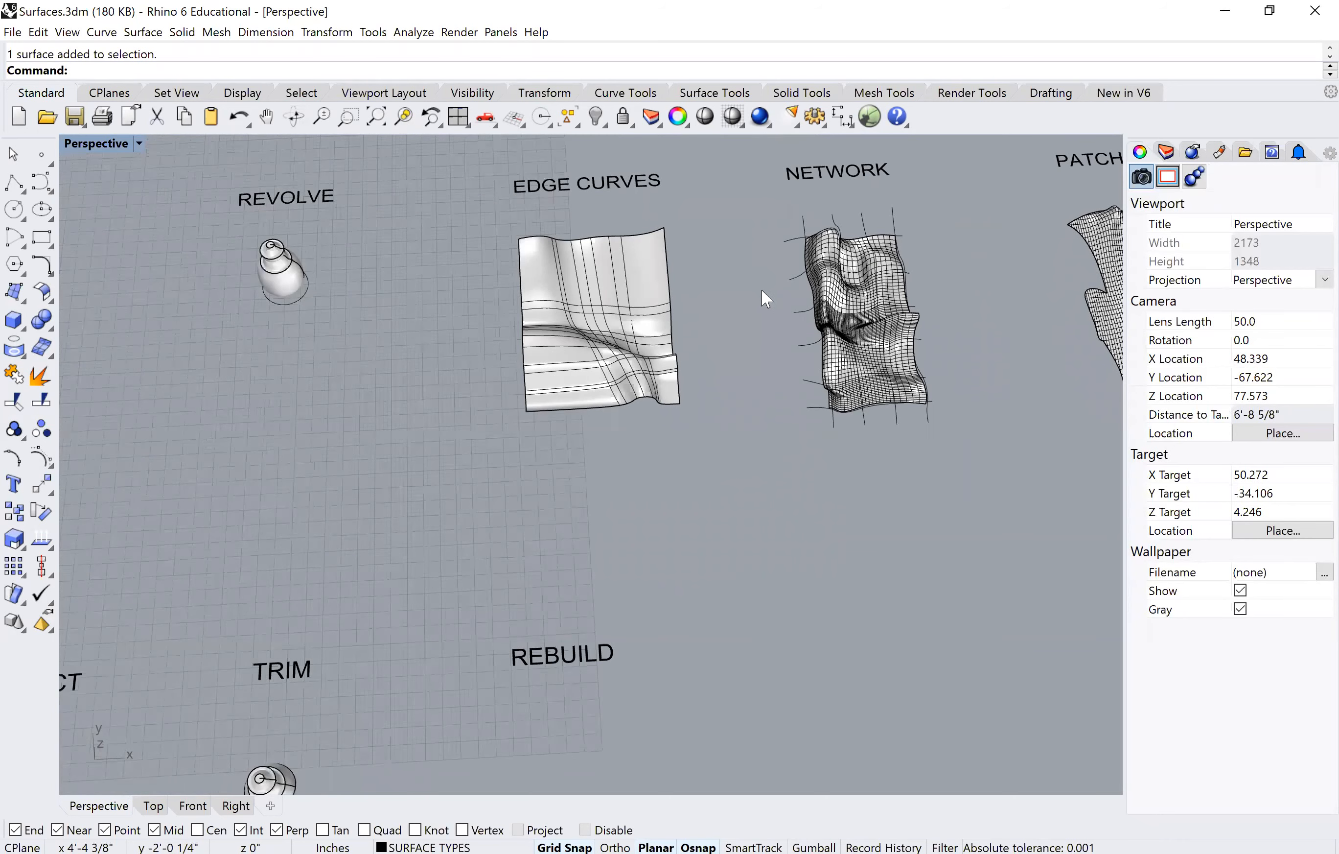
scroll(760, 288, "down", 4)
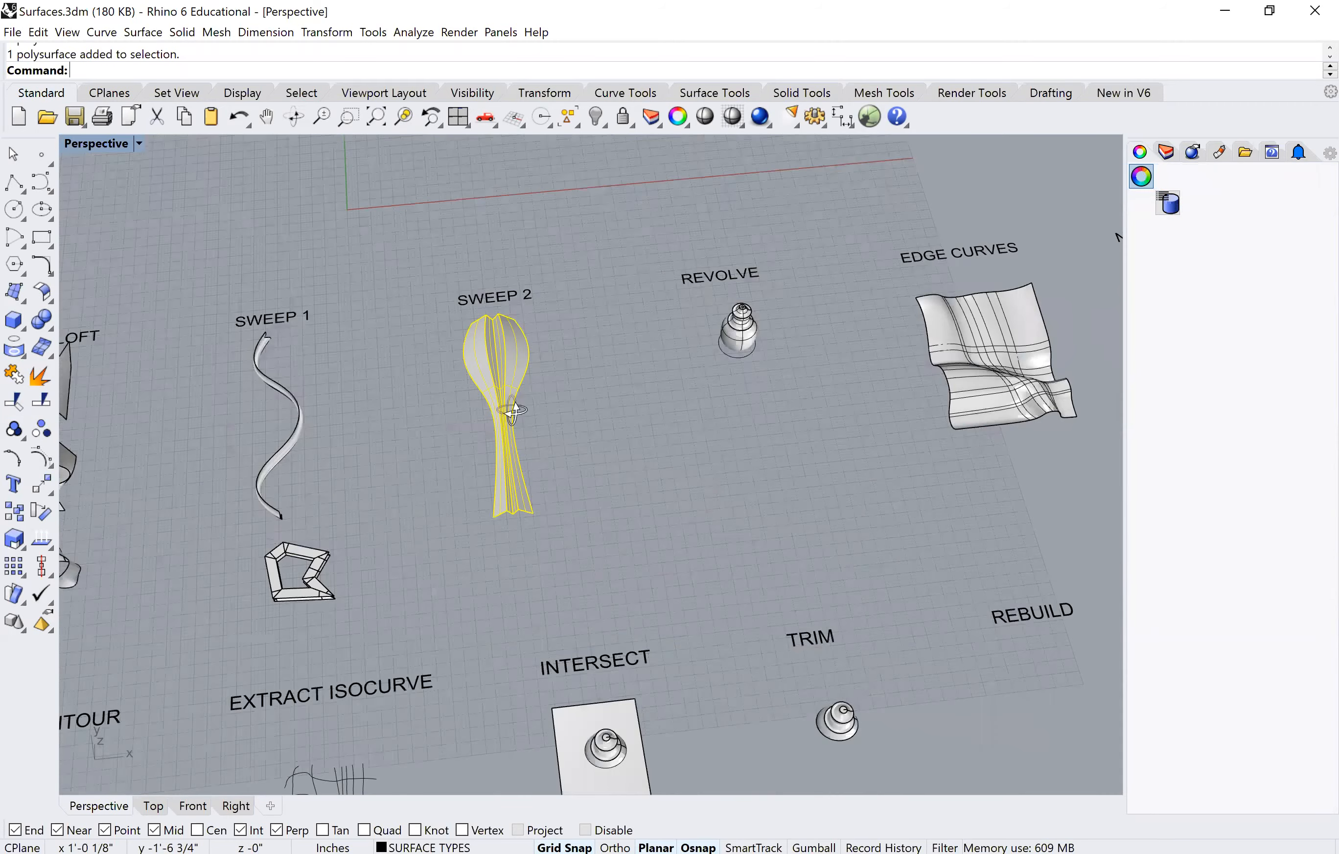
right_click_drag(514, 418, 481, 423)
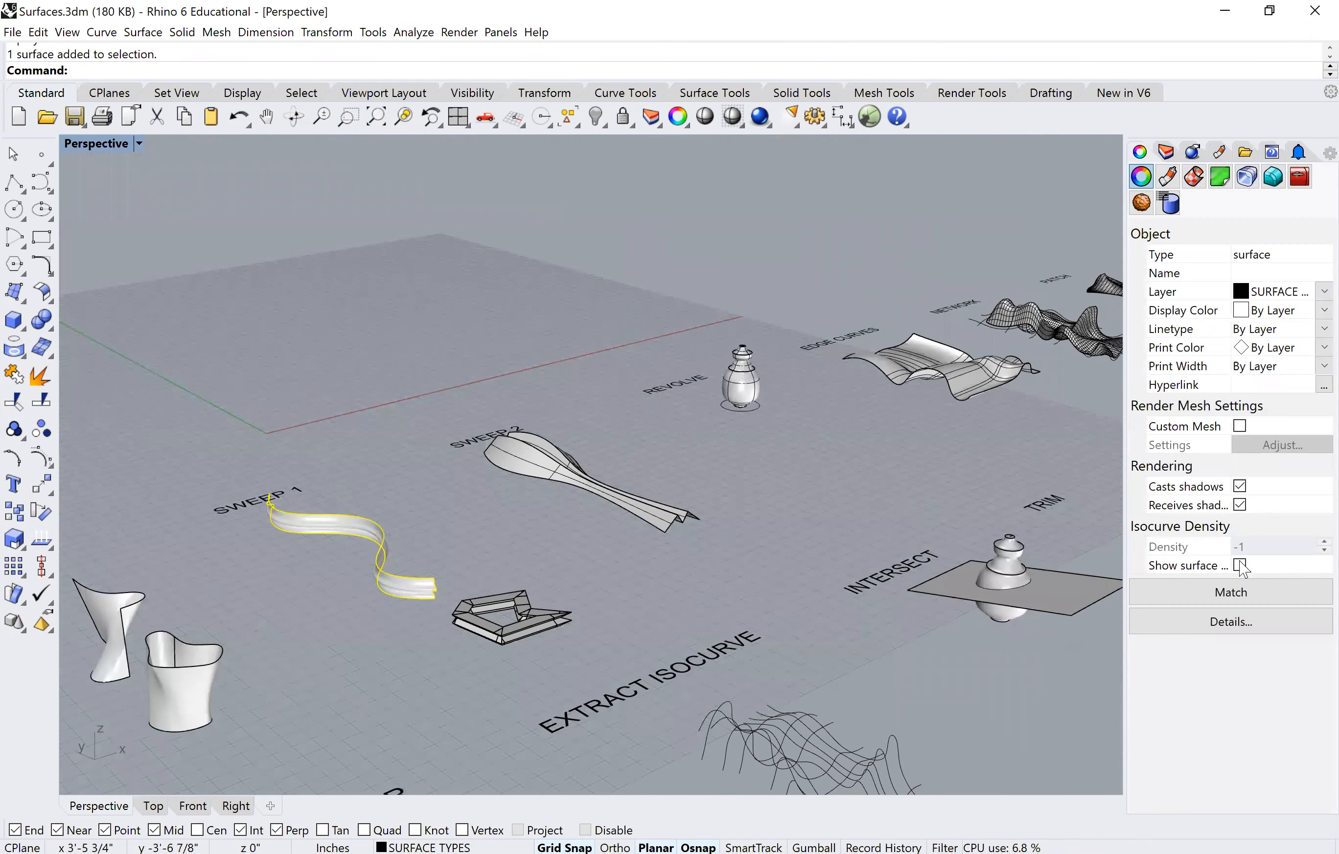
left_click(1241, 565)
left_click(352, 619)
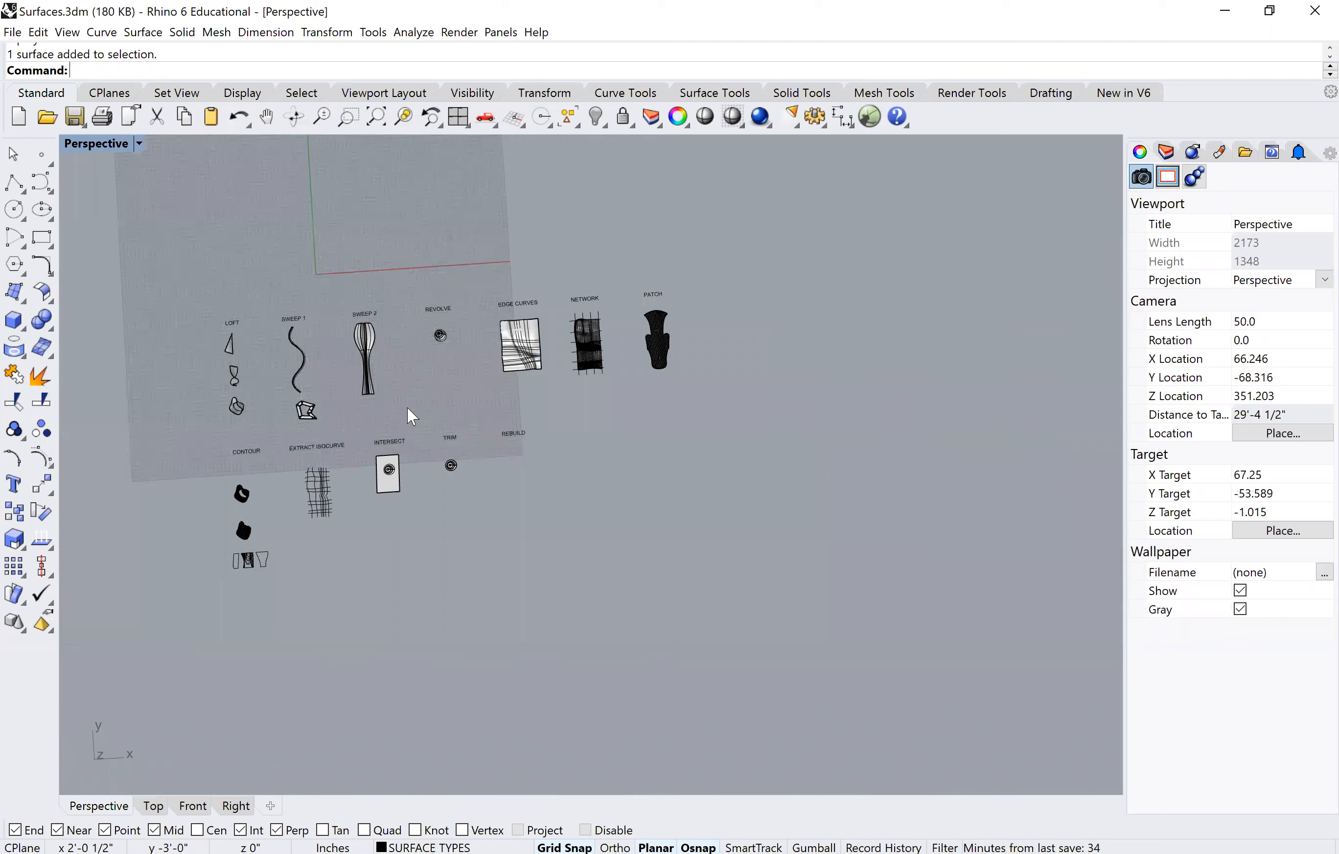
Step: Copy the EDGE CURVES surface to the area below the REBUILD label
scroll(407, 408, "up", 4)
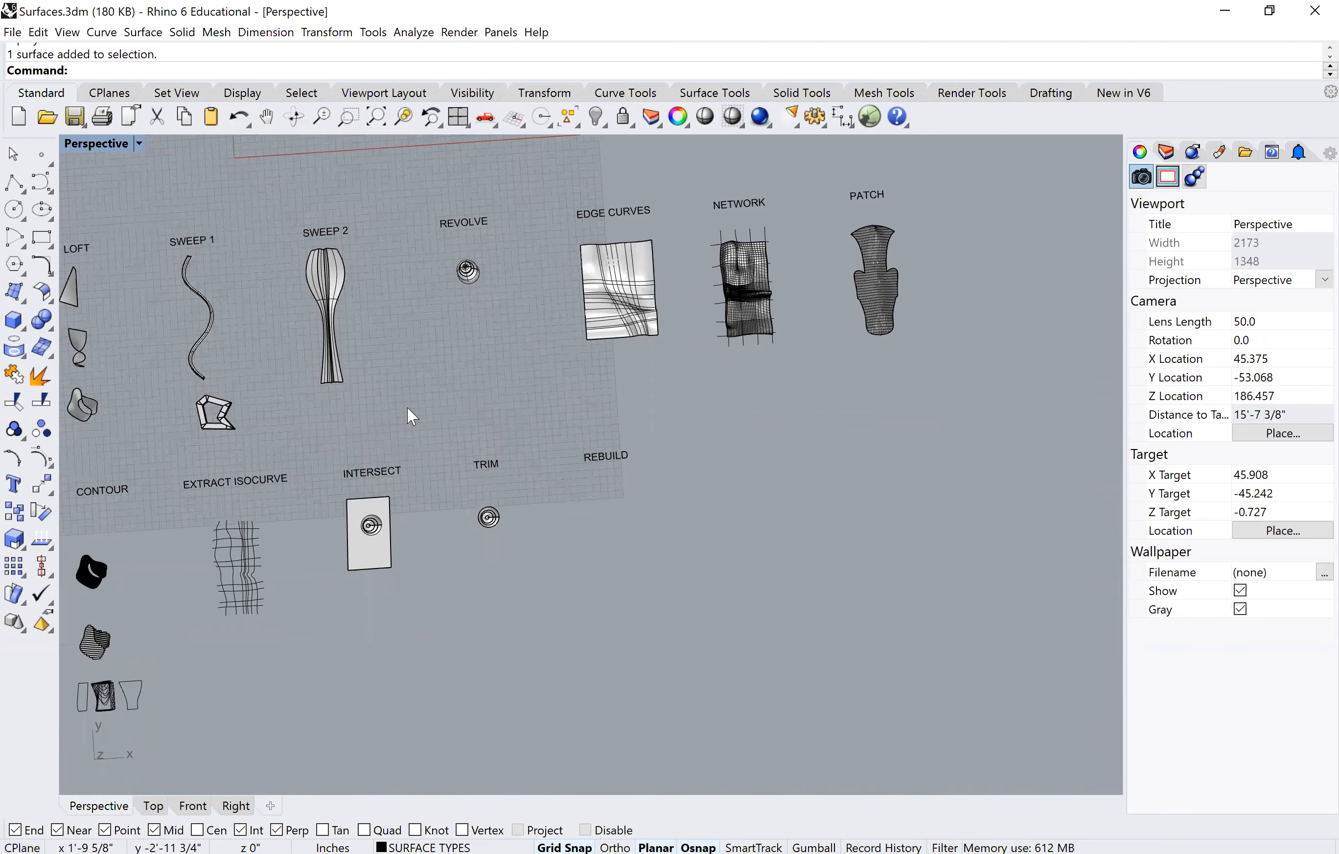
right_click_drag(522, 401, 534, 398)
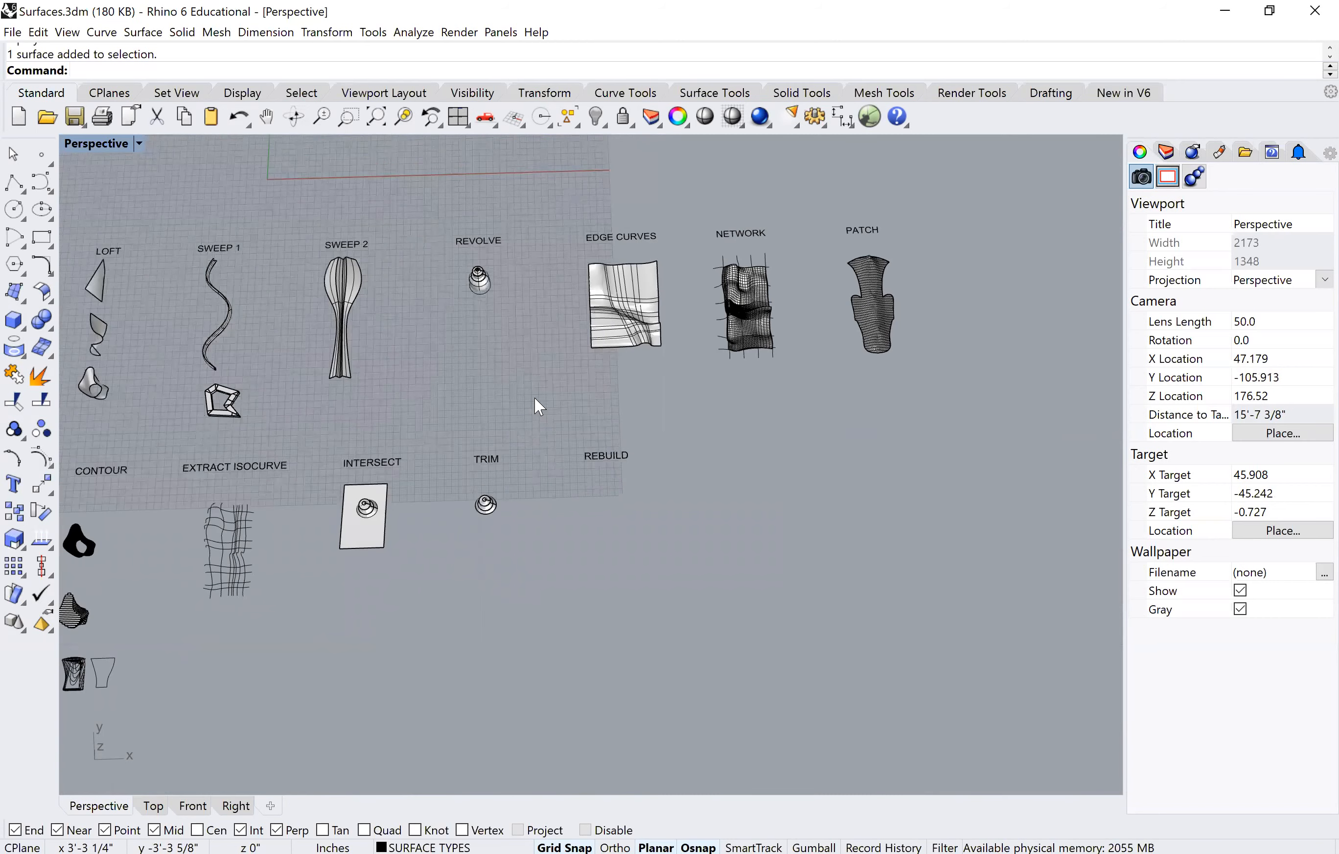
scroll(568, 250, "down", 3)
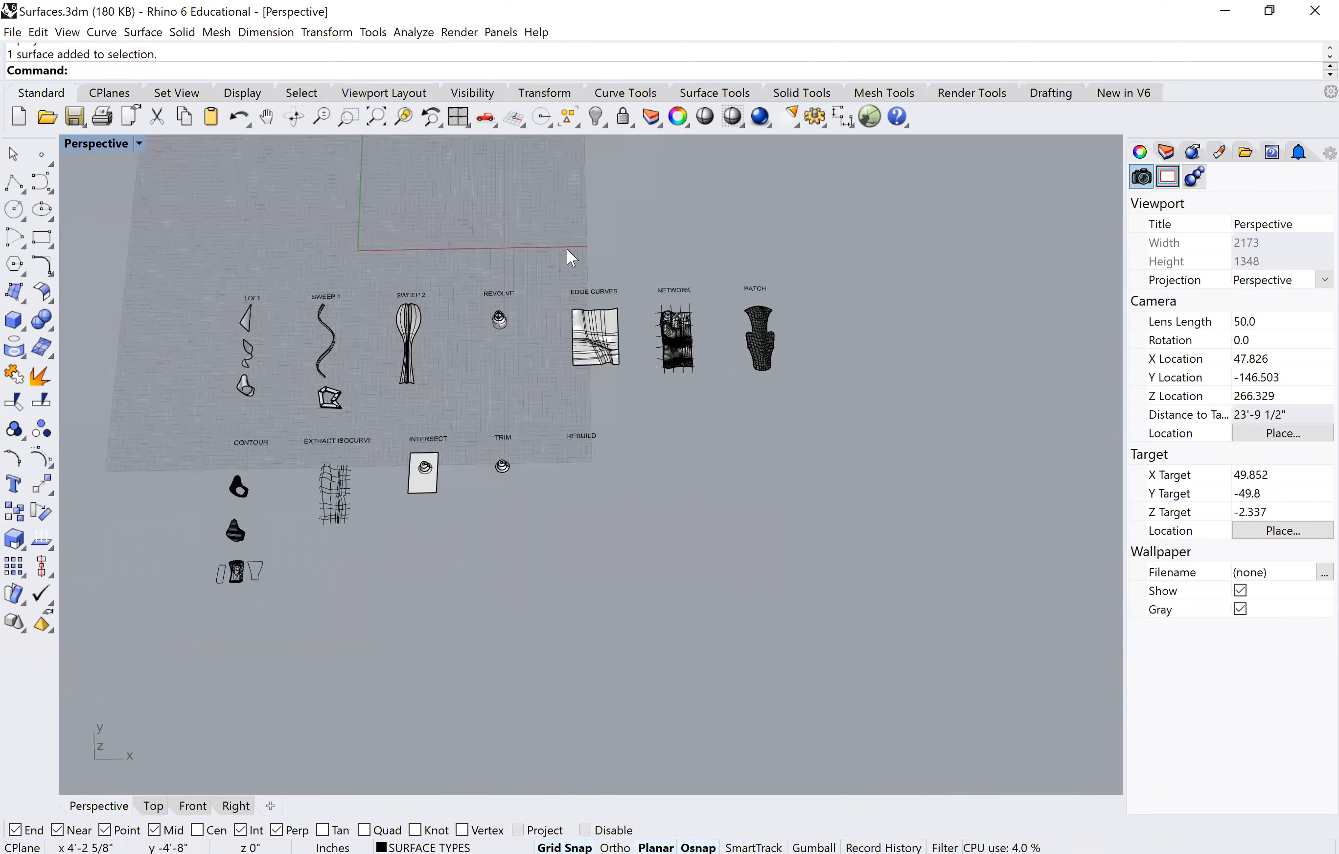
scroll(566, 247, "up", 3)
left_click(566, 247)
type("copy")
key("Return")
left_click(562, 243)
left_click(549, 506)
key("Return")
Step: Start a Rebuild of the copied surface below the REBUILD label, with U and V point counts of 50
scroll(692, 472, "up", 5)
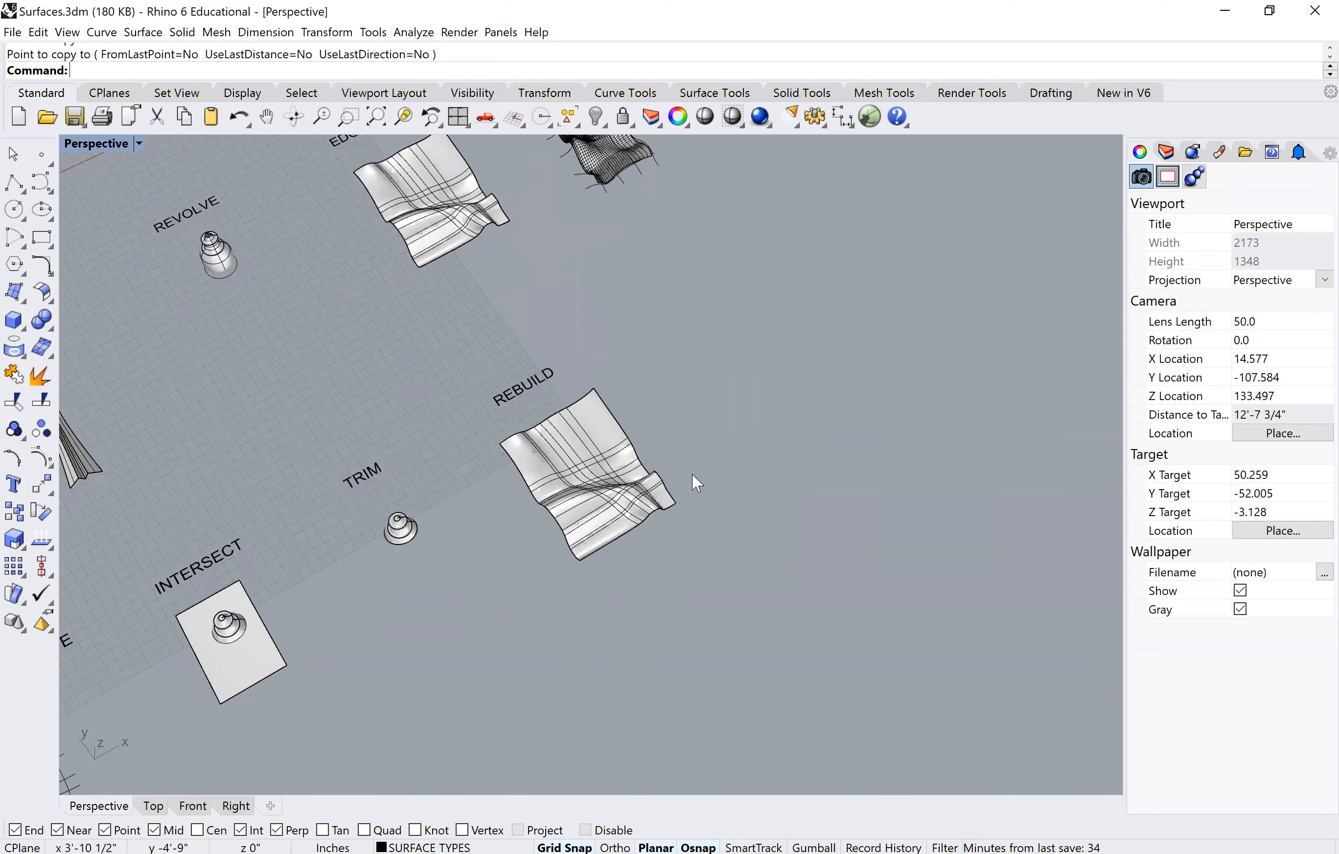
scroll(588, 467, "up", 3)
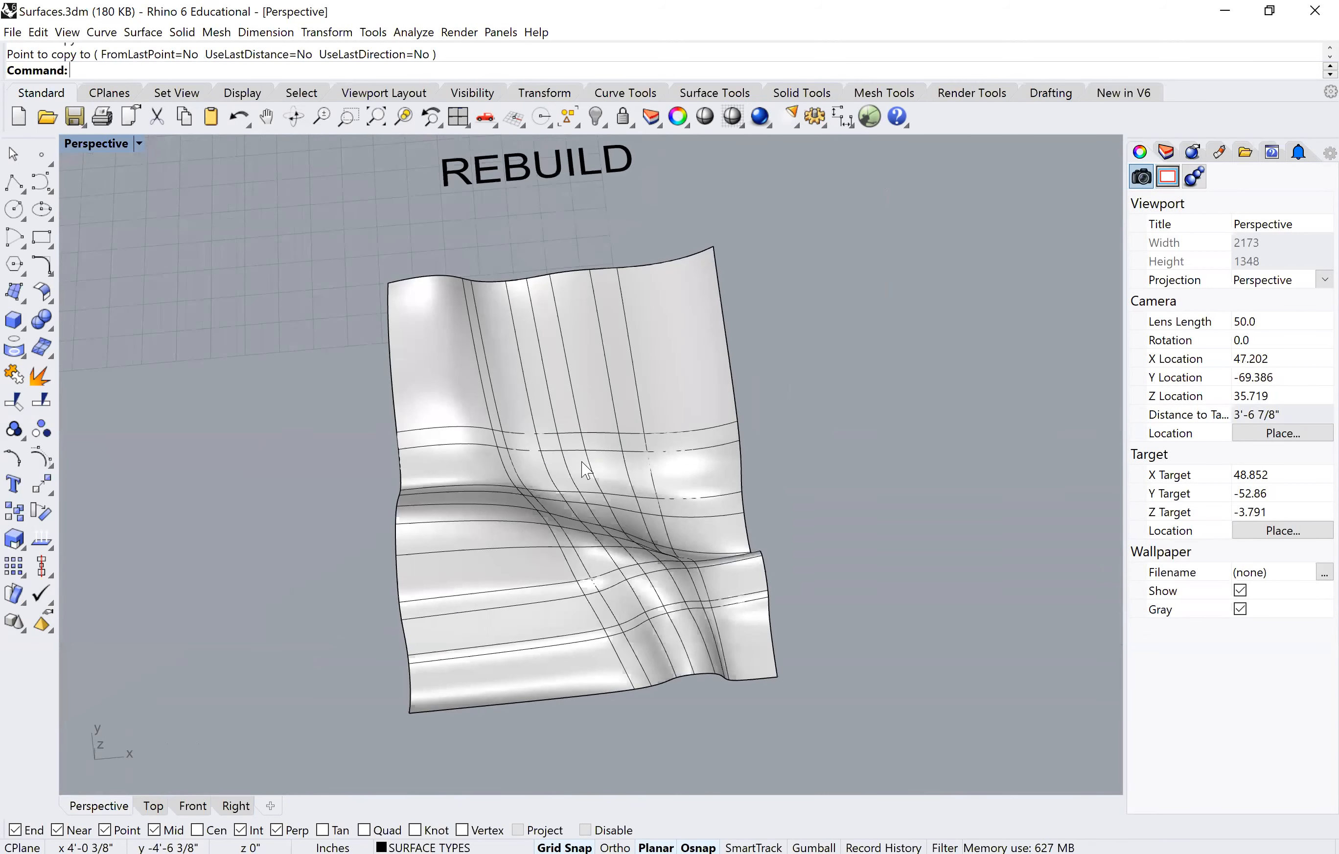
scroll(589, 470, "down", 3)
right_click_drag(526, 448, 559, 442)
left_click(559, 442)
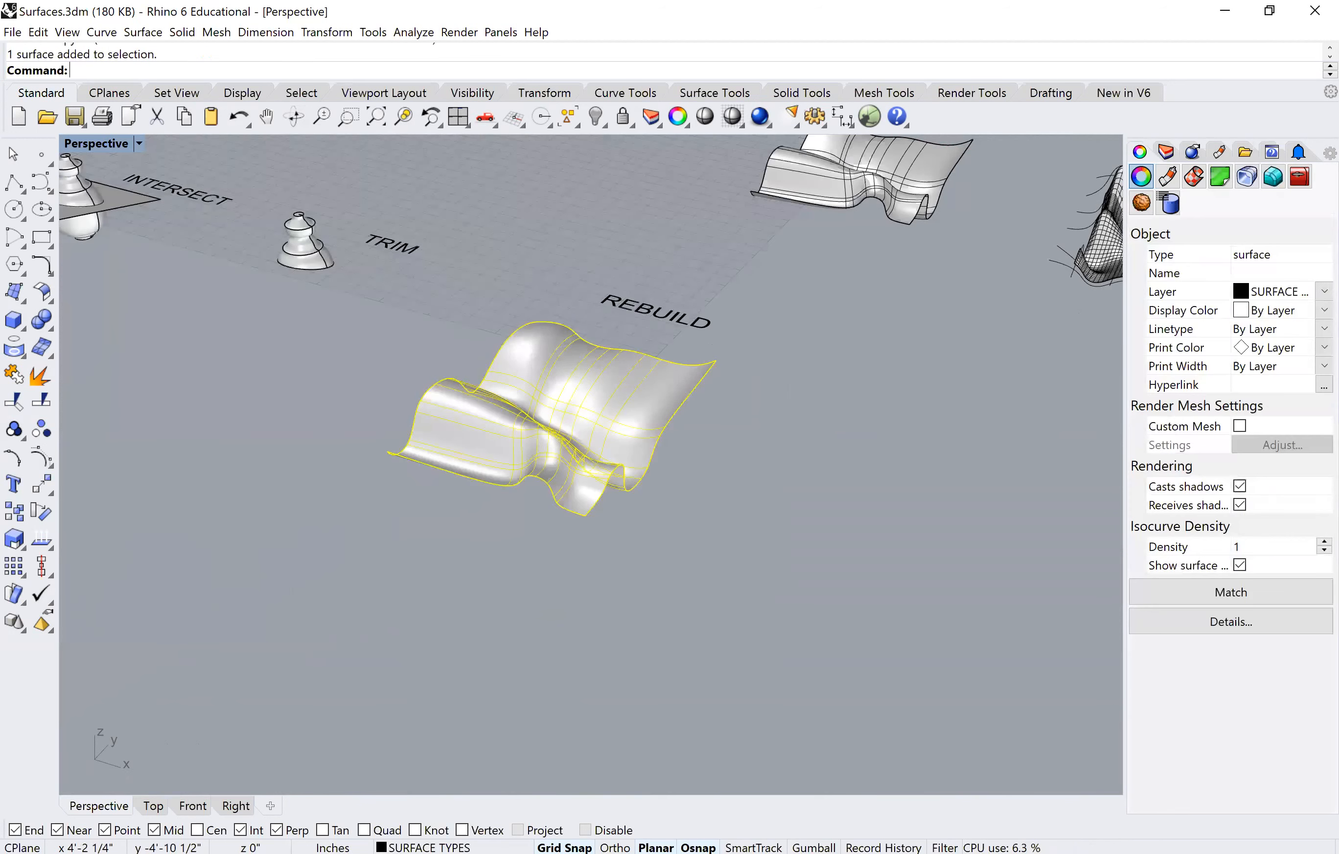
type("Rebuild")
key("Return")
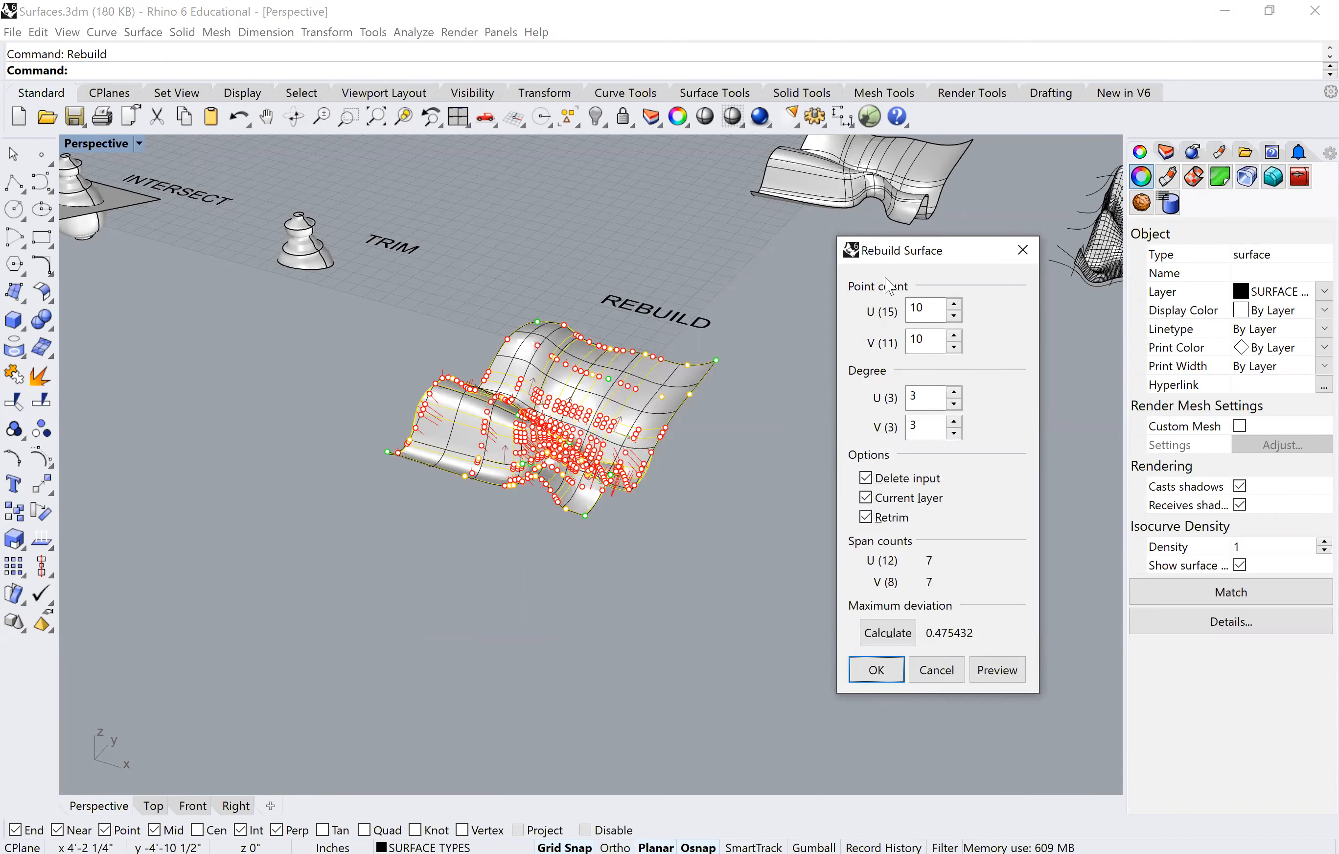
right_click_drag(816, 400, 707, 405)
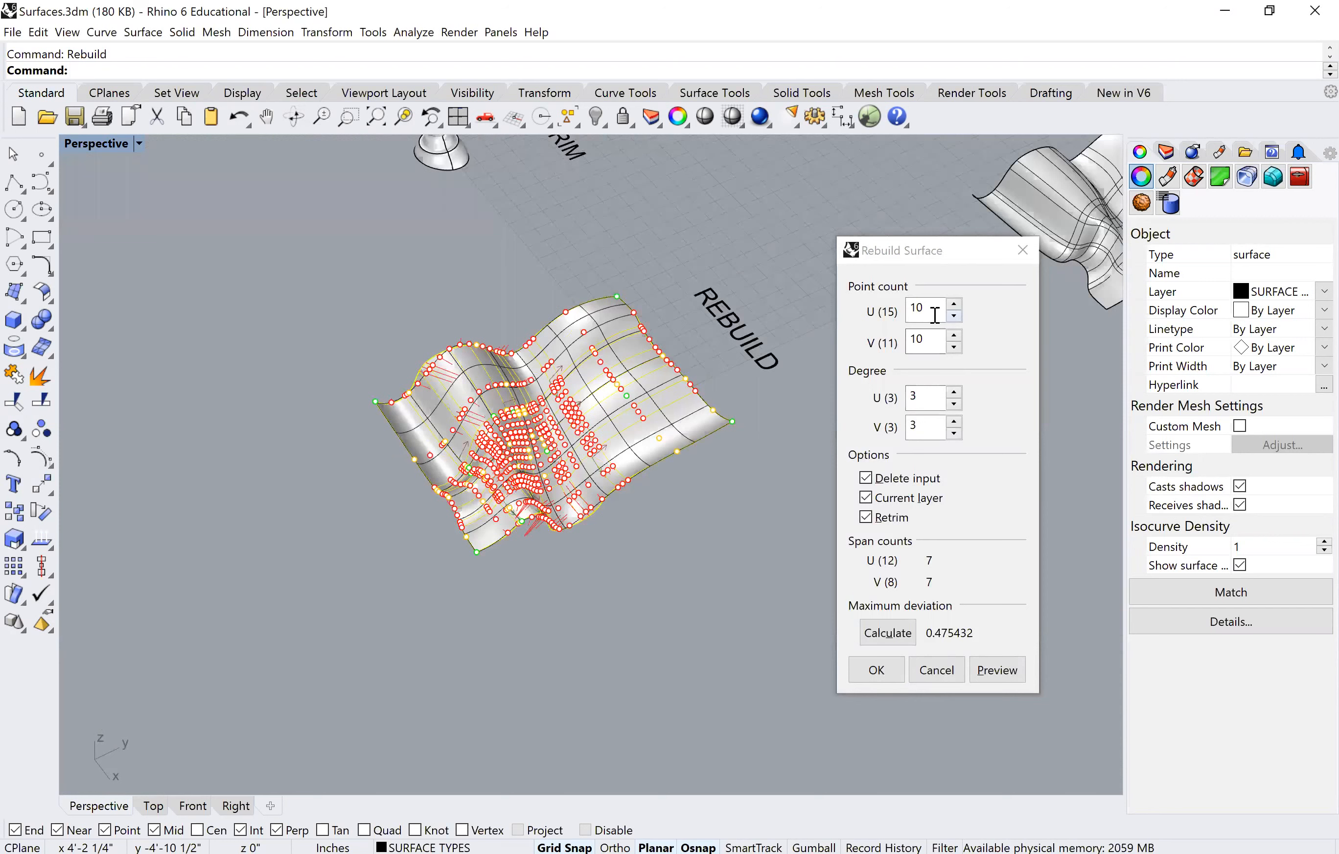
right_click_drag(582, 475, 568, 492, "shift")
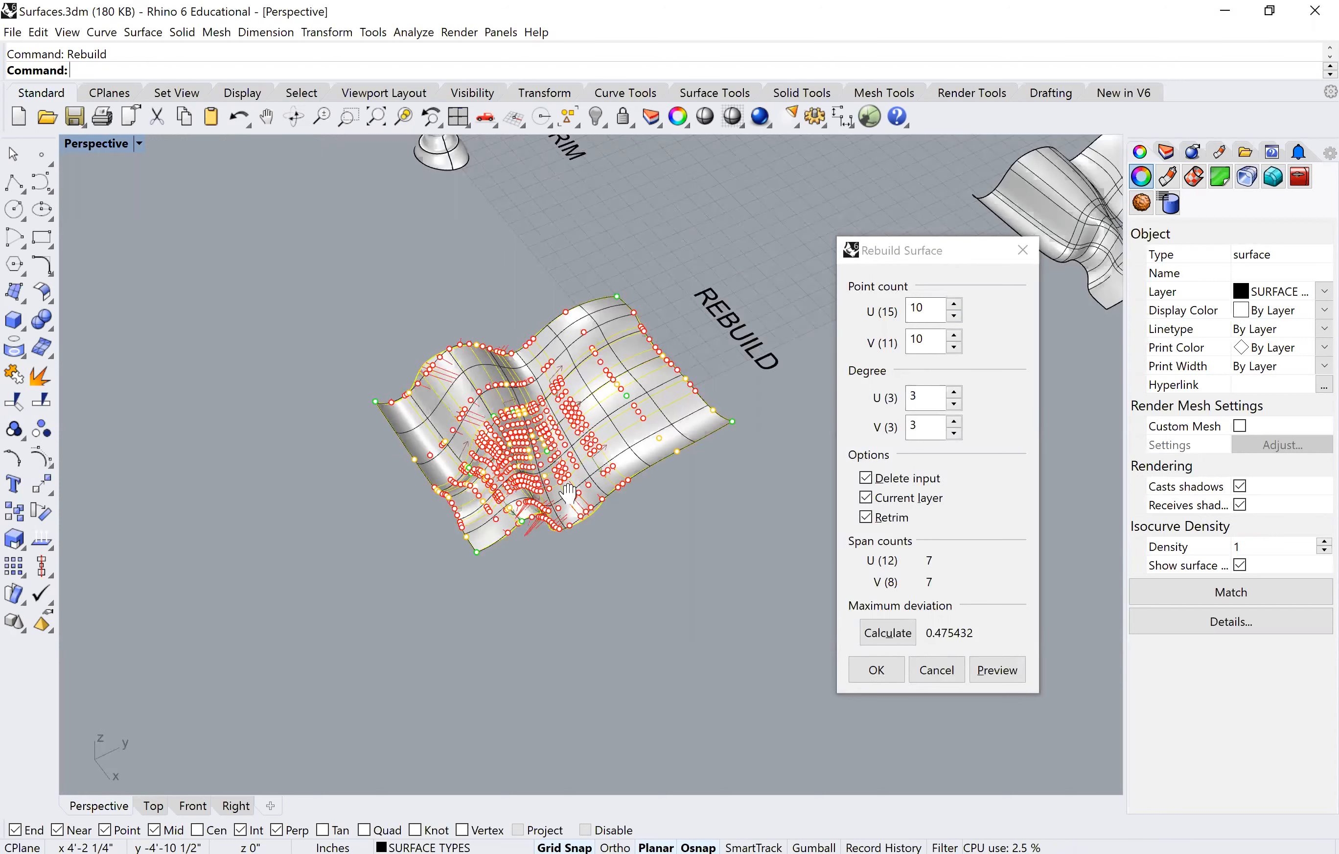
double_click(932, 313)
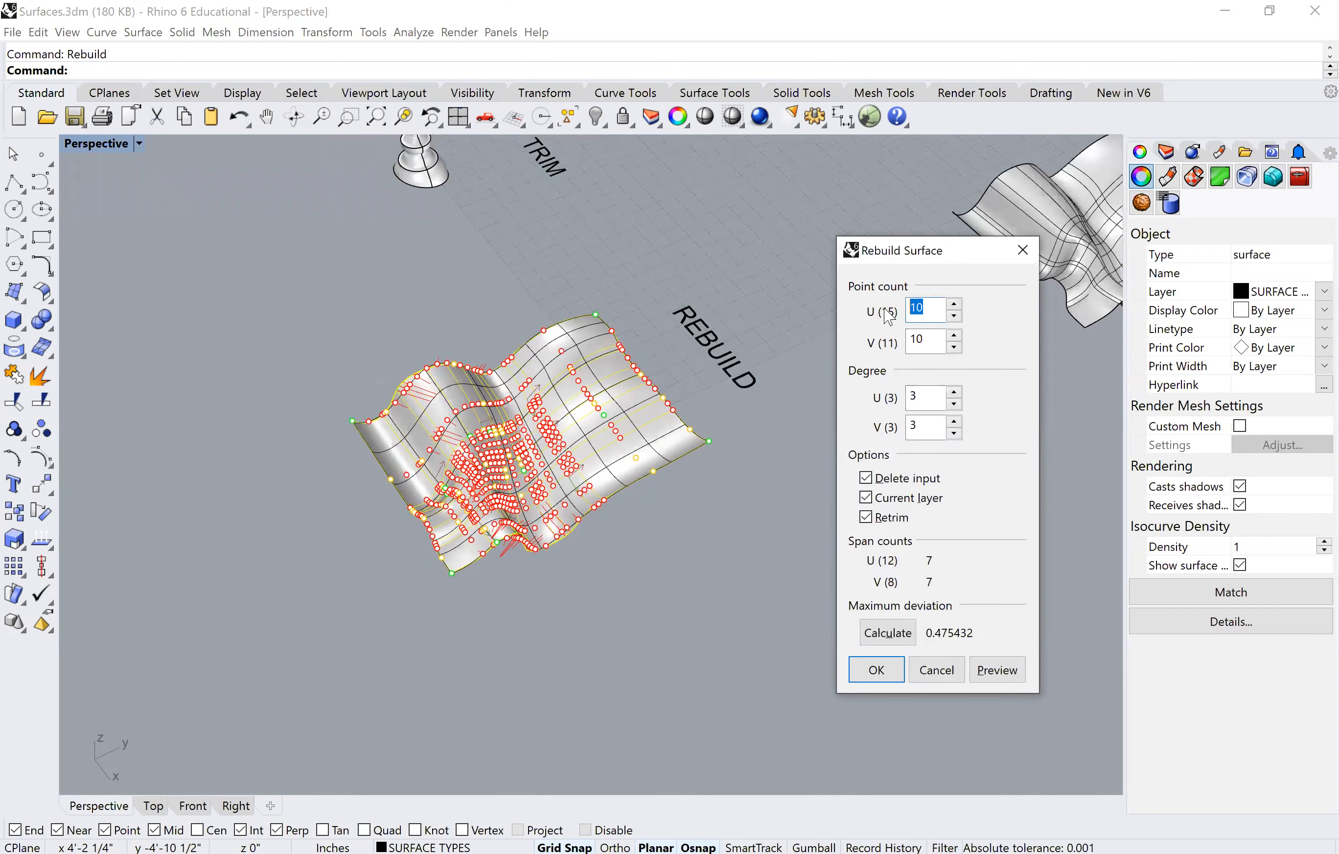
type("50")
double_click(921, 341)
type("50")
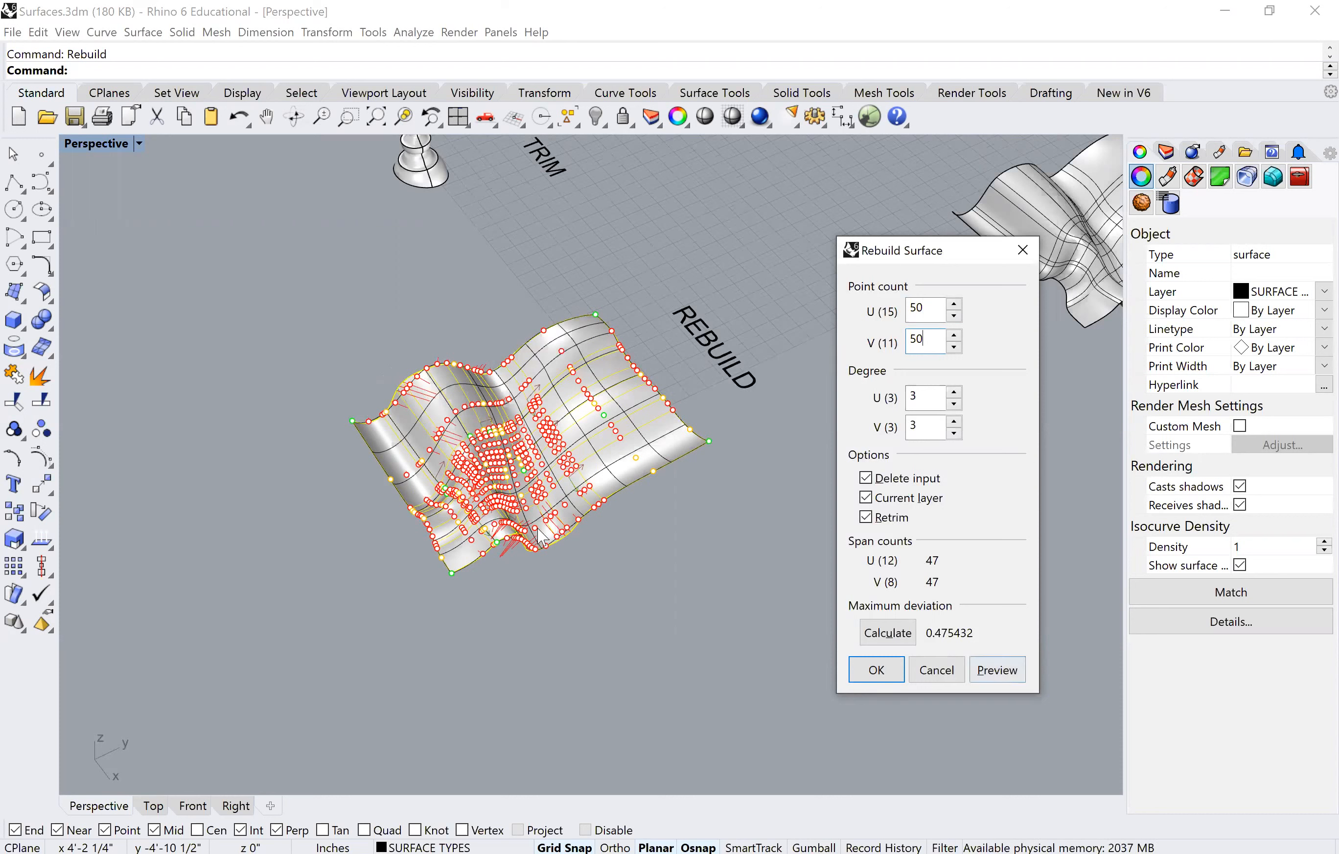
Step: Preview the rebuilt surface up close, then apply the rebuild and deselect the surface
scroll(588, 458, "up", 5)
right_click_drag(588, 458, 323, 528)
right_click_drag(529, 489, 464, 495)
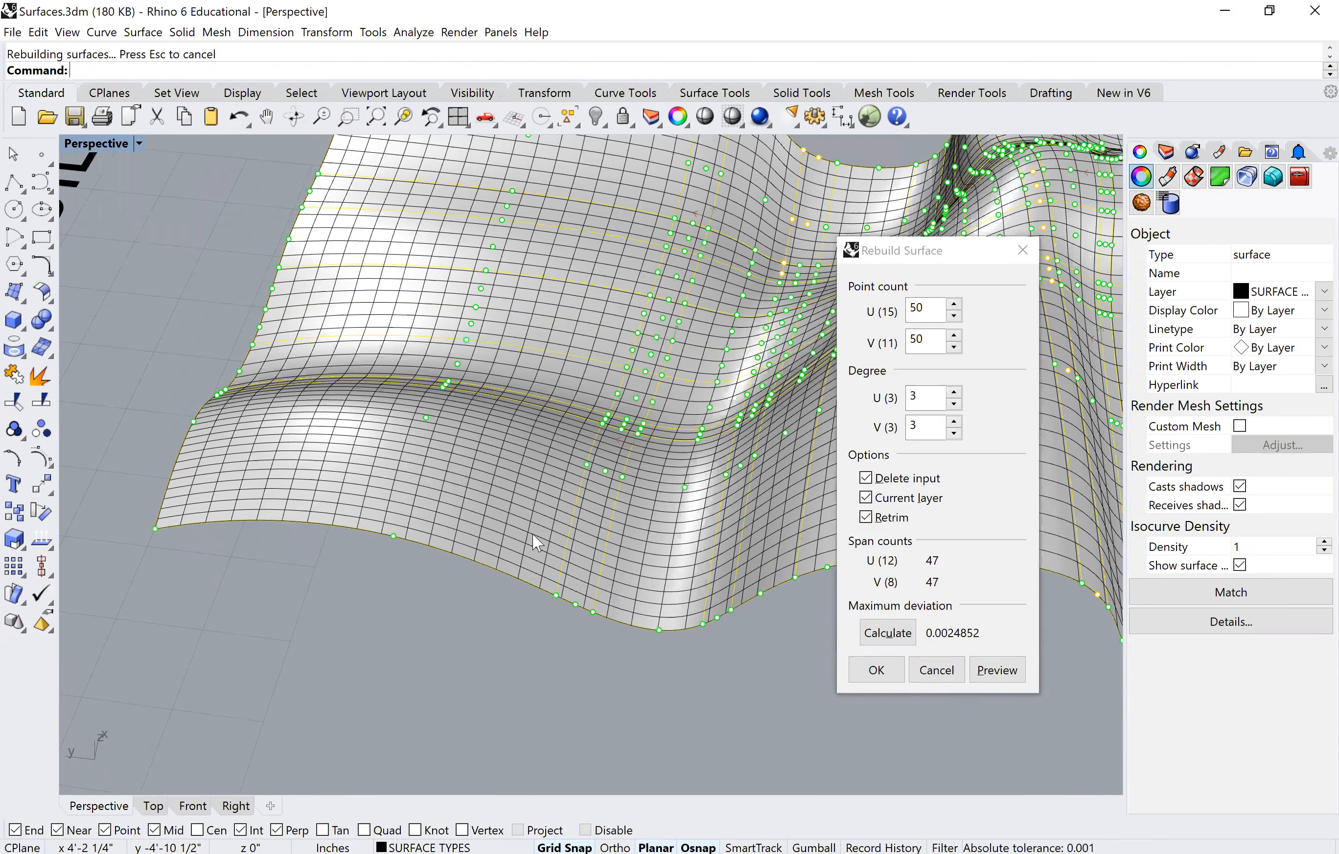
right_click_drag(554, 612, 869, 627)
left_click(888, 669)
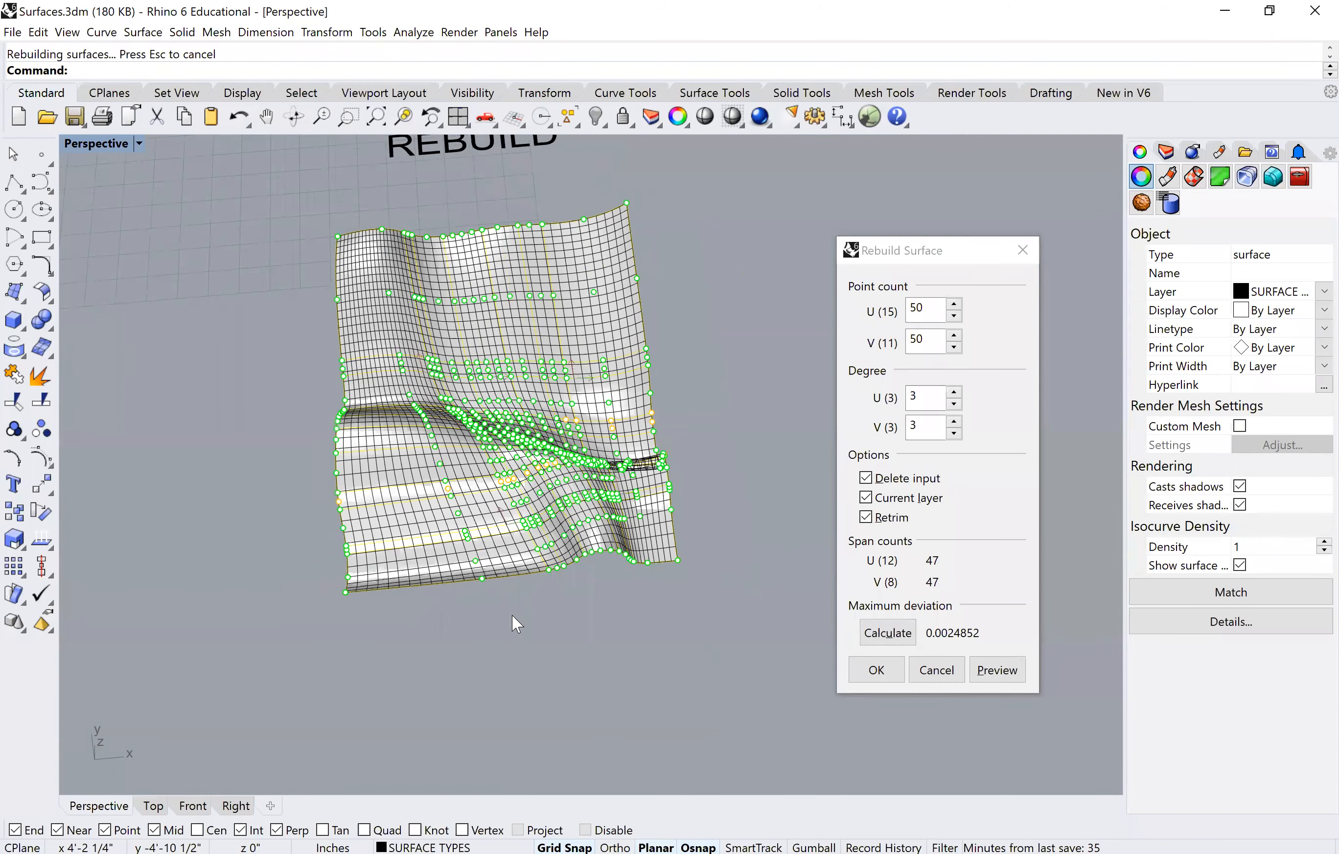
key("Escape")
Step: Examine the rebuilt surface's isocurve grid from several angles and compare it with the EDGE CURVES original
right_click_drag(478, 514, 571, 699)
scroll(519, 632, "down", 5)
right_click_drag(428, 594, 514, 589)
right_click_drag(541, 639, 581, 368)
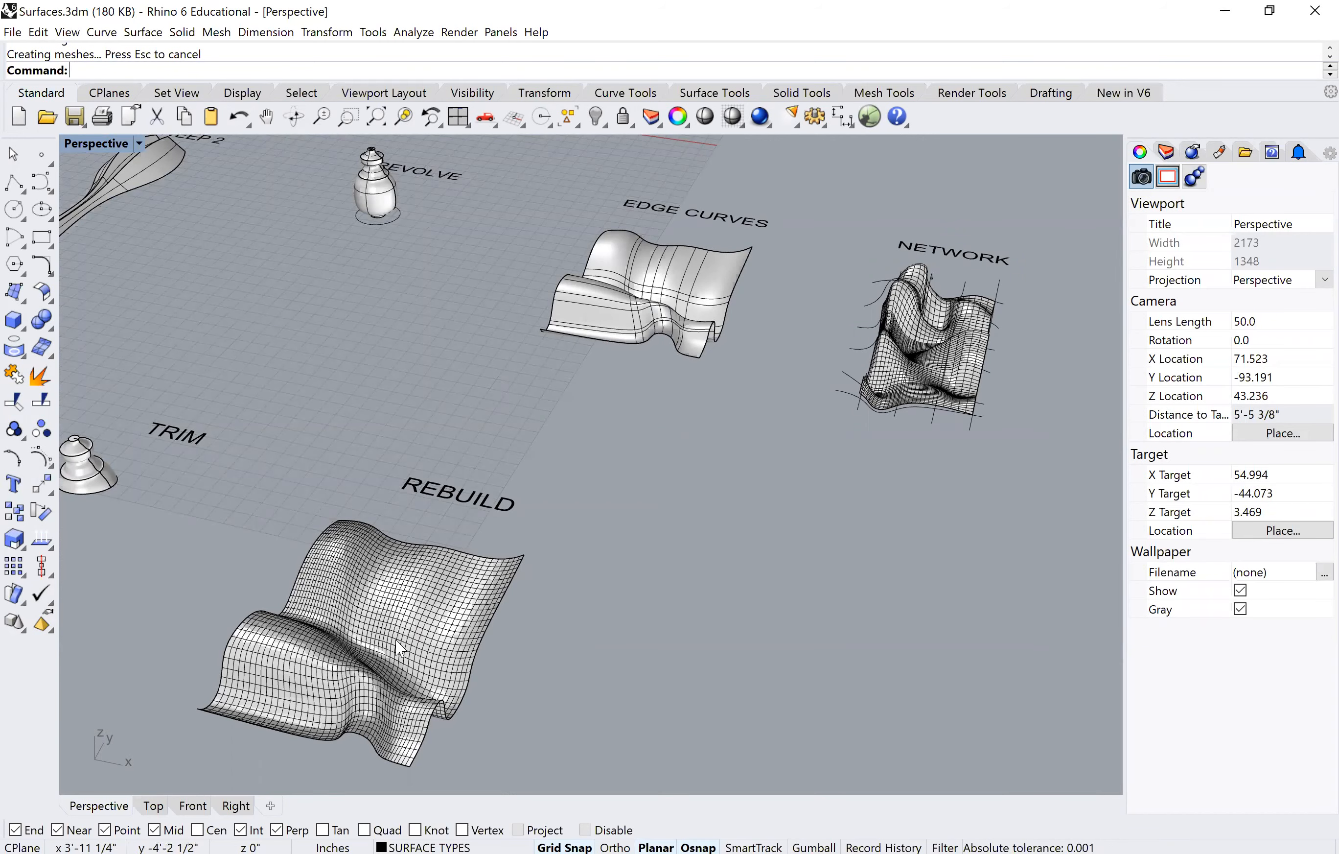
scroll(505, 573, "down", 4)
right_click_drag(504, 573, 625, 664)
right_click_drag(507, 663, 597, 522, "shift")
Step: Copy the rebuilt surface about 1 foot along the X direction so it sits beside the first one
scroll(518, 523, "up", 2)
left_click(518, 523)
type("copy")
key("Return")
left_click(450, 624)
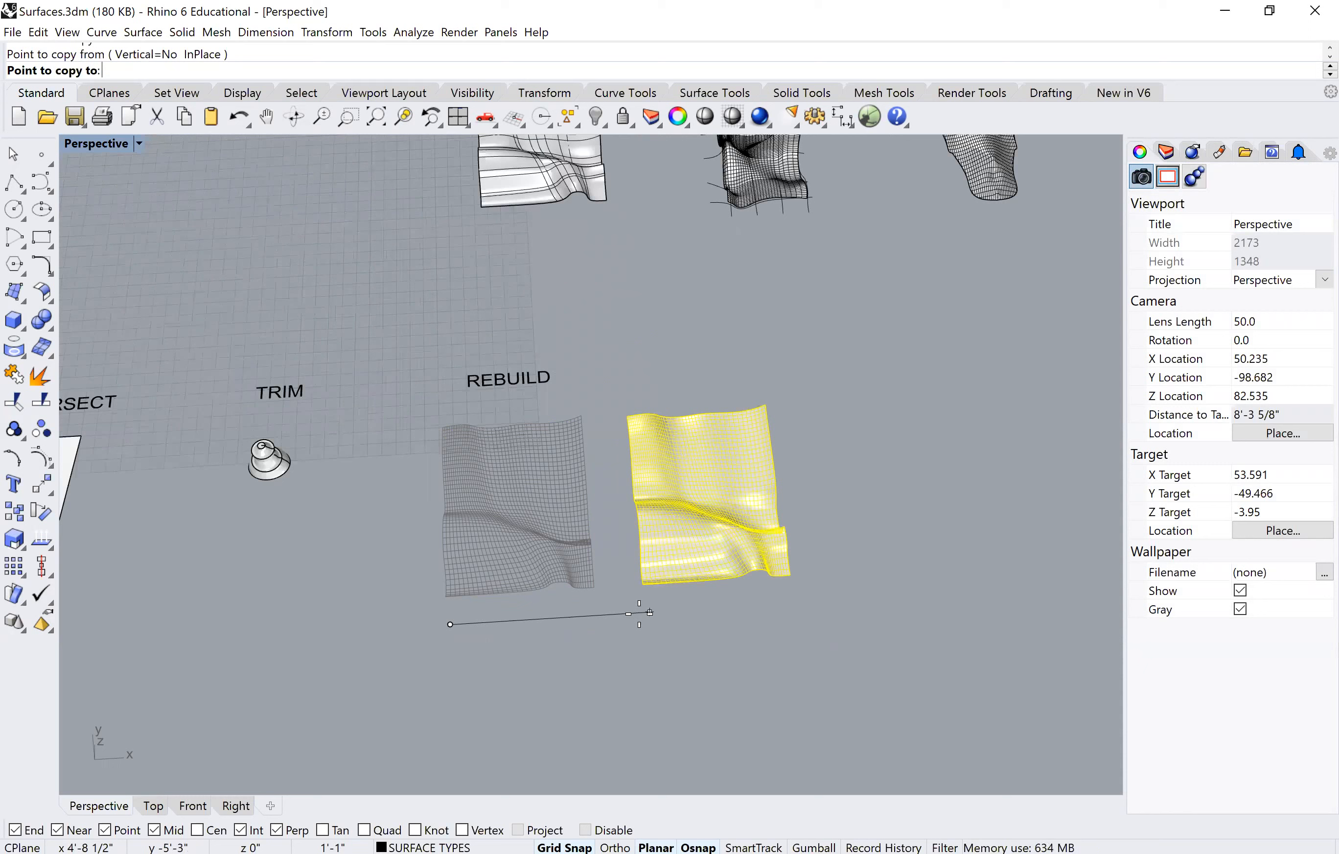
left_click(638, 616)
key("Return")
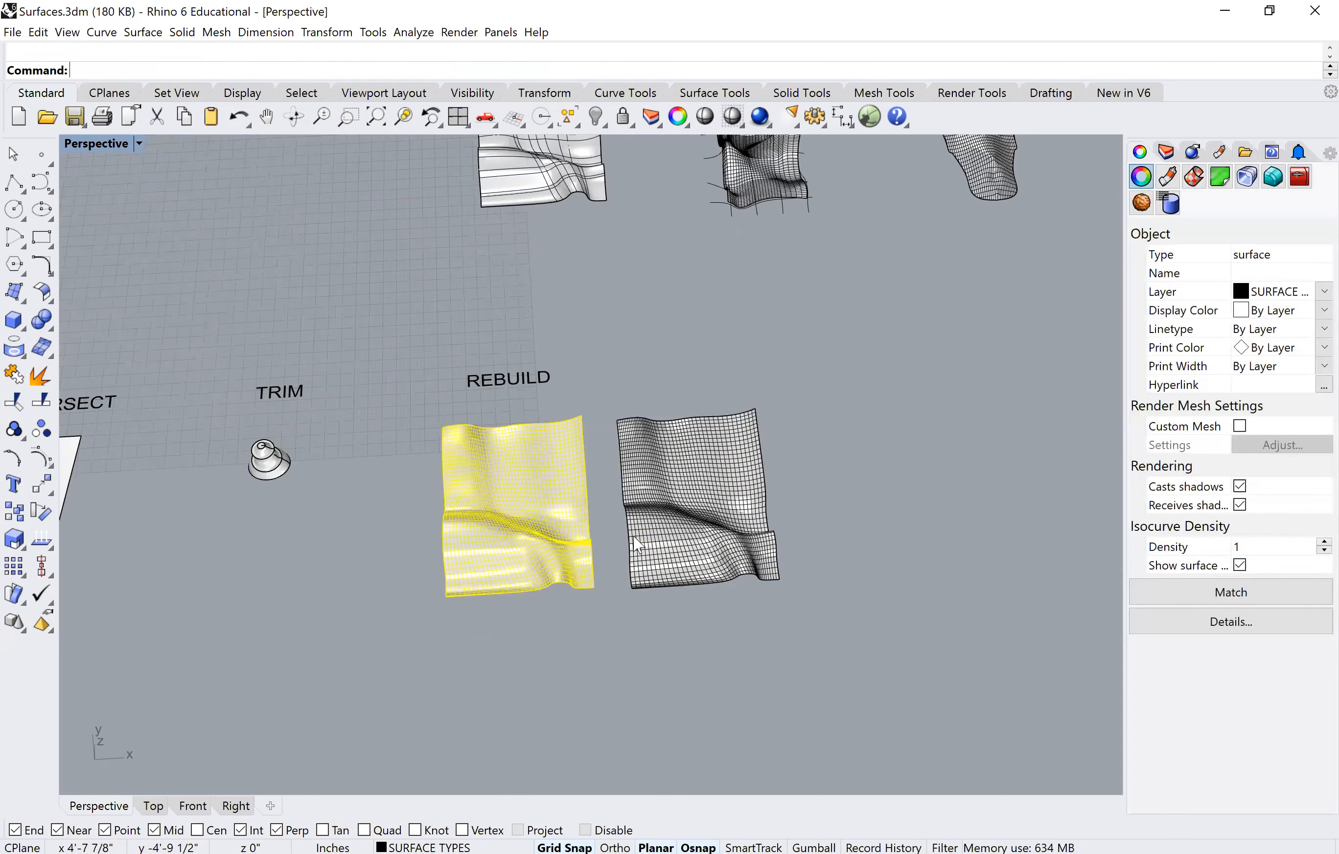
Step: Rebuild the new copy with the U degree at 1 and the V degree at 2, keeping 50 points each way
left_click(636, 543)
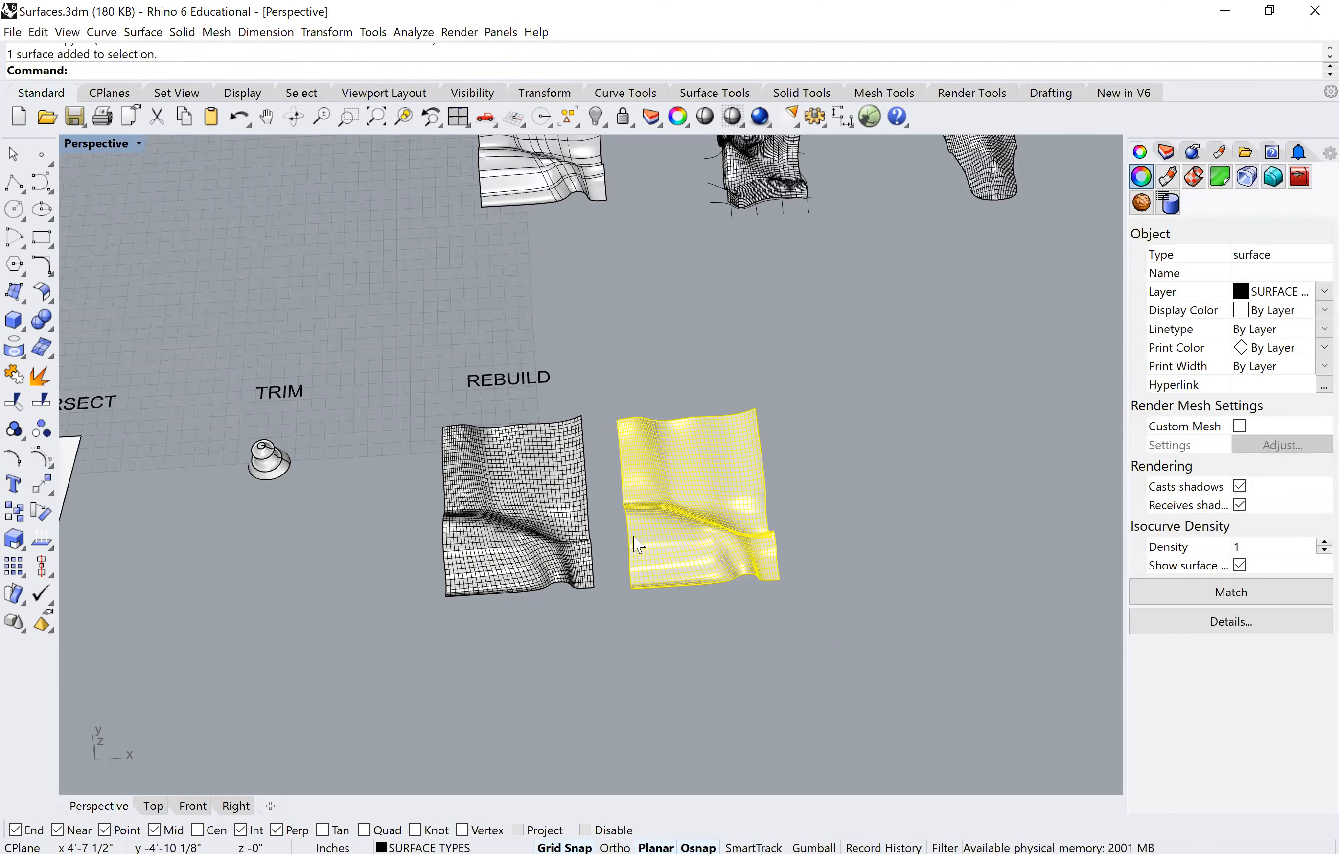
type("Re")
key("Return")
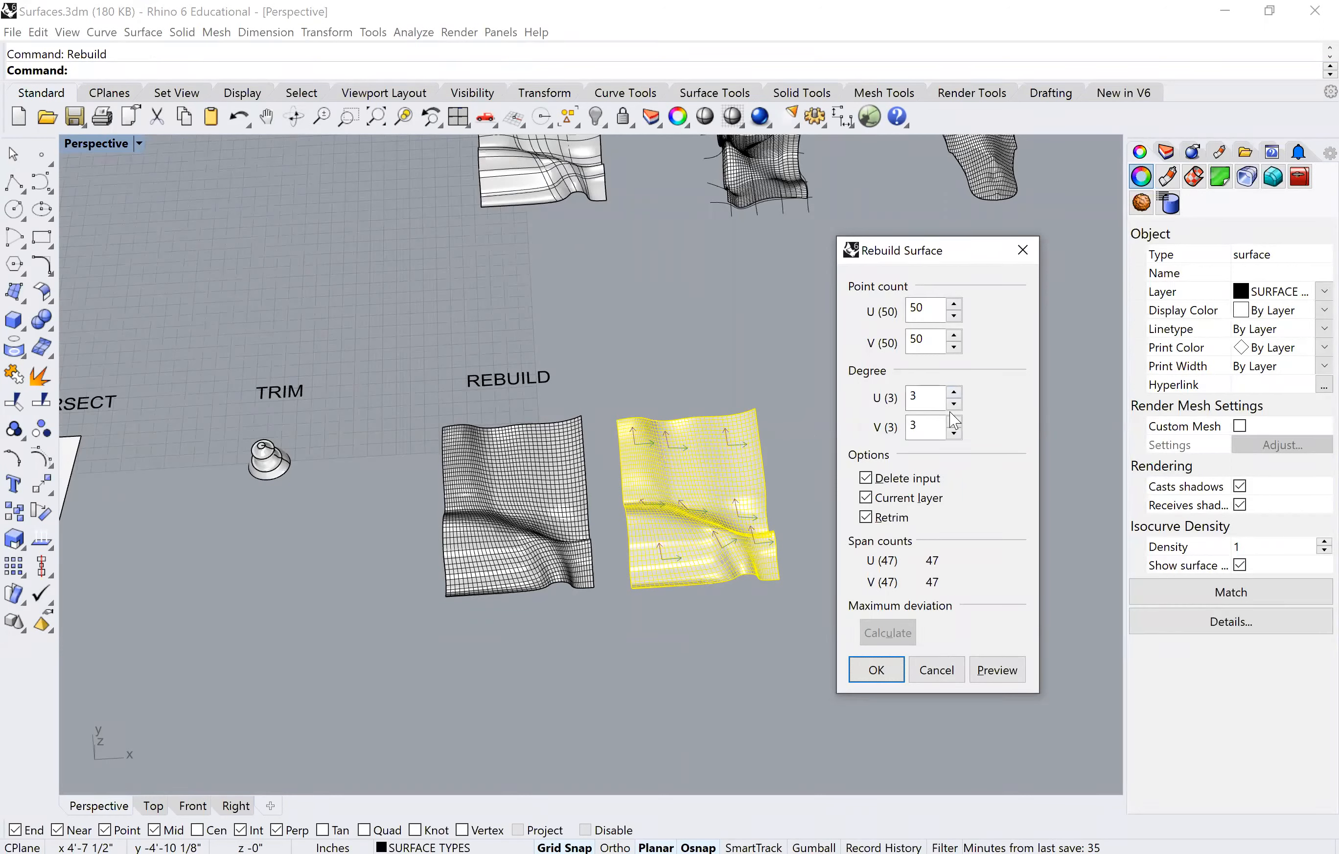
left_click(955, 404)
left_click(954, 403)
left_click(960, 432)
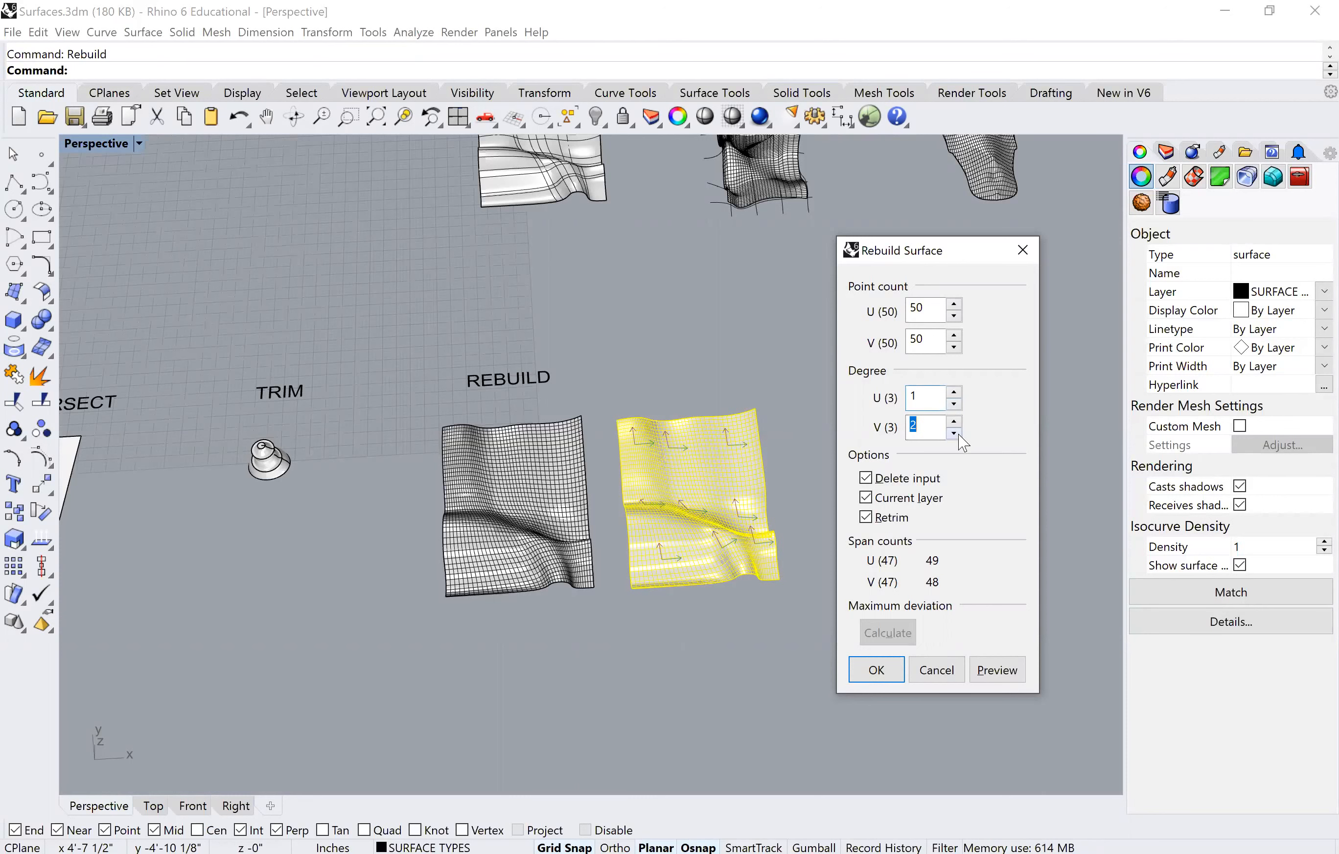
left_click(886, 672)
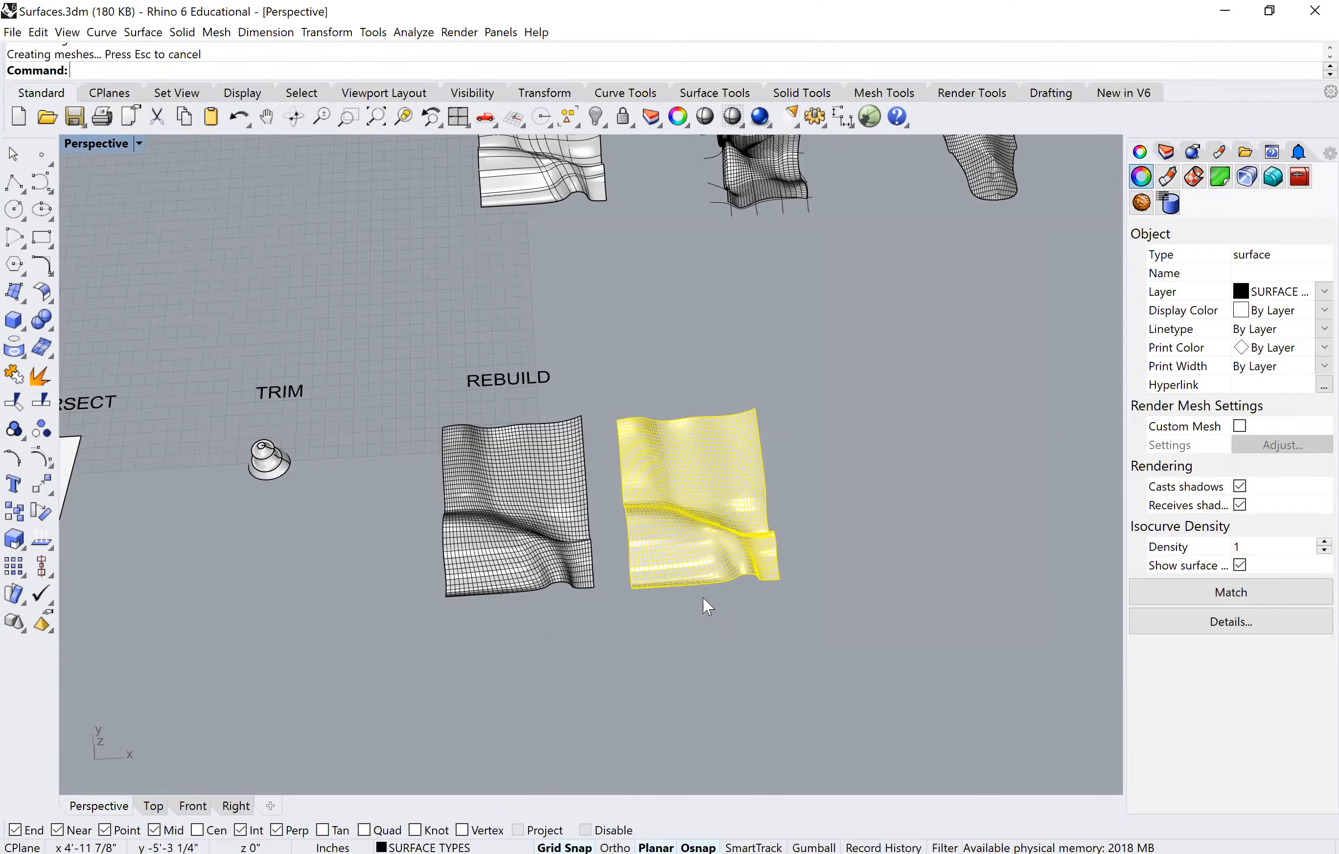
Step: Compare the faceting of the copy rebuilt with U degree 1 against the smooth first rebuilt surface, up close and from several angles
right_click_drag(625, 509, 368, 427)
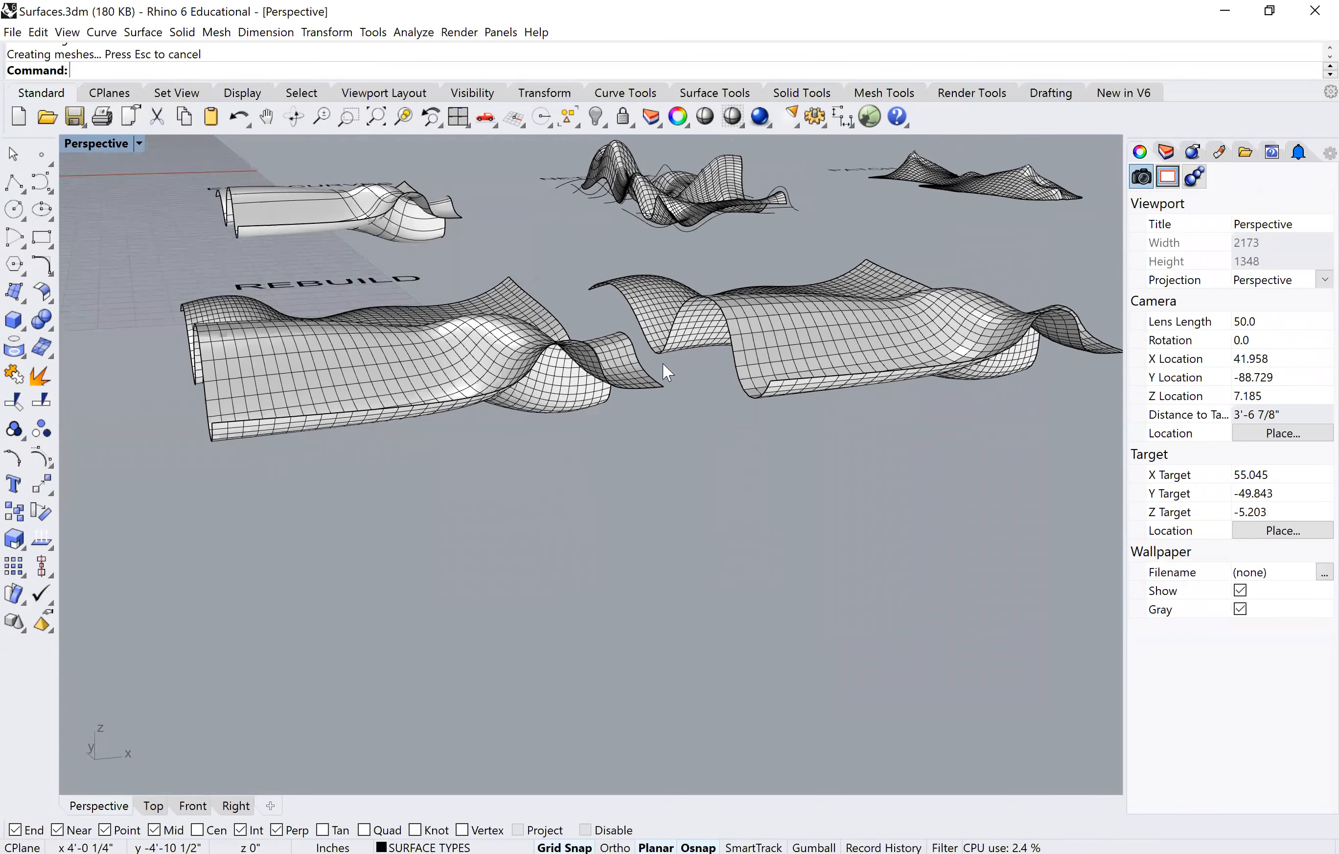
scroll(662, 361, "up", 3)
scroll(591, 388, "up", 2)
scroll(597, 366, "up", 3)
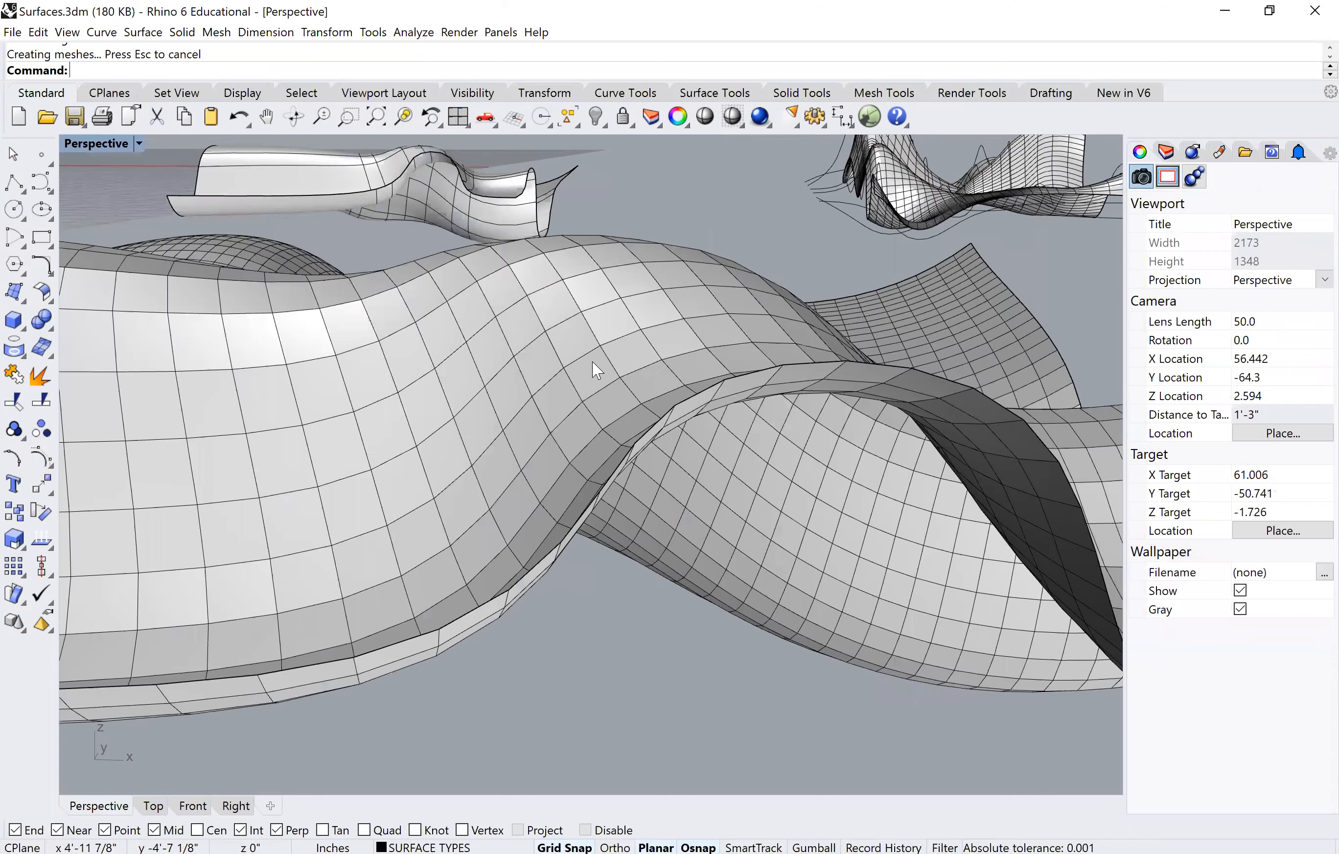
right_click_drag(508, 373, 592, 359)
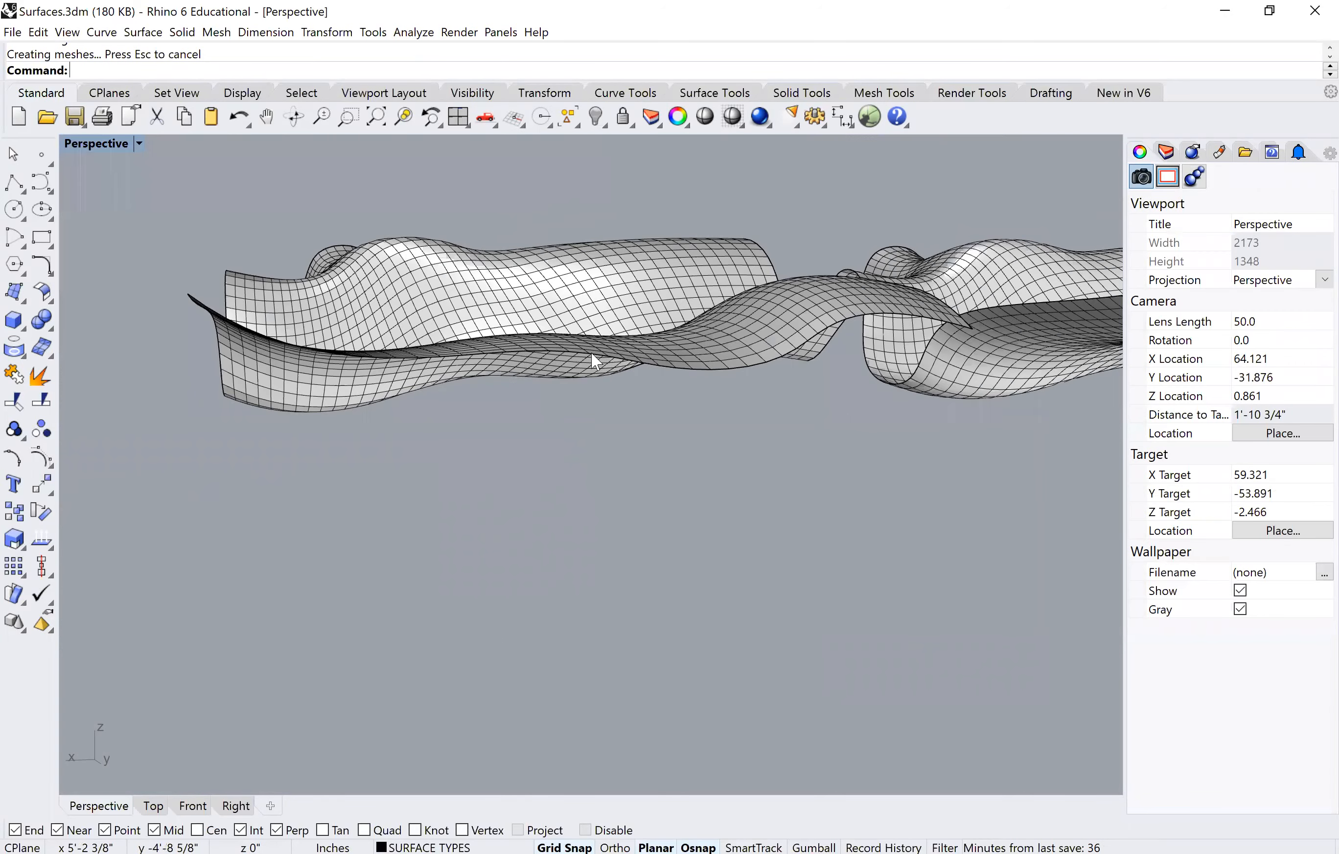
left_click(543, 391)
right_click_drag(517, 404, 734, 396)
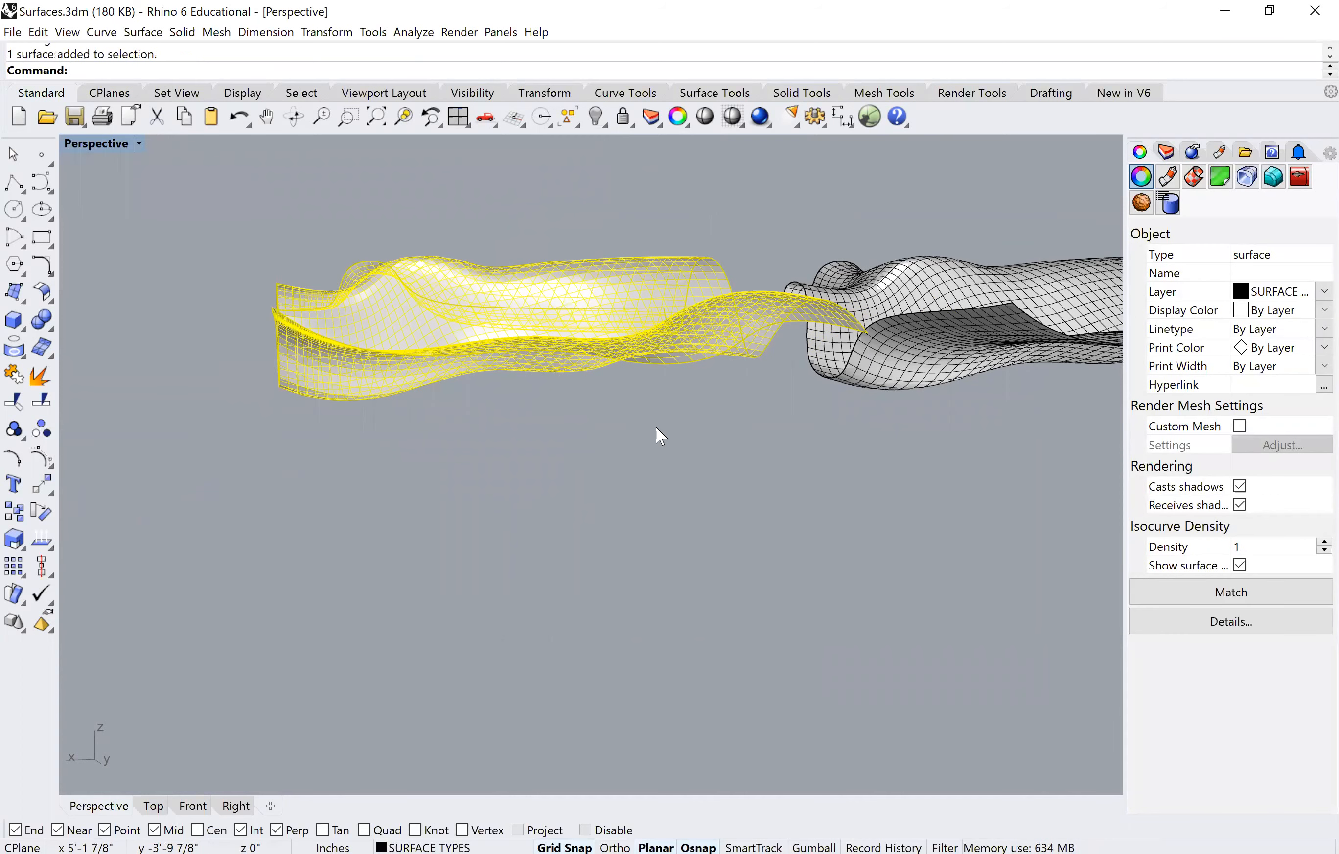
right_click_drag(659, 436, 597, 457)
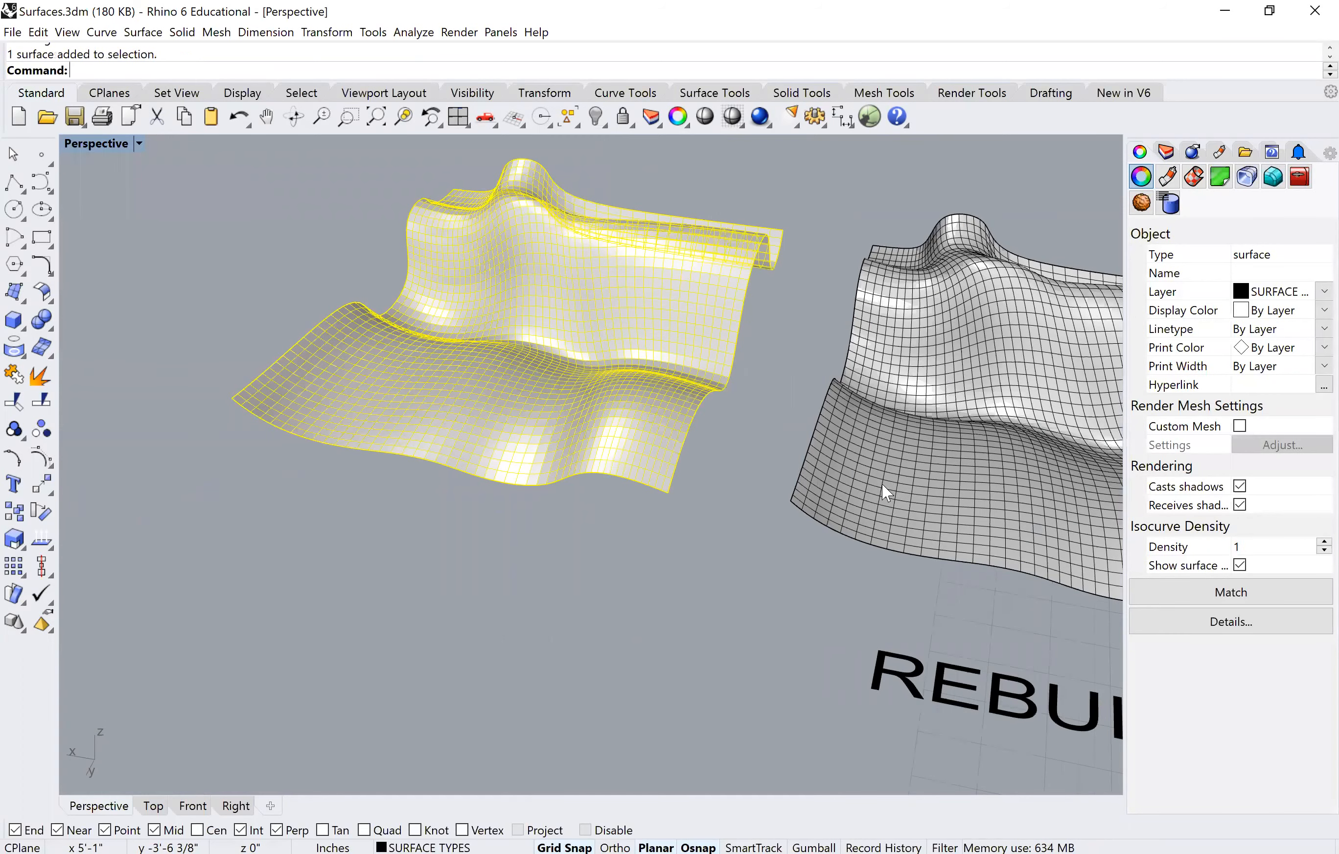
right_click_drag(885, 487, 622, 484)
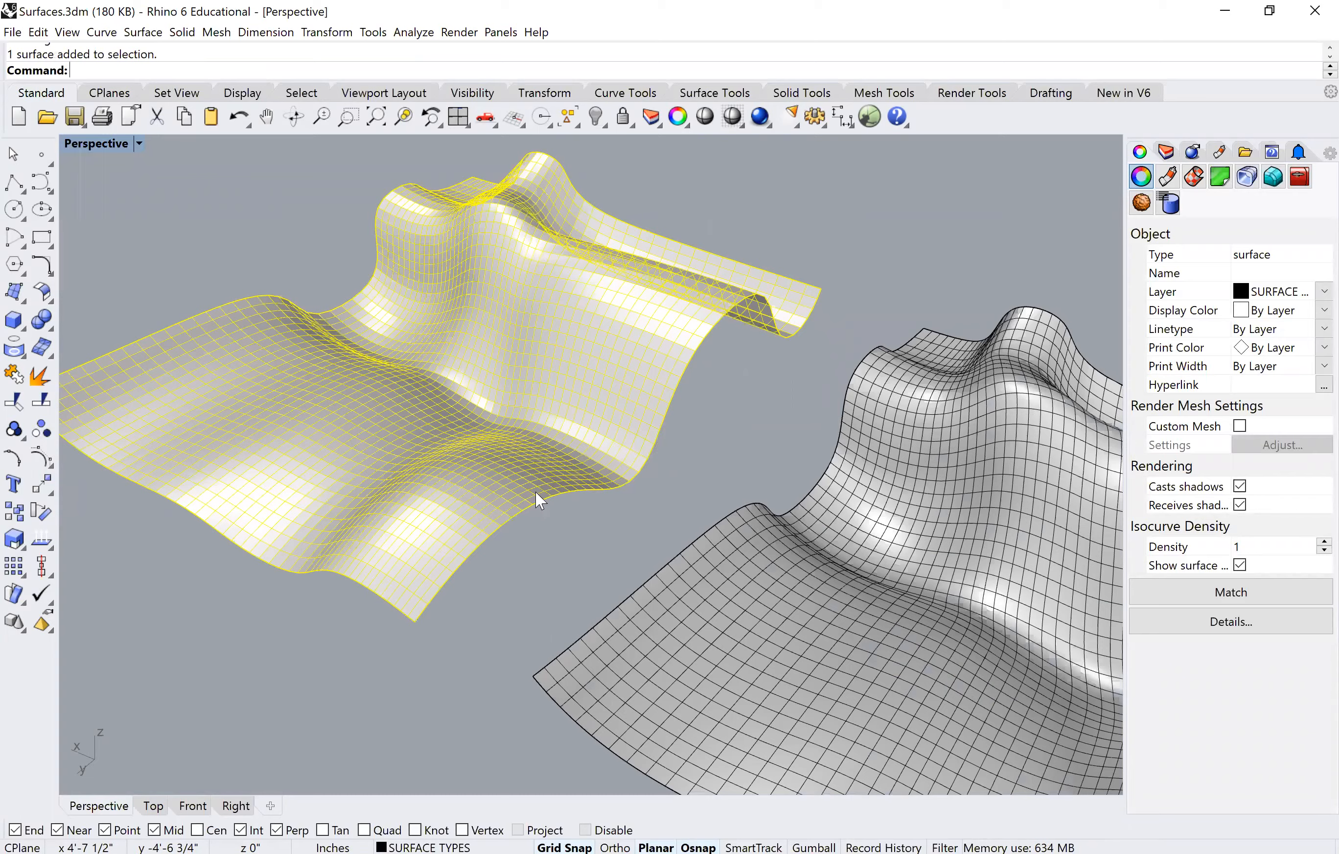
scroll(707, 456, "up", 5)
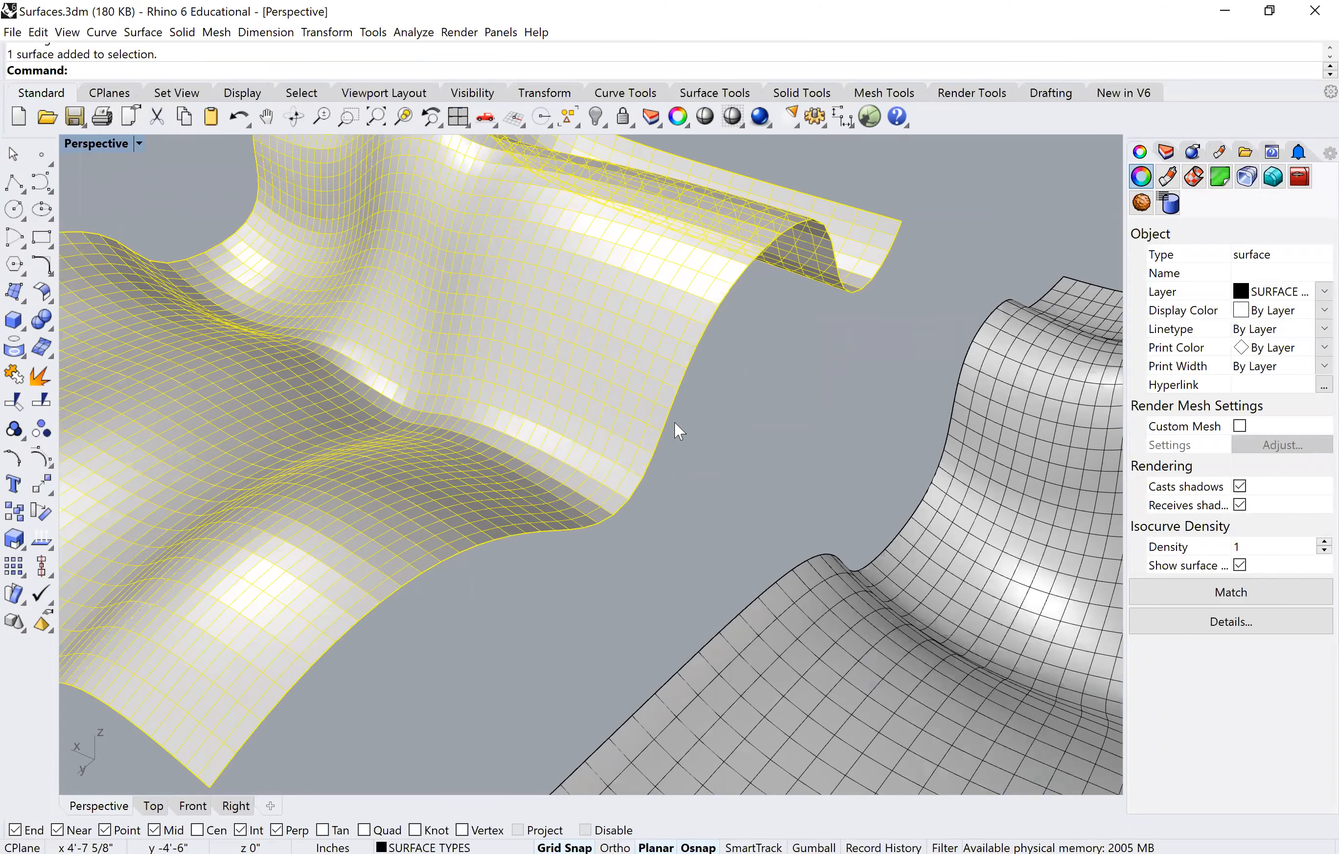
scroll(681, 431, "up", 5)
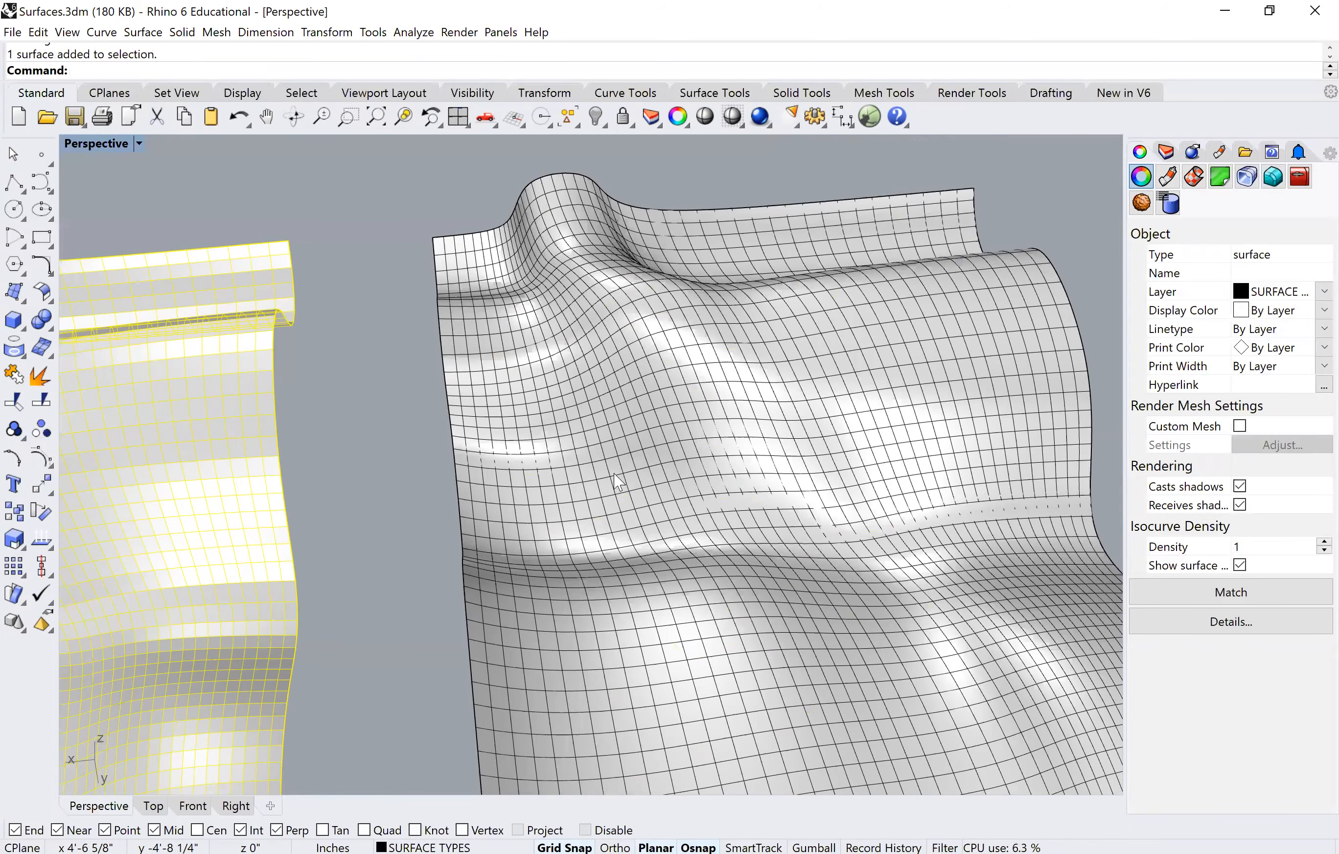
scroll(579, 433, "down", 5)
scroll(576, 445, "down", 5)
right_click_drag(577, 445, 563, 483)
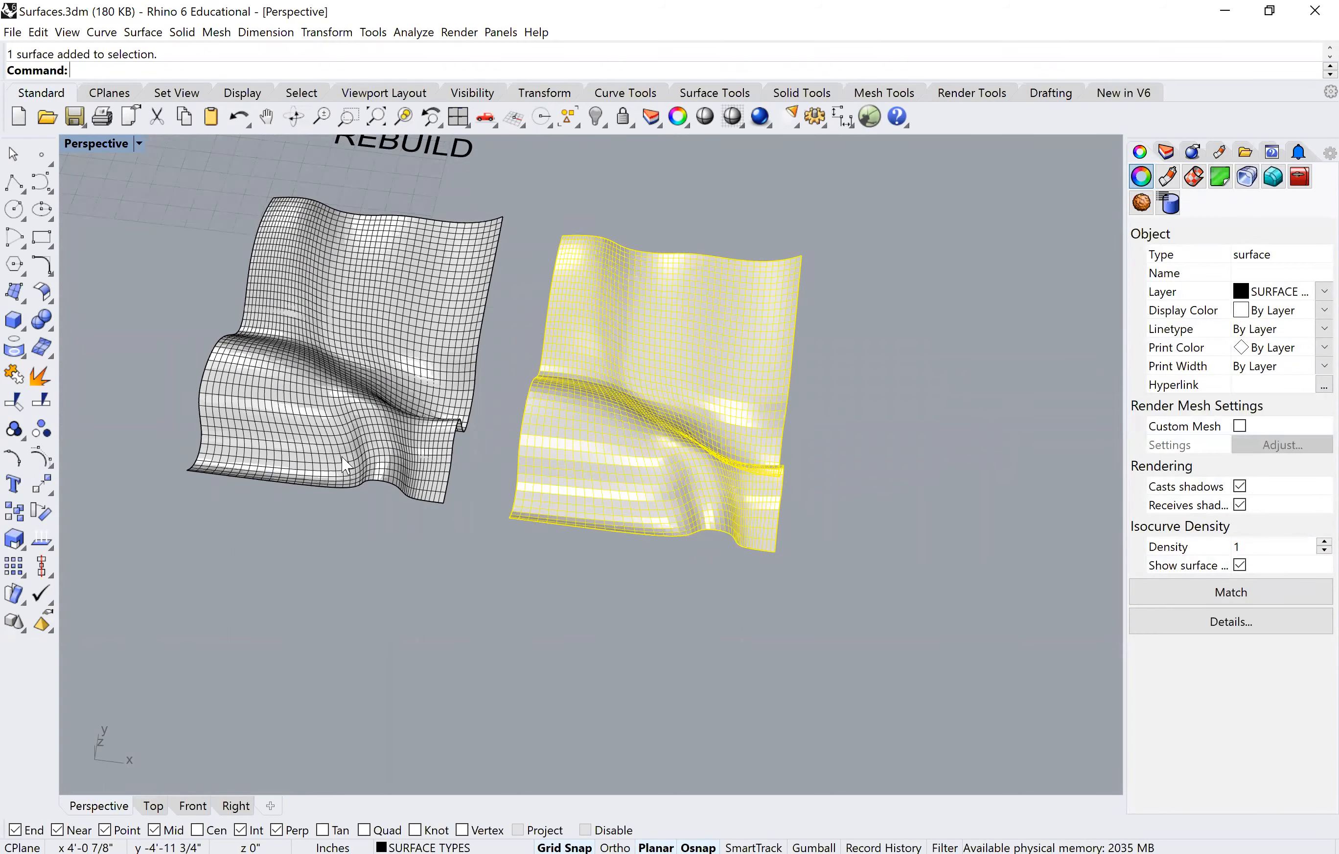
Step: Clear the selection and view both rebuilt surfaces alongside the EDGE CURVES original from above and from a low angle
key("Home")
key("Home")
key("Home")
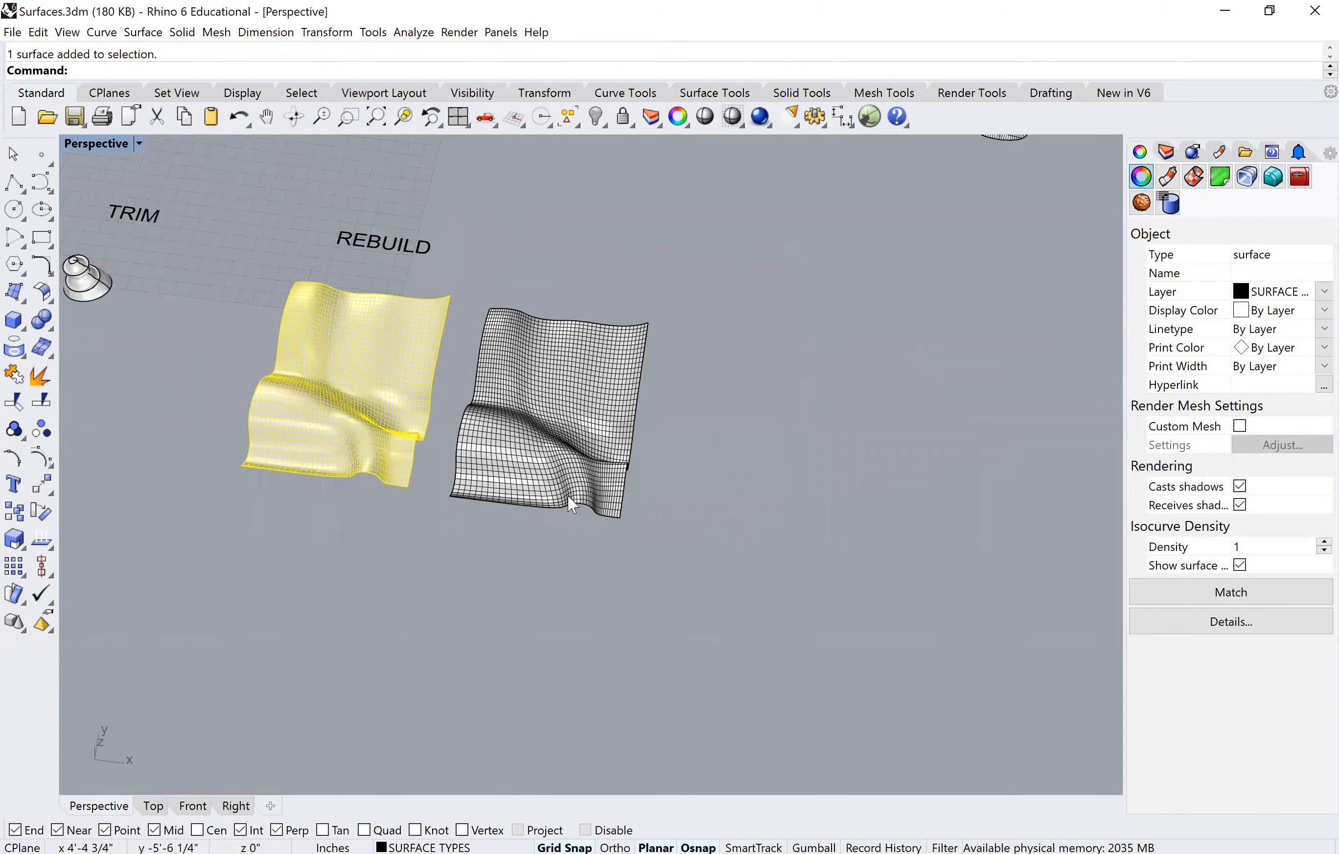
key("Escape")
key("Home")
key("Home")
key("Home")
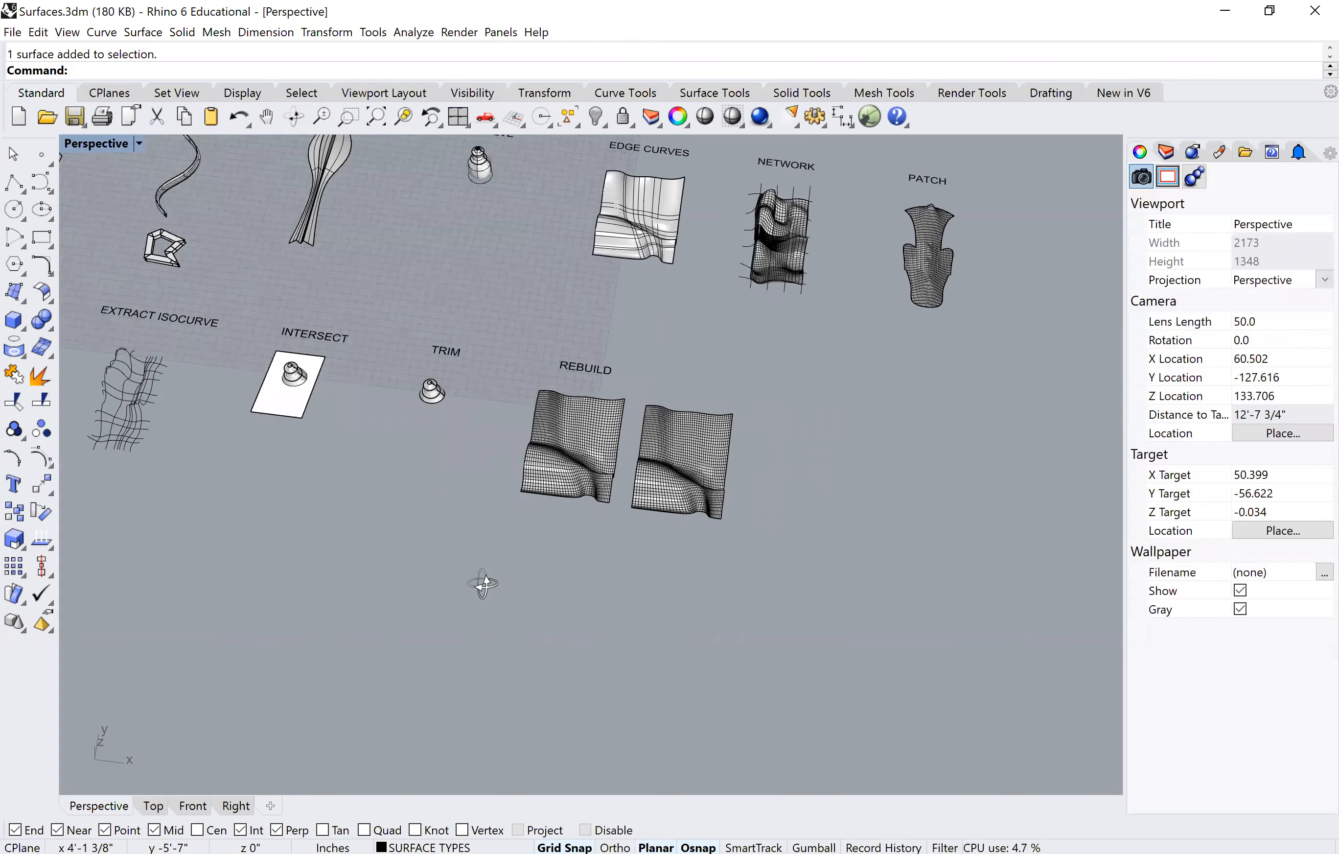
key("Home")
key("Home")
key("Home")
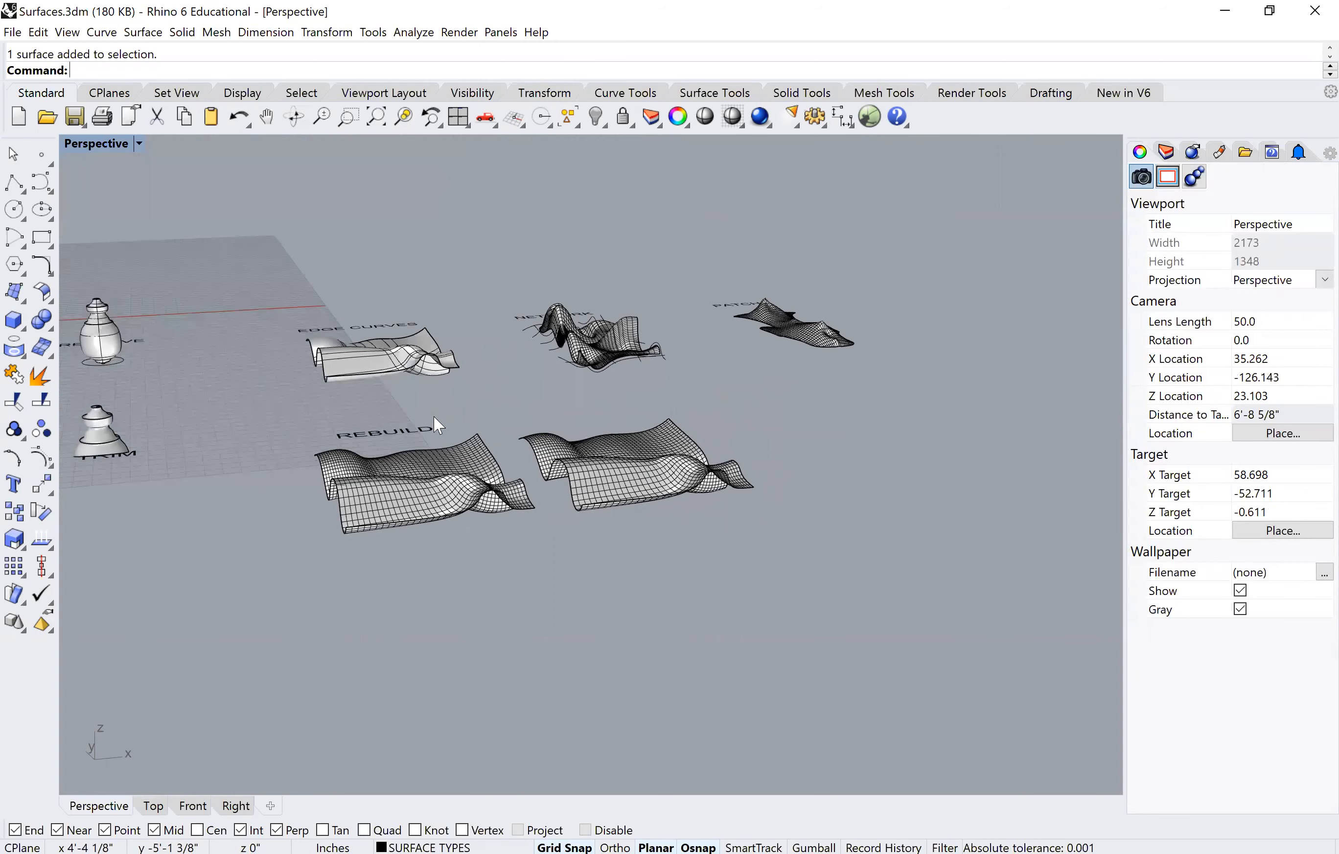
key("Home")
key("Home")
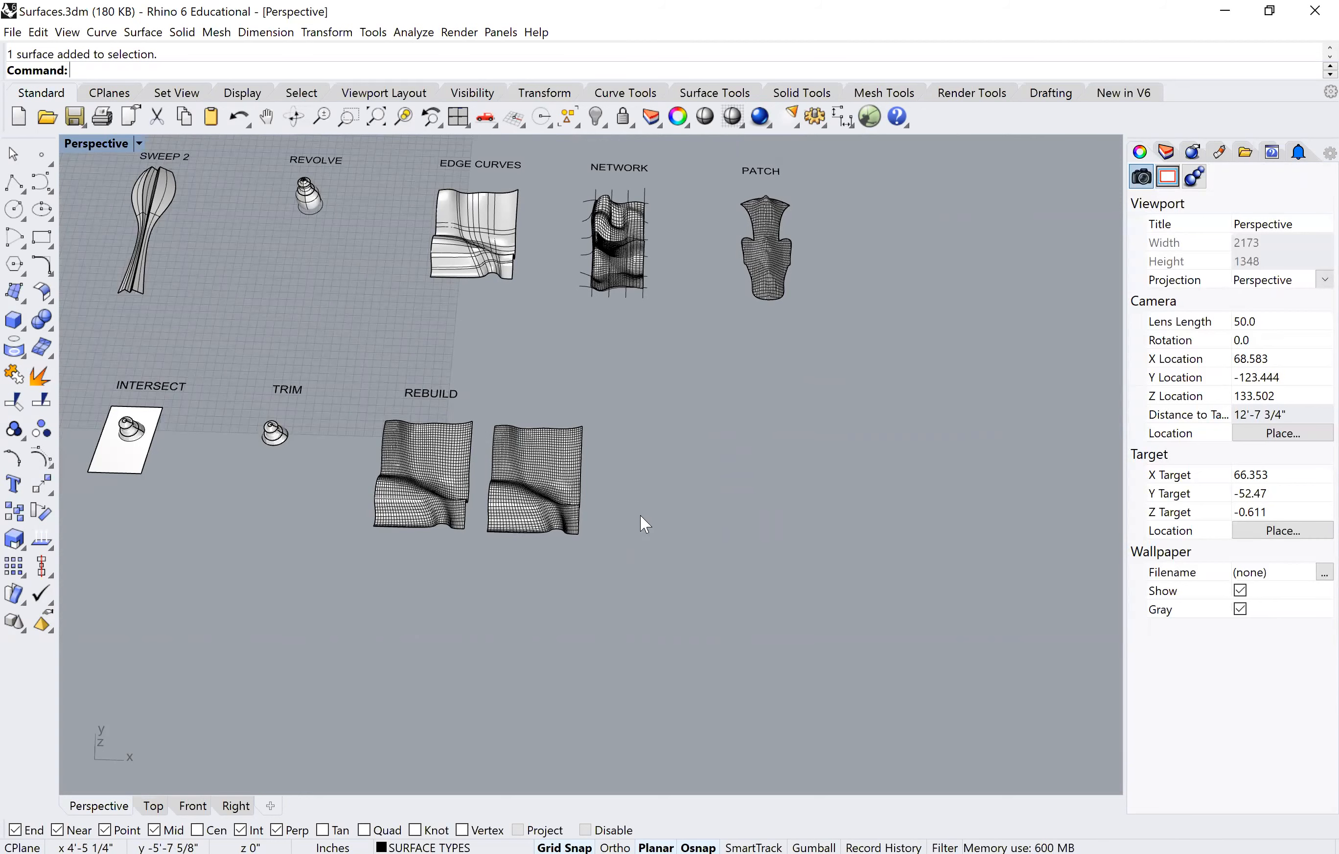
Step: Turn on the control points of the second rebuilt surface with PointsOn and inspect the point grid up close
key("End")
key("End")
left_click(670, 484)
type("PointsOn")
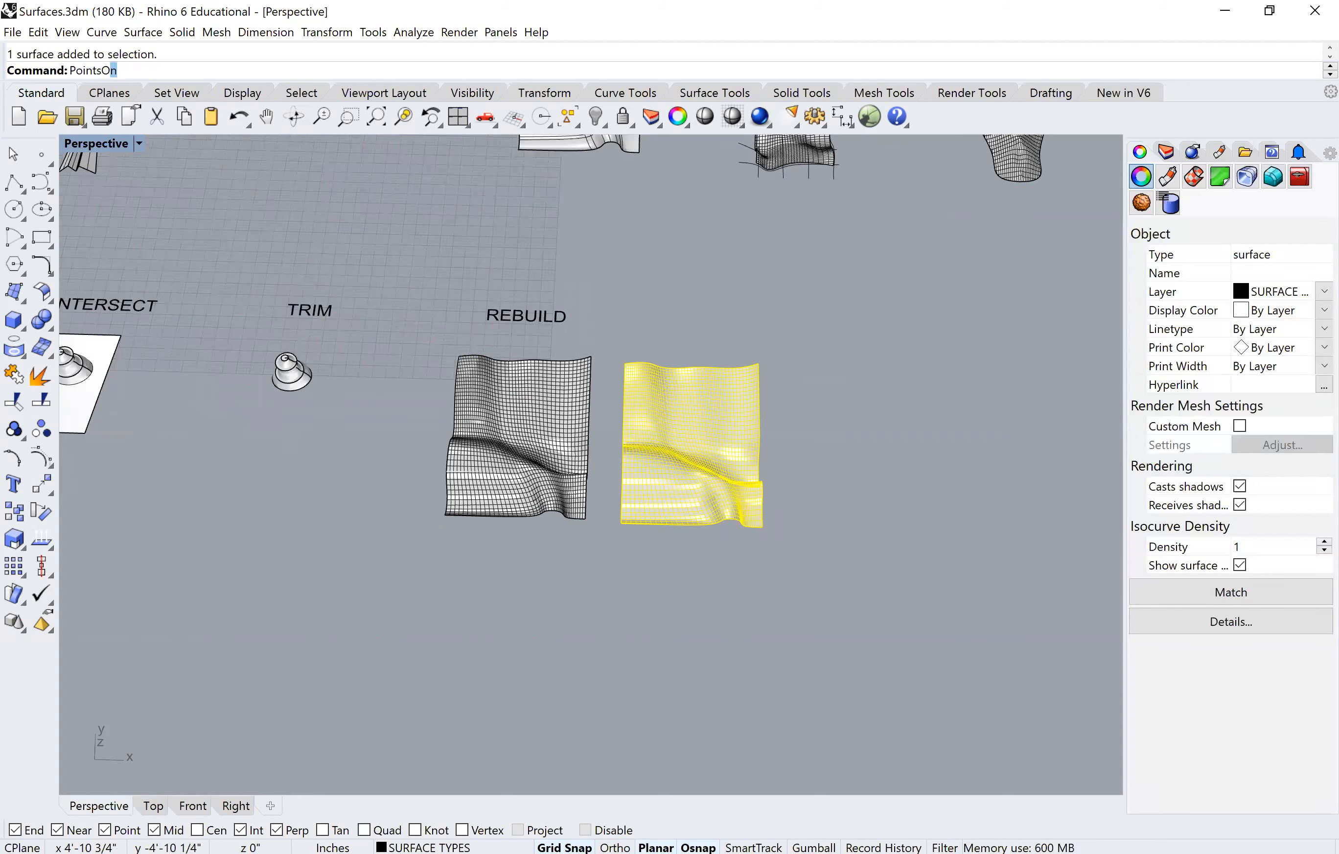
key("Return")
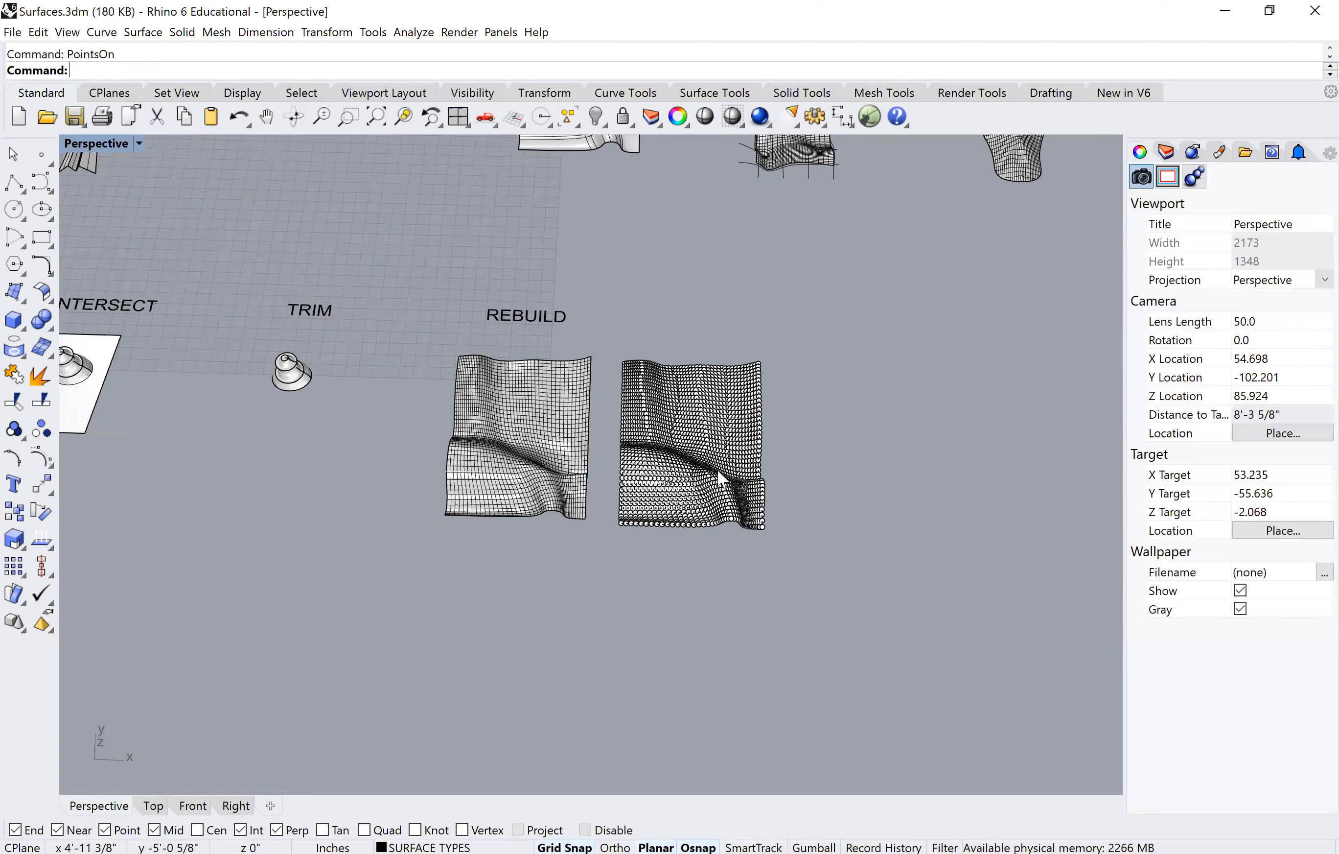
scroll(701, 476, "up", 3)
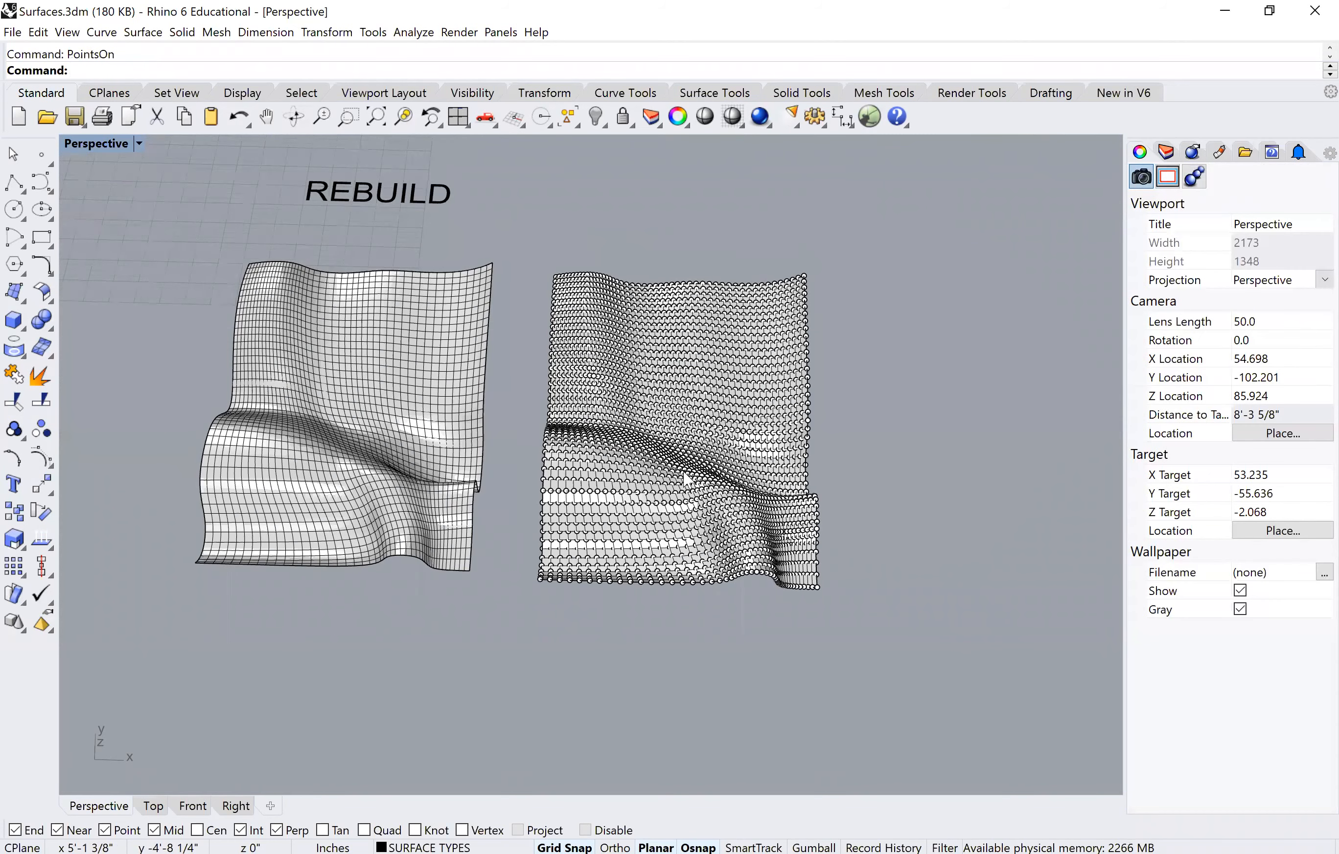
scroll(685, 478, "up", 5)
scroll(686, 489, "up", 3)
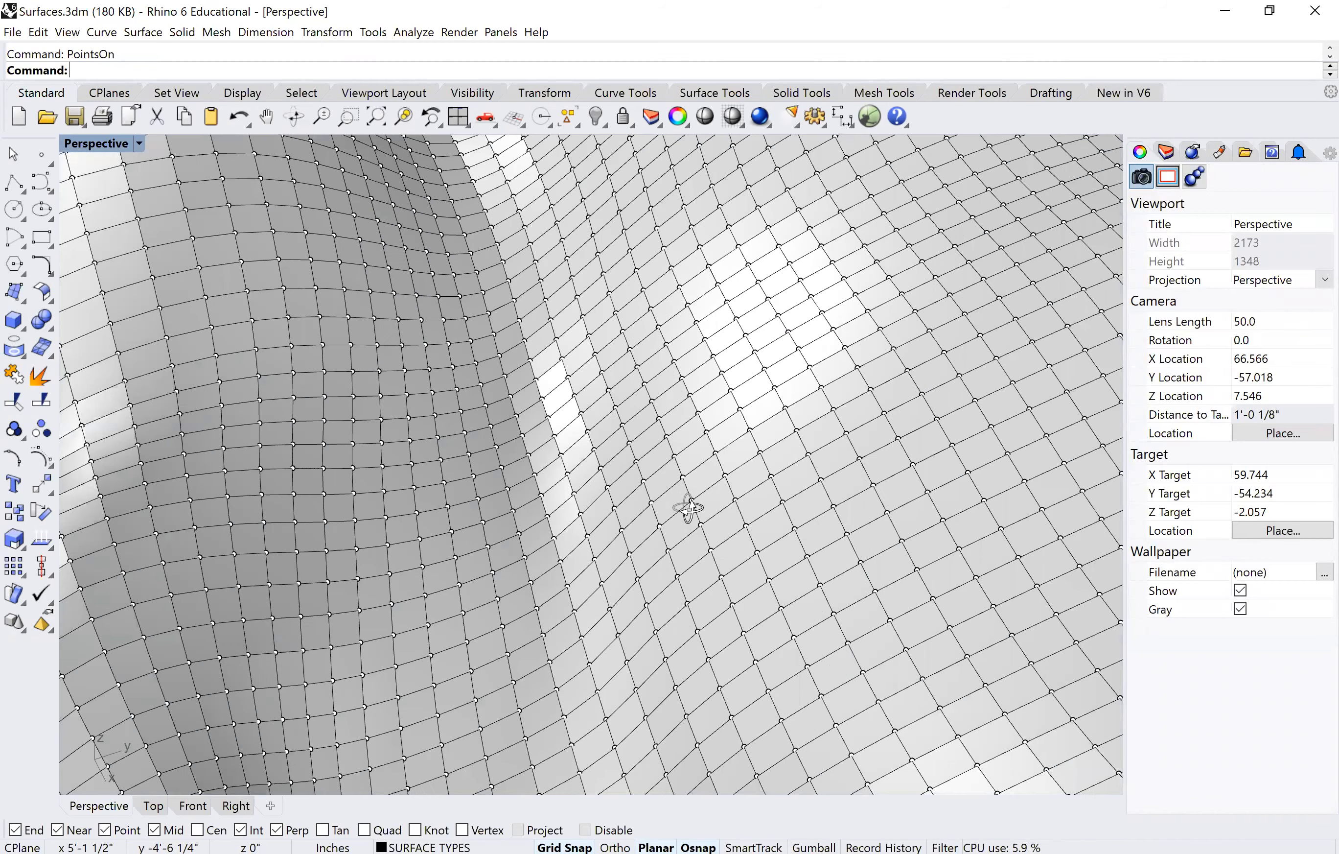
Step: Pull a single control point in the middle of the second rebuilt surface straight up to form a pointed spike
left_click(722, 438)
scroll(827, 452, "down", 2)
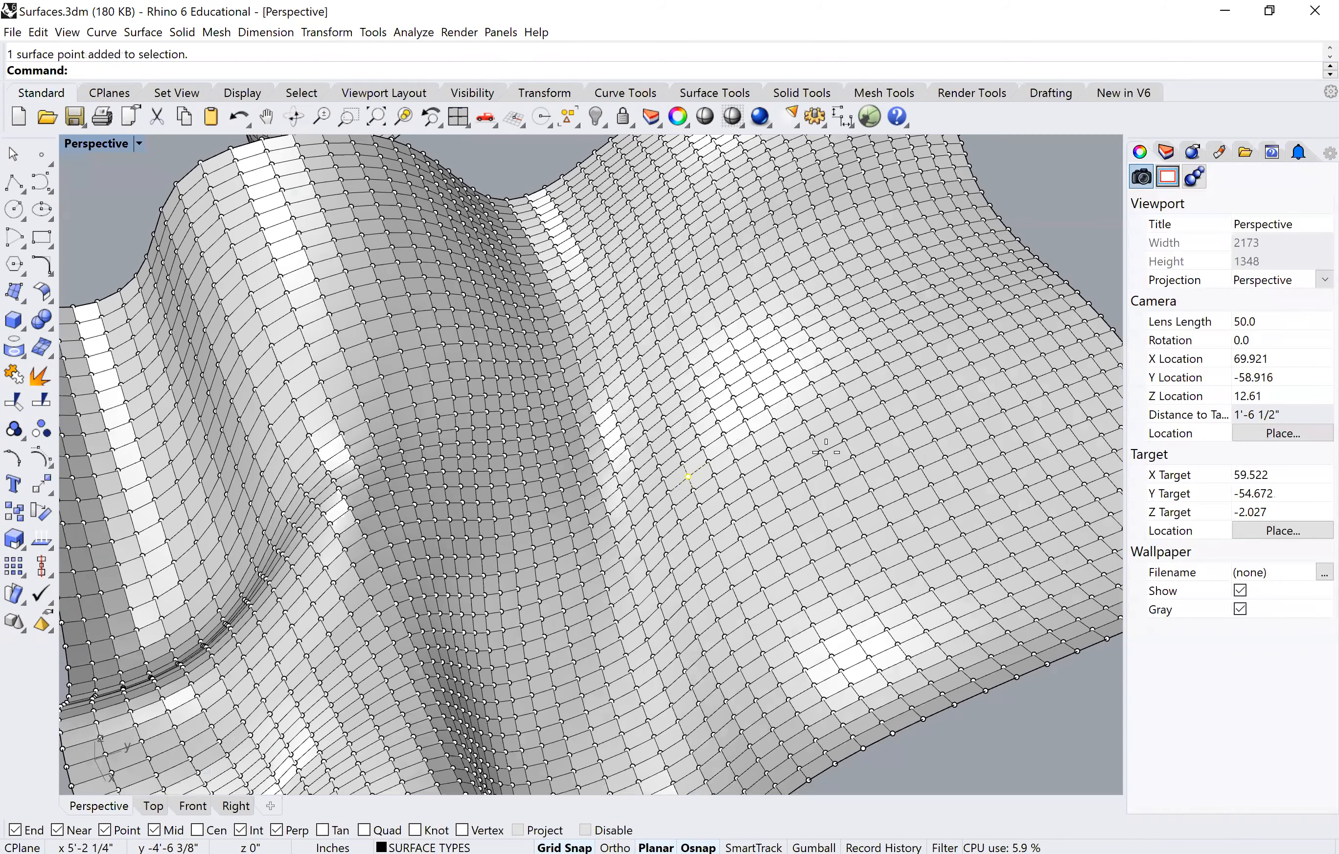
scroll(982, 487, "down", 4)
right_click_drag(844, 483, 760, 394)
left_click_drag(688, 477, 698, 382, "ctrl")
right_click_drag(622, 463, 552, 465)
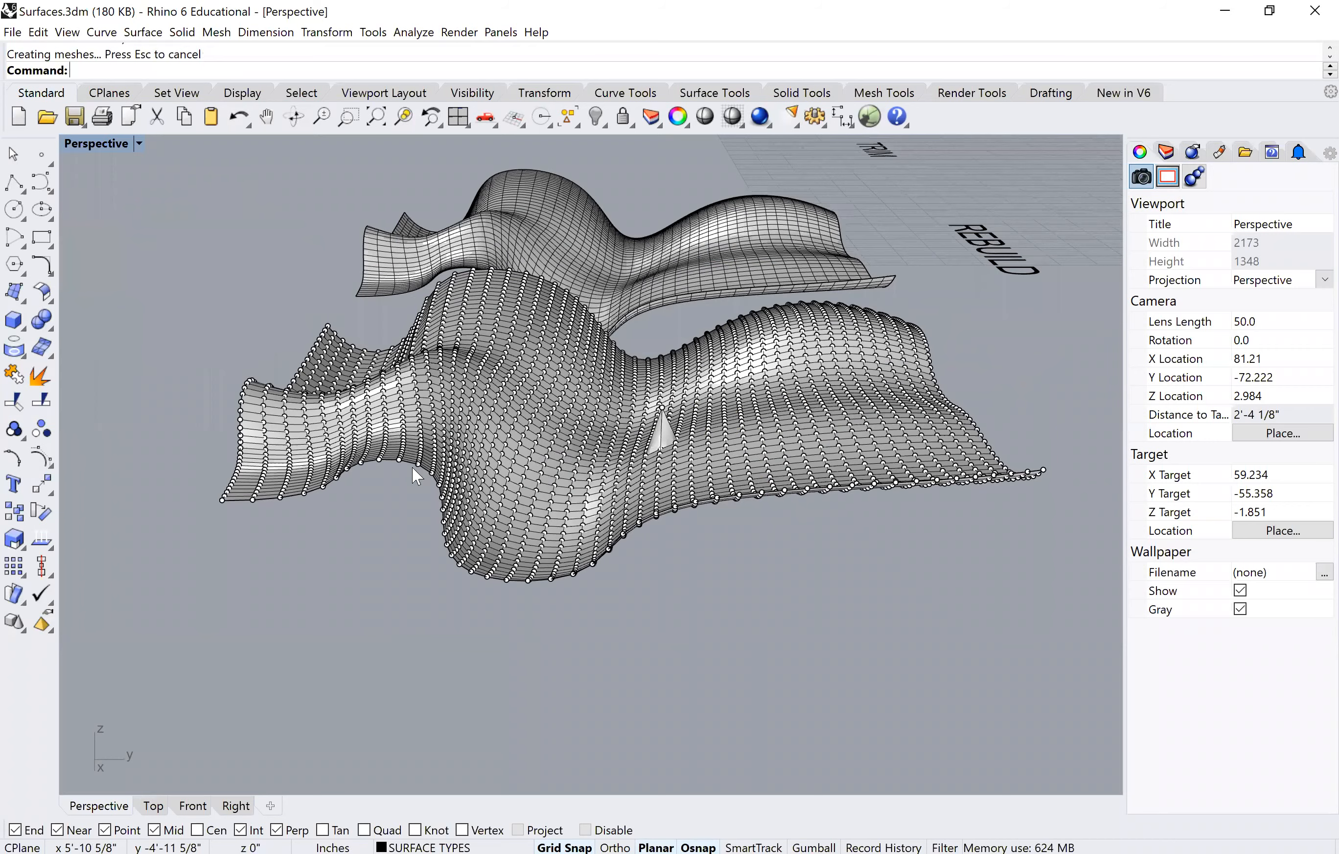
right_click_drag(412, 465, 775, 493)
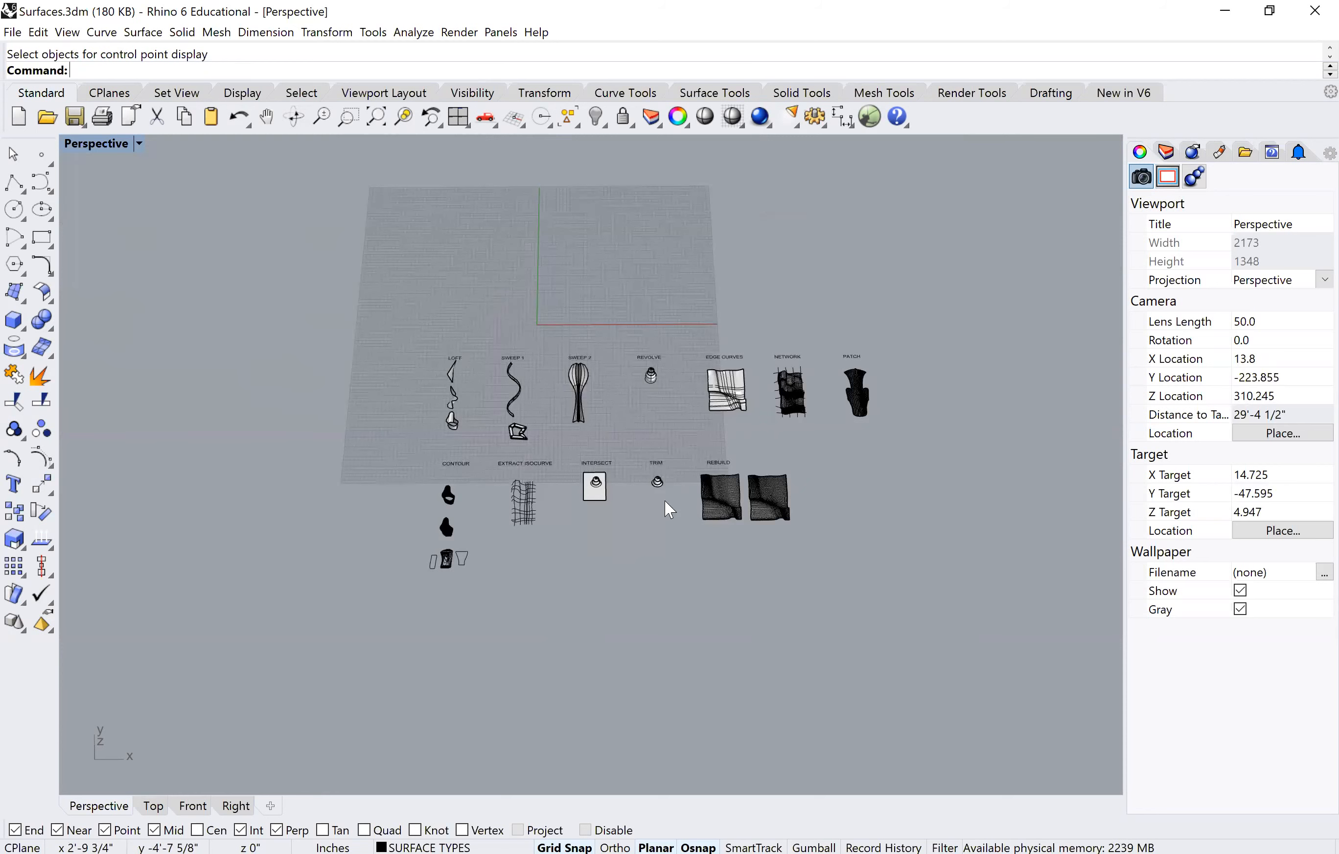
Step: Review the complete layout of labelled surface examples, from LOFT and CONTOUR across to PATCH and REBUILD
scroll(664, 501, "up", 4)
right_click_drag(512, 545, 515, 576)
scroll(781, 612, "up", 2)
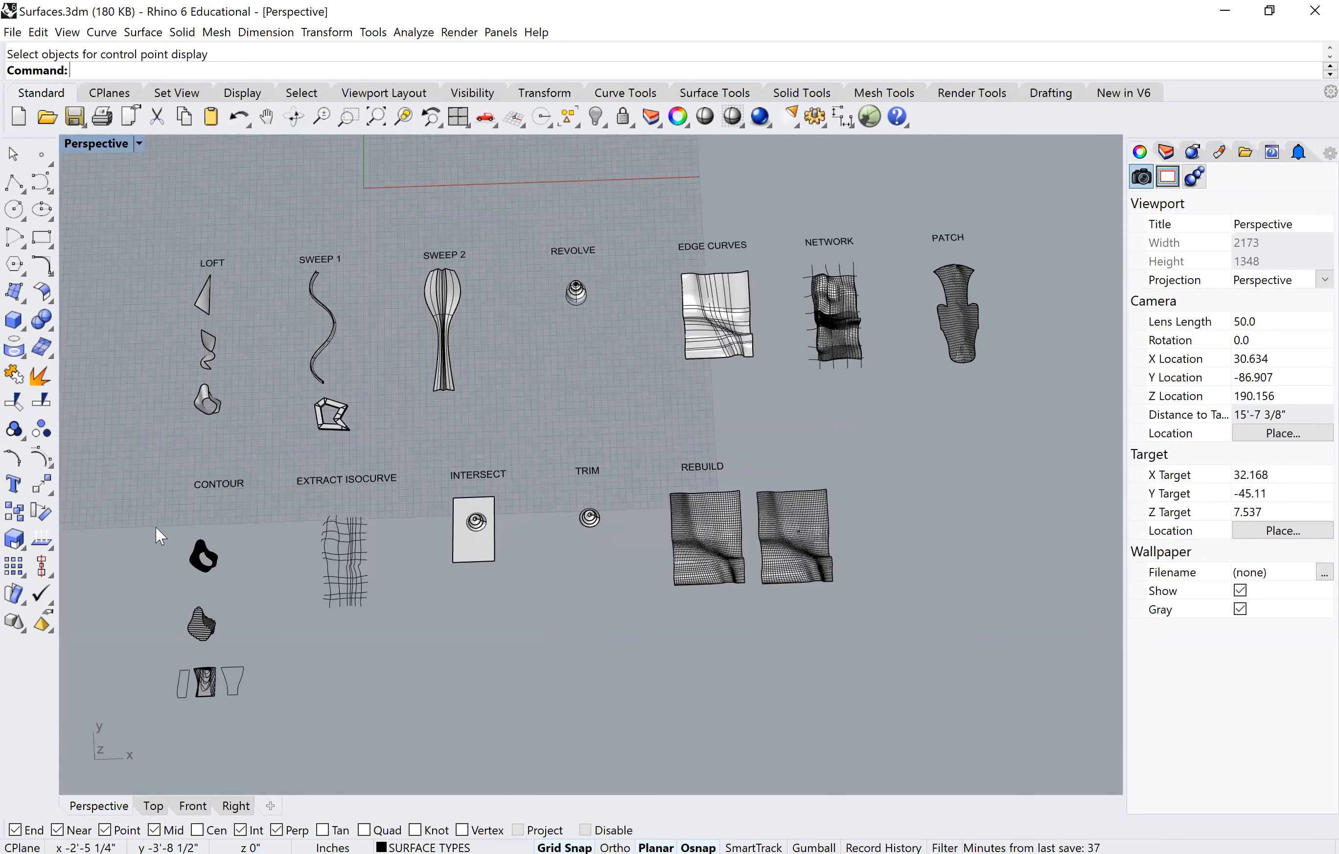
right_click_drag(300, 669, 401, 634, "shift")
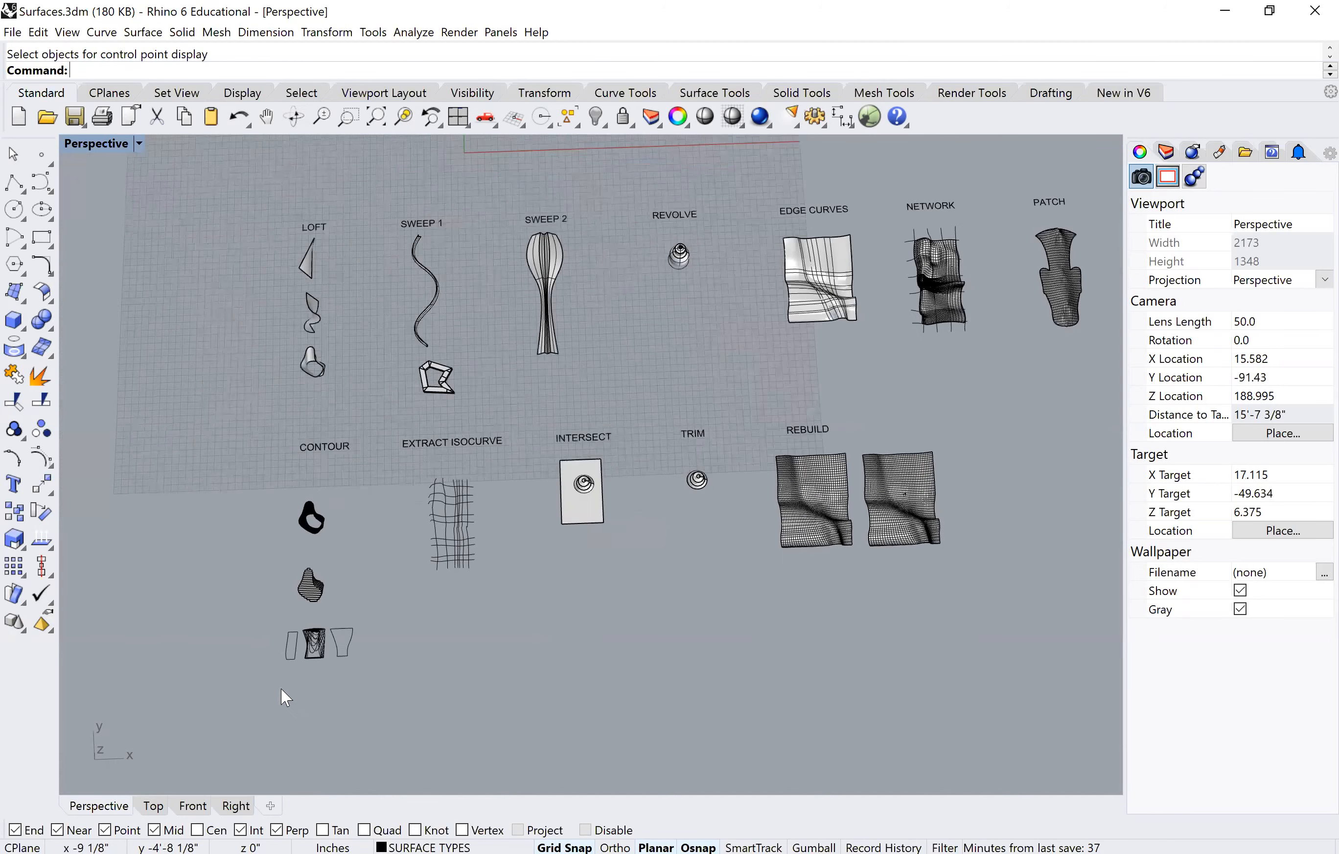